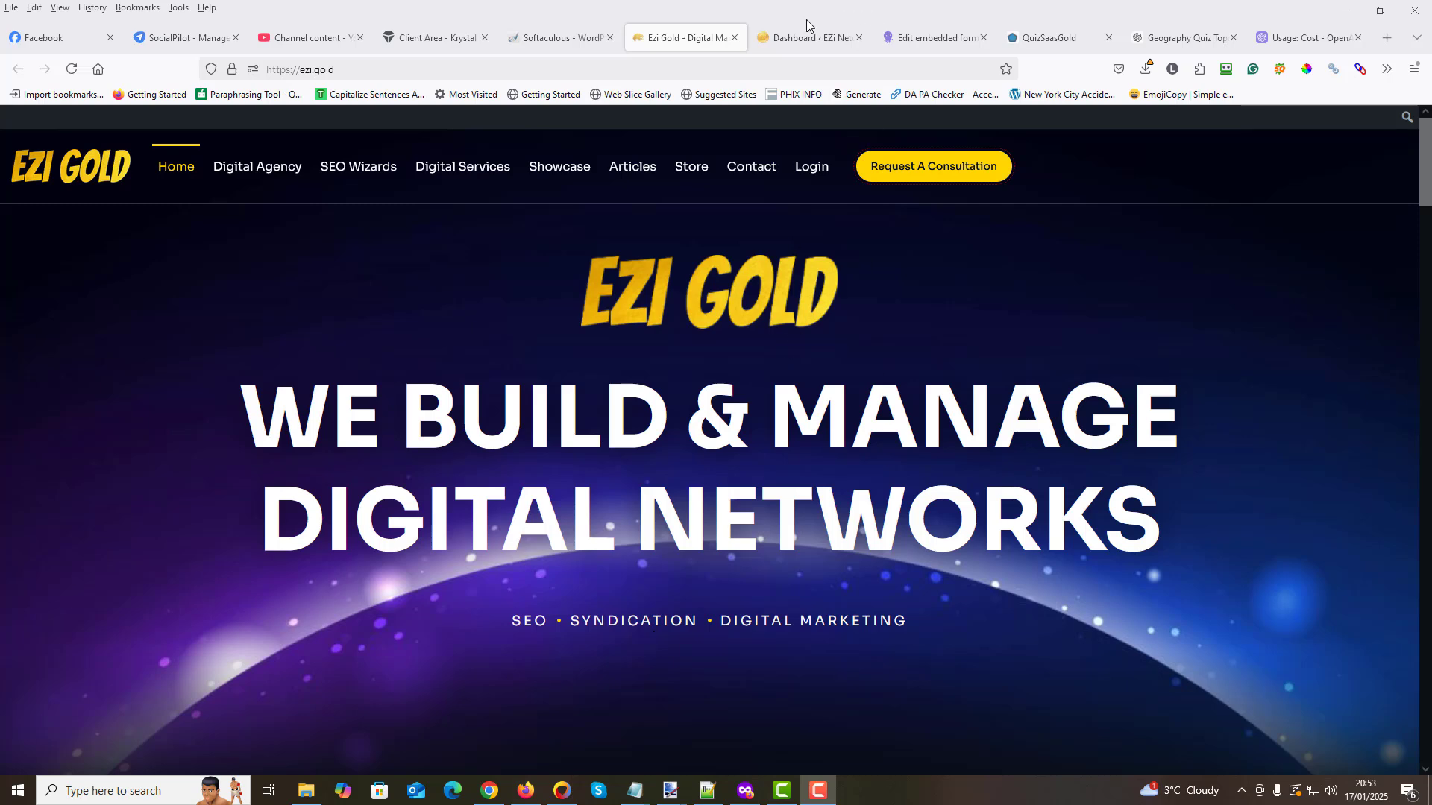
- Switch to the EZi Network WordPress dashboard and open the plugin upload form for adding a new plugin
{"action": "left_click", "coordinate": [795, 41]}
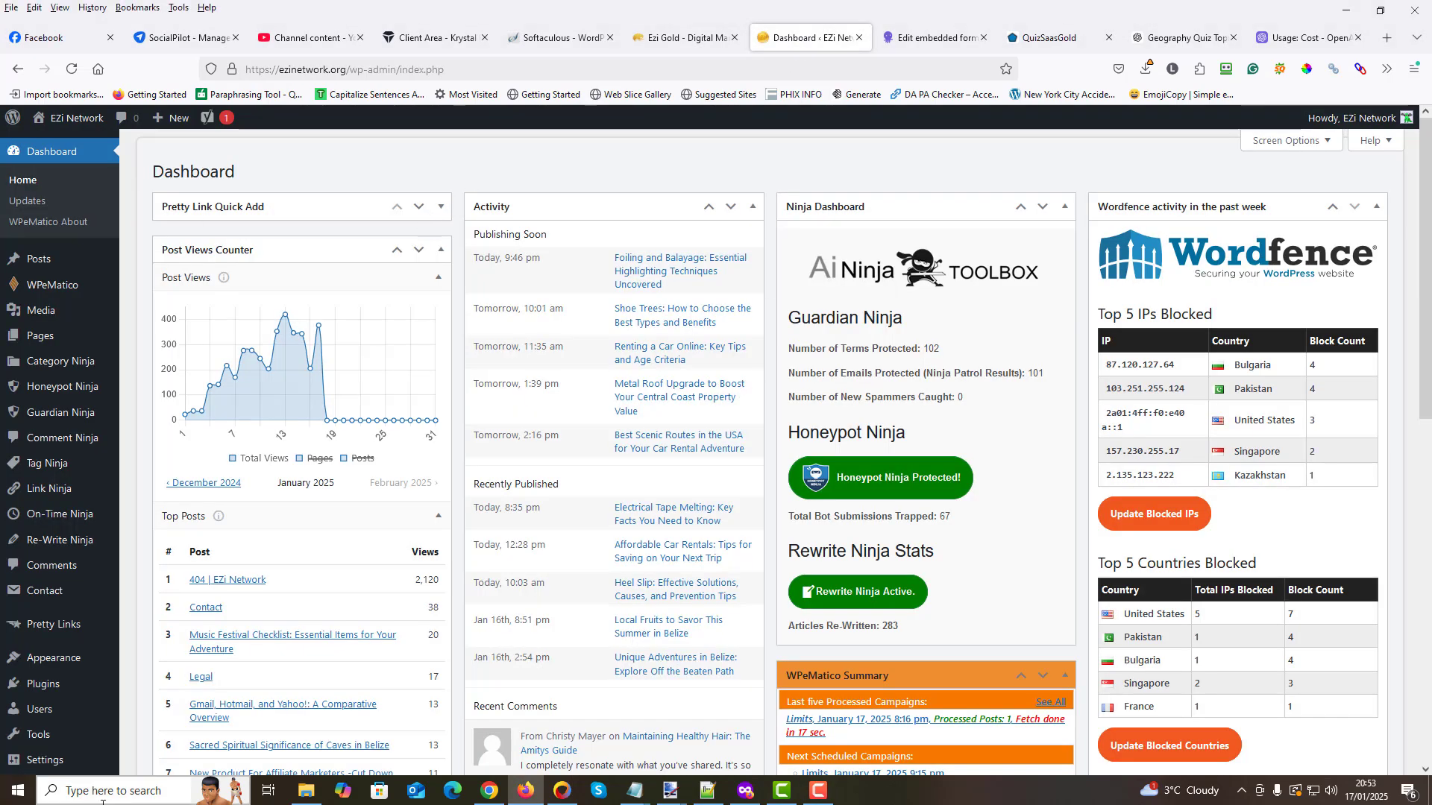
{"action": "mouse_move", "coordinate": [45, 684]}
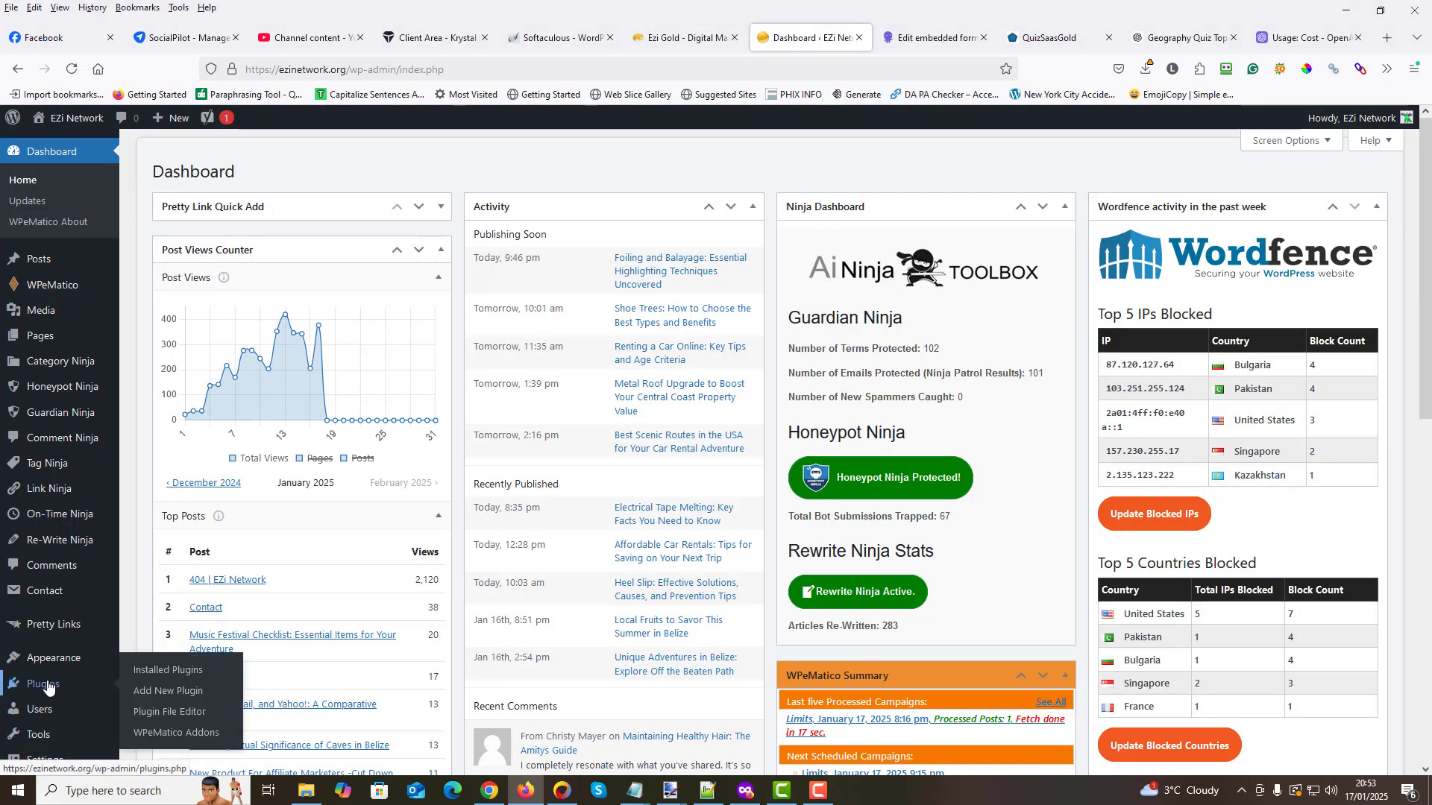
{"action": "left_click", "coordinate": [179, 693]}
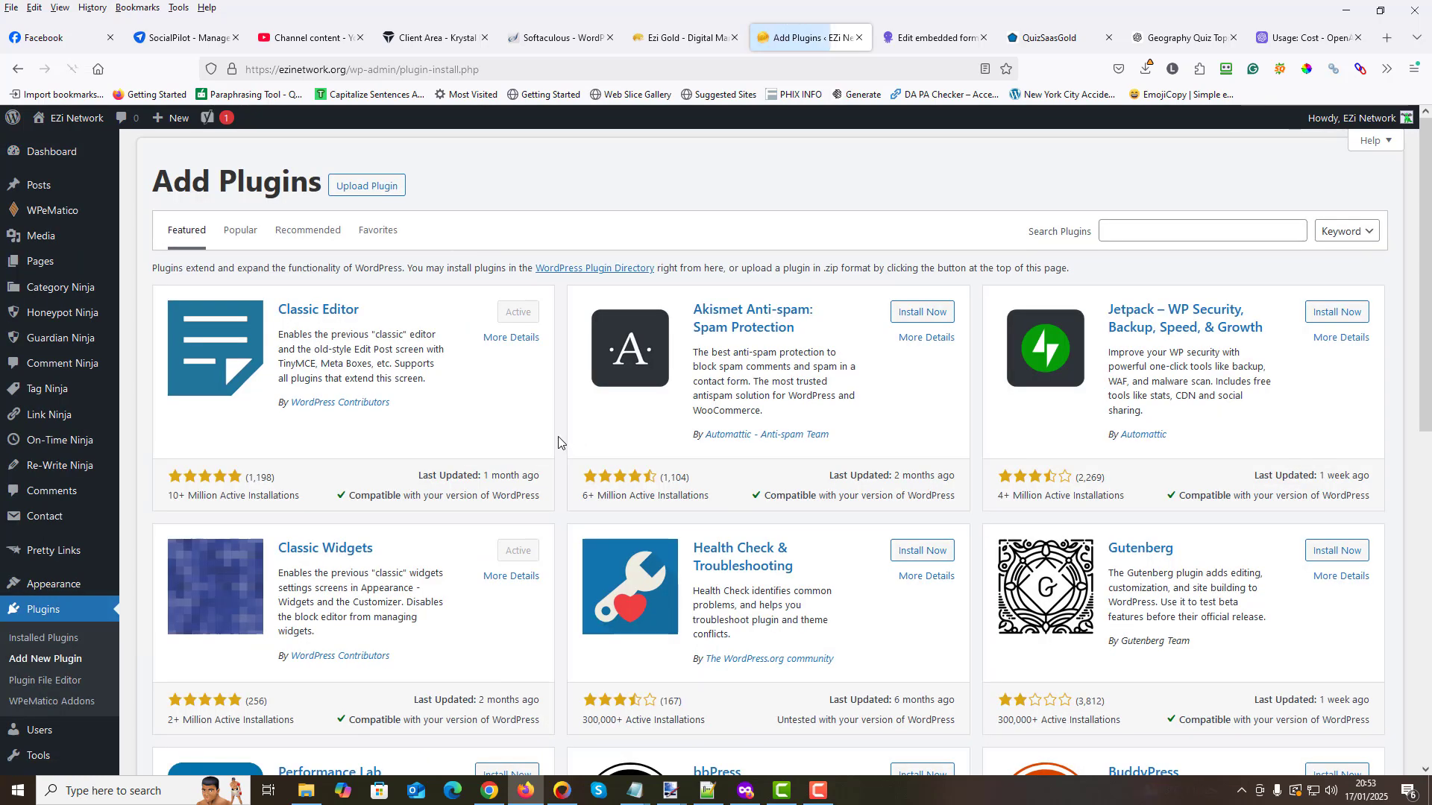
{"action": "left_click", "coordinate": [355, 193]}
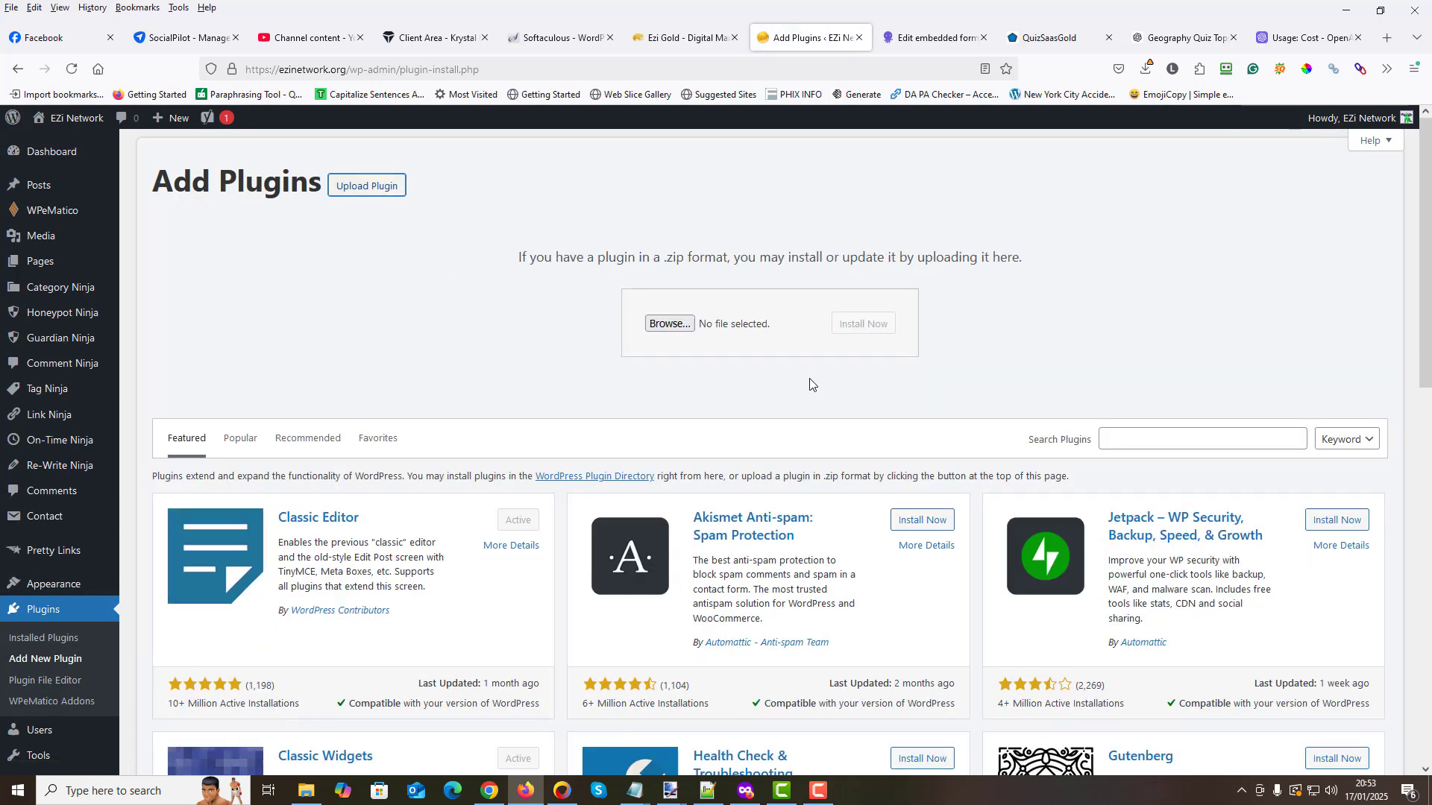
- Upload quiz-ninja-1128.zip from the AA Code folder, install it and activate the plugin
{"action": "left_click", "coordinate": [669, 324]}
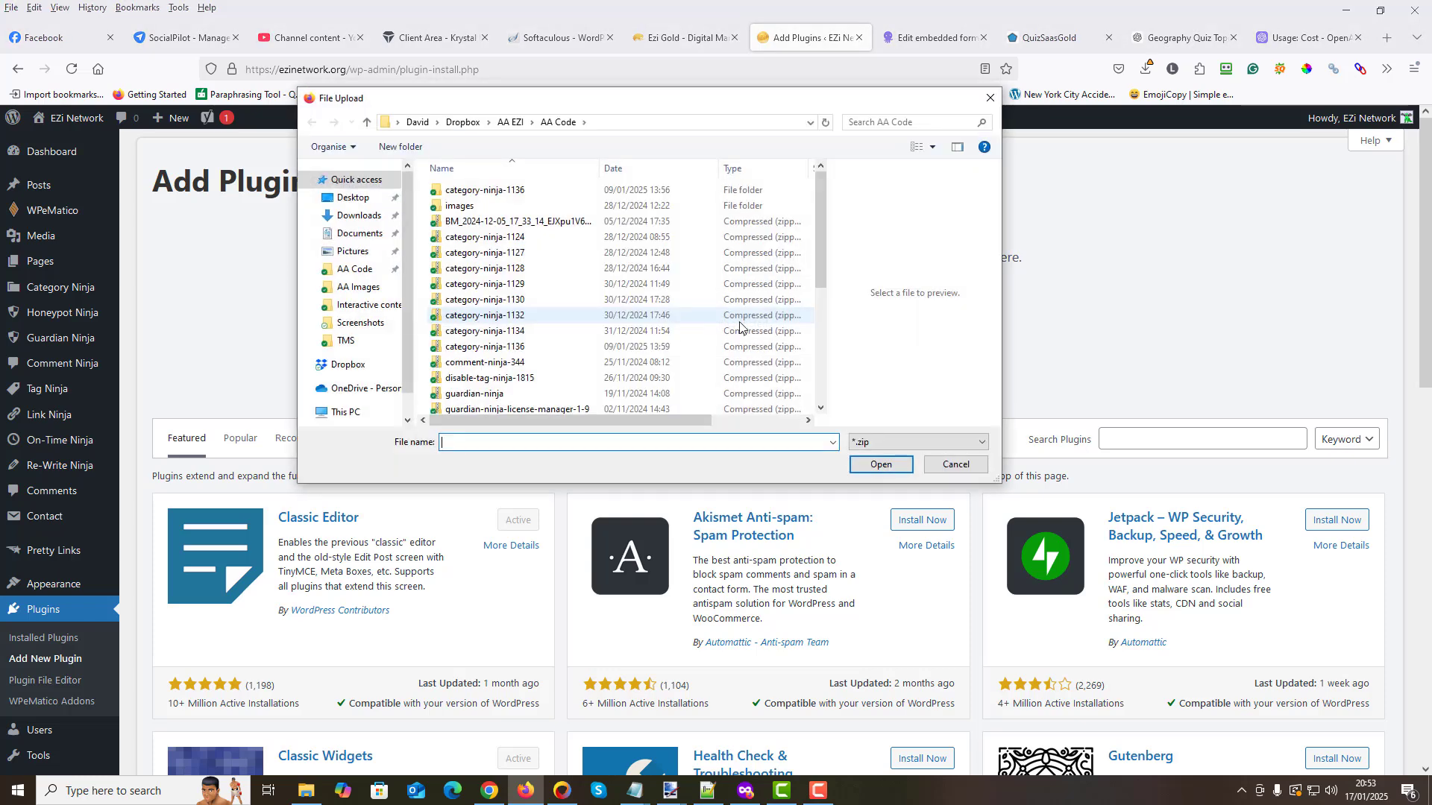
{"action": "scroll", "coordinate": [567, 358], "scroll_direction": "down", "scroll_amount": 5}
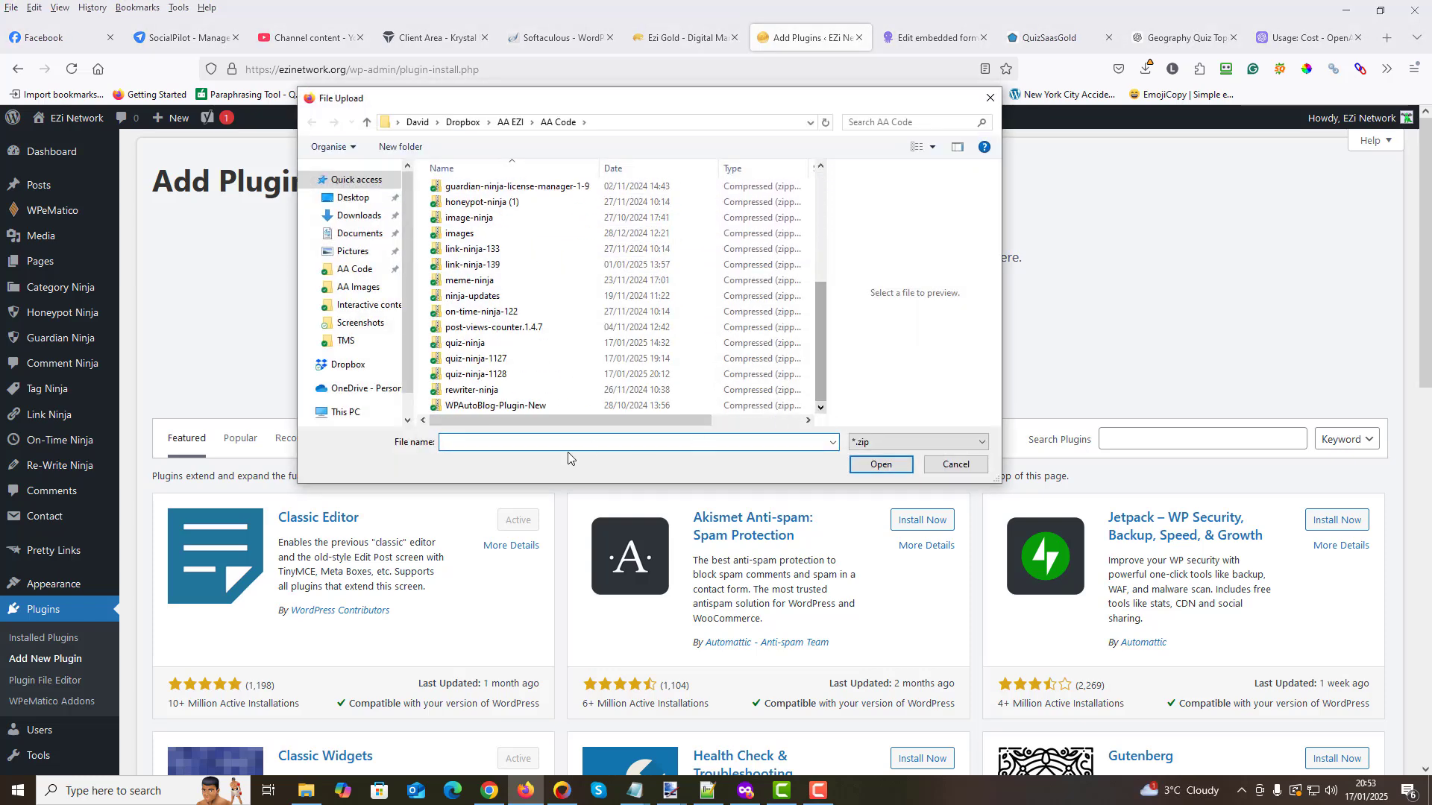
{"action": "left_click", "coordinate": [477, 374]}
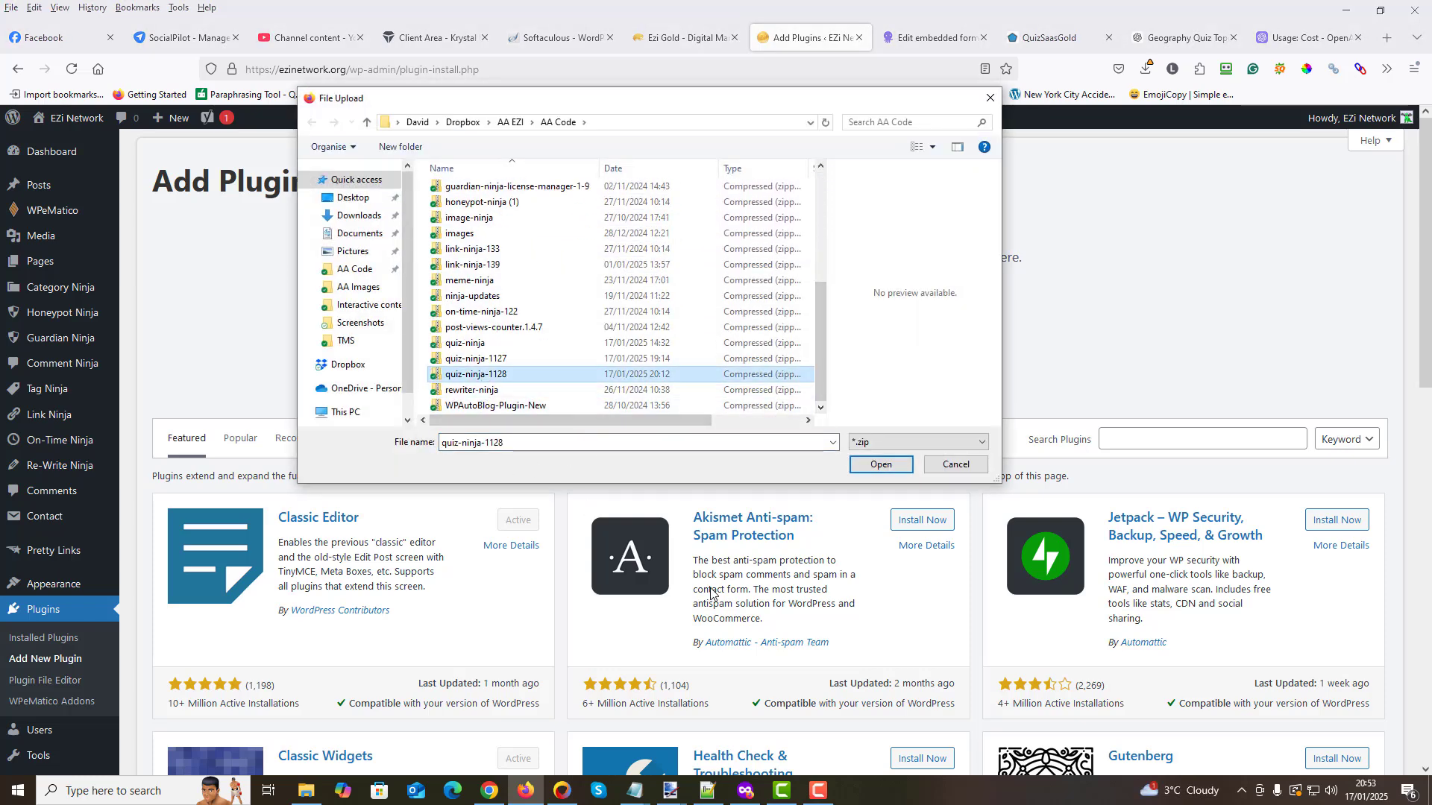
{"action": "left_click", "coordinate": [883, 467]}
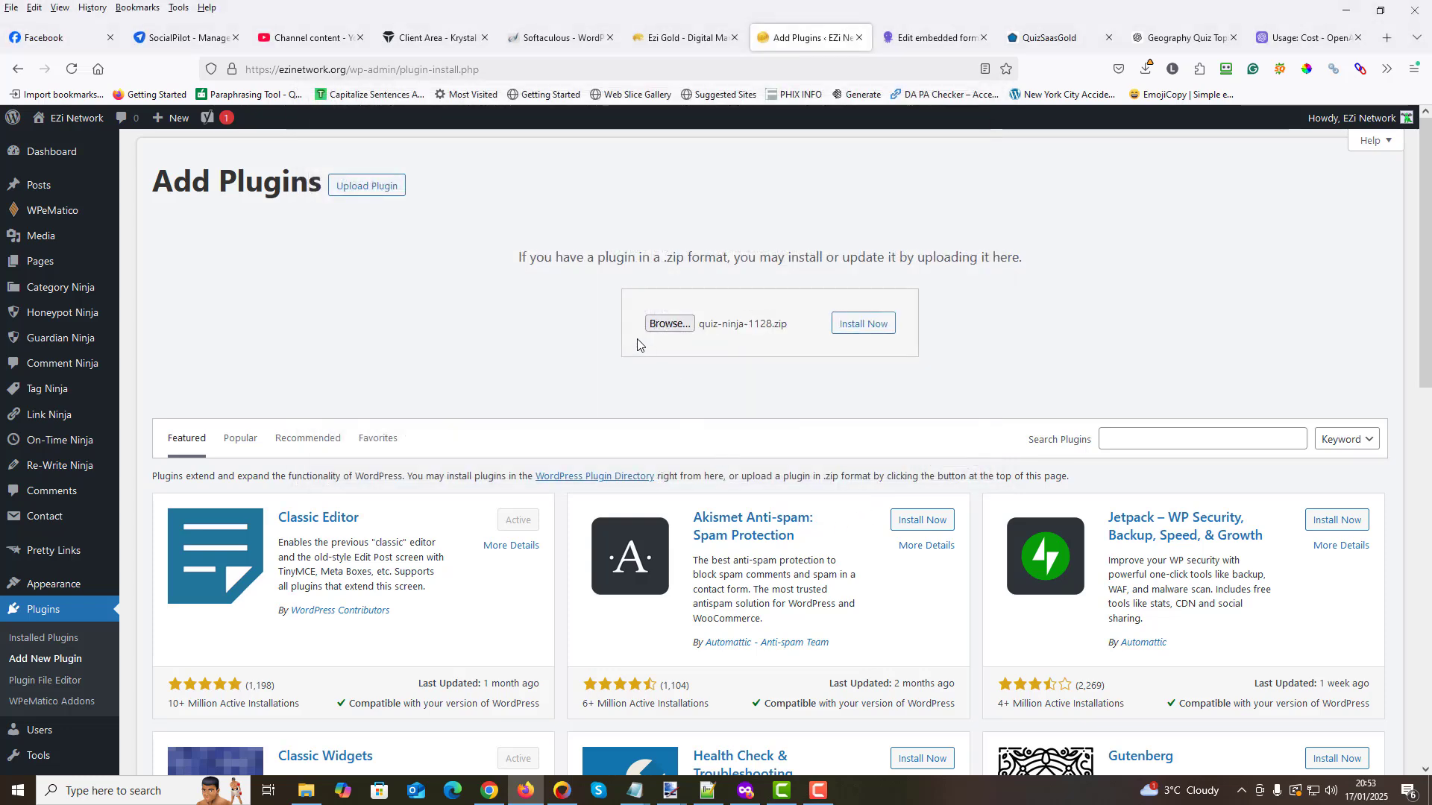
{"action": "left_click", "coordinate": [851, 328]}
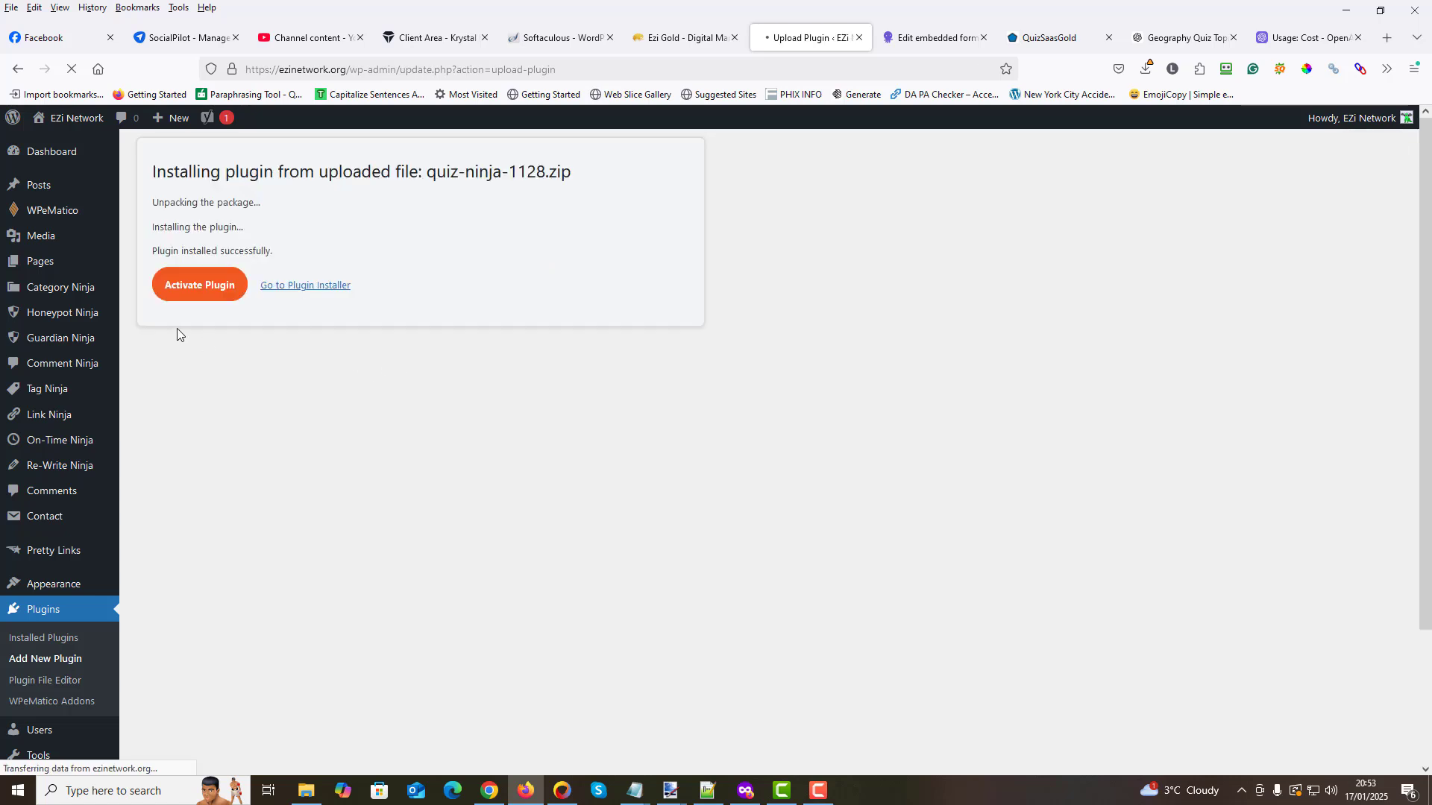
{"action": "left_click", "coordinate": [184, 286]}
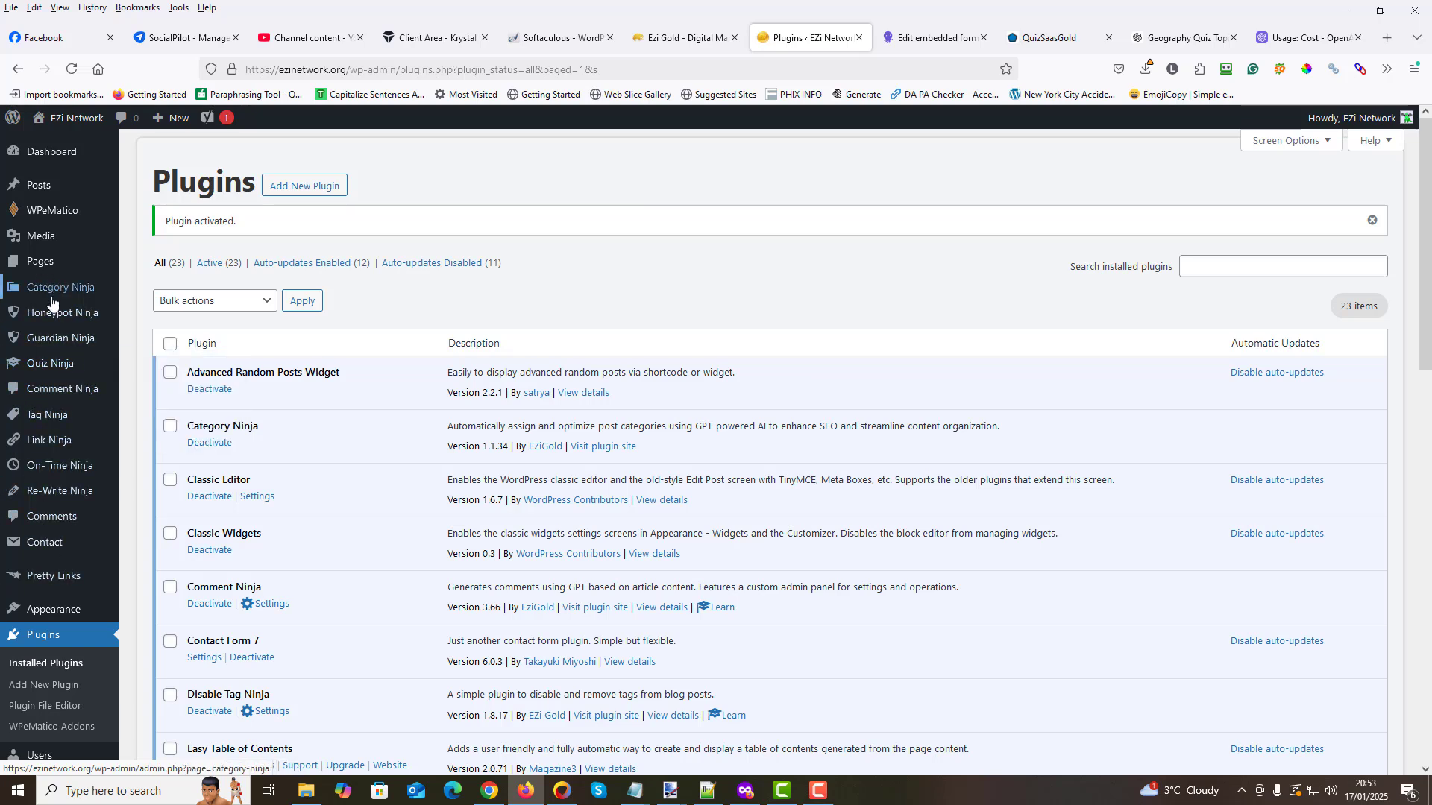
- Open the Quiz Ninja dashboard, paste the API key into its field and save it
{"action": "left_click", "coordinate": [49, 365]}
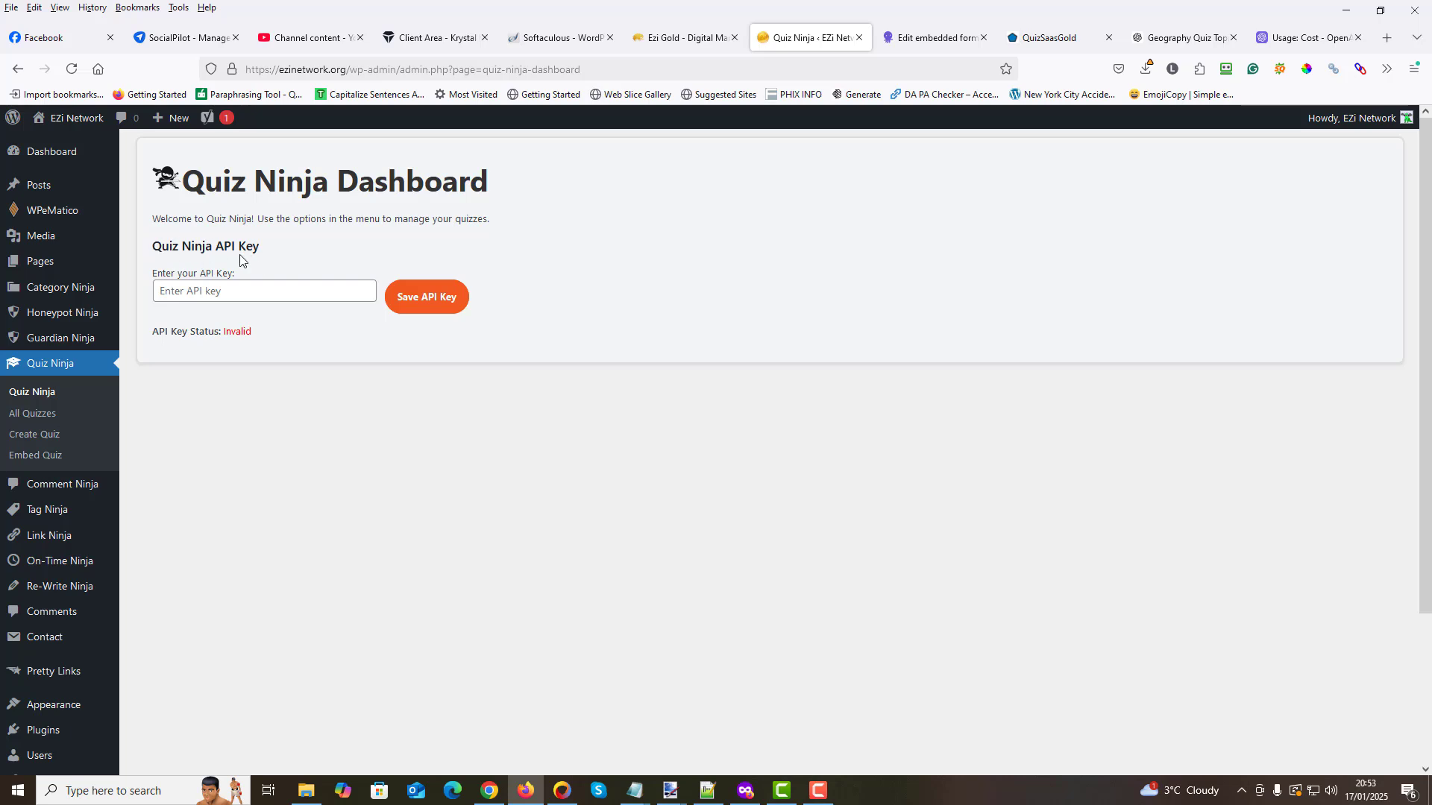
{"action": "left_click", "coordinate": [163, 291]}
{"action": "right_click", "coordinate": [162, 291]}
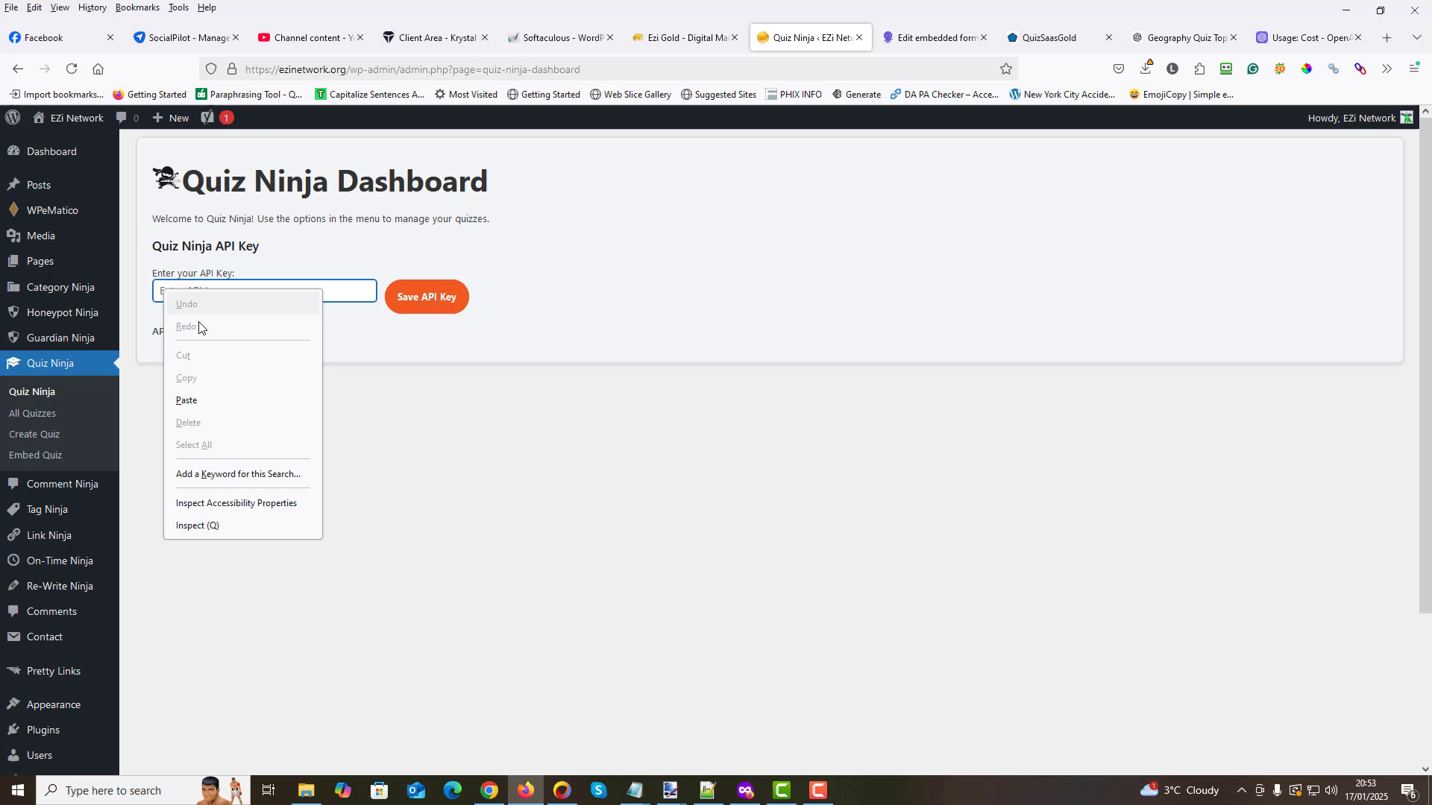
{"action": "left_click", "coordinate": [192, 400]}
{"action": "left_click", "coordinate": [422, 302]}
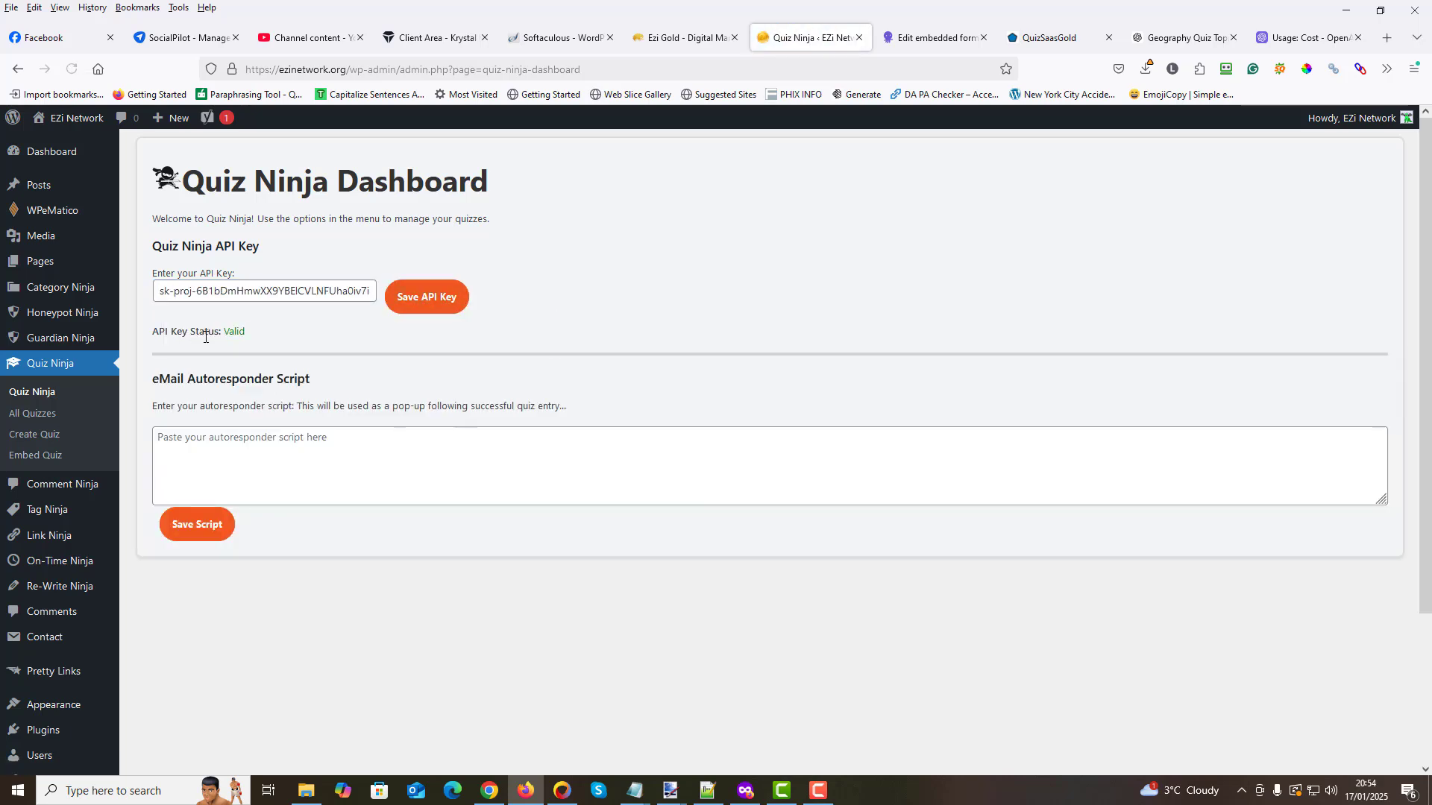
{"action": "left_click_drag", "start_coordinate": [256, 335], "coordinate": [153, 335]}
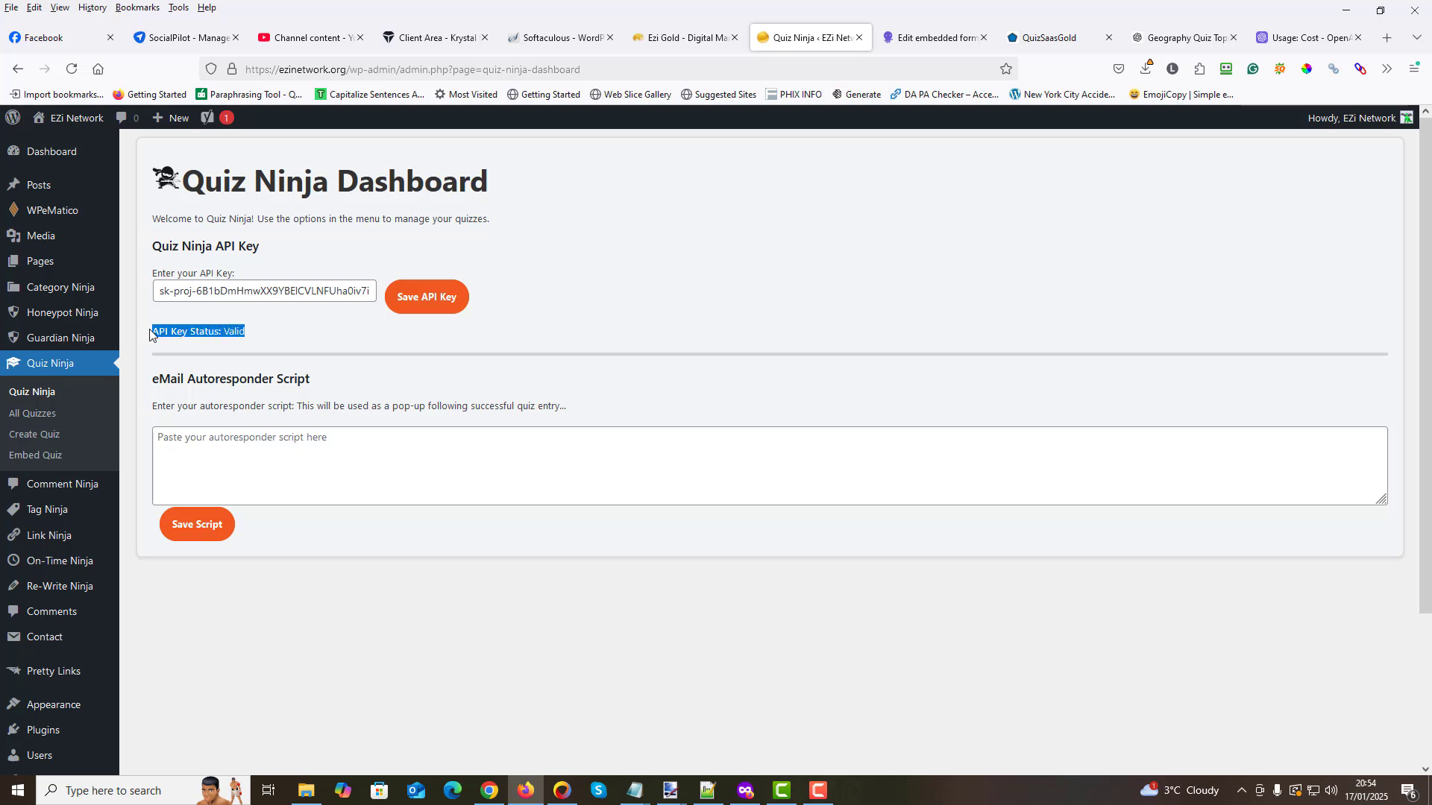
{"action": "left_click", "coordinate": [237, 304]}
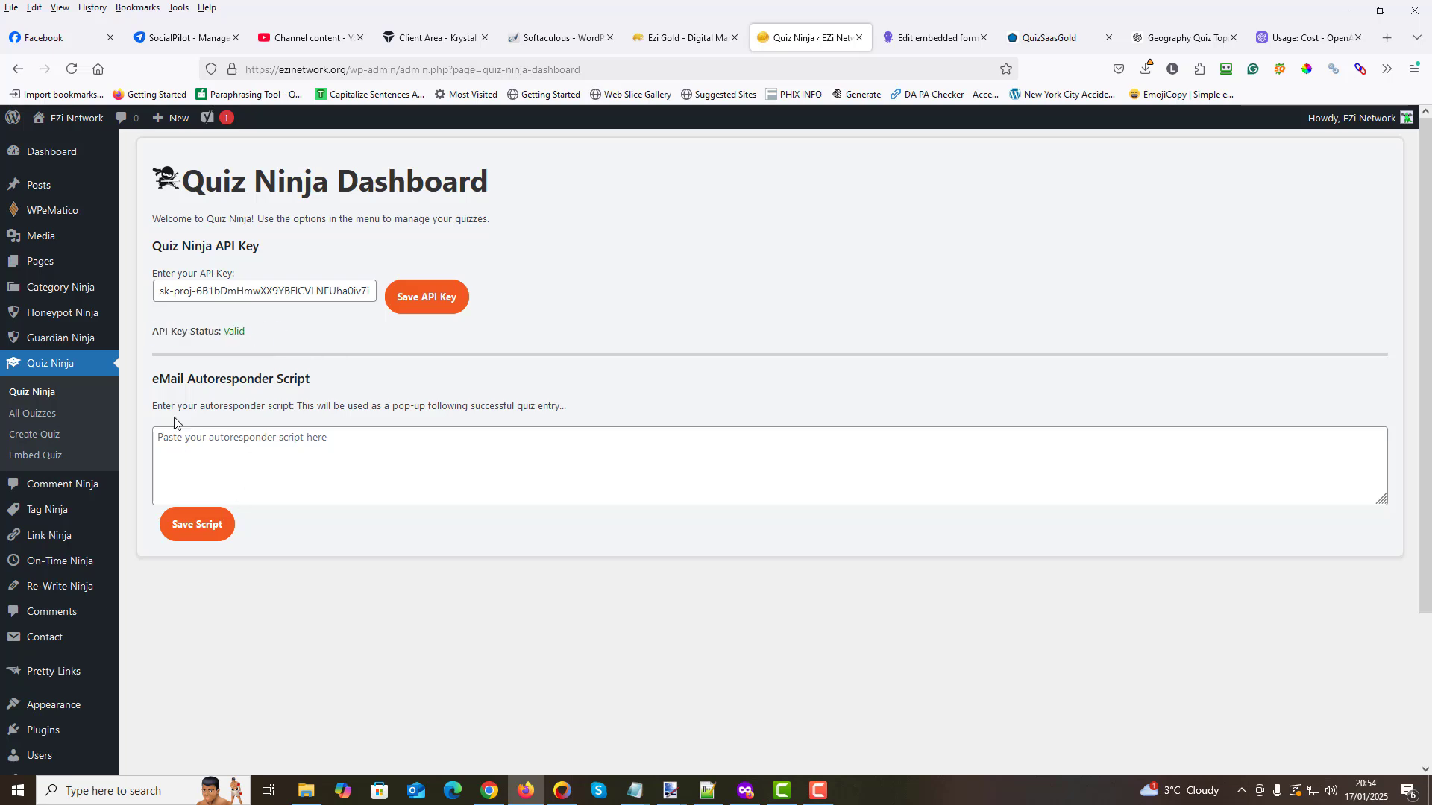
{"action": "left_click_drag", "start_coordinate": [152, 383], "coordinate": [308, 396]}
{"action": "left_click", "coordinate": [239, 427]}
- Switch to EmailOctopus and copy the website embed script of the Basic form
{"action": "left_click", "coordinate": [911, 39]}
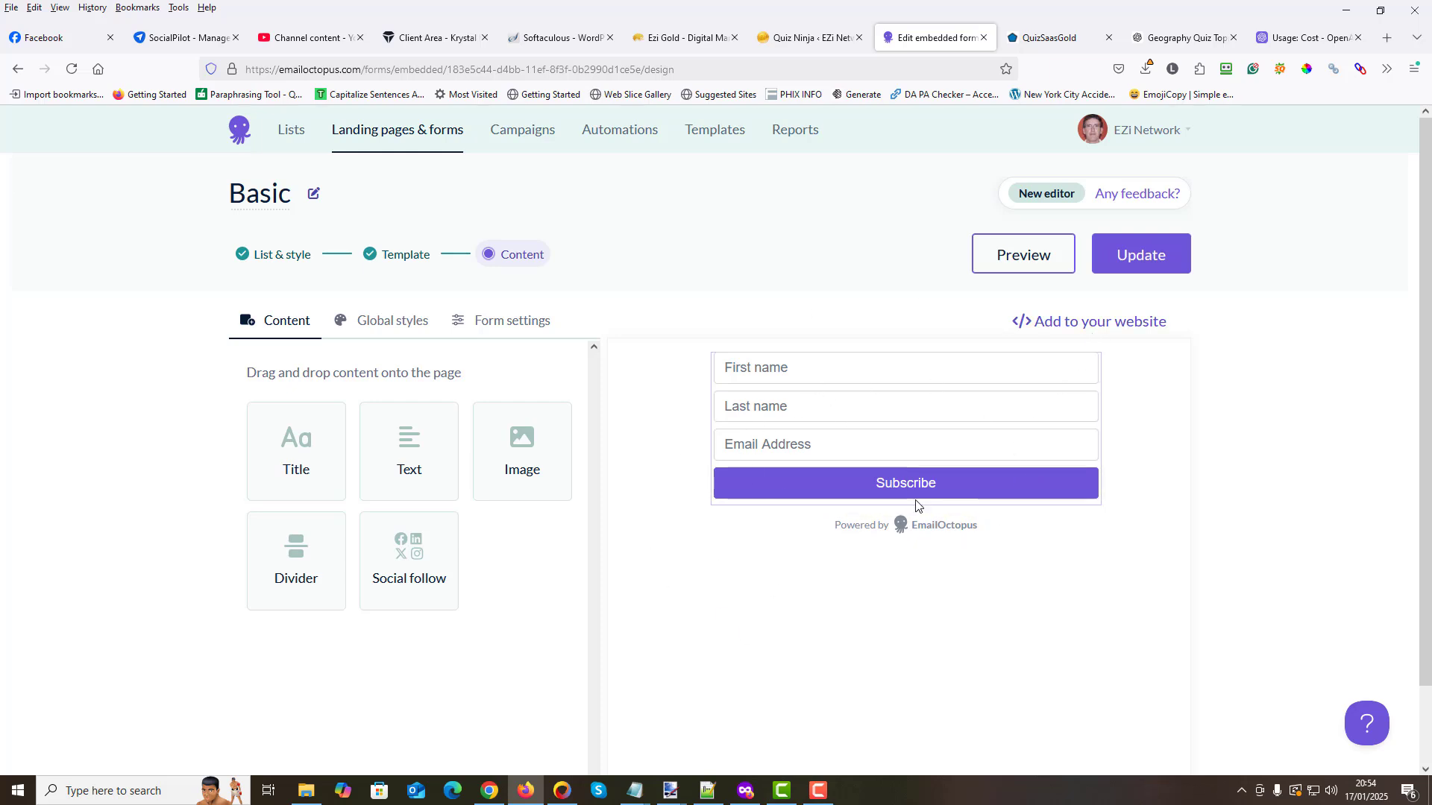
{"action": "left_click", "coordinate": [1081, 322]}
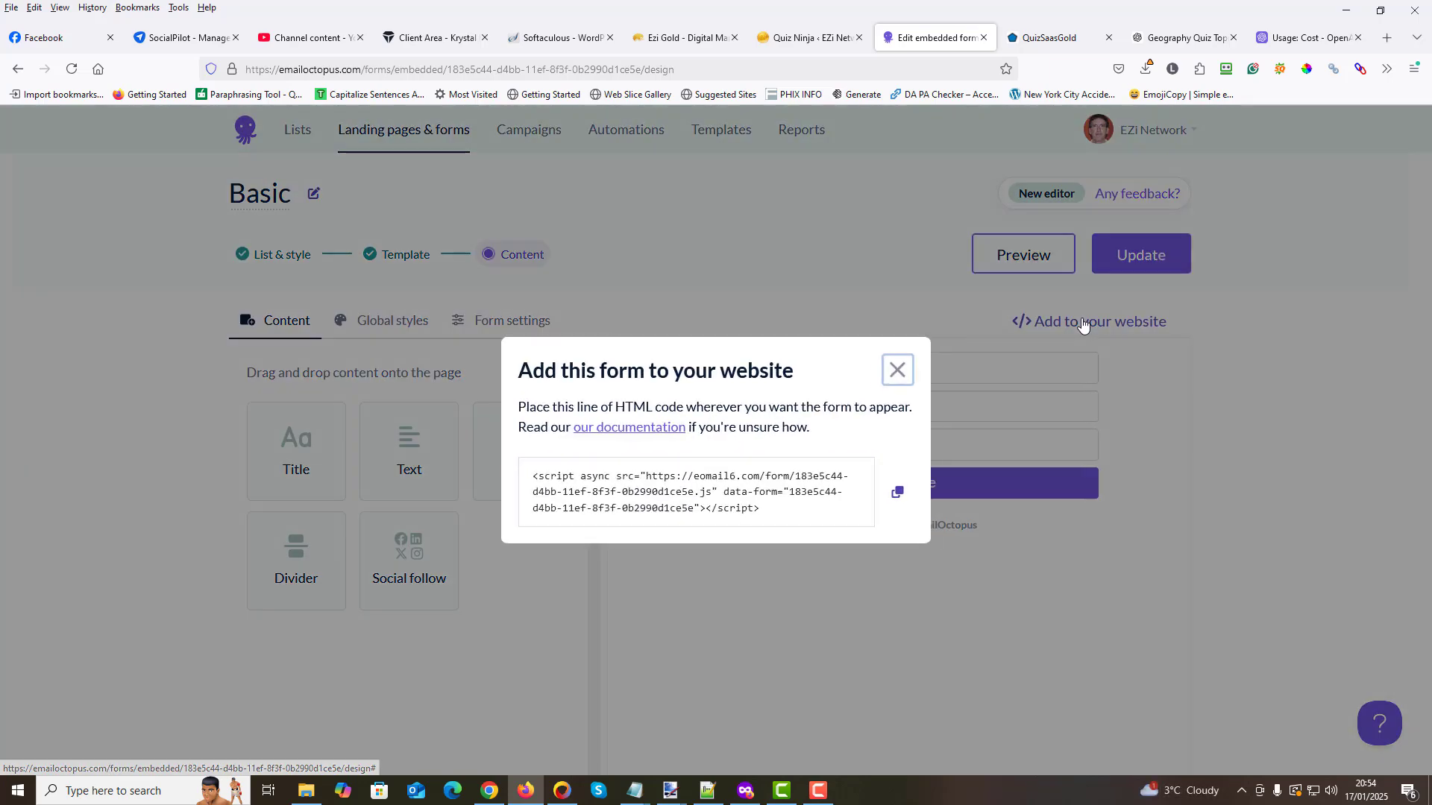
{"action": "left_click", "coordinate": [898, 493]}
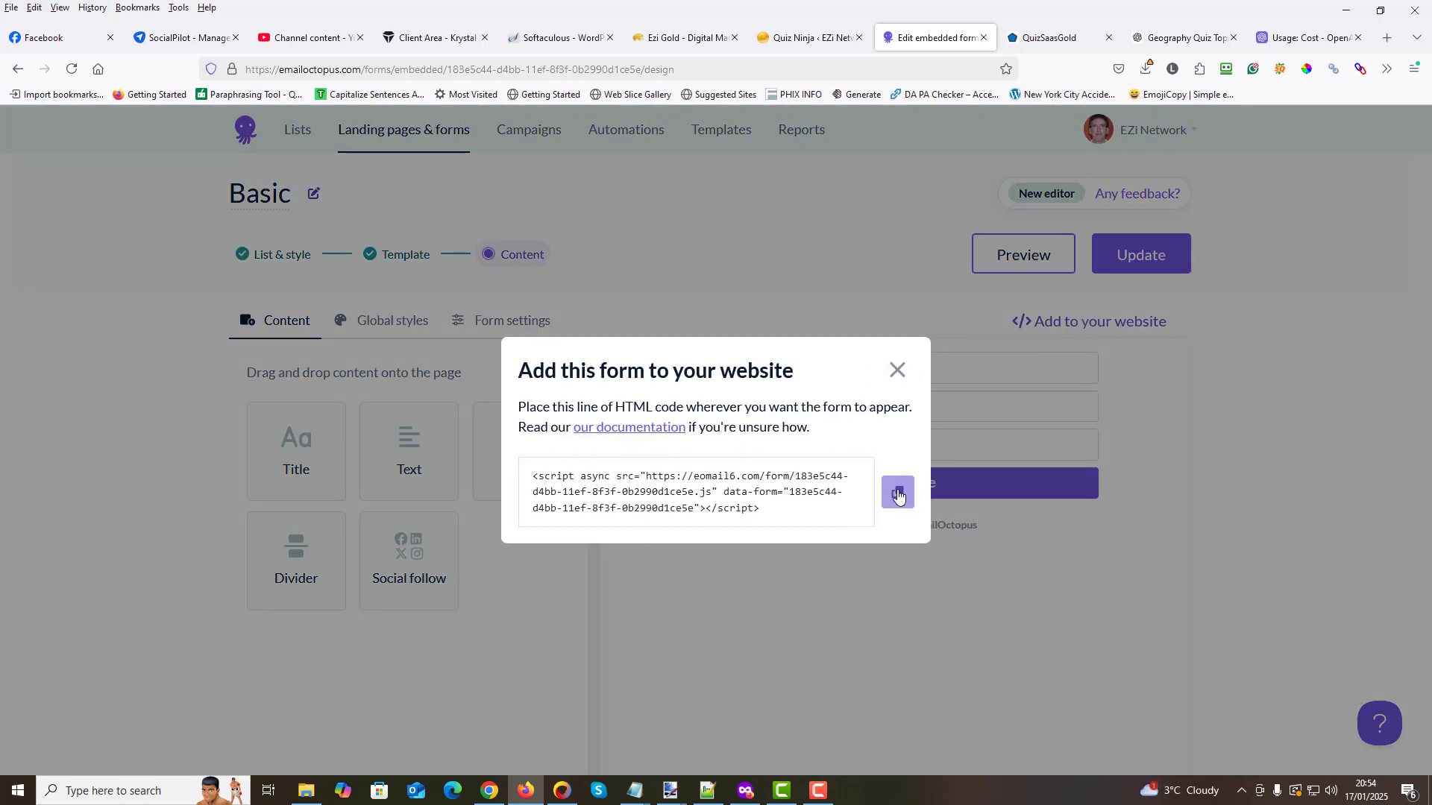
- Return to the Quiz Ninja dashboard, paste the copied form script as the email autoresponder script, save it and check the form preview
{"action": "left_click", "coordinate": [789, 38]}
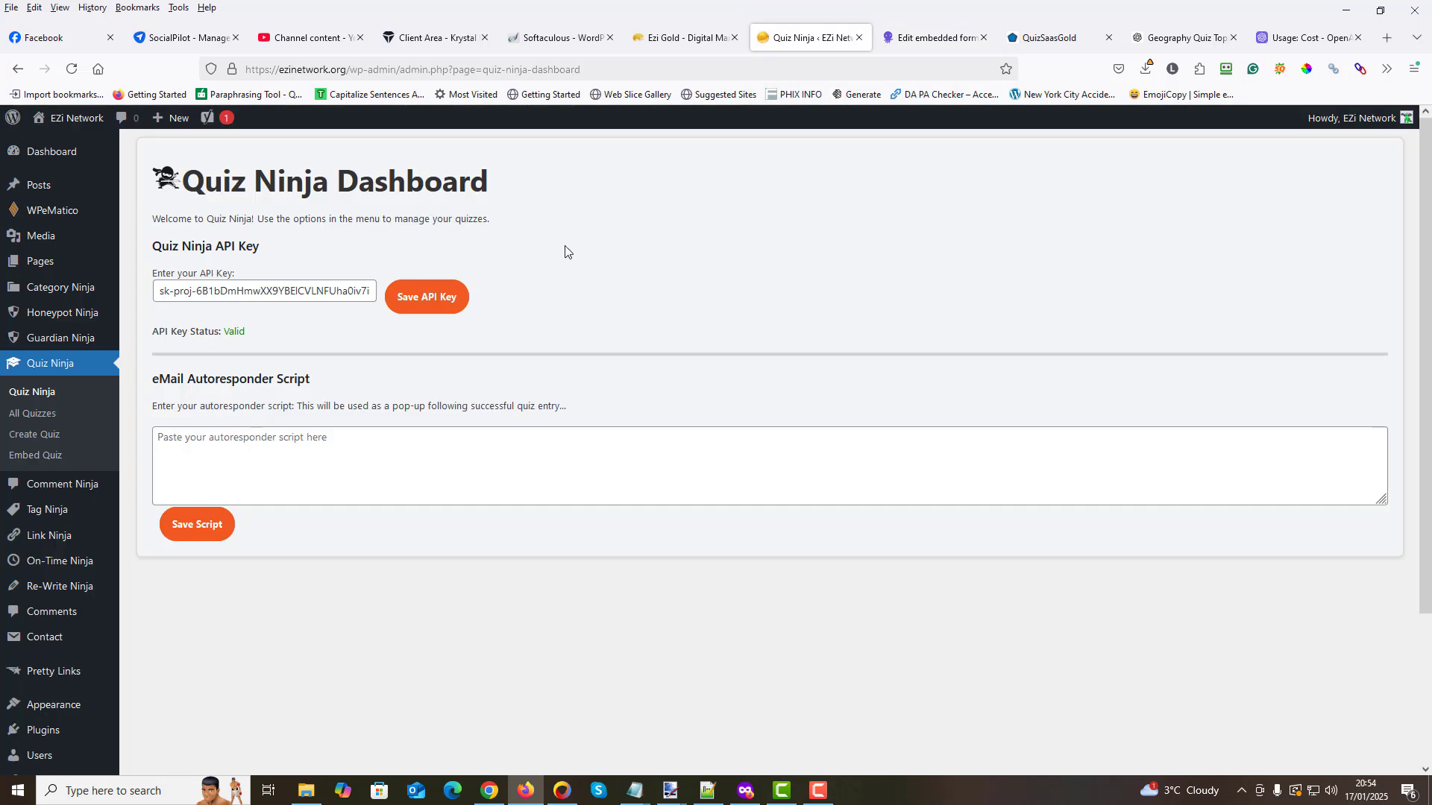
{"action": "left_click", "coordinate": [173, 439]}
{"action": "right_click", "coordinate": [173, 440]}
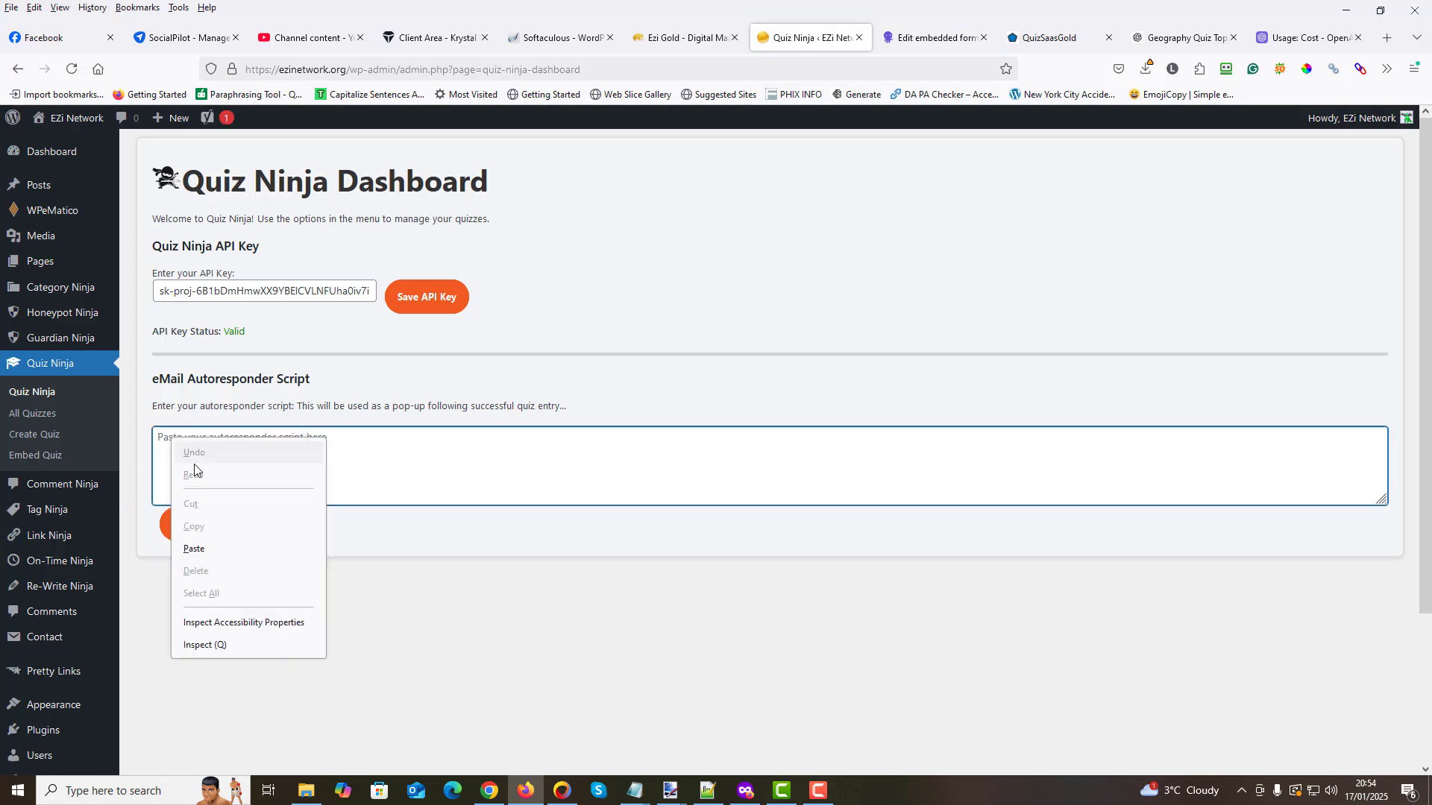
{"action": "left_click", "coordinate": [199, 550]}
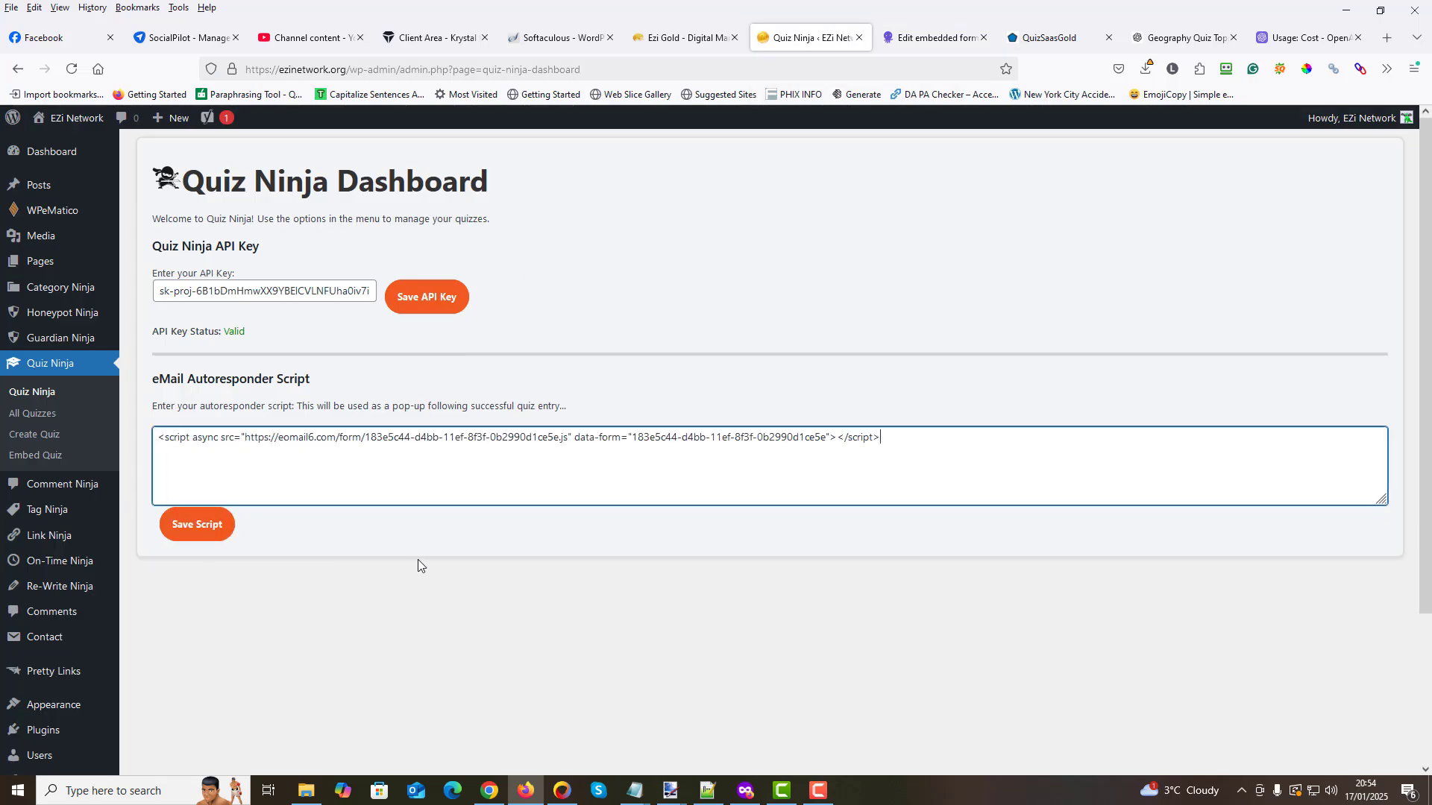
{"action": "left_click", "coordinate": [193, 529]}
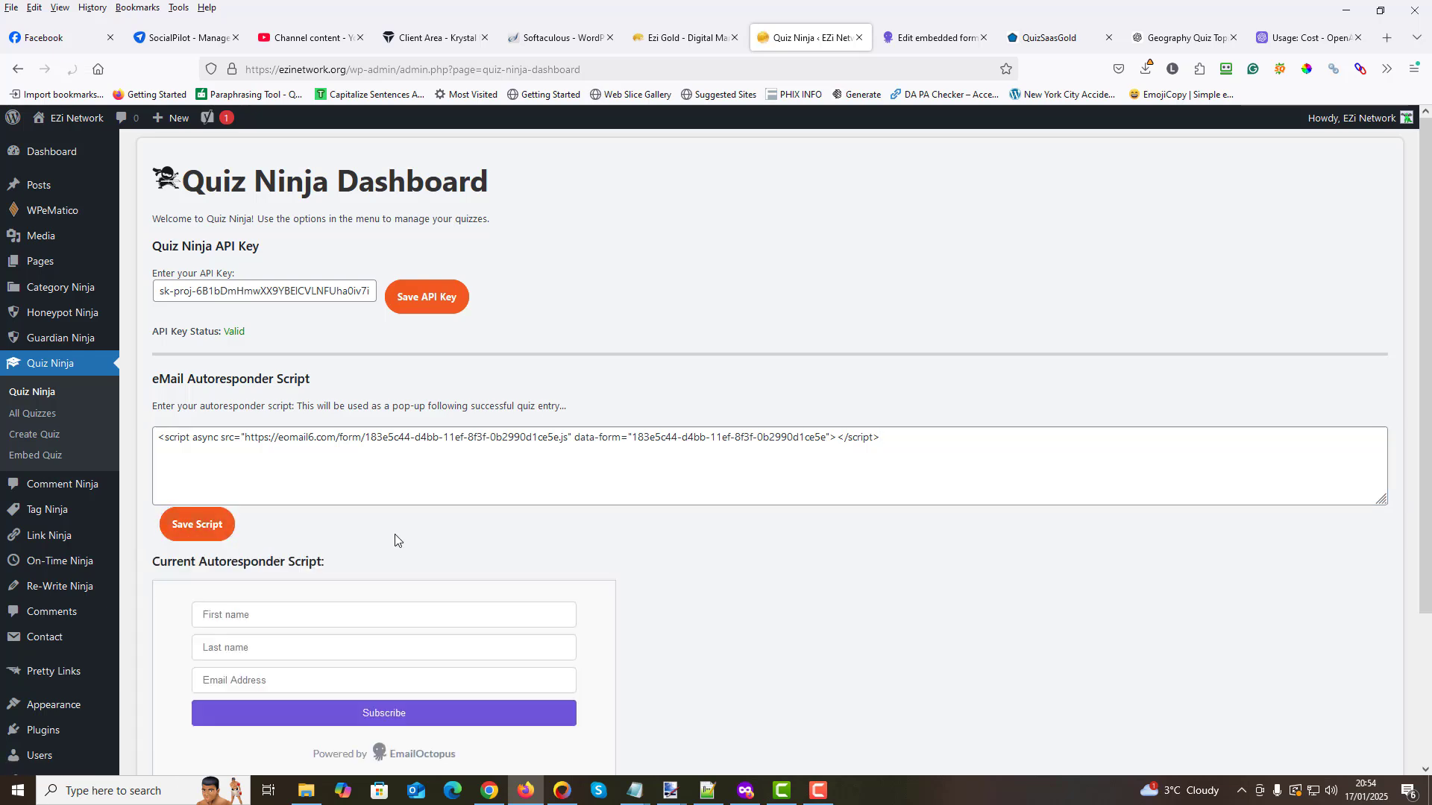
{"action": "scroll", "coordinate": [390, 542], "scroll_direction": "down", "scroll_amount": 3}
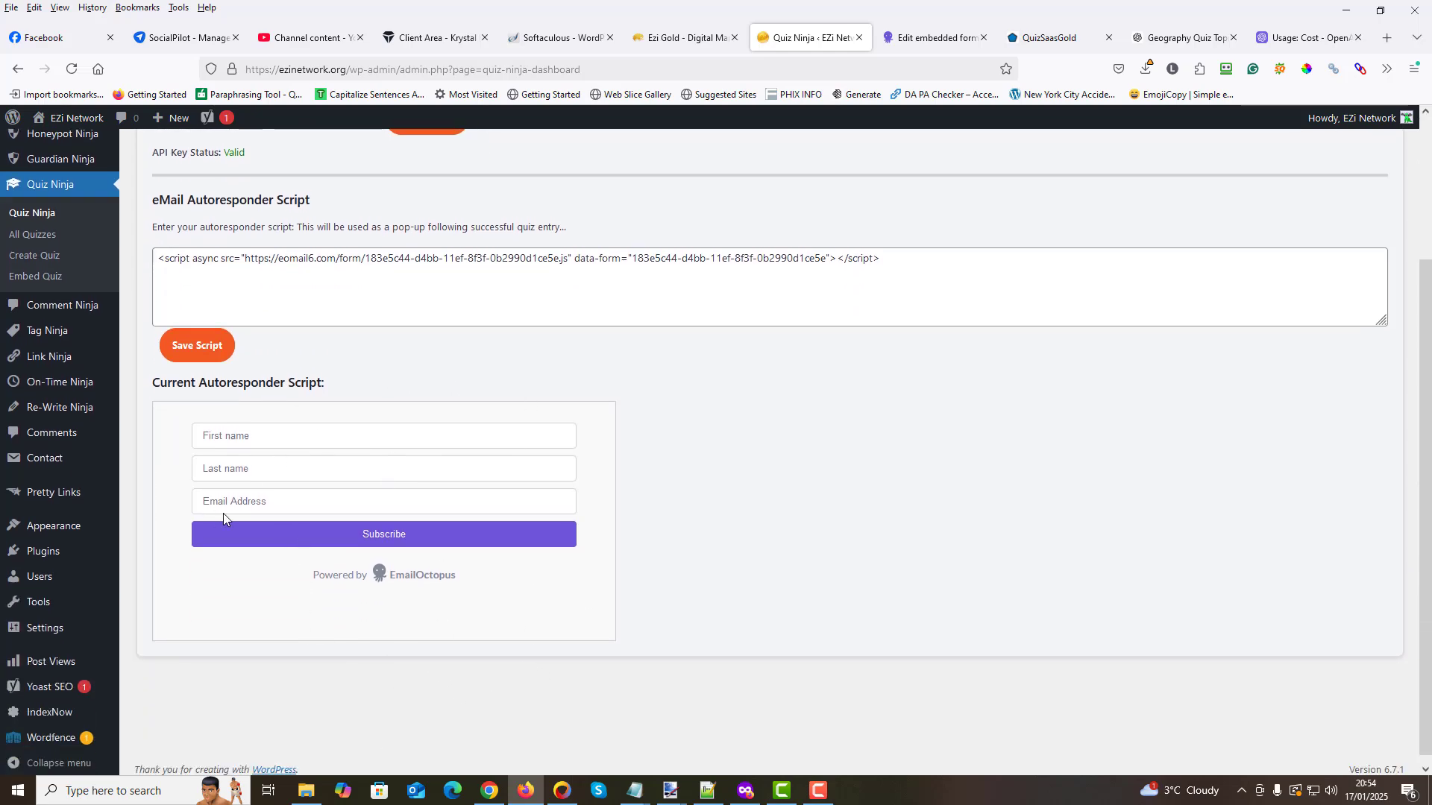
{"action": "scroll", "coordinate": [380, 587], "scroll_direction": "up", "scroll_amount": 3}
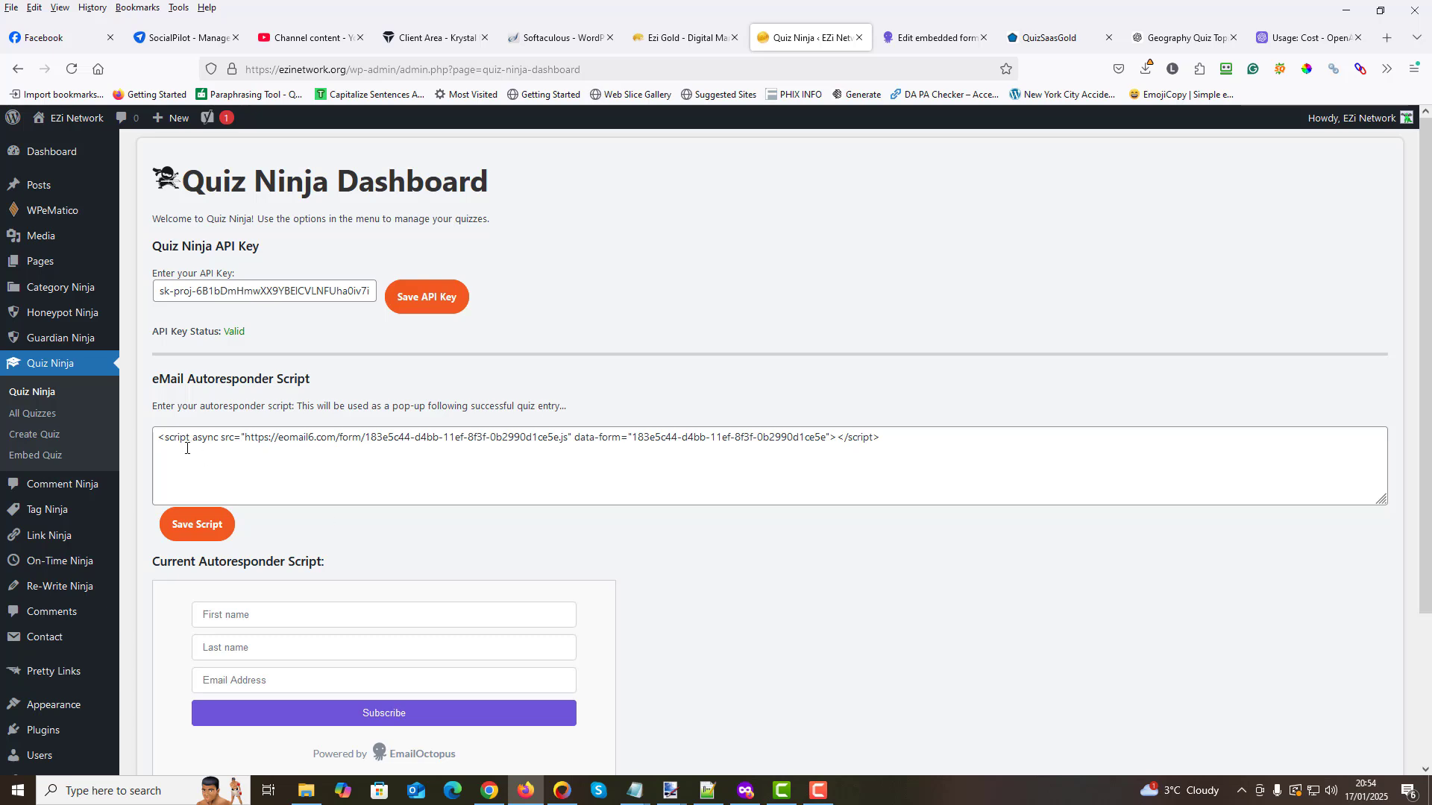
- View the list of all Quiz Ninja quizzes and open the page for creating a new quiz
{"action": "left_click", "coordinate": [34, 415]}
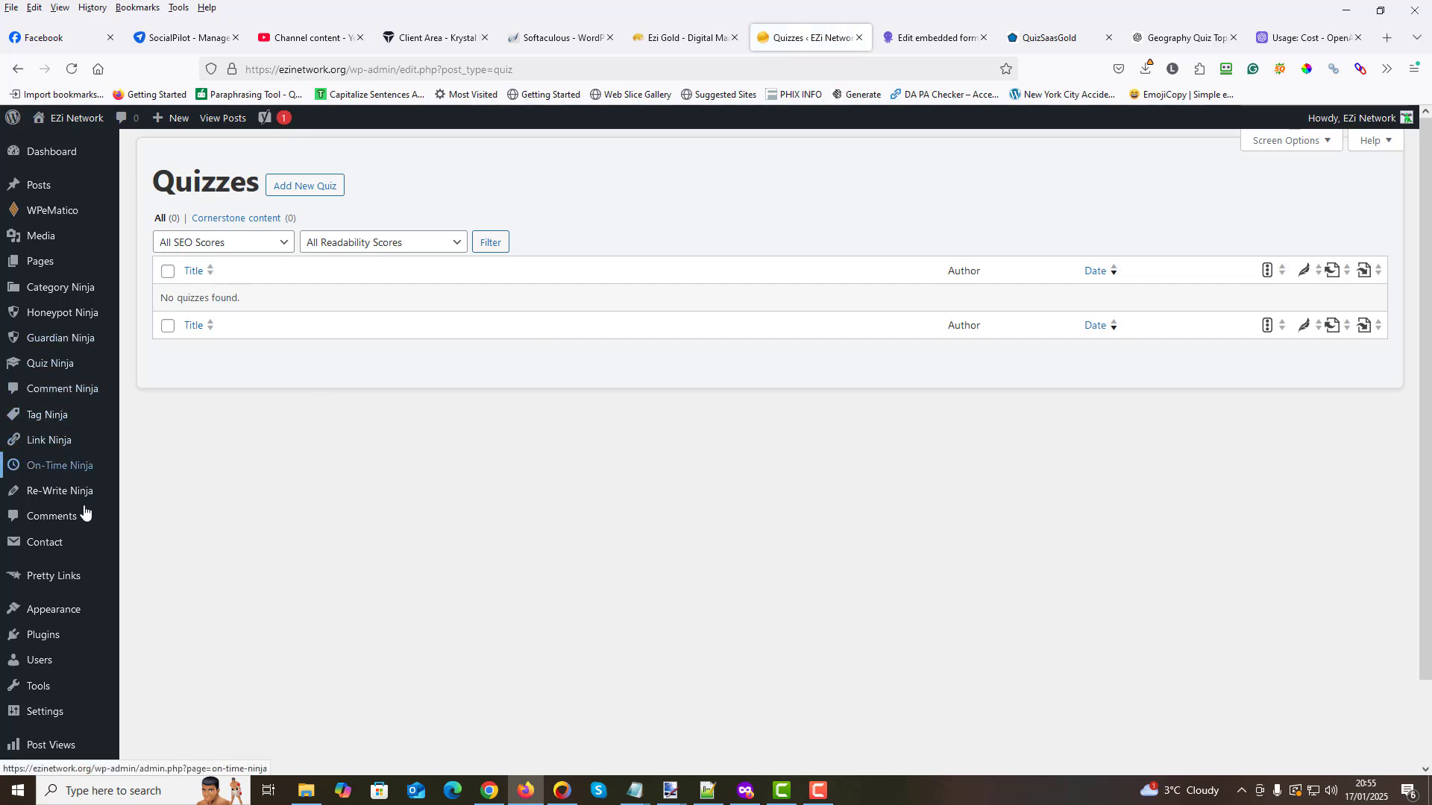
{"action": "mouse_move", "coordinate": [63, 366]}
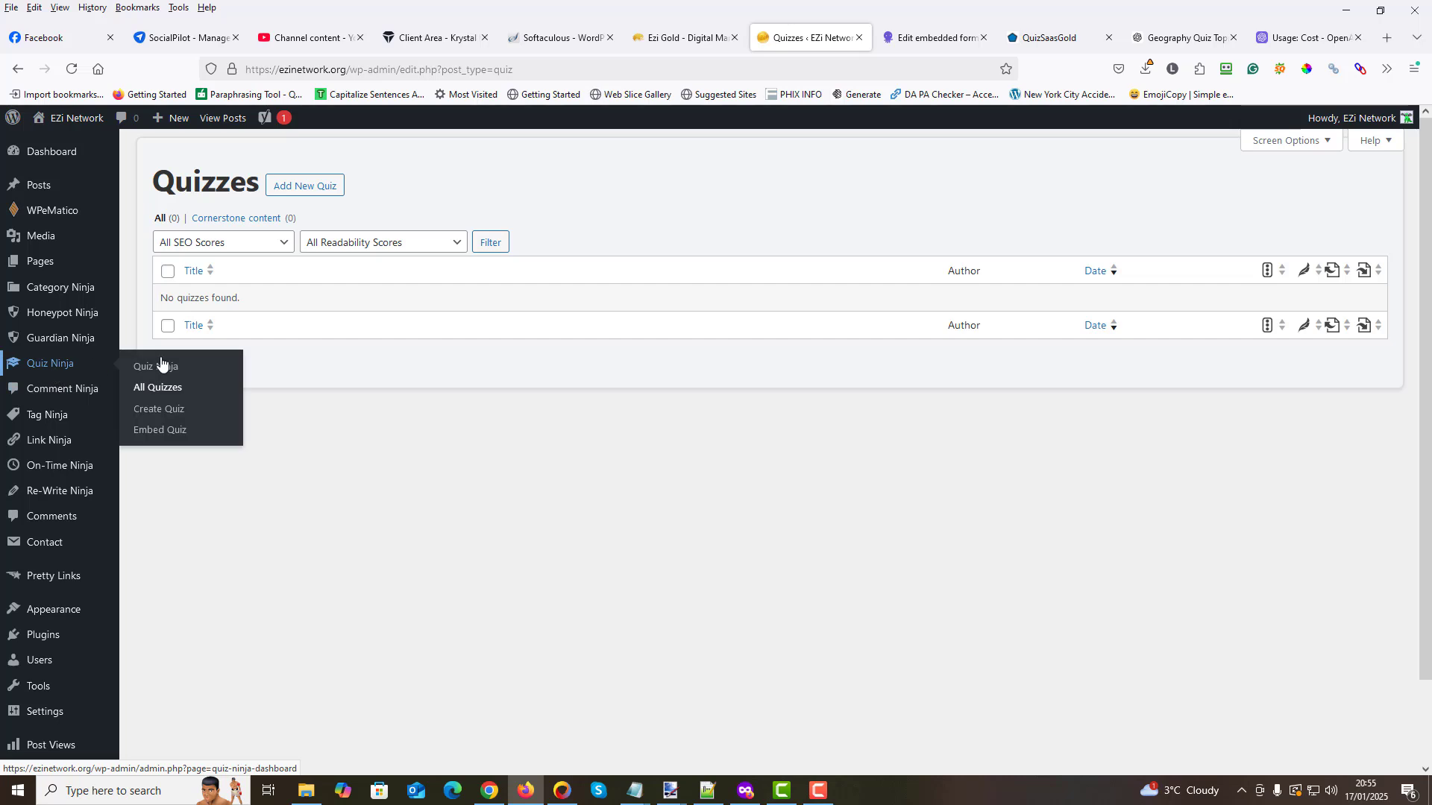
{"action": "left_click", "coordinate": [159, 409]}
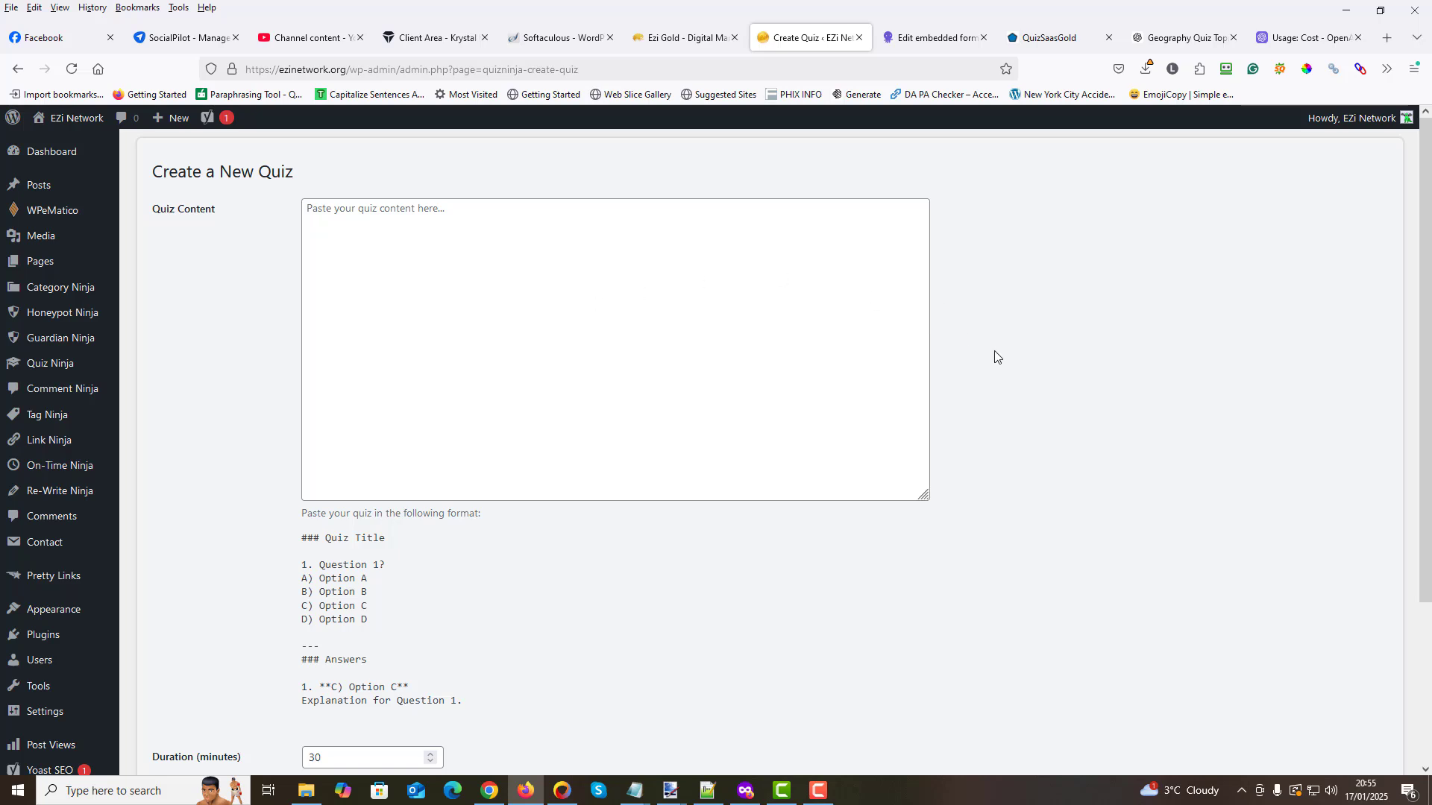
- Switch to QuizSaasGold, look over the quiz creation form and start a new blank quiz with the Quiz Name field active
{"action": "left_click", "coordinate": [1054, 38]}
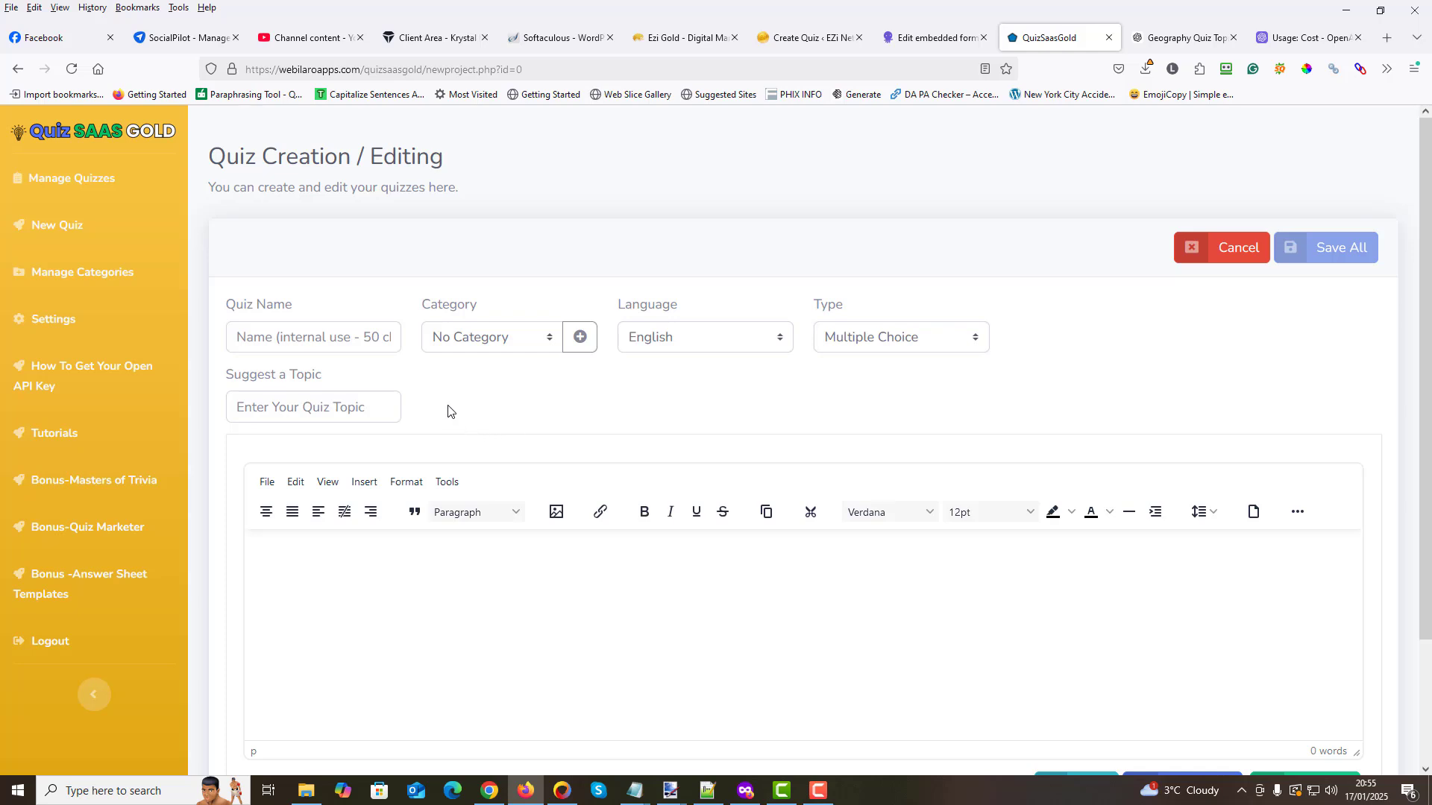
{"action": "scroll", "coordinate": [460, 411], "scroll_direction": "down", "scroll_amount": 2}
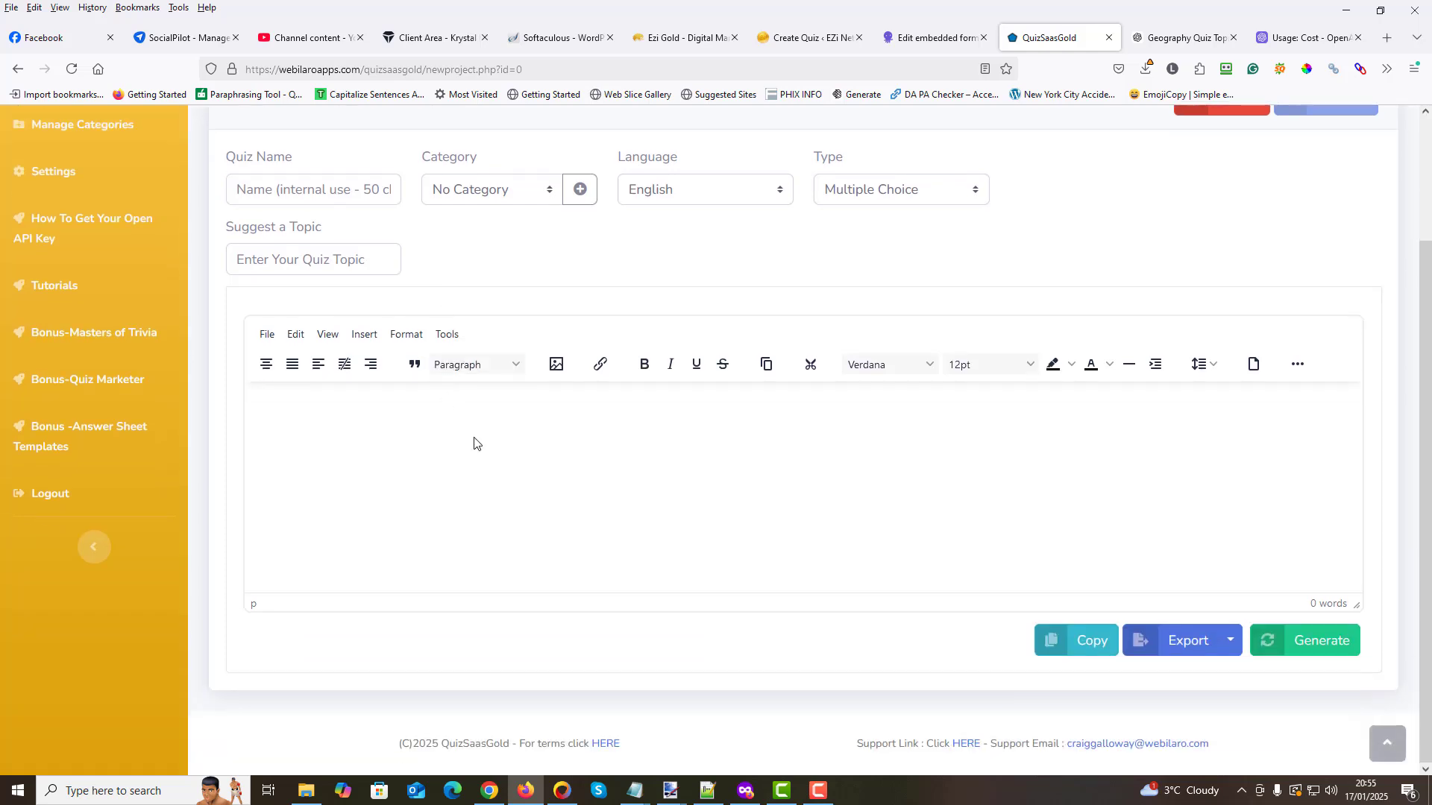
{"action": "scroll", "coordinate": [437, 312], "scroll_direction": "up", "scroll_amount": 2}
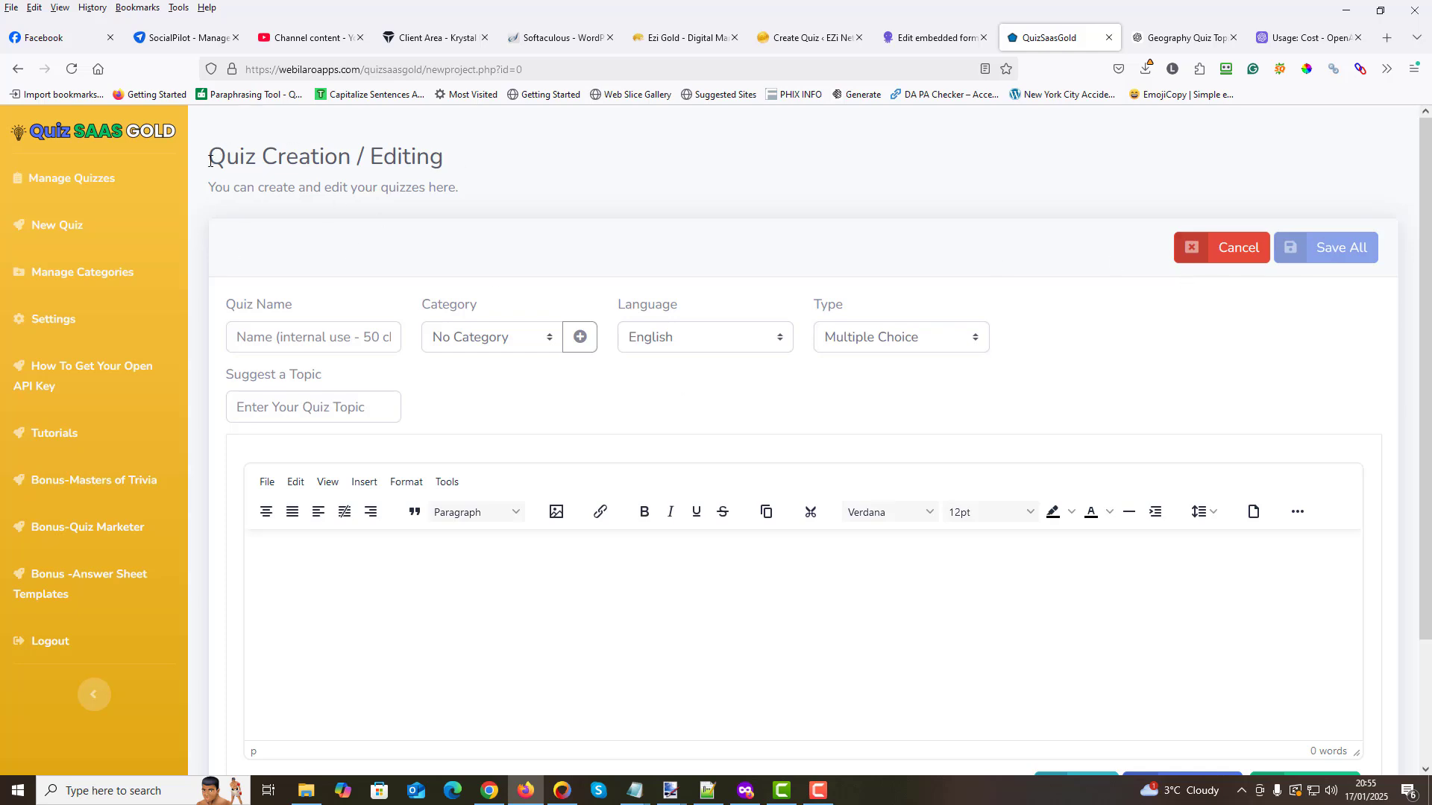
{"action": "left_click_drag", "start_coordinate": [211, 160], "coordinate": [450, 171]}
{"action": "left_click", "coordinate": [519, 204]}
{"action": "left_click", "coordinate": [72, 181]}
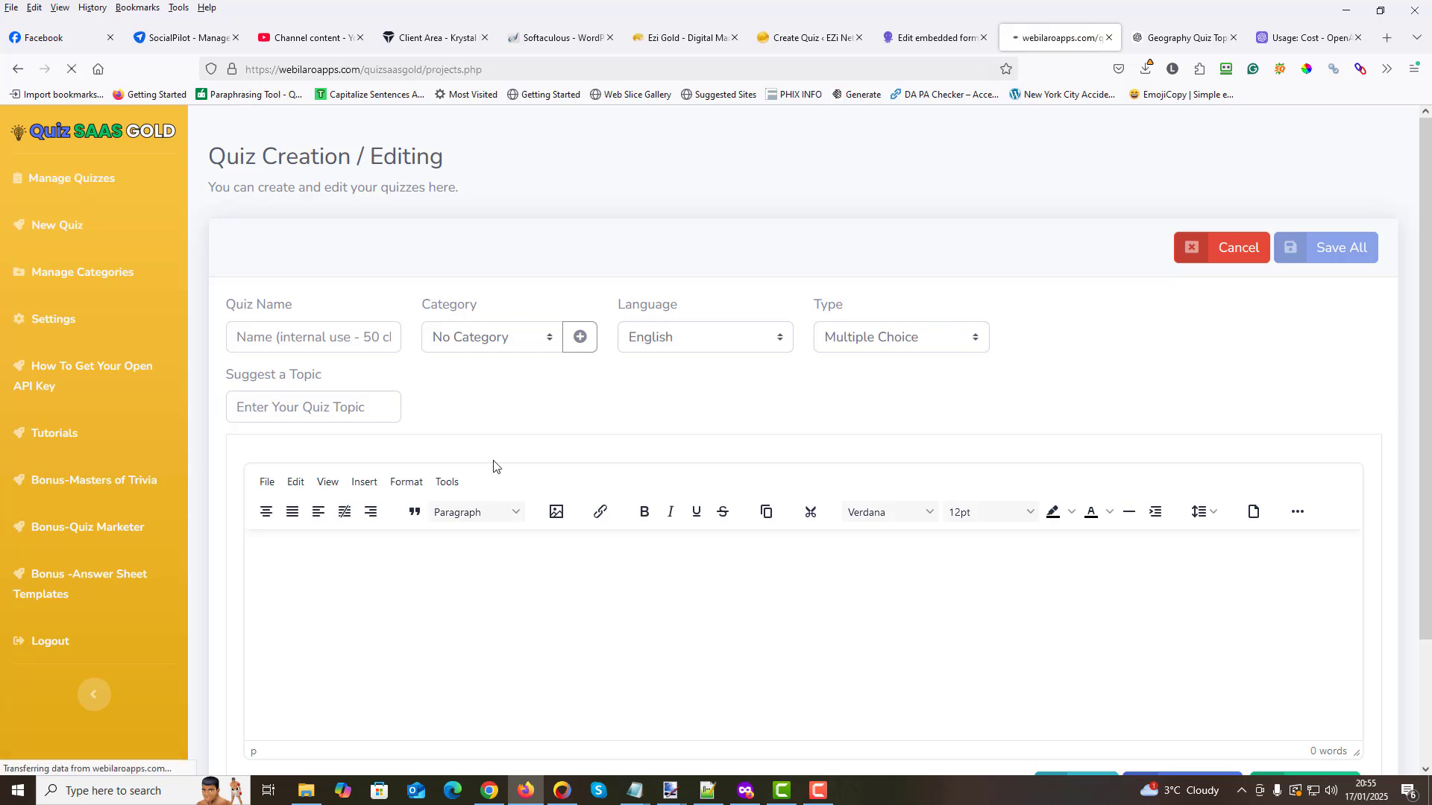
{"action": "left_click", "coordinate": [69, 227]}
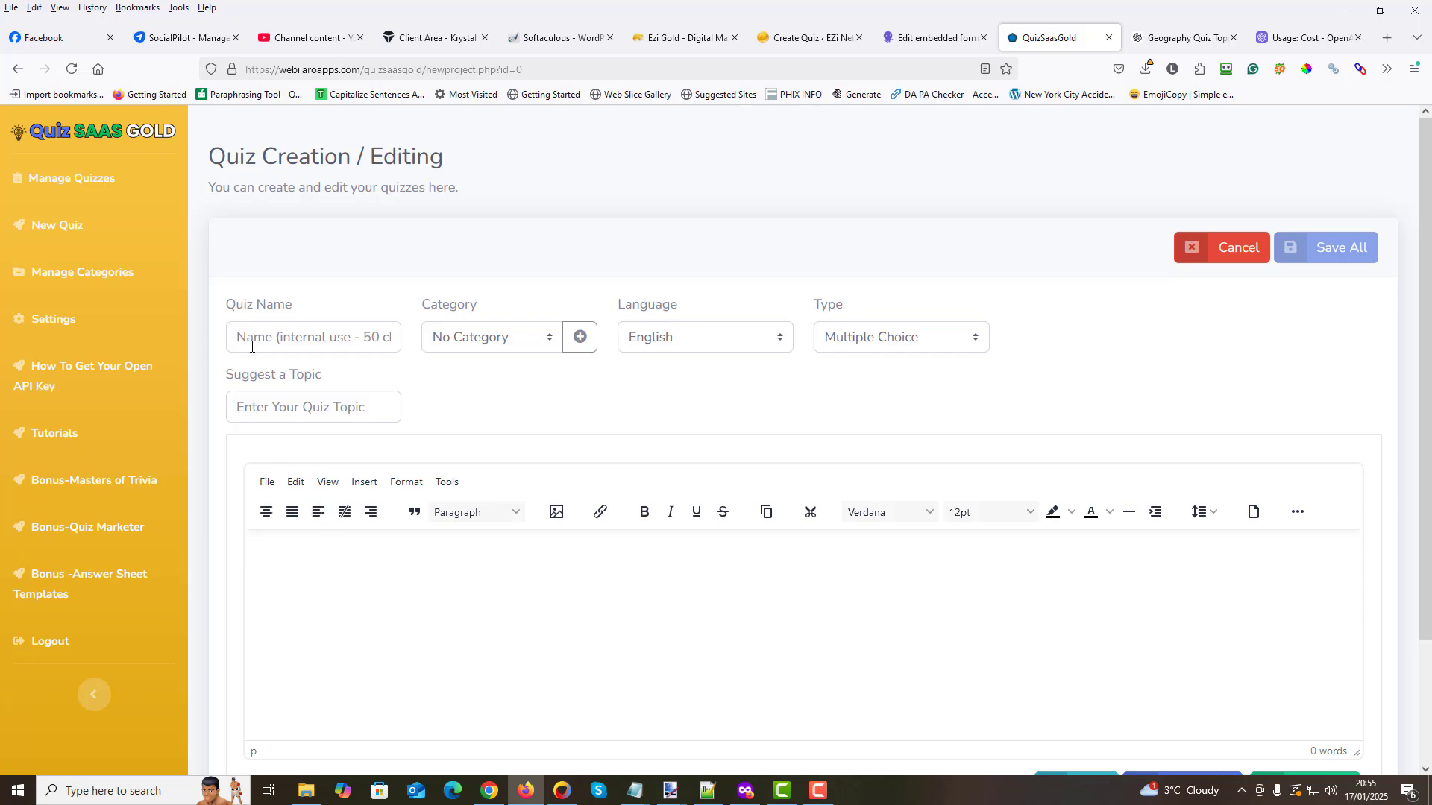
{"action": "left_click", "coordinate": [252, 340]}
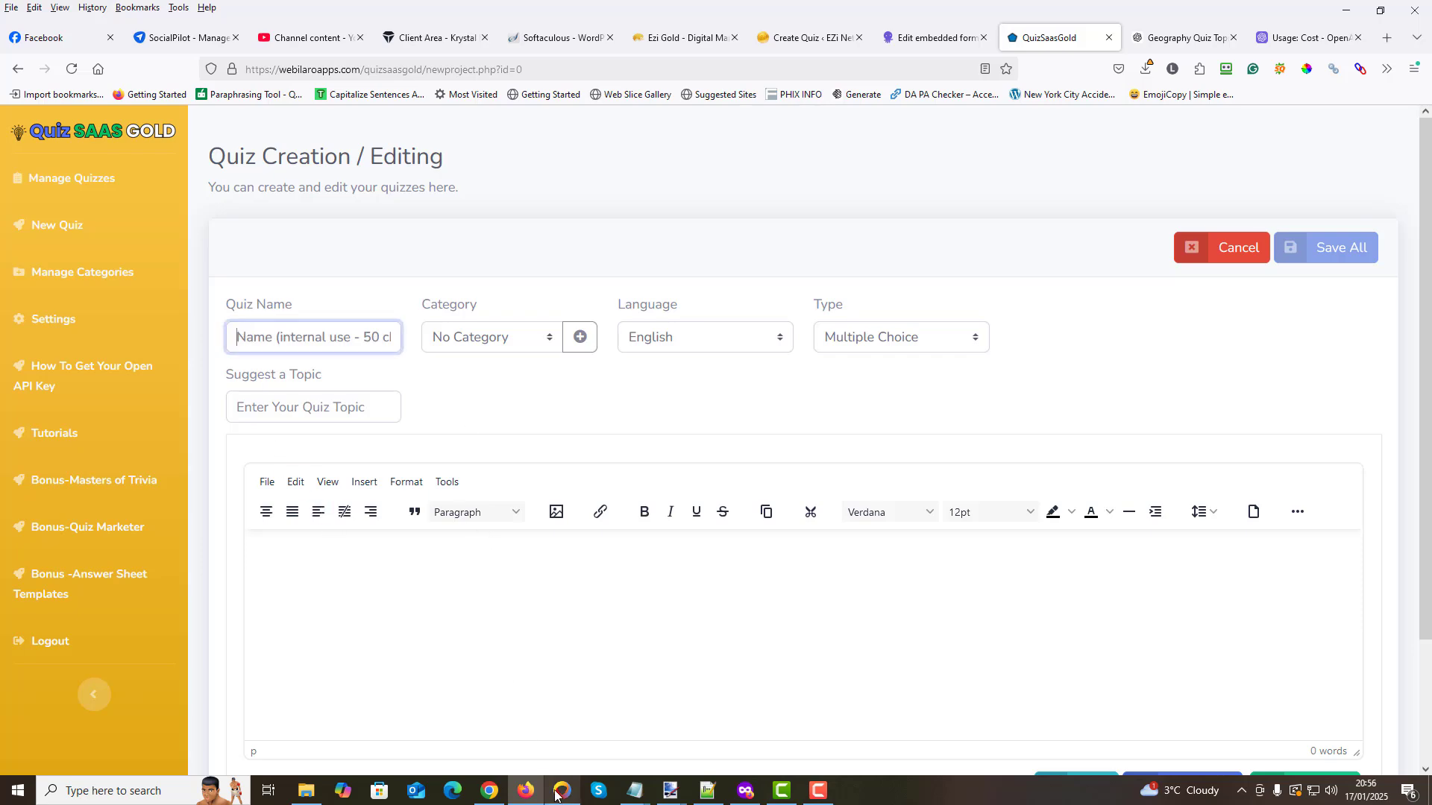
- Copy the topic "Rivers and Lakes" from the ChatGPT topic list and paste it as the quiz name in QuizSaasGold
{"action": "left_click", "coordinate": [1168, 39]}
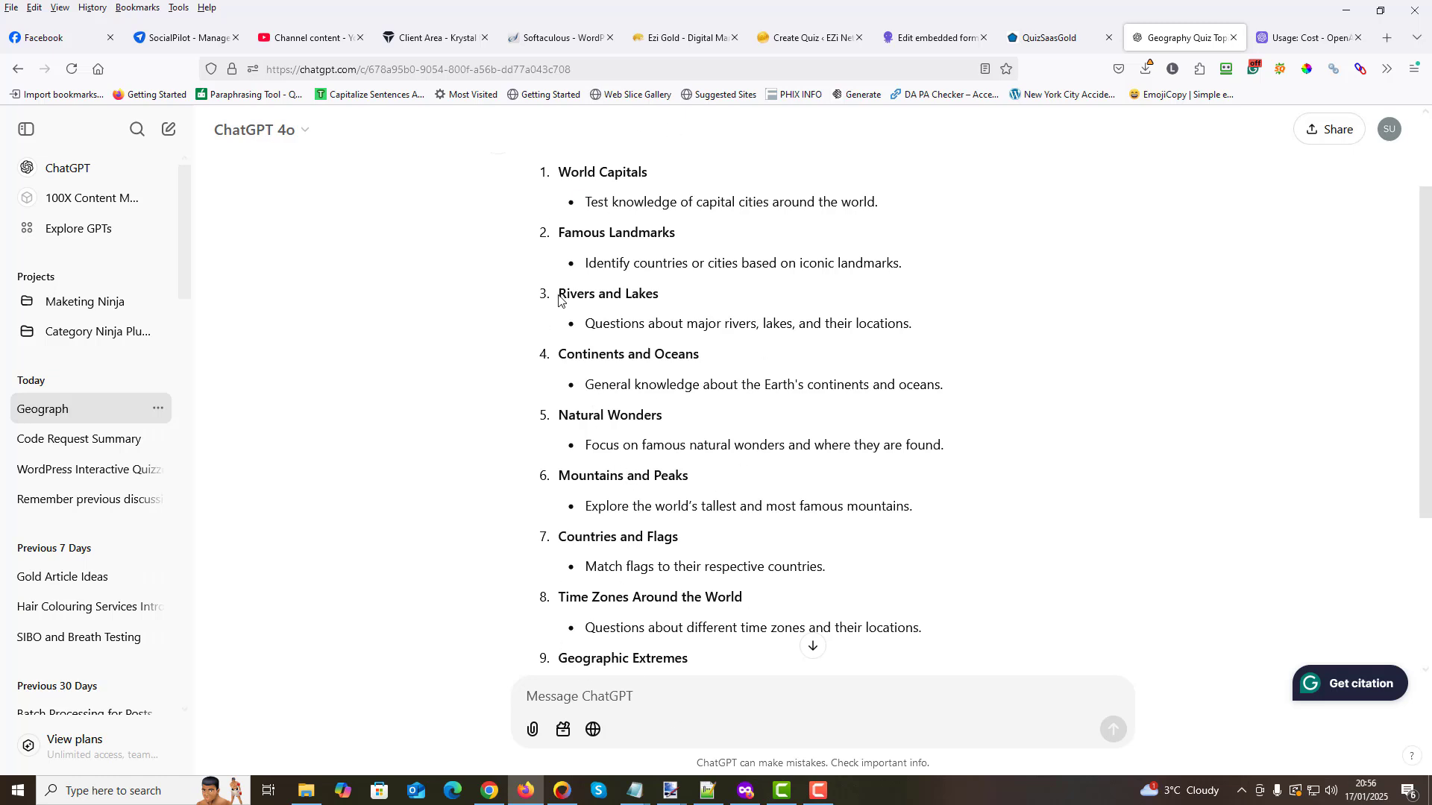
{"action": "left_click_drag", "start_coordinate": [560, 293], "coordinate": [660, 294]}
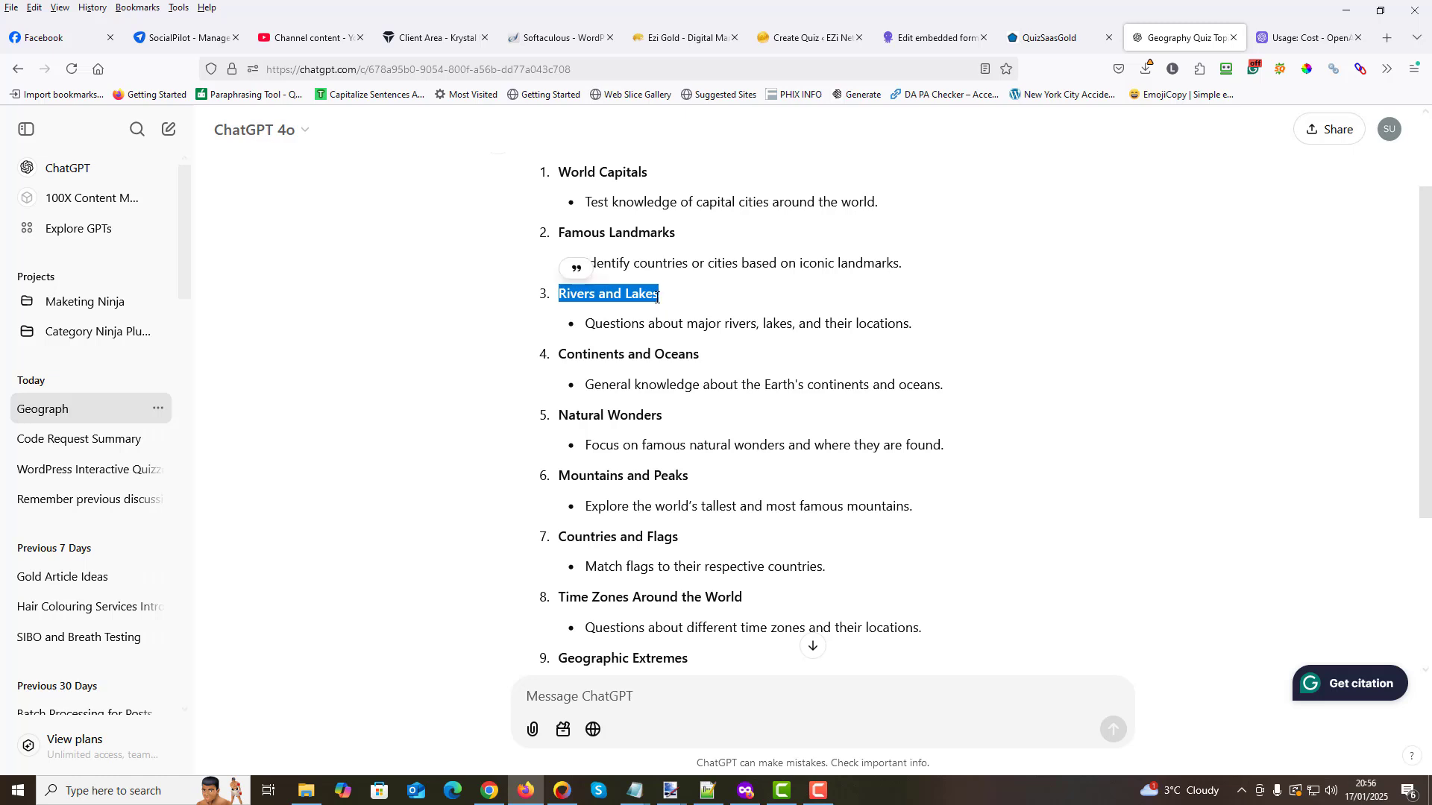
{"action": "right_click", "coordinate": [659, 299]}
{"action": "left_click", "coordinate": [690, 313]}
{"action": "left_click", "coordinate": [1044, 38]}
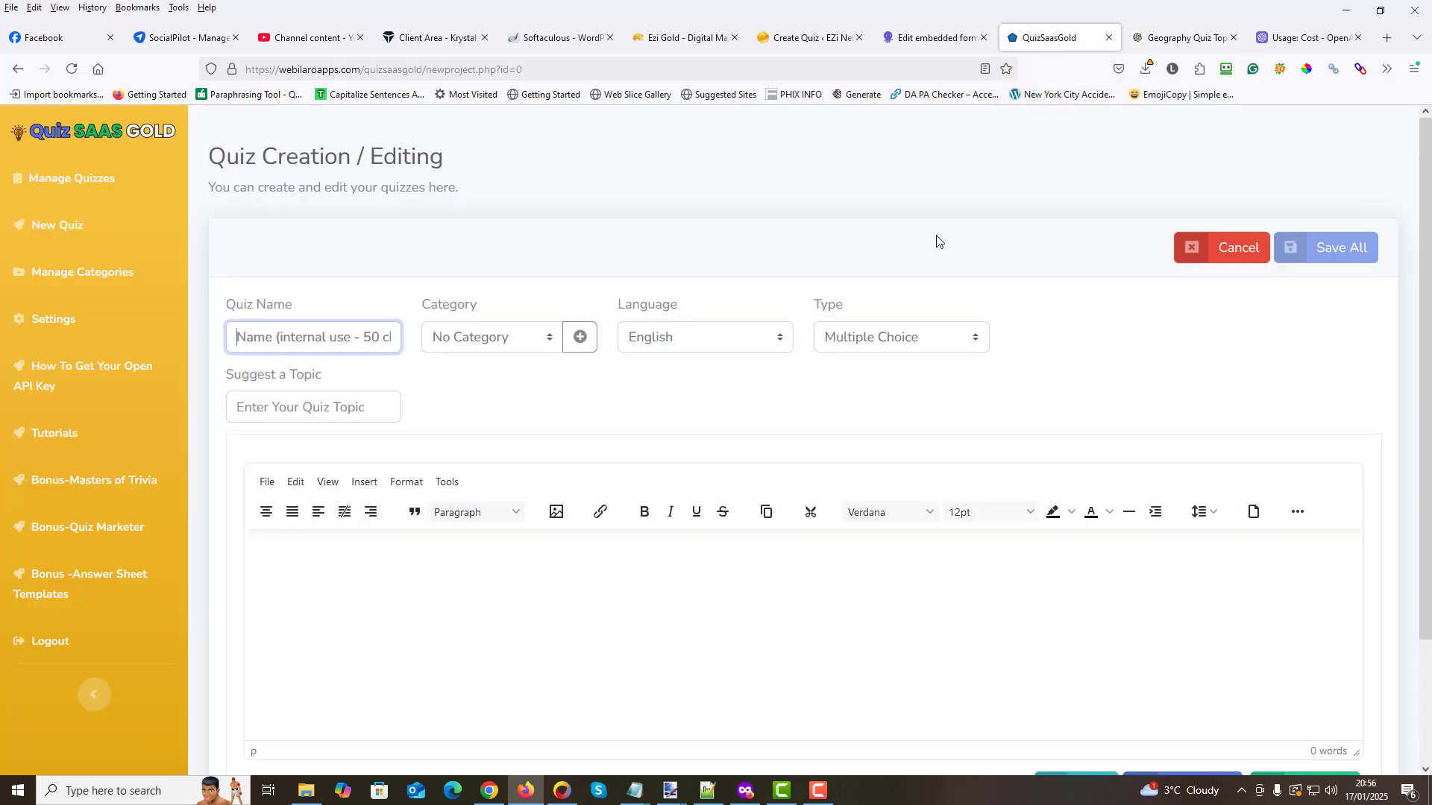
{"action": "right_click", "coordinate": [247, 344]}
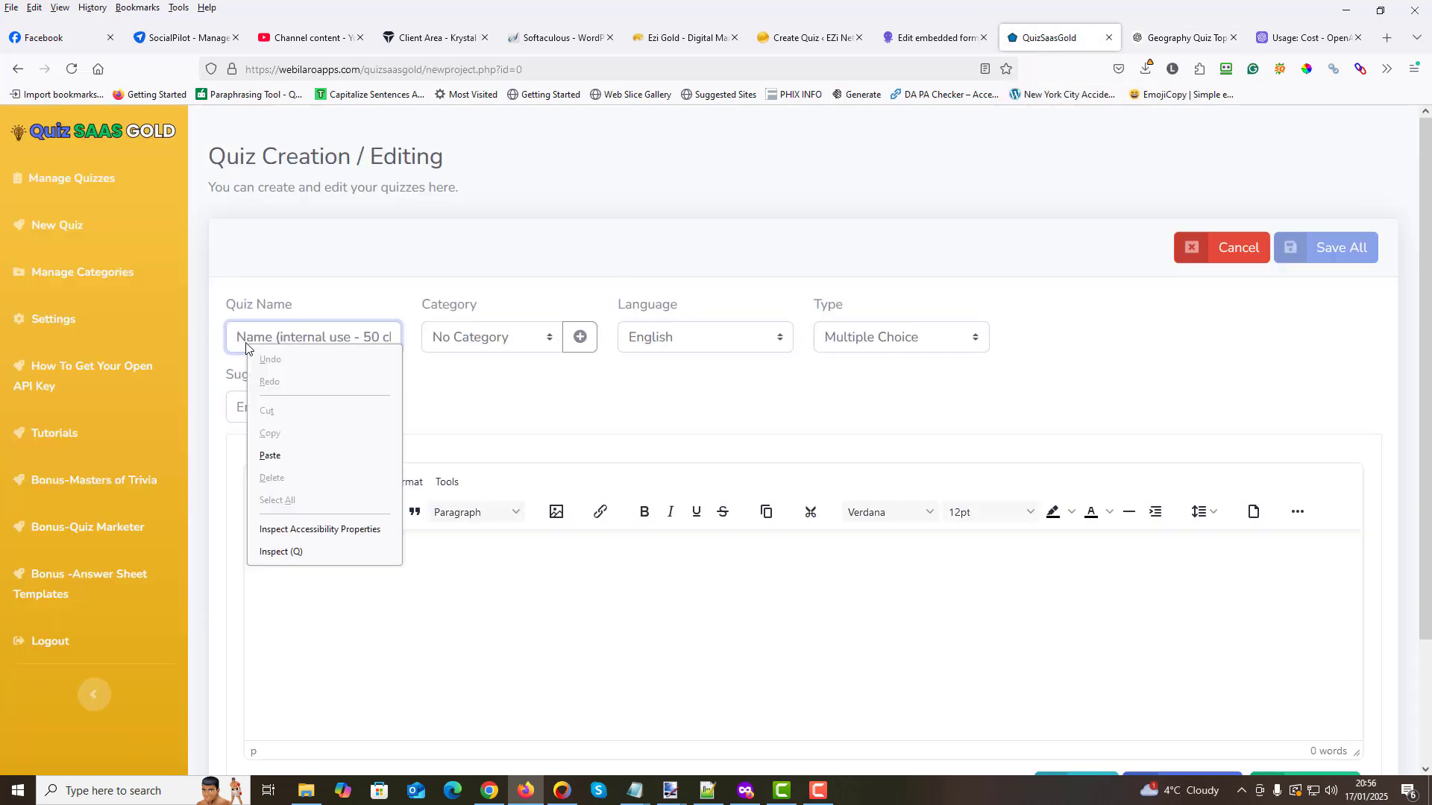
{"action": "left_click", "coordinate": [271, 458]}
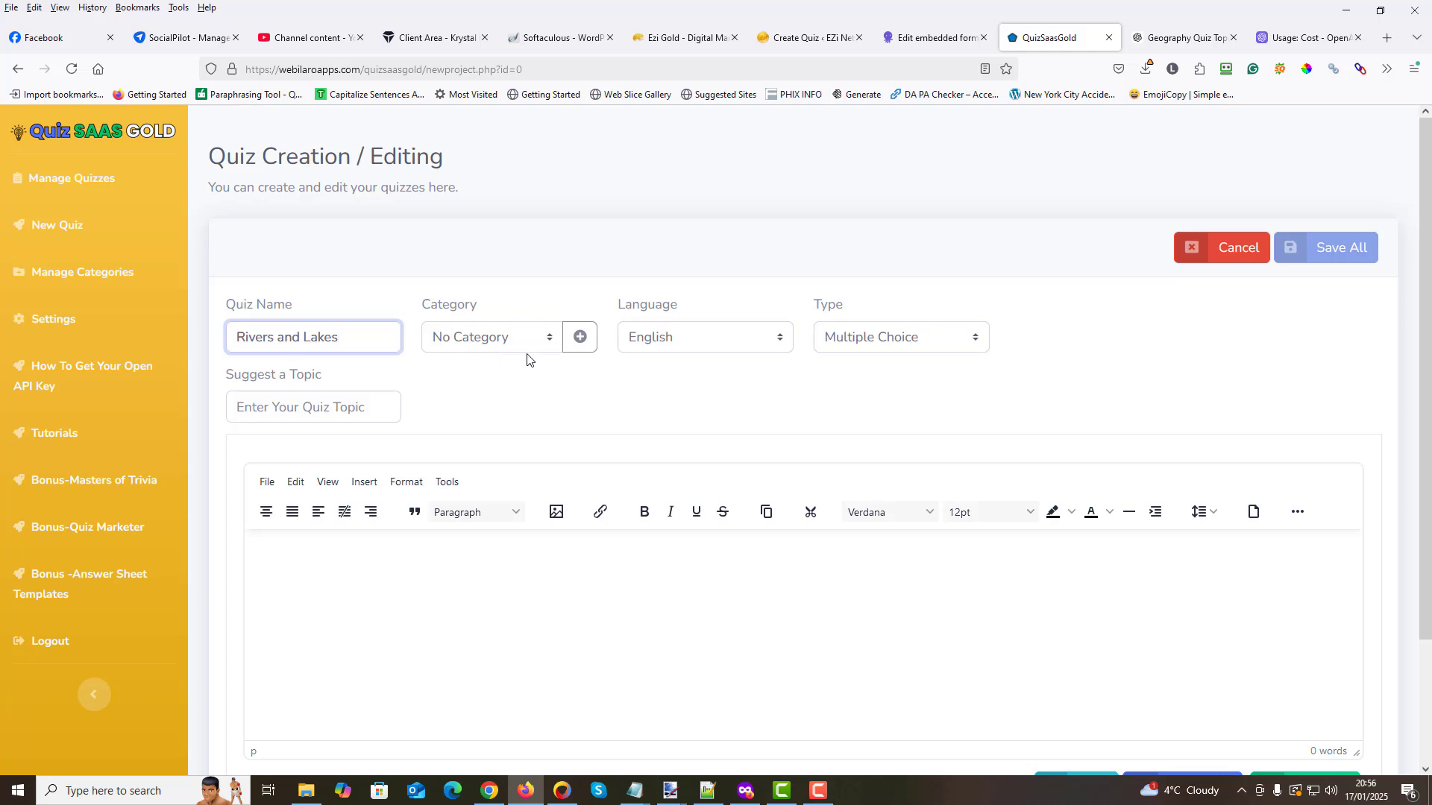
- Set the quiz category to Geography and look over the language and quiz type options
{"action": "left_click", "coordinate": [553, 340]}
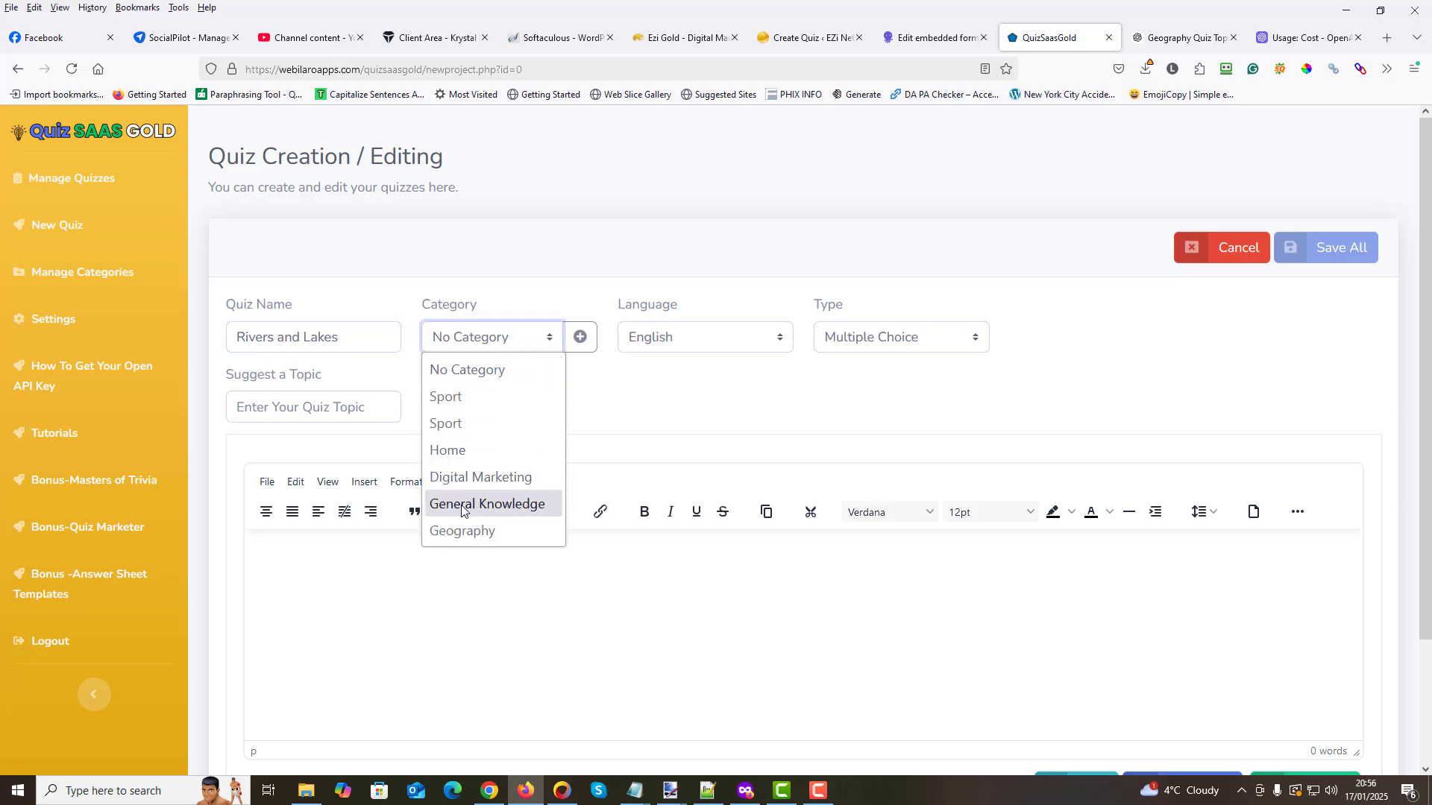
{"action": "left_click", "coordinate": [470, 532]}
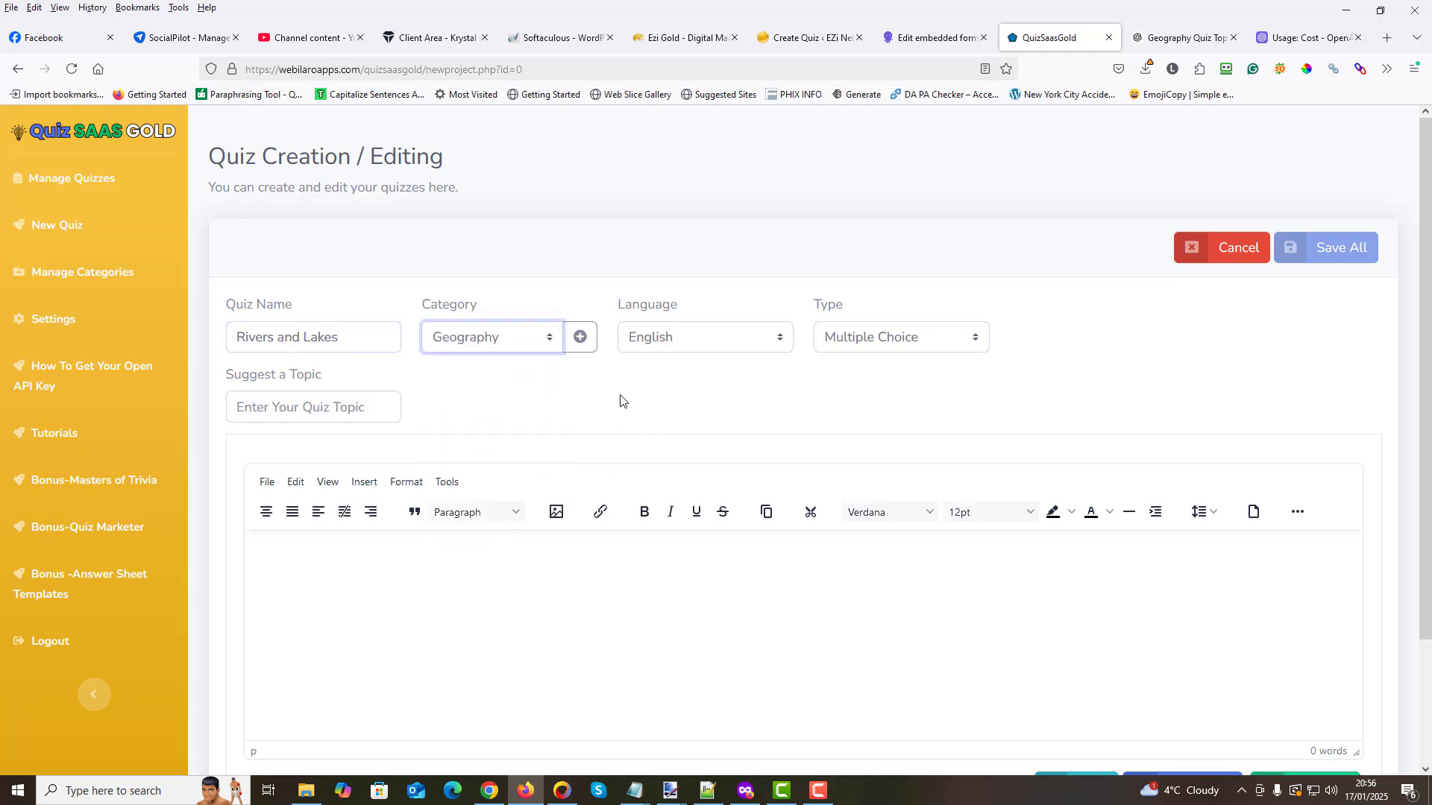
{"action": "left_click", "coordinate": [624, 399]}
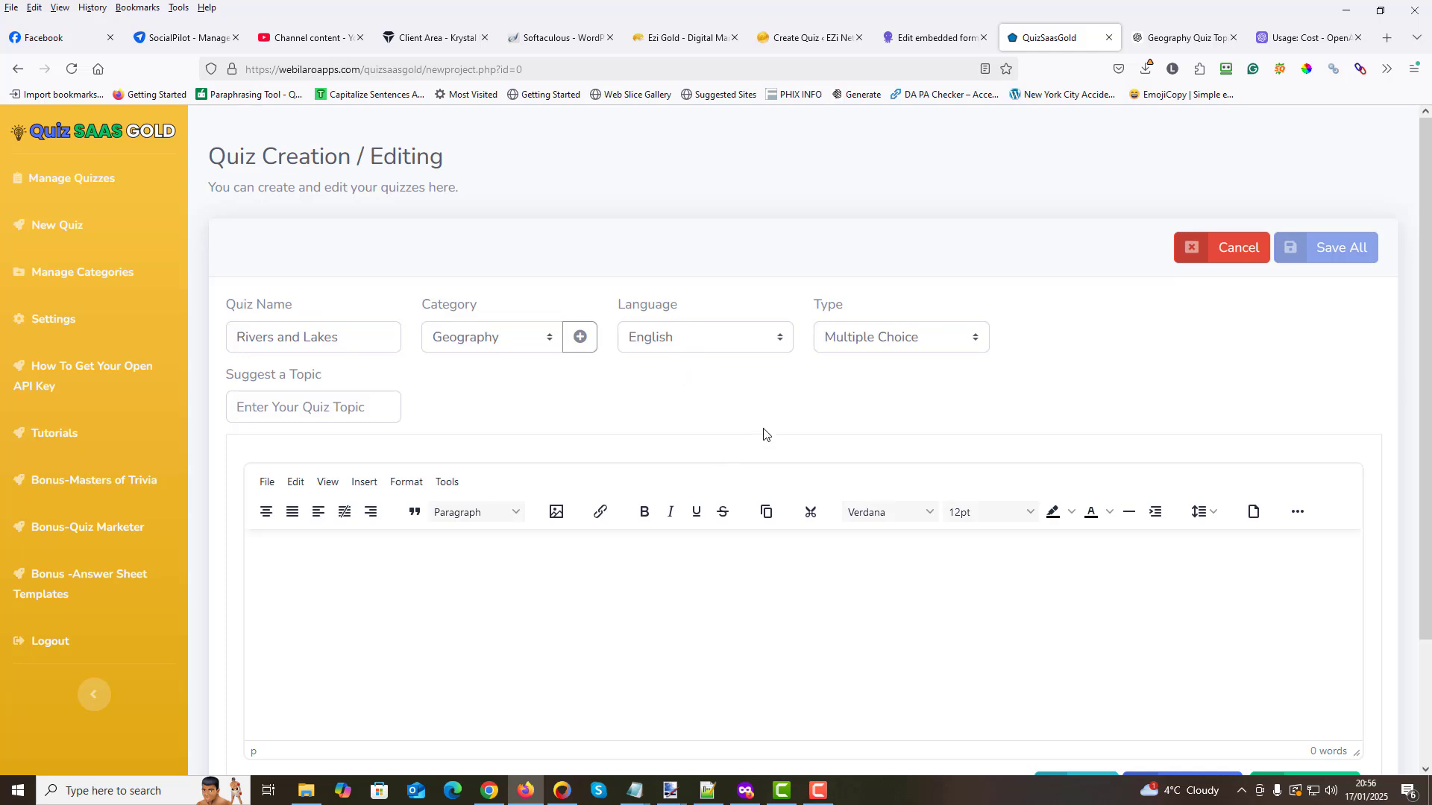
{"action": "scroll", "coordinate": [703, 565], "scroll_direction": "down", "scroll_amount": 2}
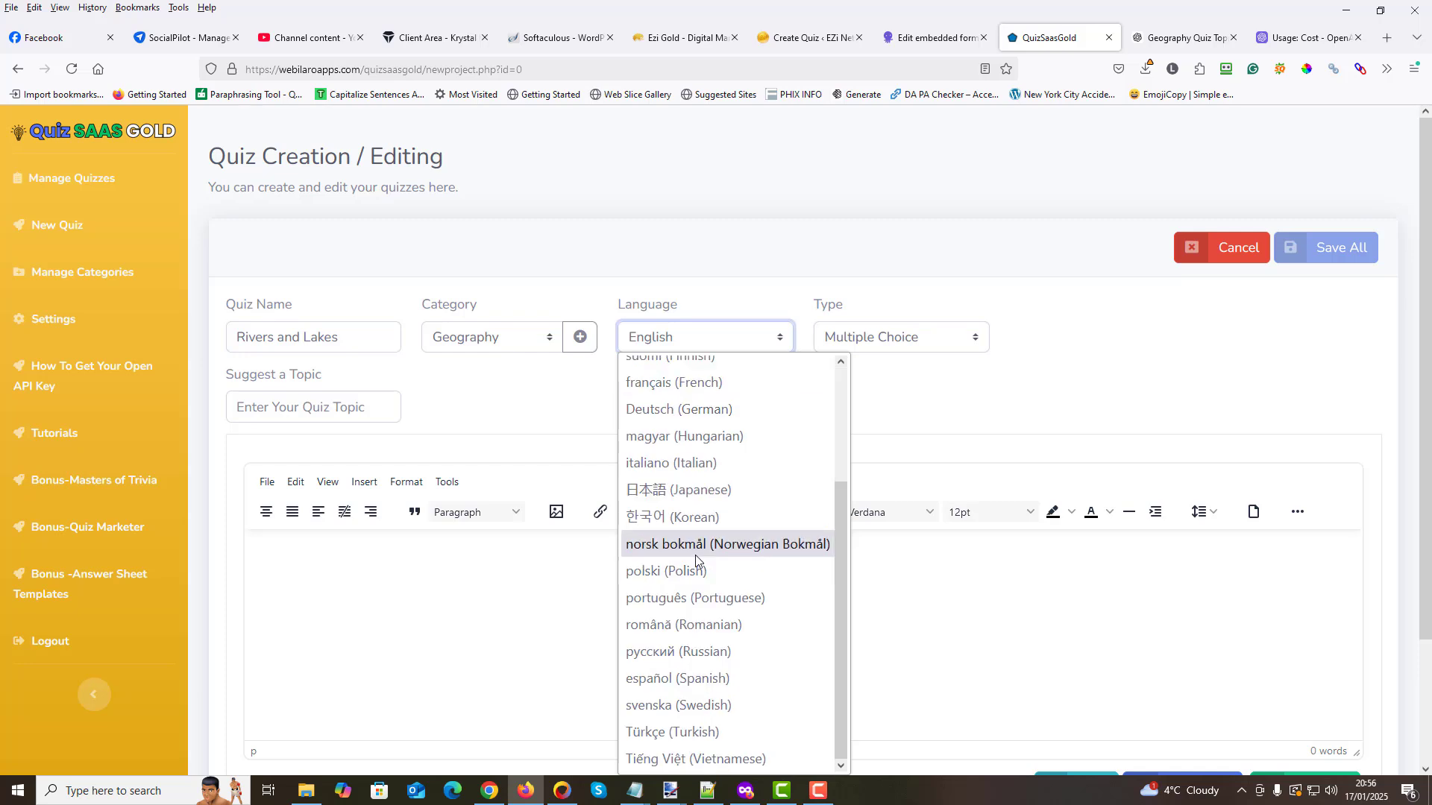
{"action": "scroll", "coordinate": [701, 589], "scroll_direction": "up", "scroll_amount": 2}
{"action": "left_click", "coordinate": [944, 449]}
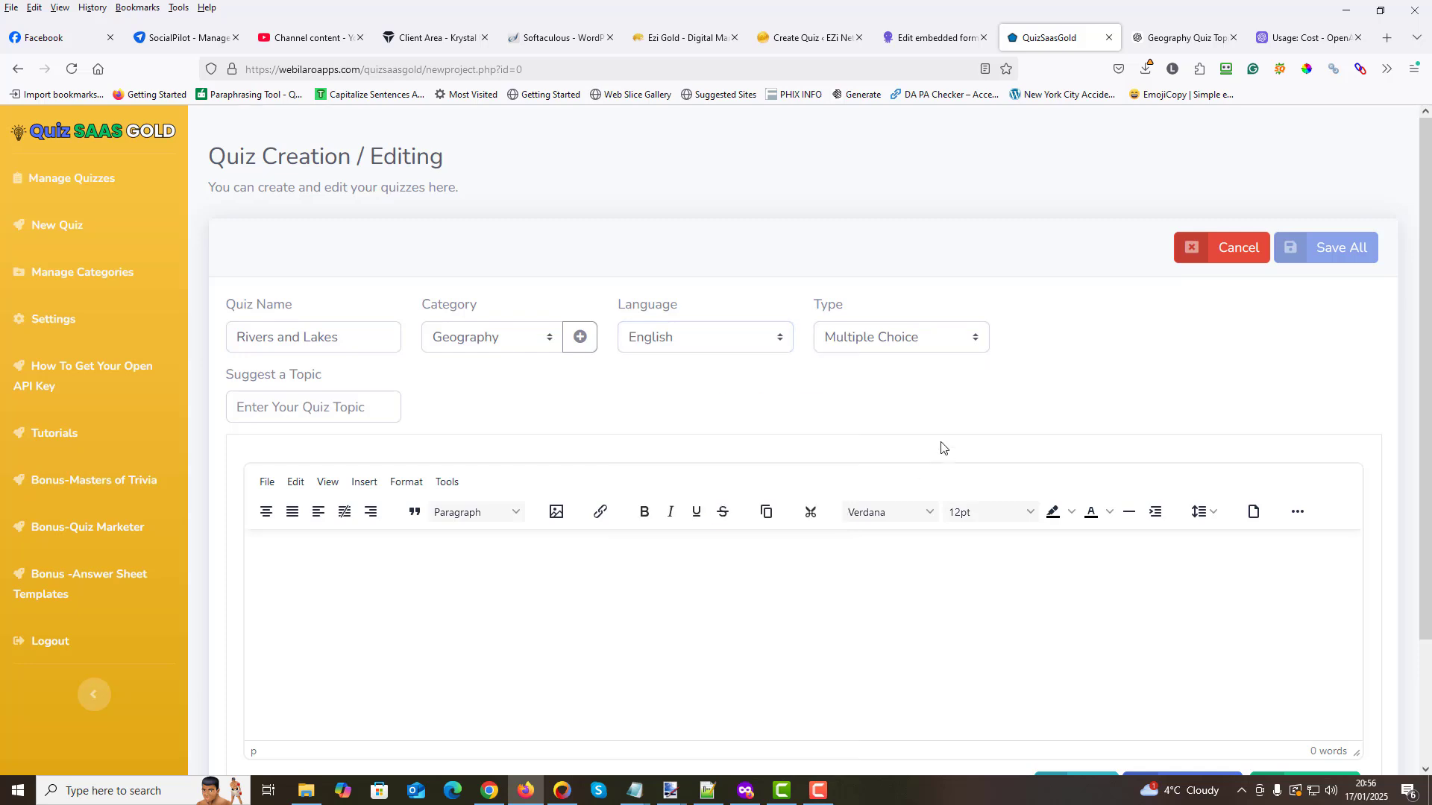
{"action": "double_click", "coordinate": [831, 306]}
{"action": "left_click", "coordinate": [921, 384]}
- Enter "Rivers & Lakes Around The World" as the suggested quiz topic, reusing the copied topic text
{"action": "left_click", "coordinate": [364, 401]}
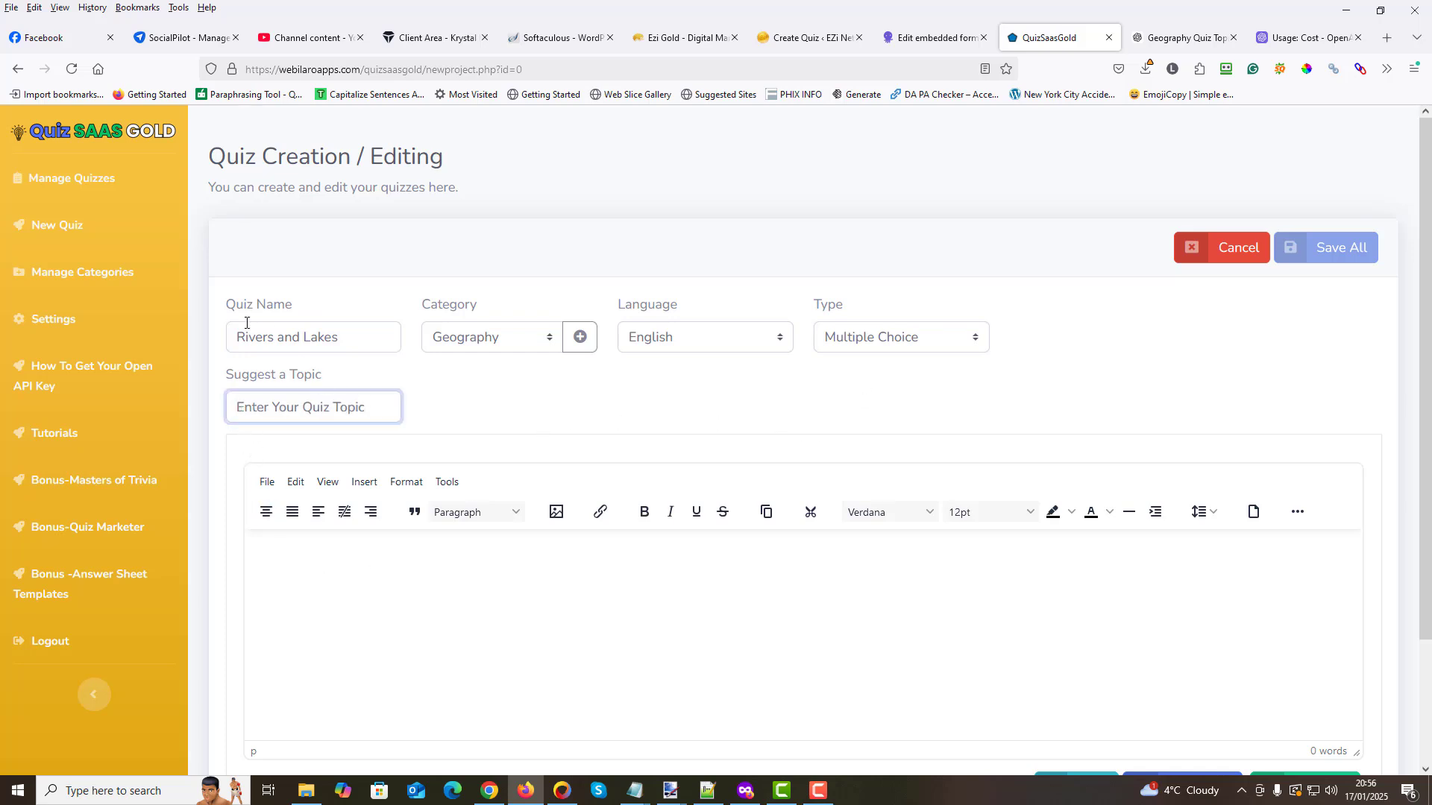
{"action": "right_click", "coordinate": [239, 408]}
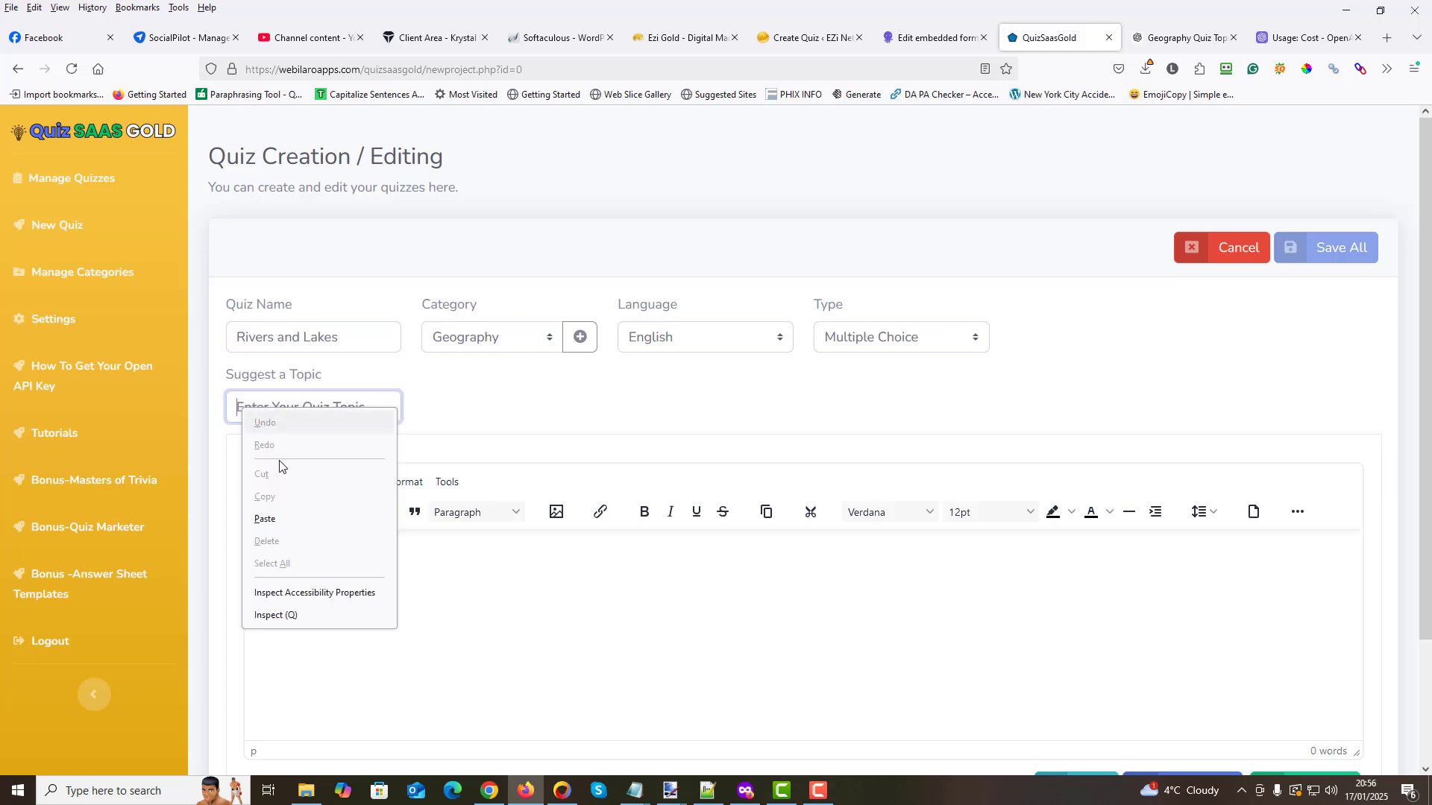
{"action": "left_click", "coordinate": [272, 519]}
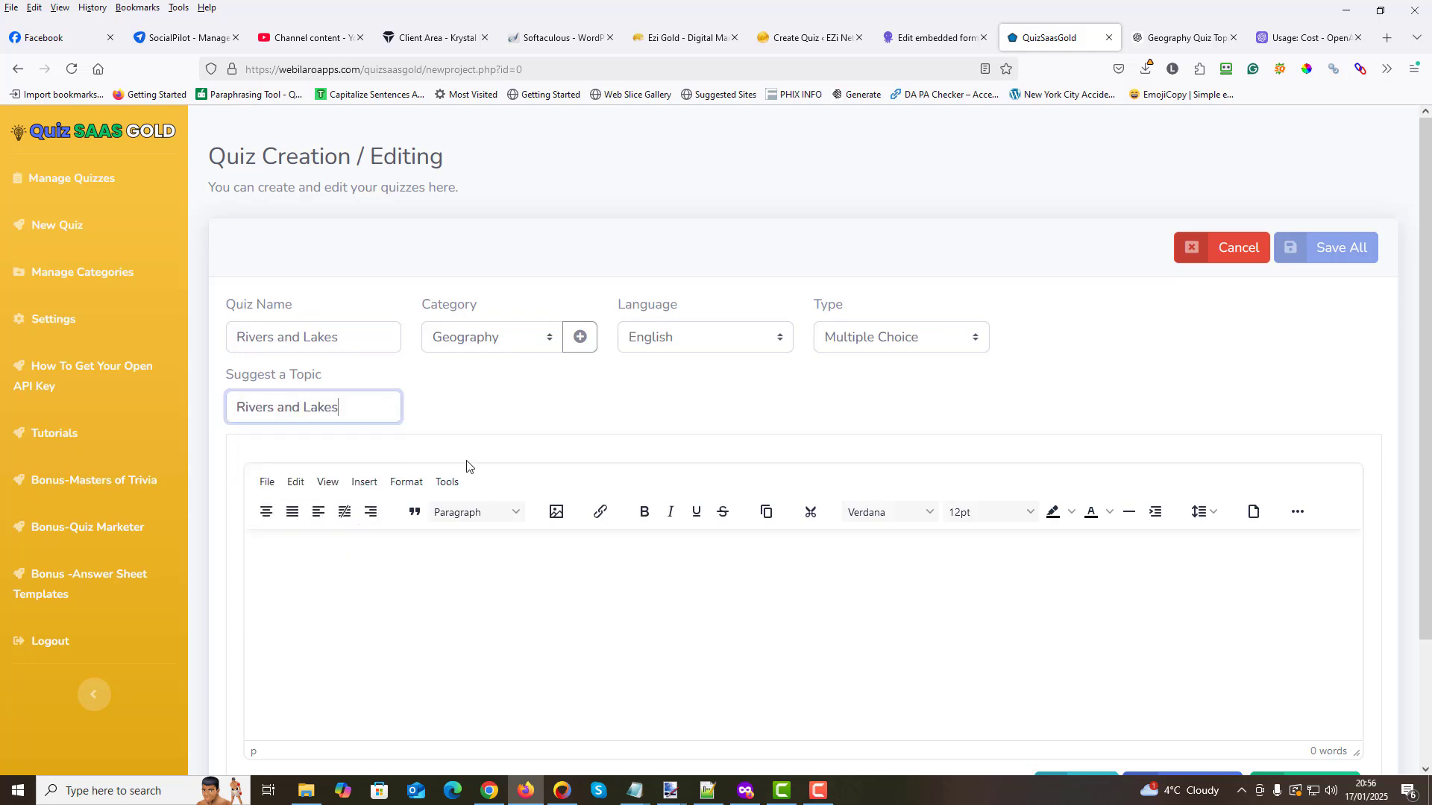
{"action": "left_click", "coordinate": [303, 406]}
{"action": "key", "text": "BackSpace"}
{"action": "key", "text": "BackSpace"}
{"action": "key", "text": "BackSpace"}
{"action": "key", "text": "BackSpace"}
{"action": "type", "text": "& "}
{"action": "type", "text": "und The W"}
{"action": "type", "text": "orld"}
- Generate the multiple-choice quiz text for the entered topic
{"action": "scroll", "coordinate": [798, 470], "scroll_direction": "down", "scroll_amount": 2}
{"action": "scroll", "coordinate": [797, 470], "scroll_direction": "up", "scroll_amount": 2}
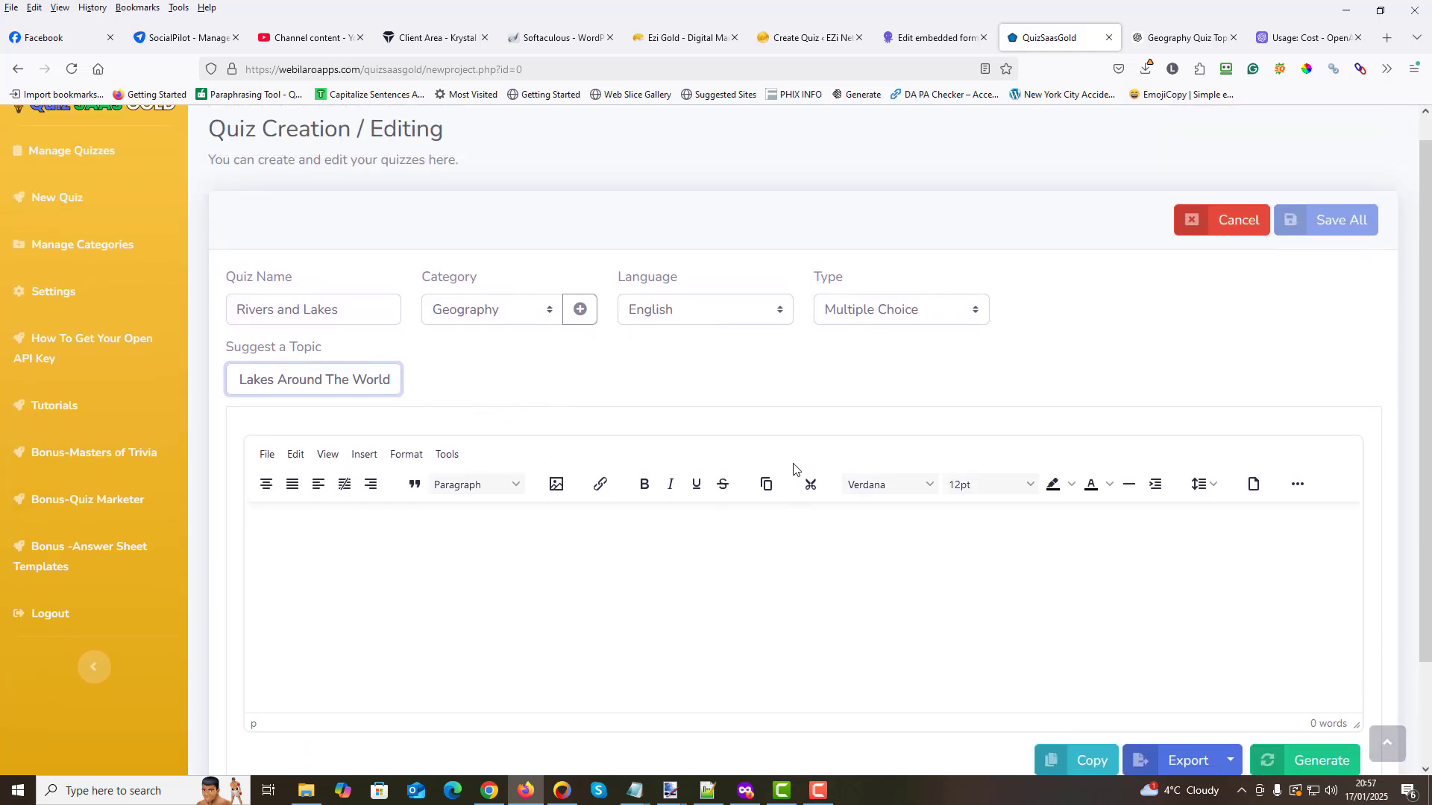
{"action": "scroll", "coordinate": [880, 550], "scroll_direction": "down", "scroll_amount": 2}
{"action": "left_click", "coordinate": [1304, 648]}
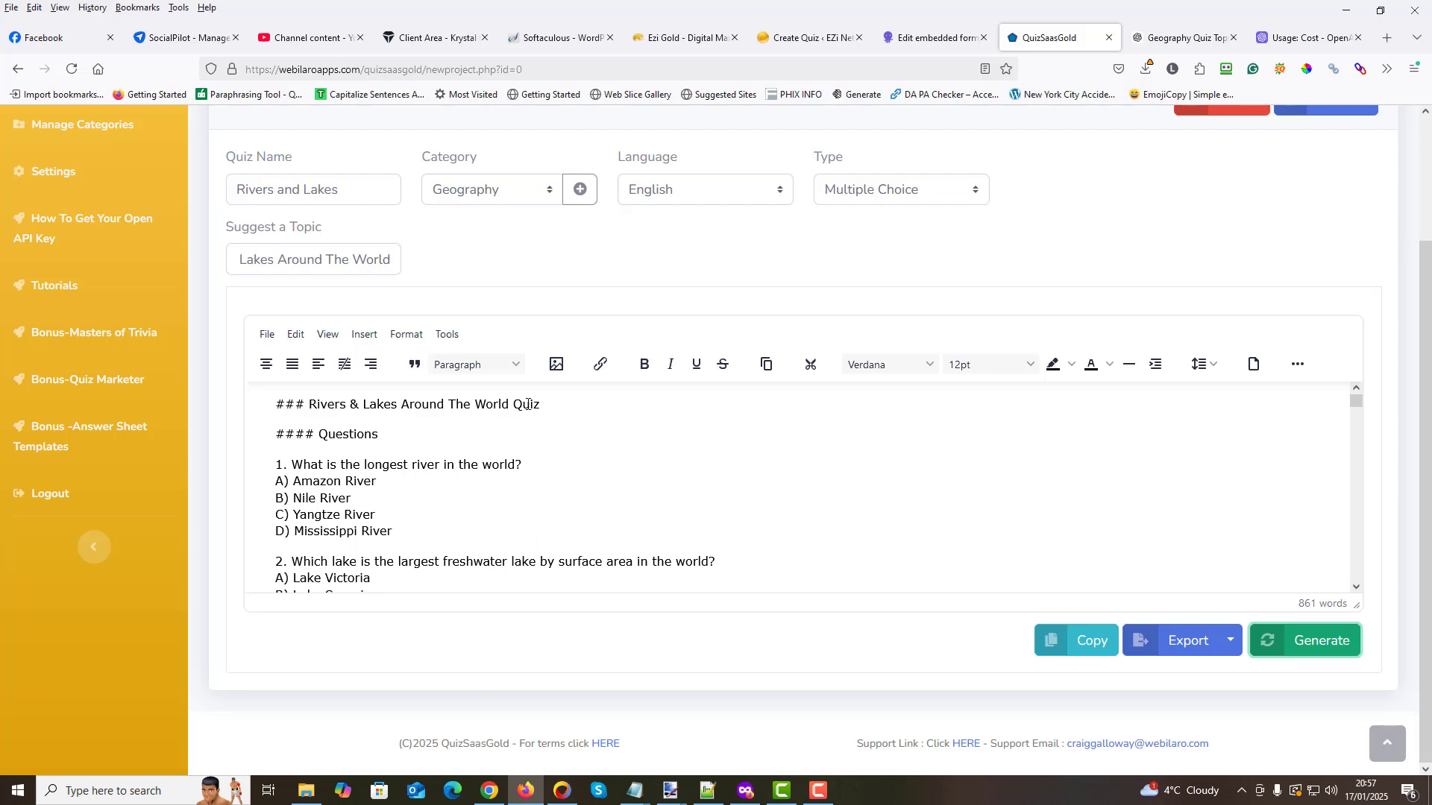
- Read through the generated quiz from the first question to the last answer explanation and return to its beginning
{"action": "scroll", "coordinate": [514, 427], "scroll_direction": "down", "scroll_amount": 15}
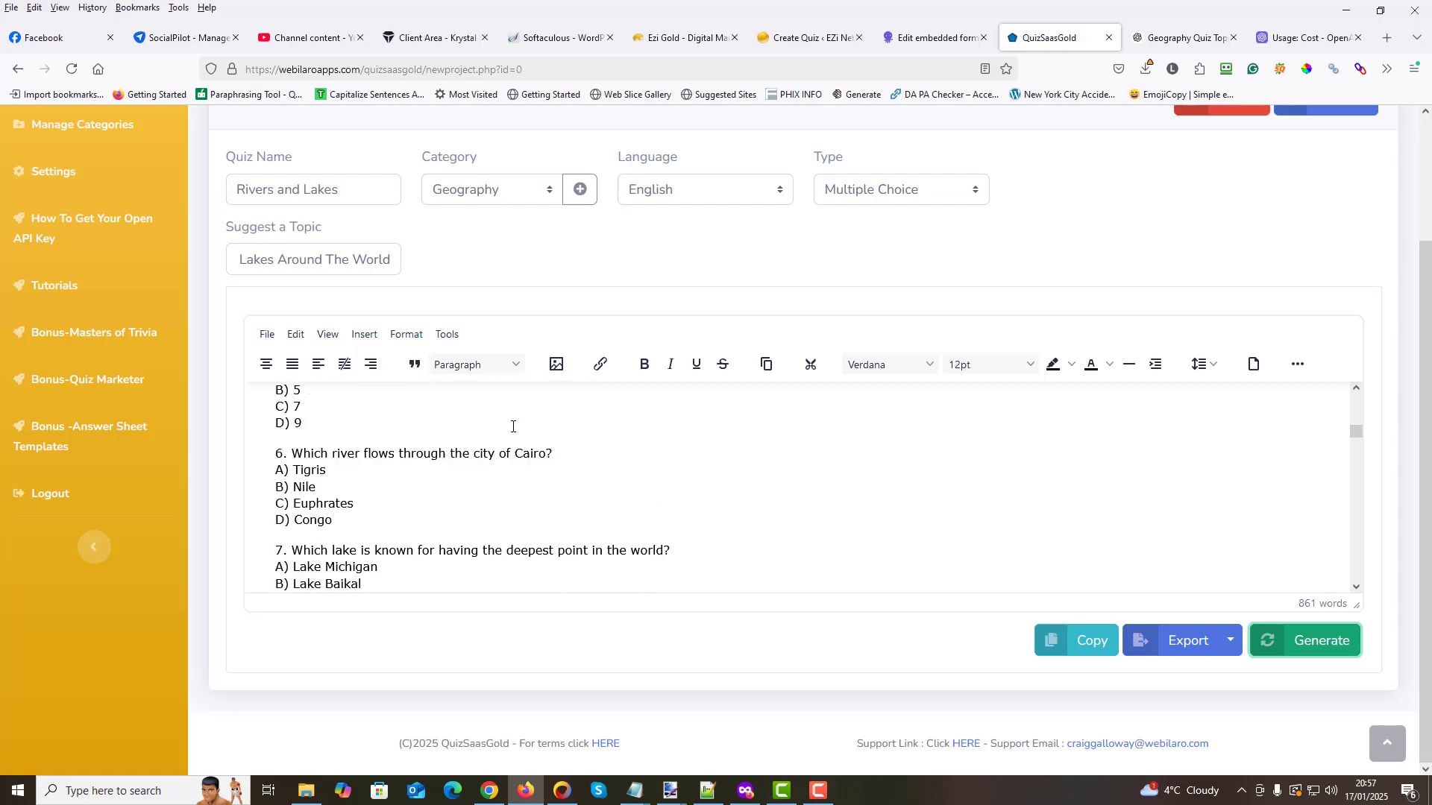
{"action": "scroll", "coordinate": [513, 426], "scroll_direction": "down", "scroll_amount": 15}
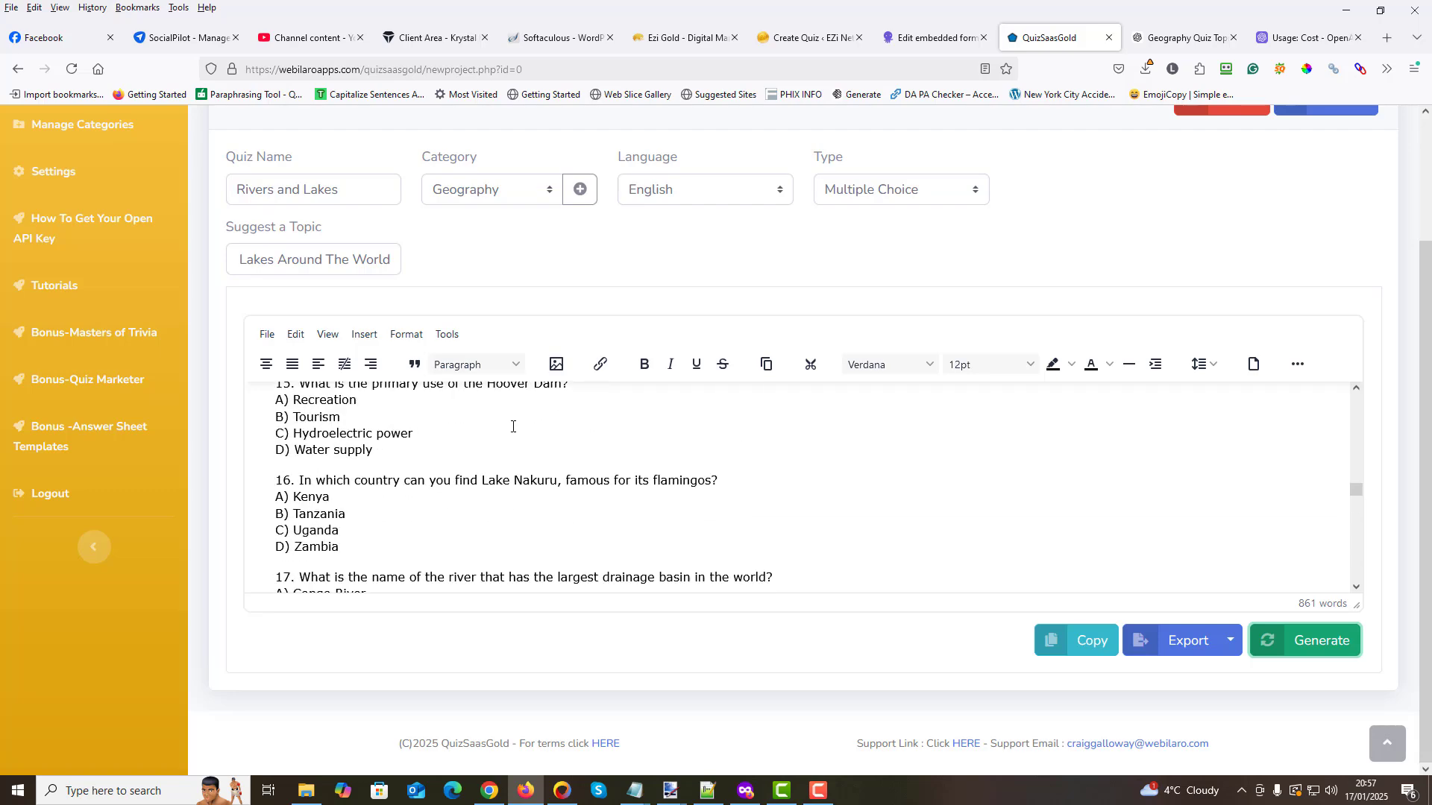
{"action": "scroll", "coordinate": [513, 426], "scroll_direction": "down", "scroll_amount": 3}
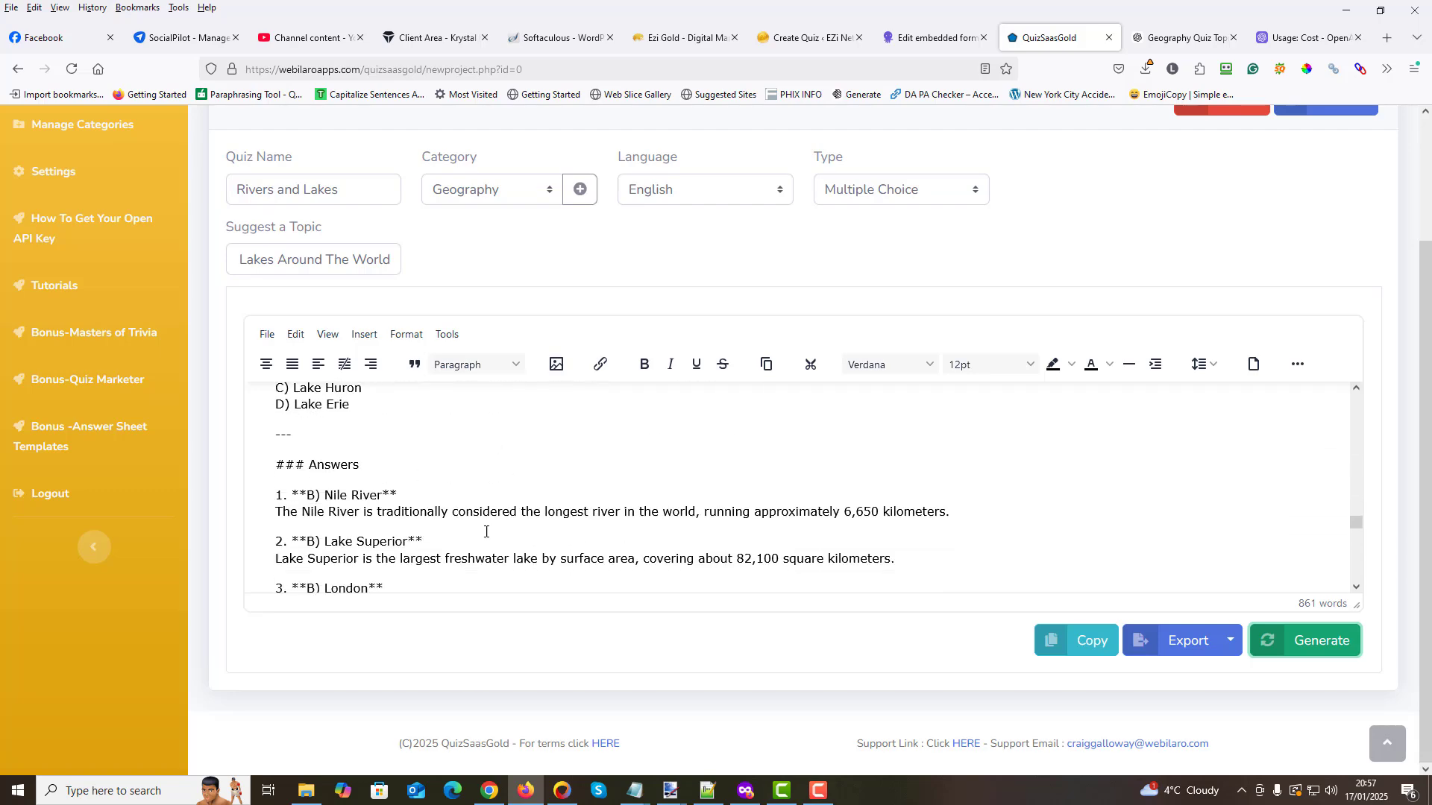
{"action": "scroll", "coordinate": [377, 470], "scroll_direction": "down", "scroll_amount": 7}
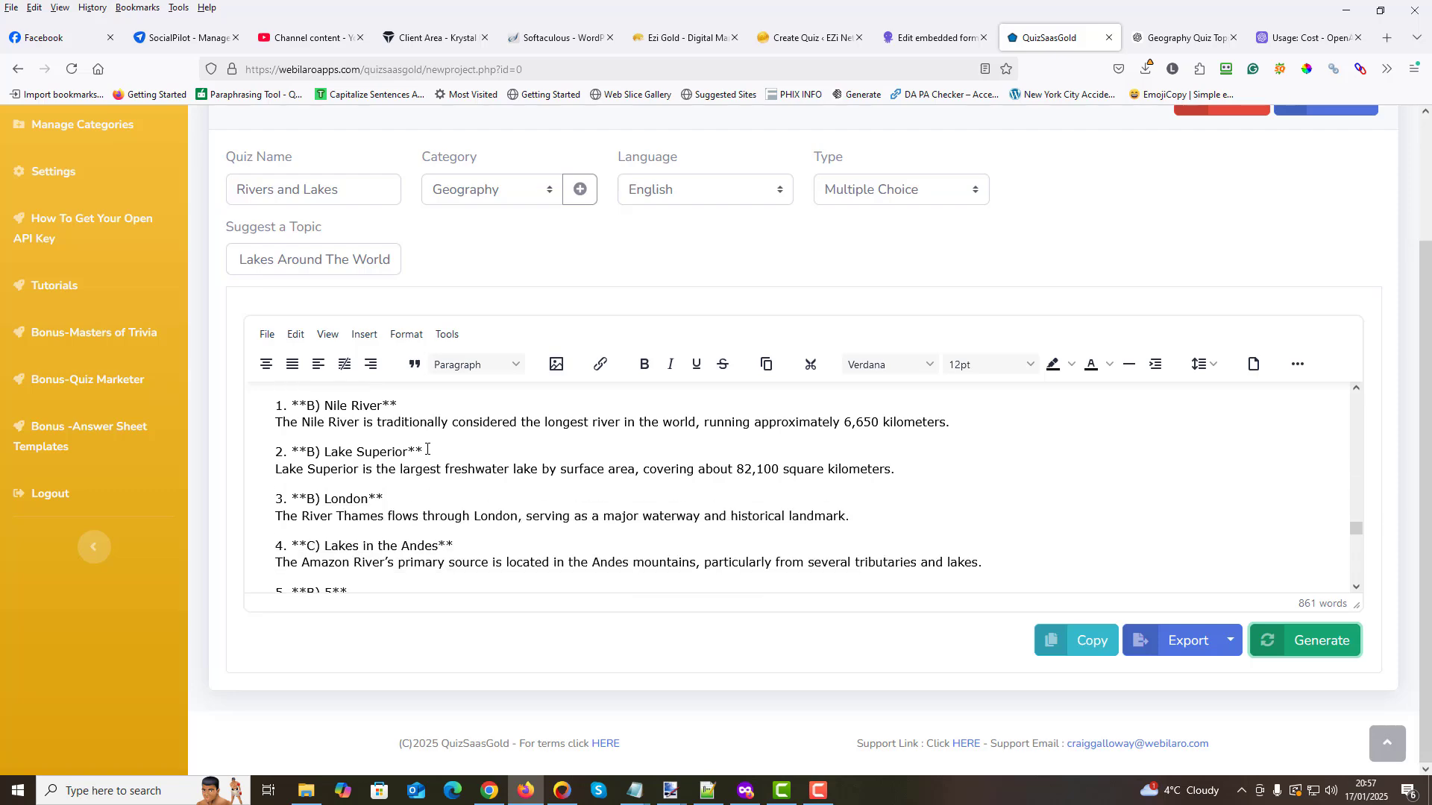
{"action": "scroll", "coordinate": [427, 448], "scroll_direction": "down", "scroll_amount": 12}
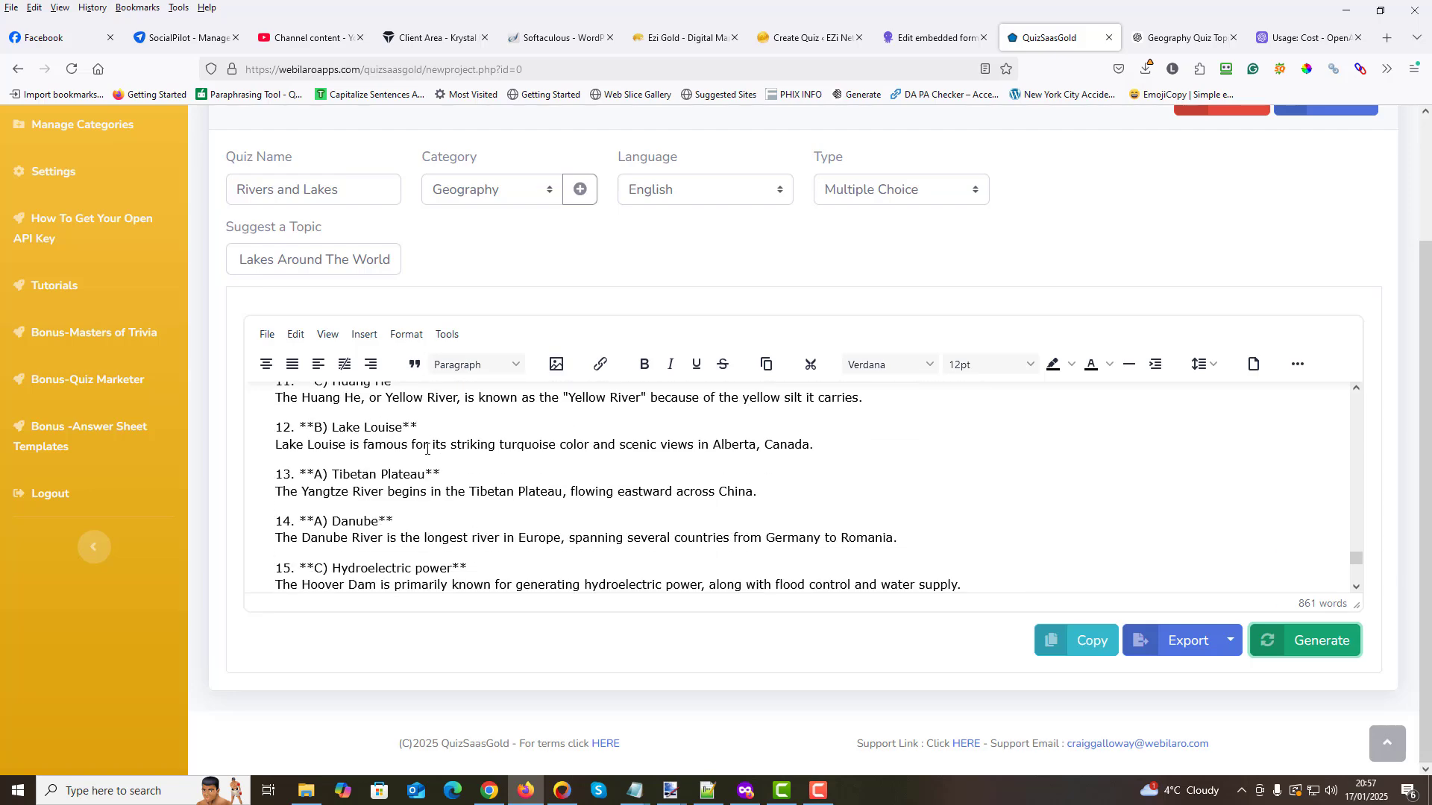
{"action": "scroll", "coordinate": [427, 448], "scroll_direction": "down", "scroll_amount": 1}
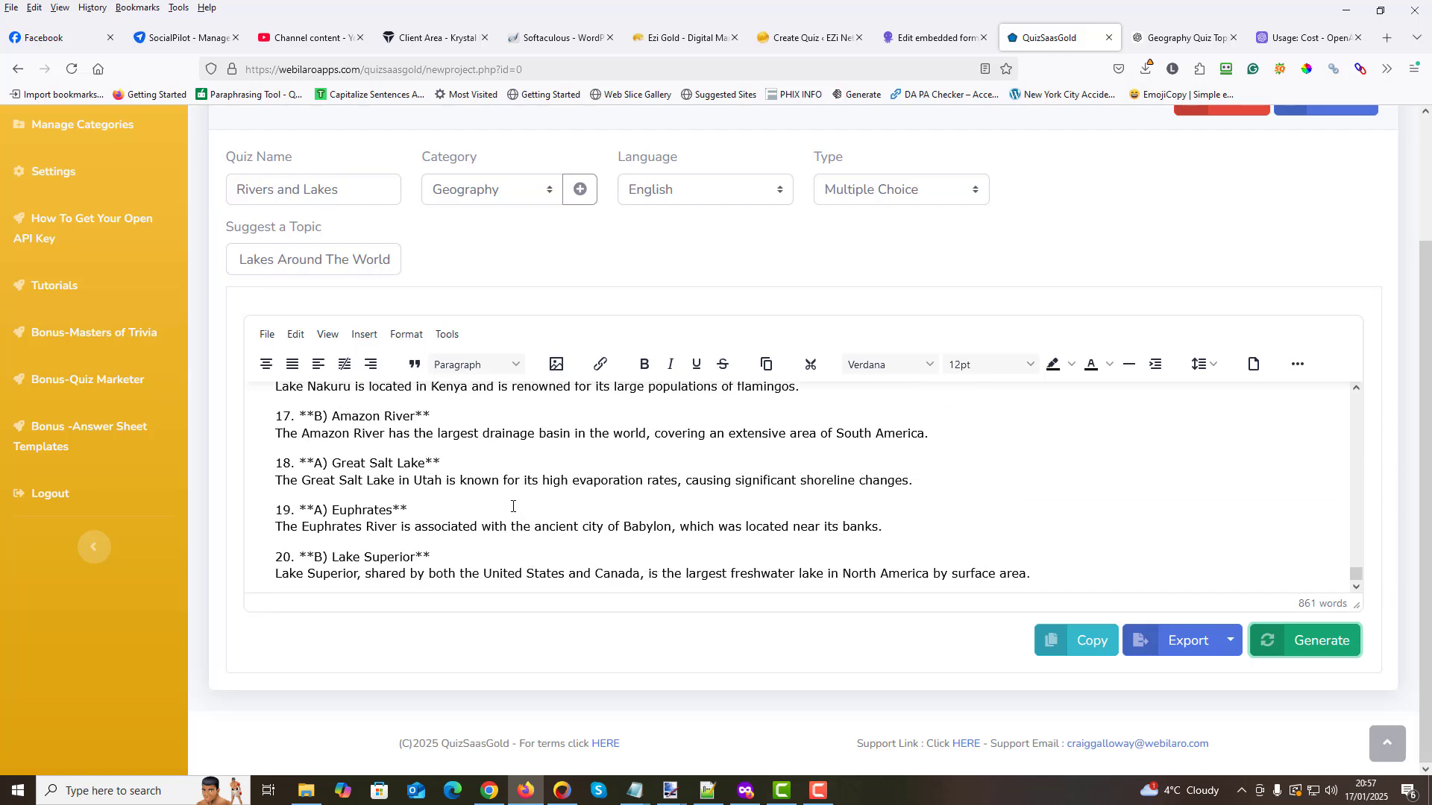
{"action": "scroll", "coordinate": [511, 496], "scroll_direction": "up", "scroll_amount": 20}
{"action": "scroll", "coordinate": [503, 492], "scroll_direction": "up", "scroll_amount": 8}
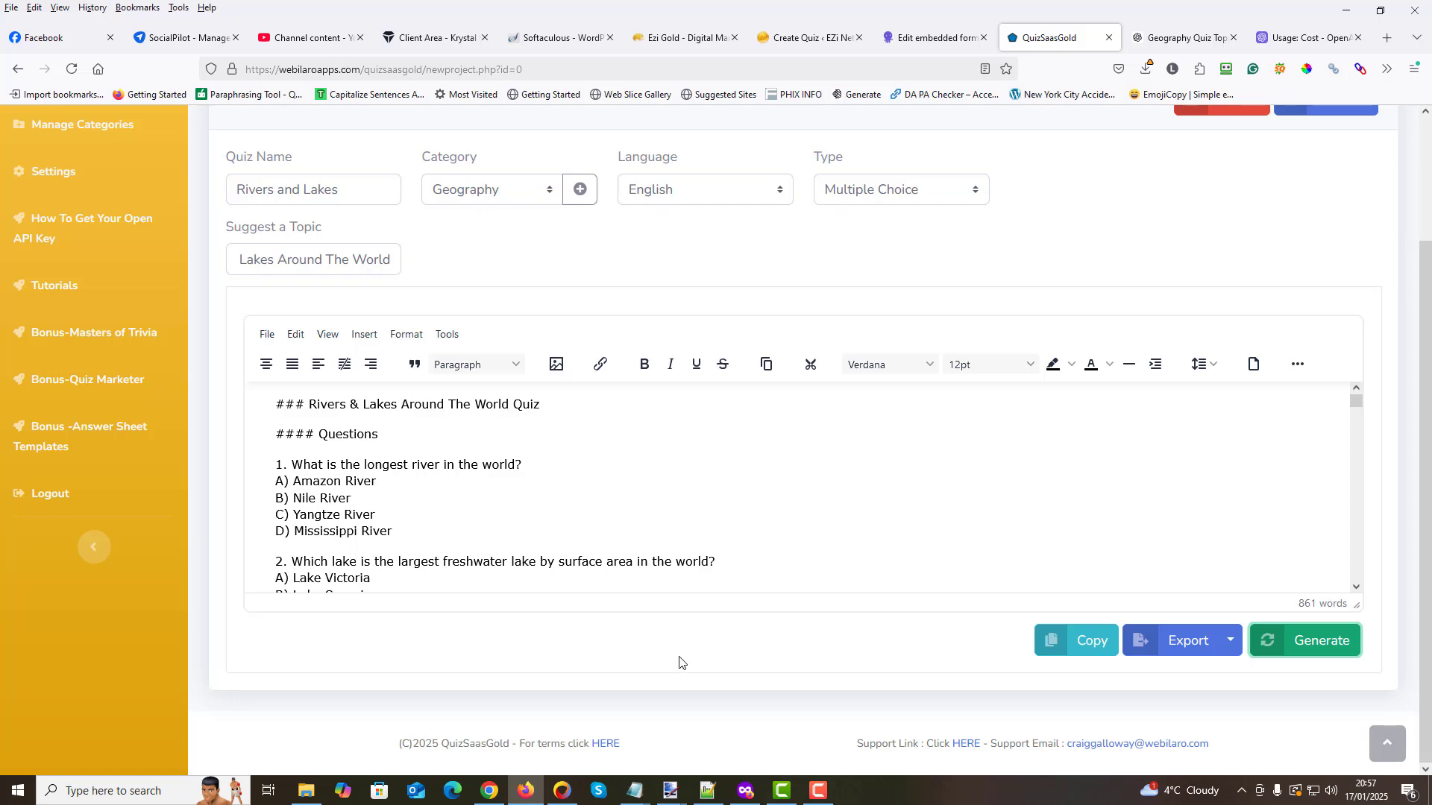
- Copy the generated quiz and paste it as the quiz content on the Quiz Ninja quiz creation page in WordPress
{"action": "left_click", "coordinate": [1094, 643]}
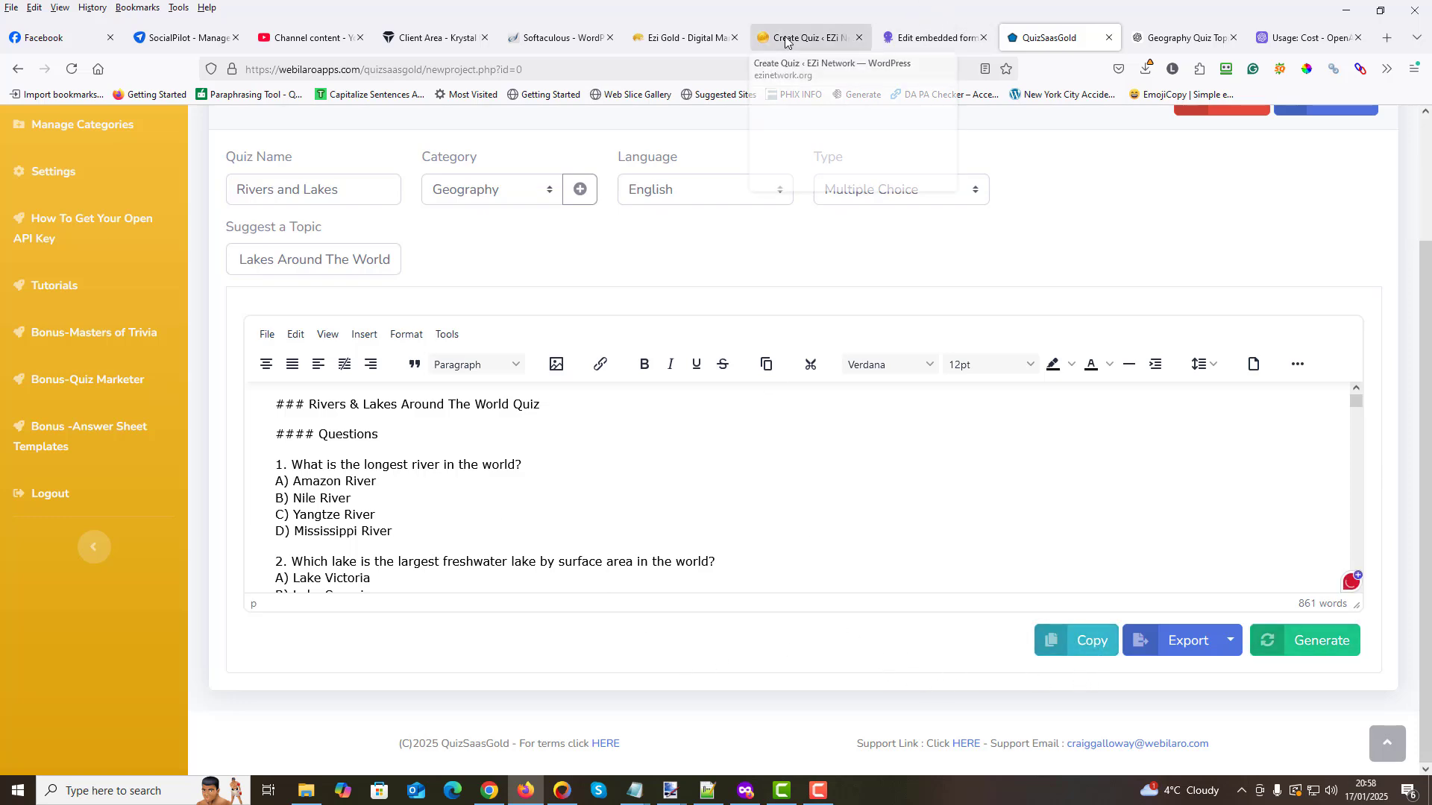
{"action": "left_click", "coordinate": [812, 37]}
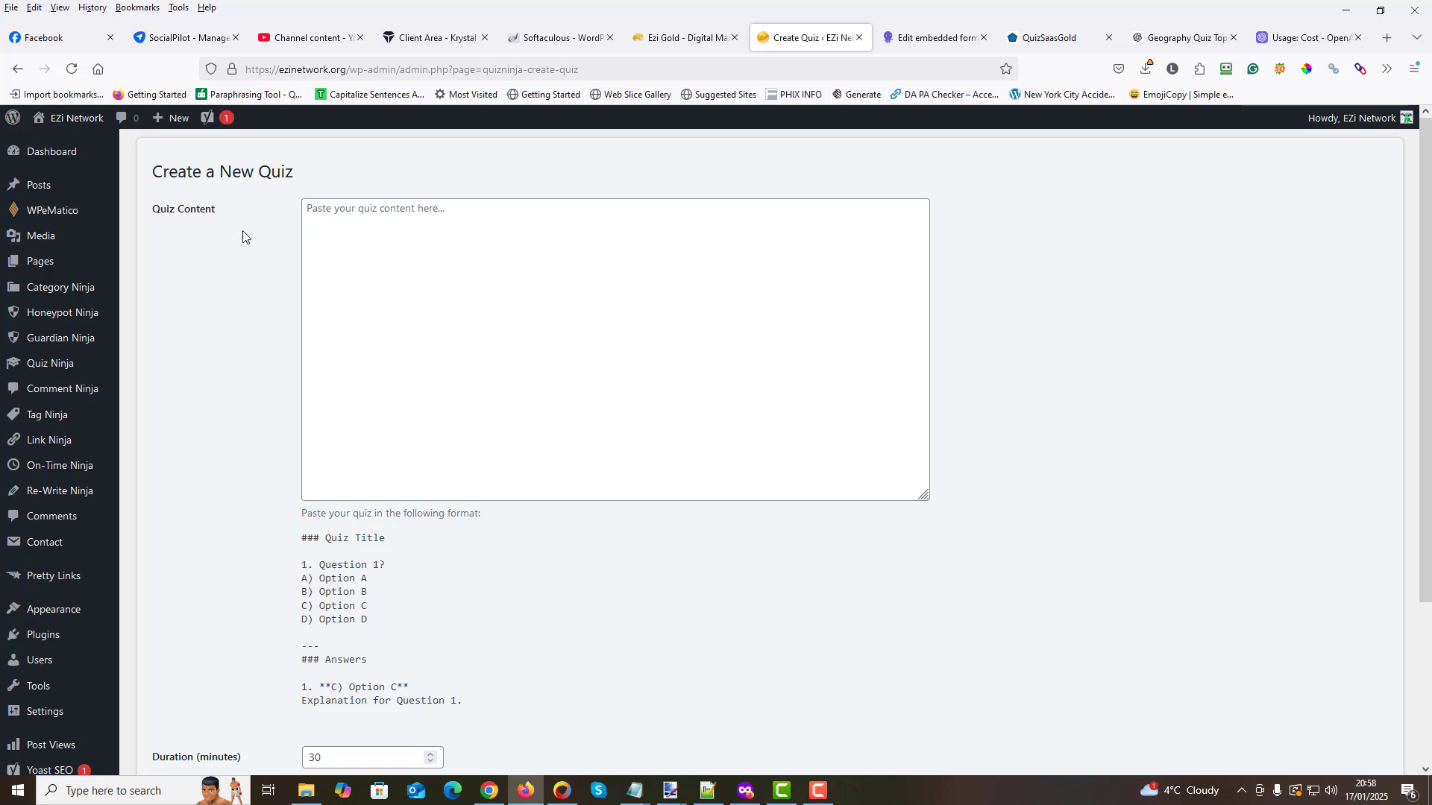
{"action": "left_click", "coordinate": [322, 215]}
{"action": "right_click", "coordinate": [314, 210]}
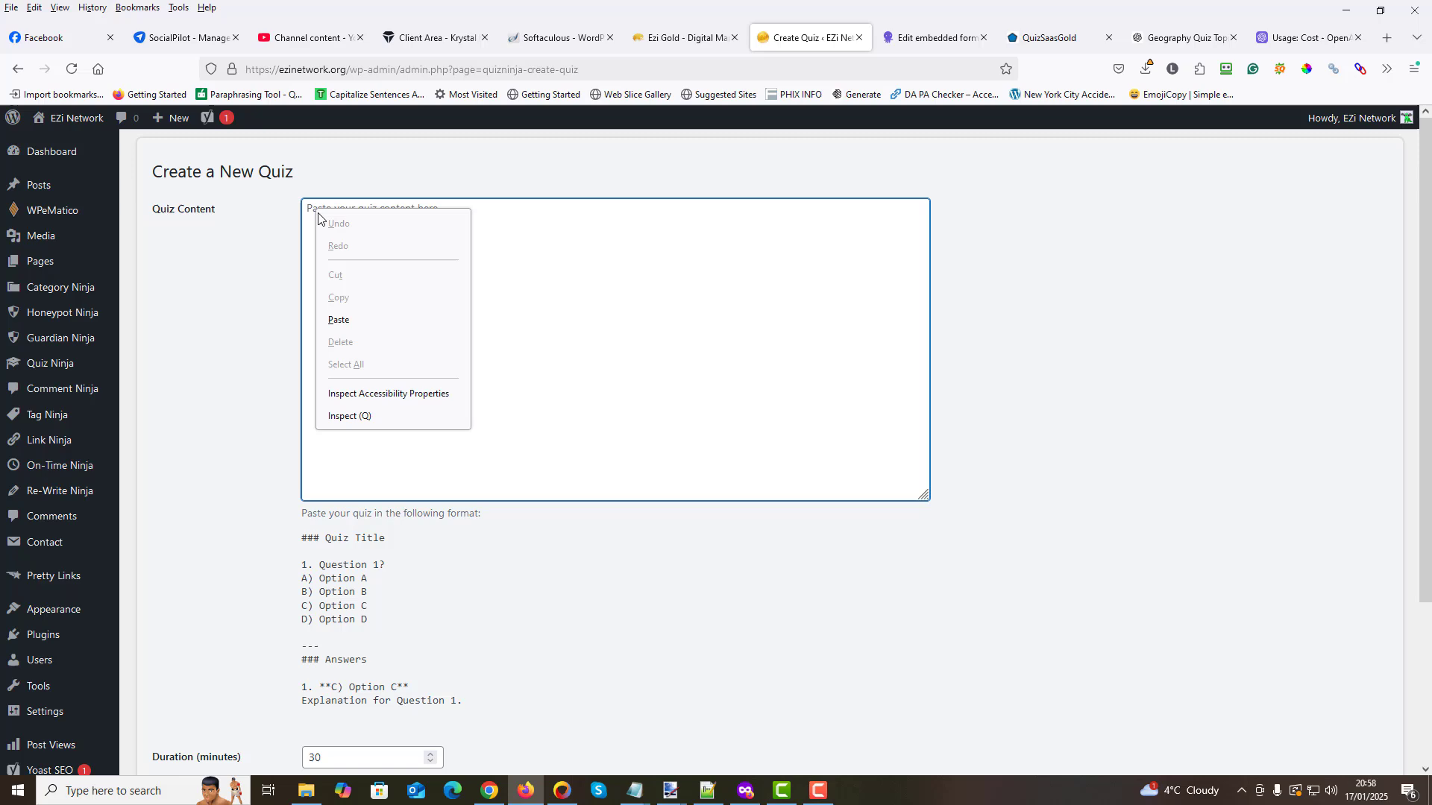
{"action": "left_click", "coordinate": [341, 321]}
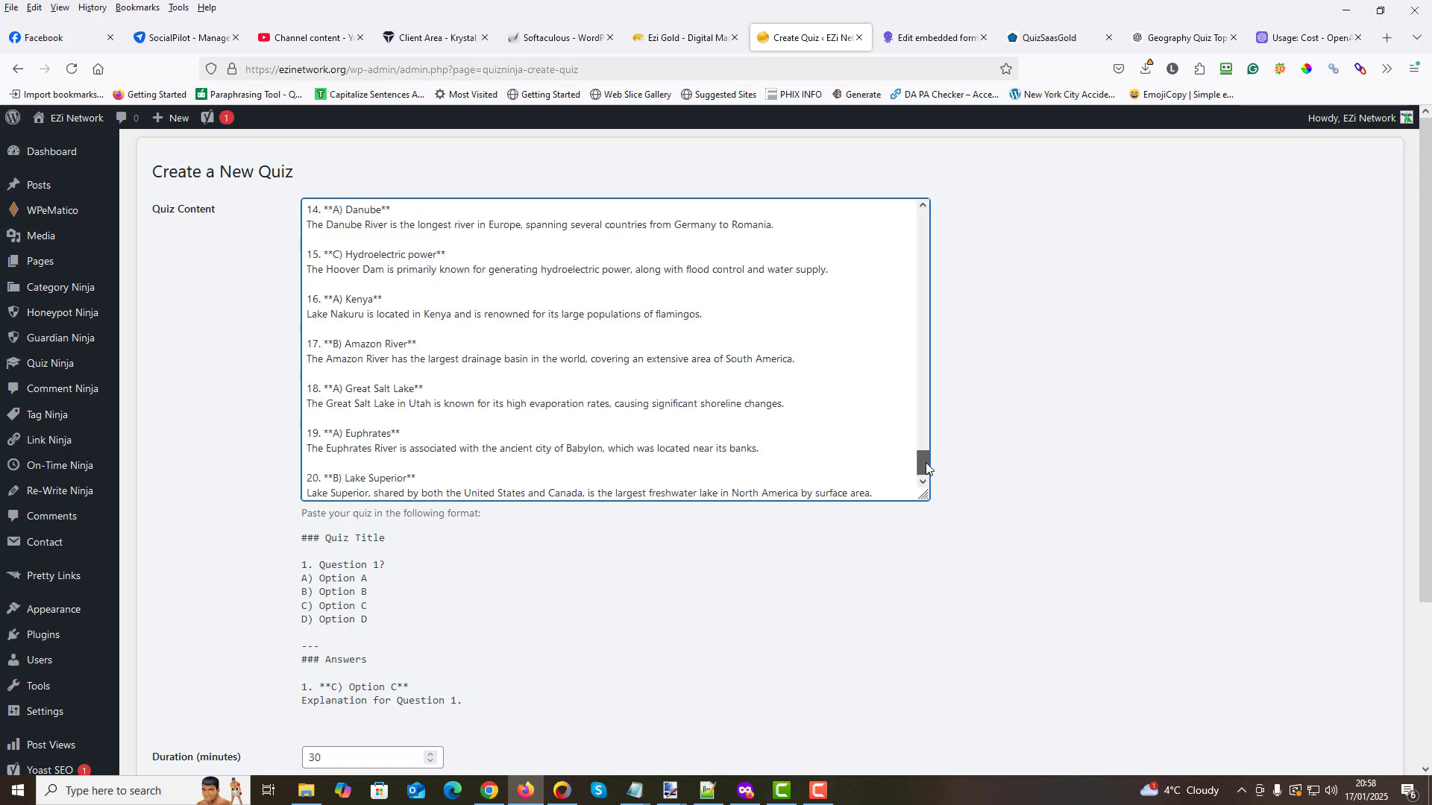
- Delete the "#### Questions" heading and its extra blank line below the quiz title in the pasted content
{"action": "left_click_drag", "start_coordinate": [925, 462], "coordinate": [947, 60]}
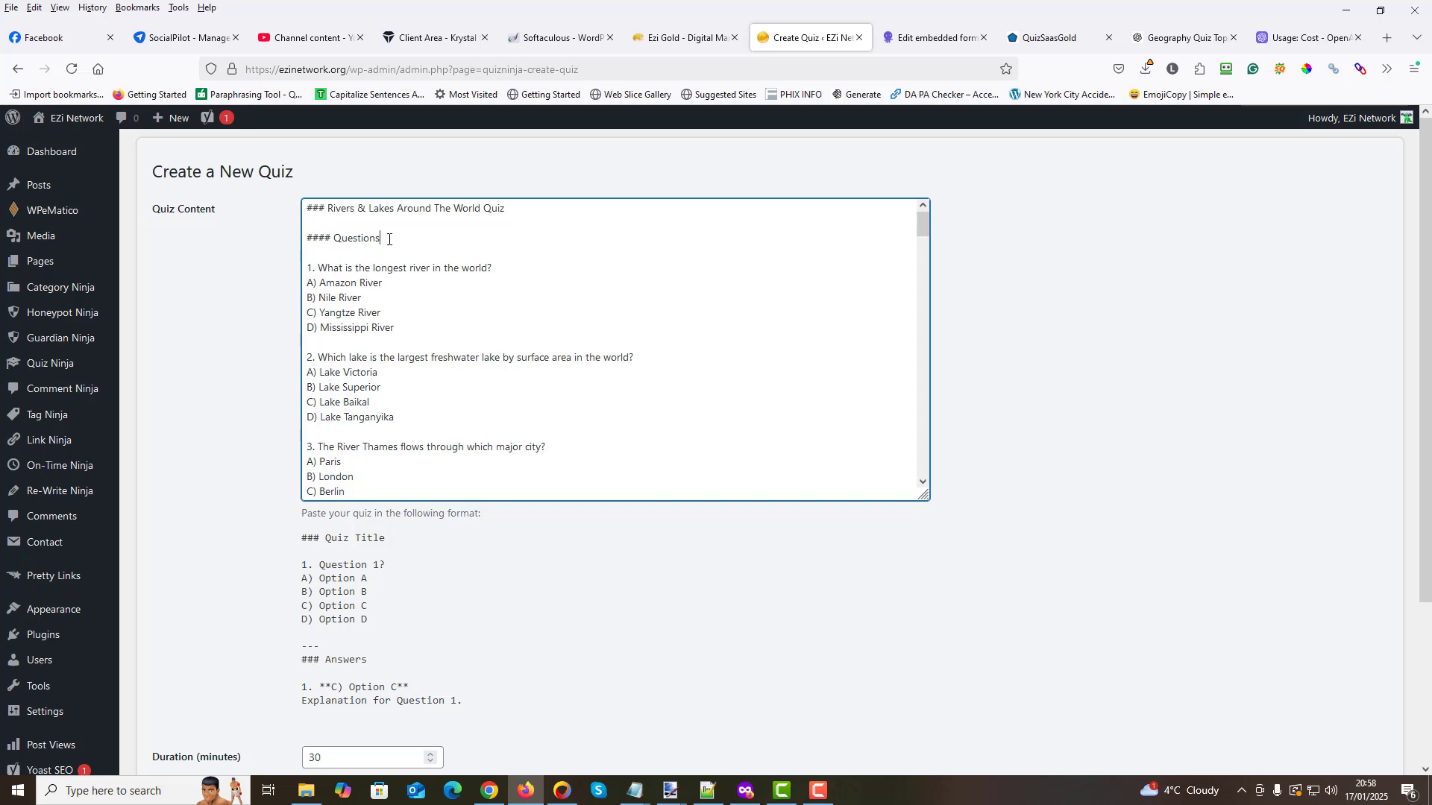
{"action": "left_click_drag", "start_coordinate": [389, 238], "coordinate": [306, 238]}
{"action": "key", "text": "BackSpace"}
{"action": "key", "text": "BackSpace"}
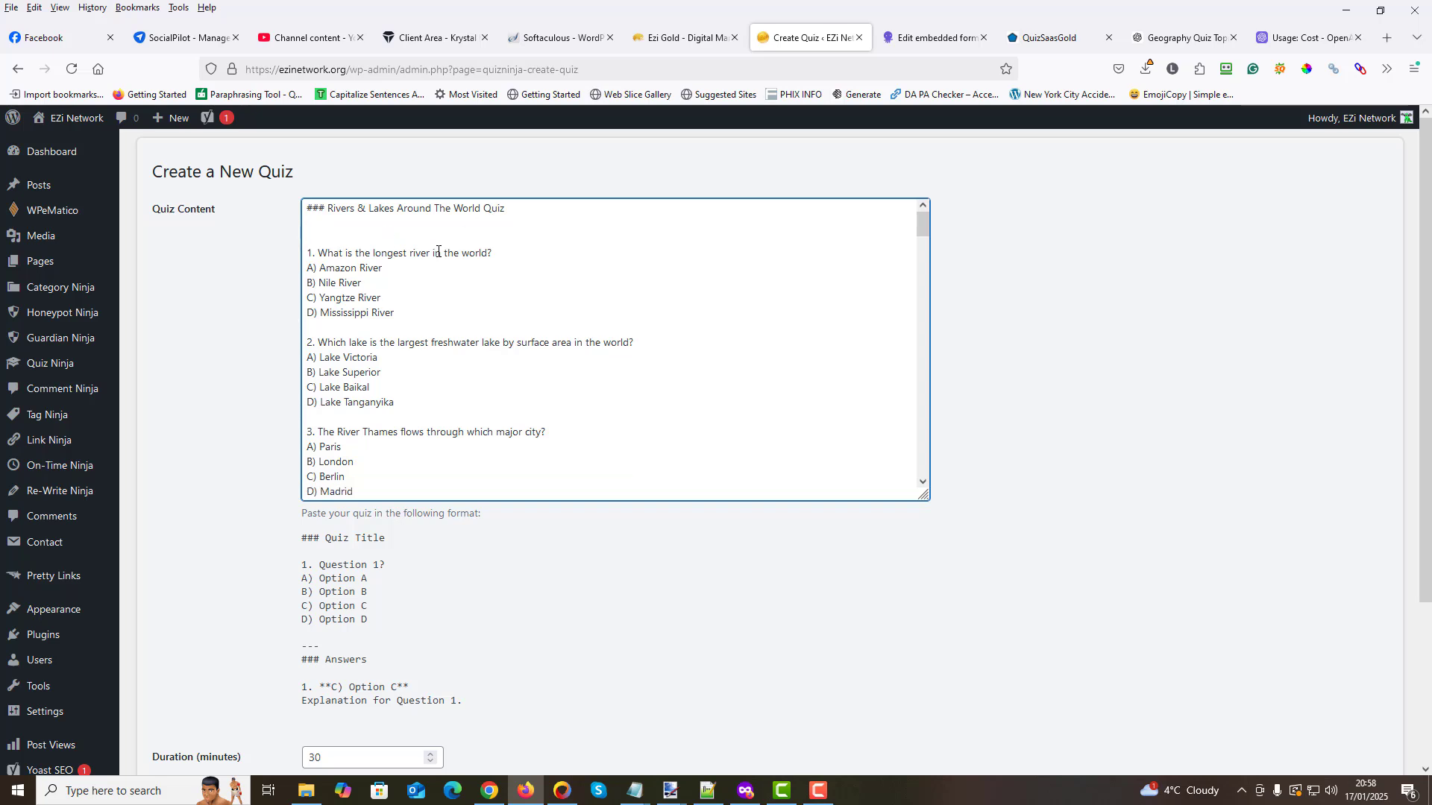
{"action": "key", "text": "BackSpace"}
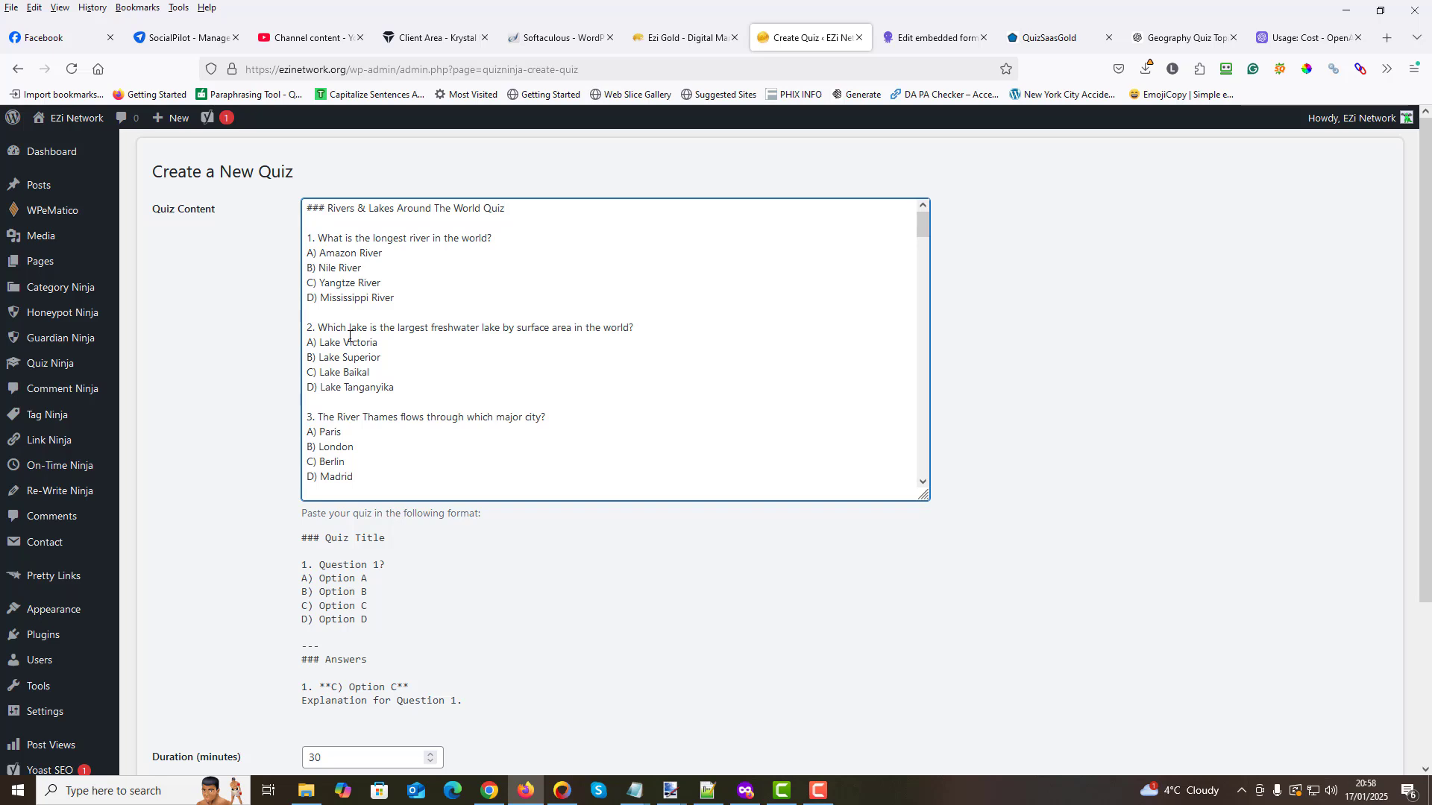
- Delete the blank line between the "---" separator and the "### Answers" heading in the pasted quiz content
{"action": "scroll", "coordinate": [347, 332], "scroll_direction": "down", "scroll_amount": 3}
{"action": "scroll", "coordinate": [354, 340], "scroll_direction": "down", "scroll_amount": 12}
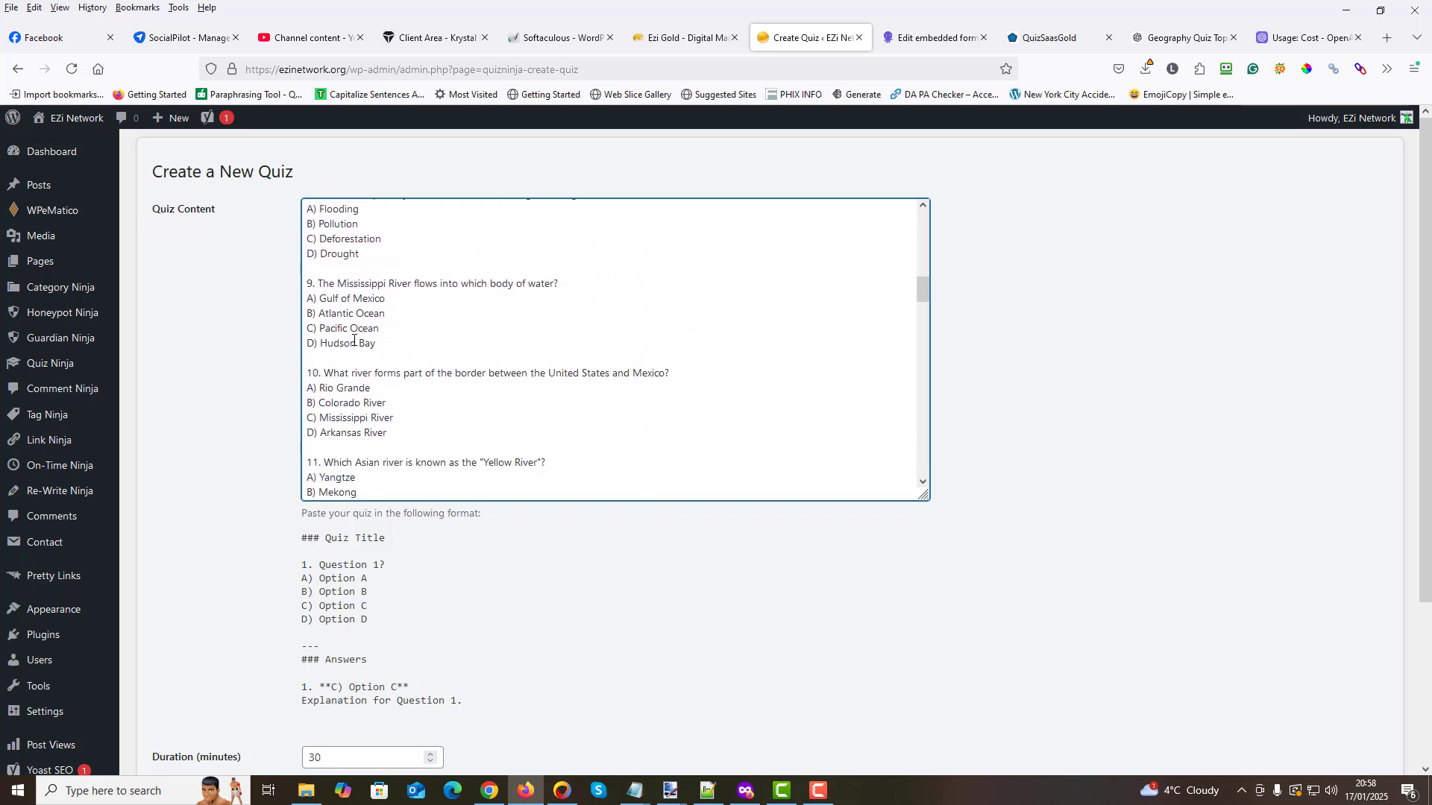
{"action": "scroll", "coordinate": [354, 340], "scroll_direction": "down", "scroll_amount": 2}
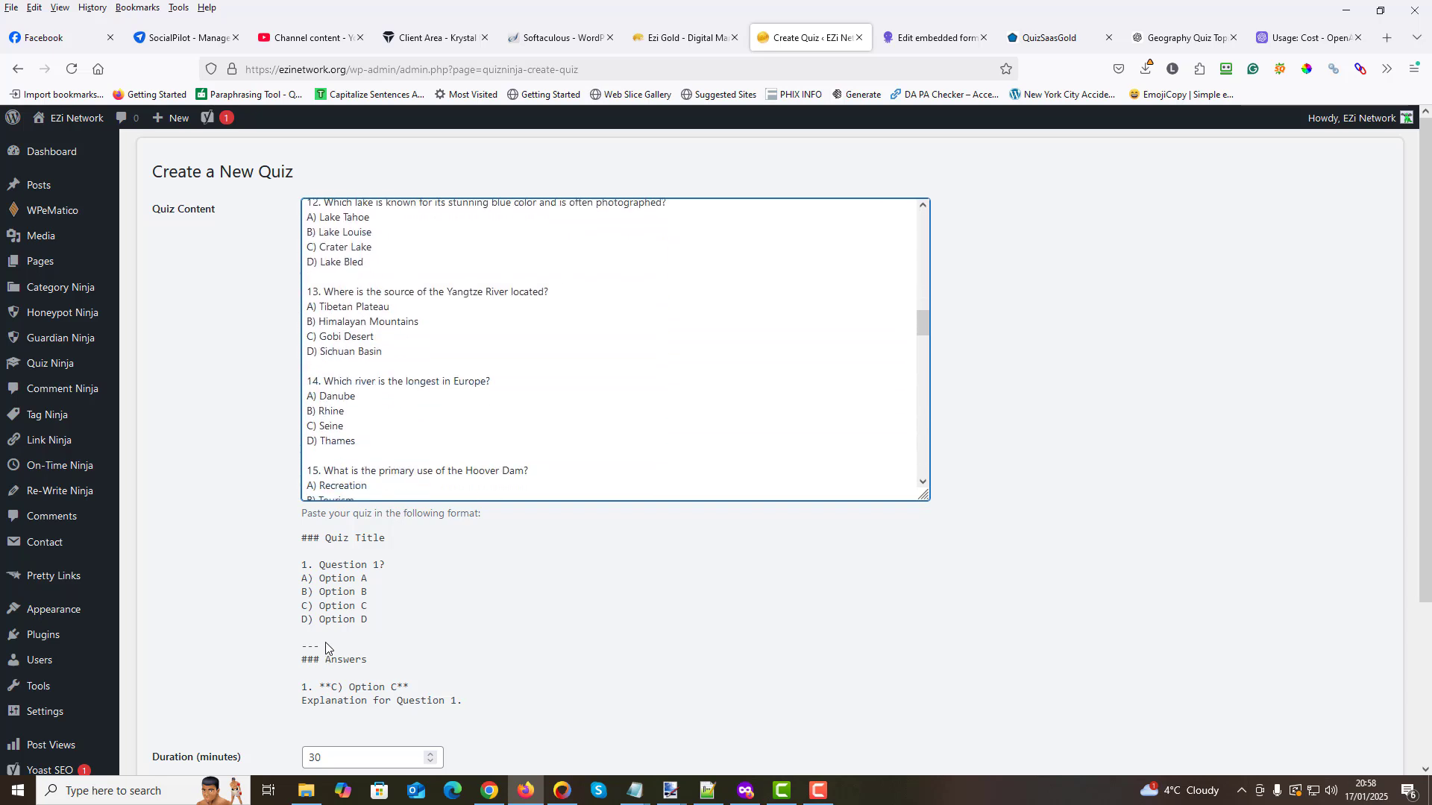
{"action": "left_click_drag", "start_coordinate": [325, 645], "coordinate": [297, 646]}
{"action": "left_click", "coordinate": [326, 650]}
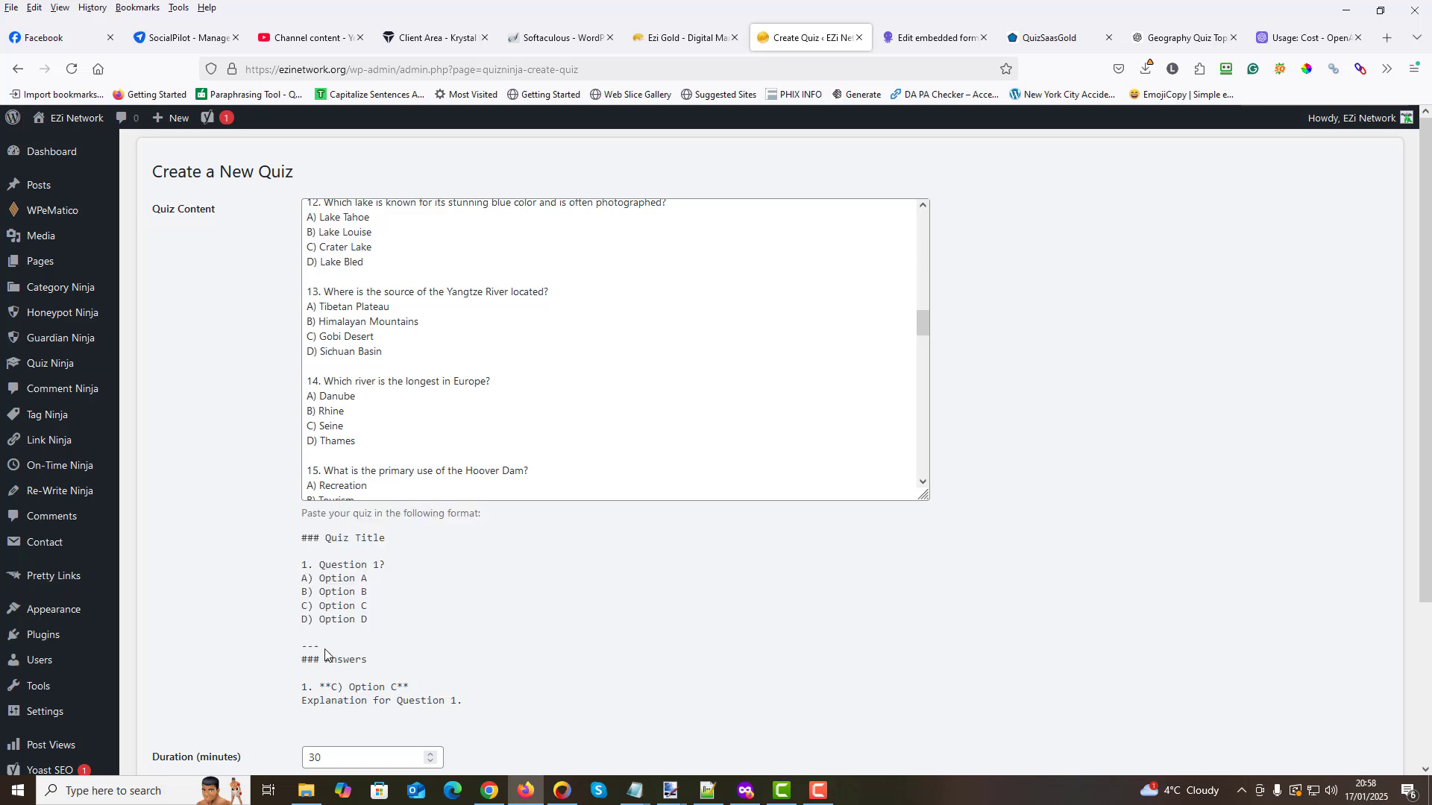
{"action": "scroll", "coordinate": [403, 415], "scroll_direction": "down", "scroll_amount": 4}
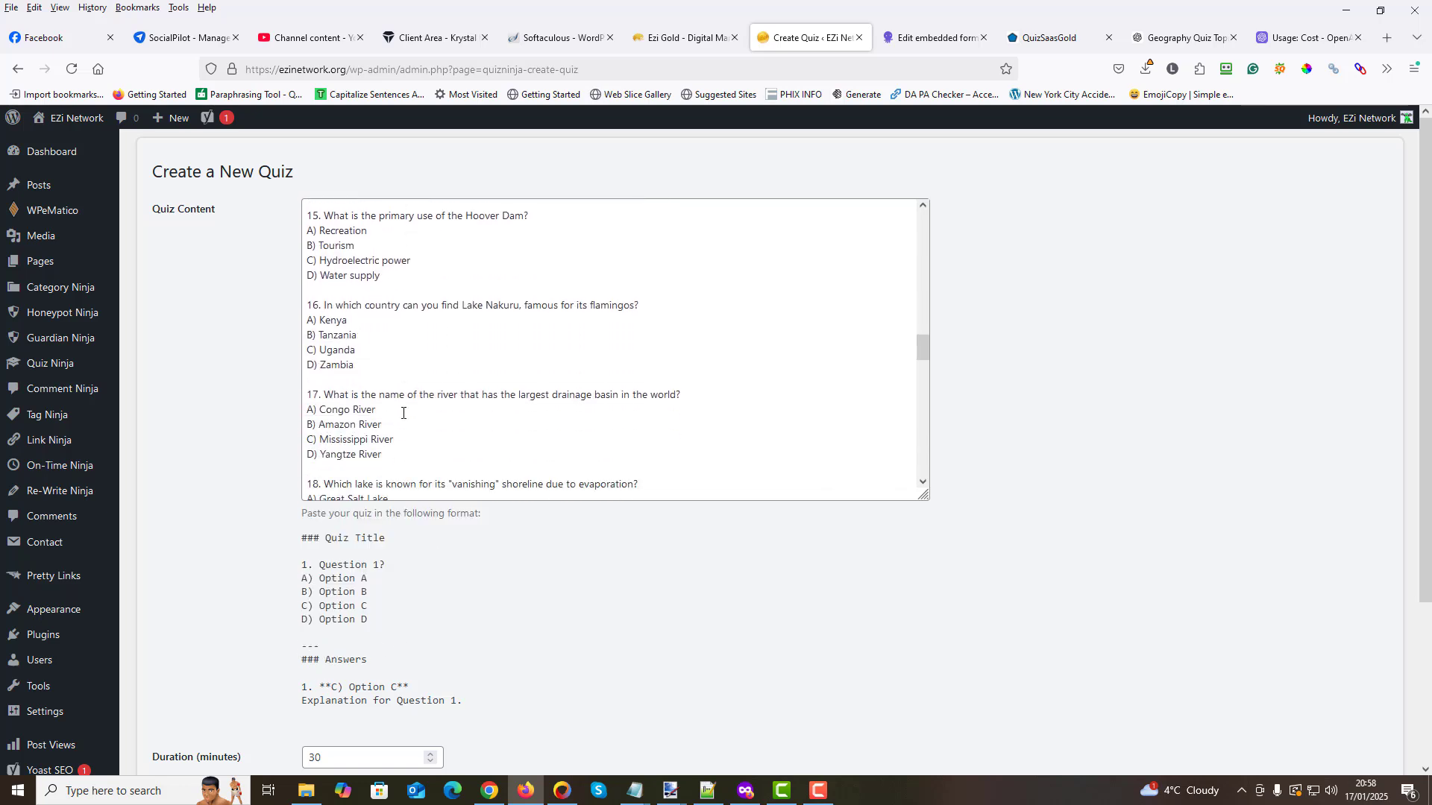
{"action": "scroll", "coordinate": [402, 413], "scroll_direction": "down", "scroll_amount": 2}
{"action": "scroll", "coordinate": [403, 413], "scroll_direction": "down", "scroll_amount": 7}
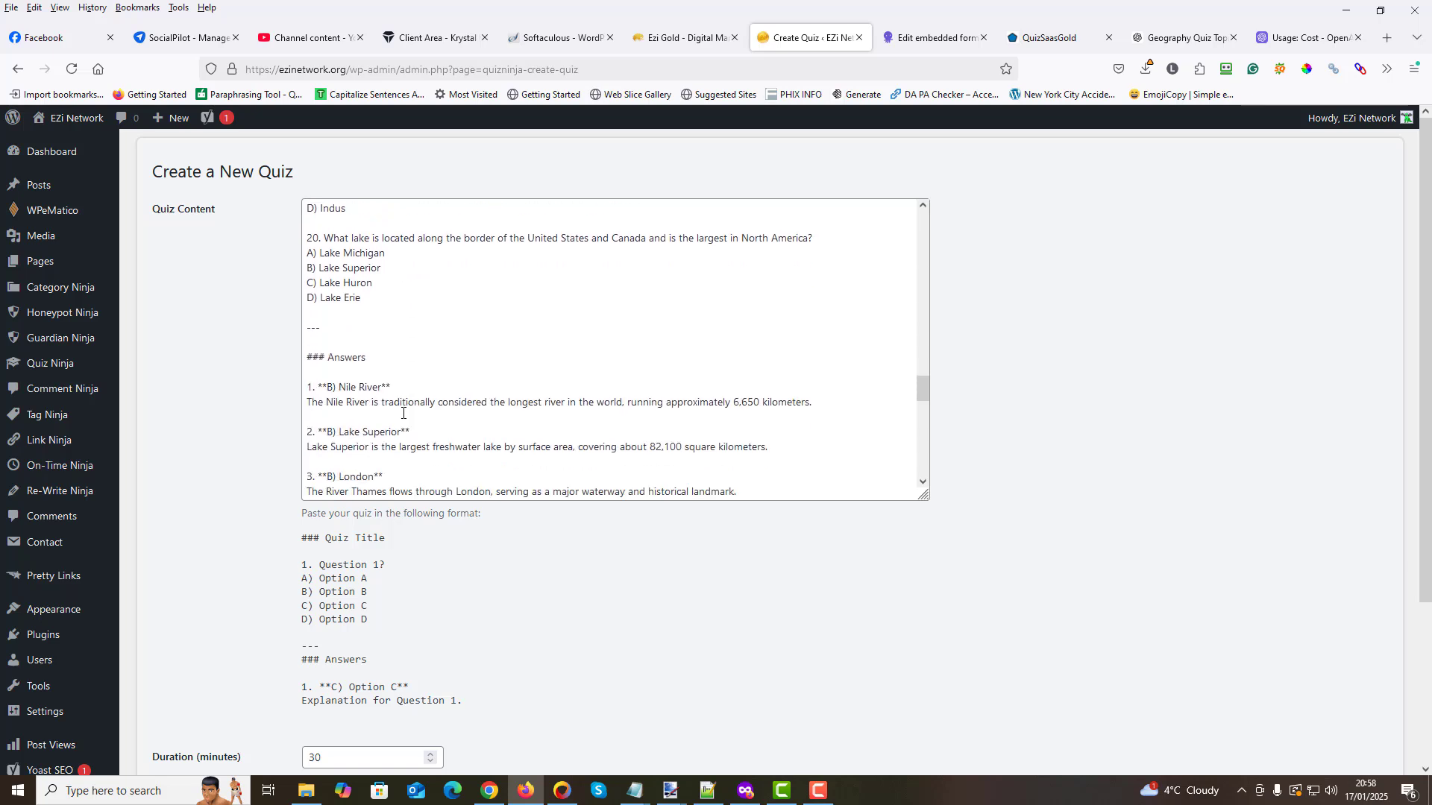
{"action": "left_click", "coordinate": [317, 256]}
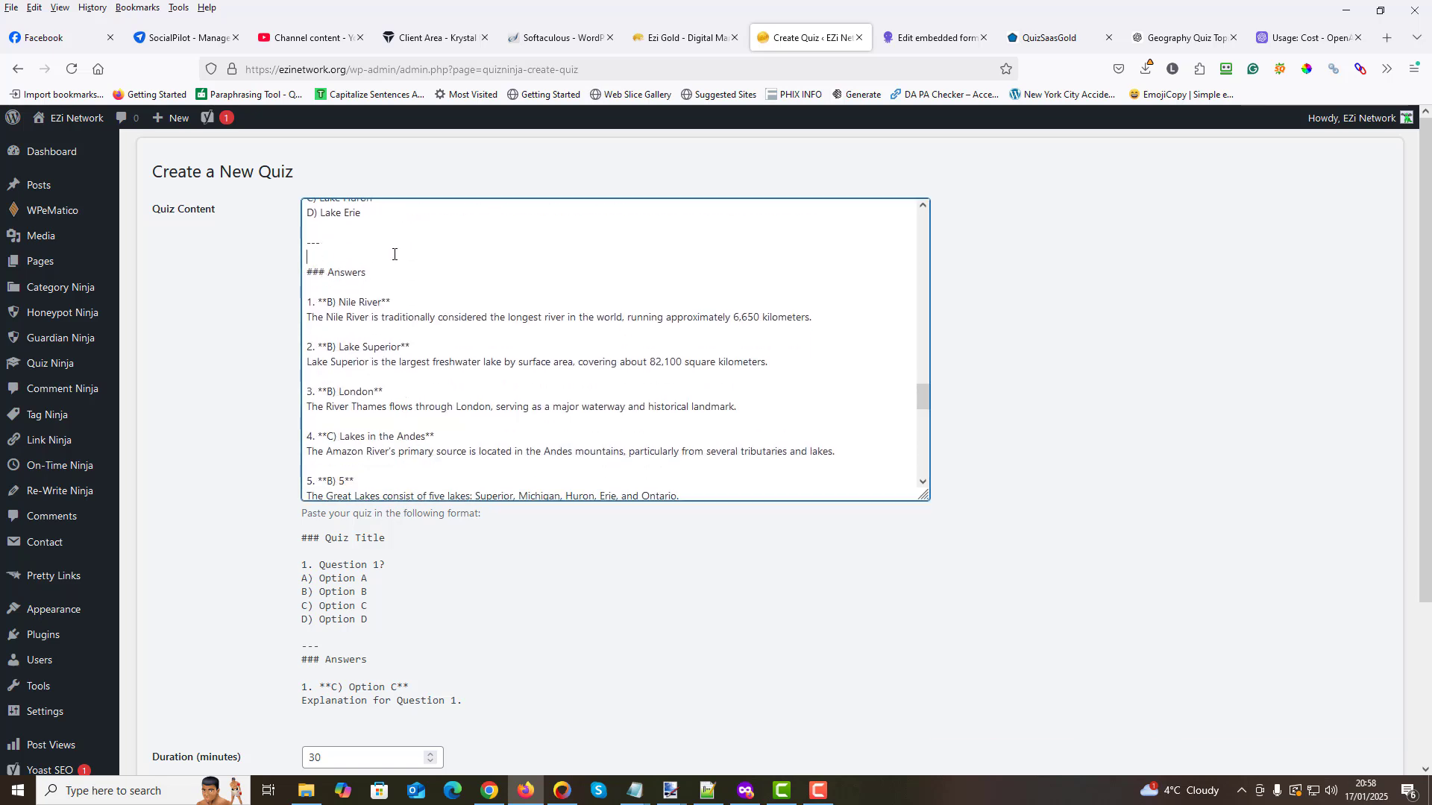
{"action": "key", "text": "BackSpace"}
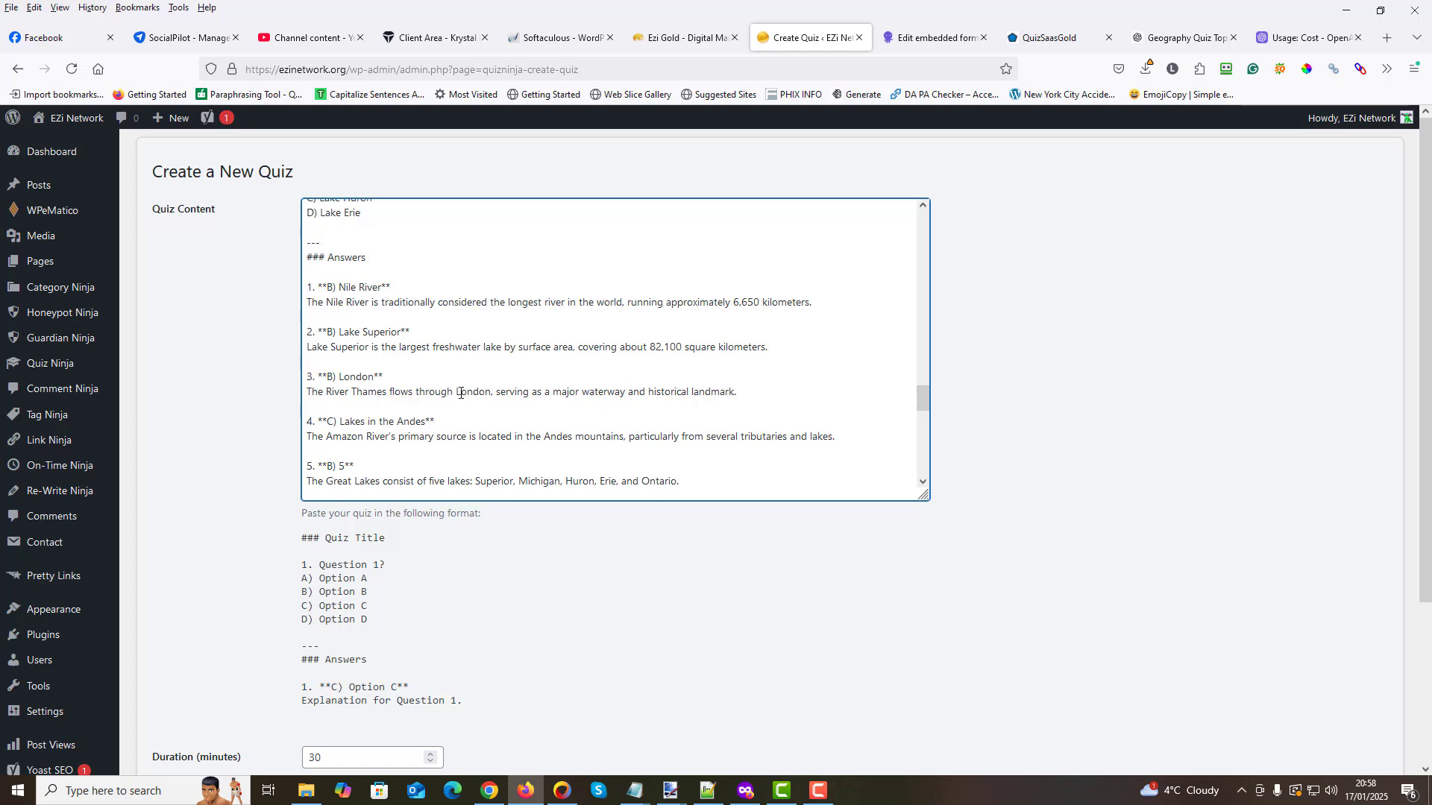
{"action": "scroll", "coordinate": [459, 399], "scroll_direction": "down", "scroll_amount": 12}
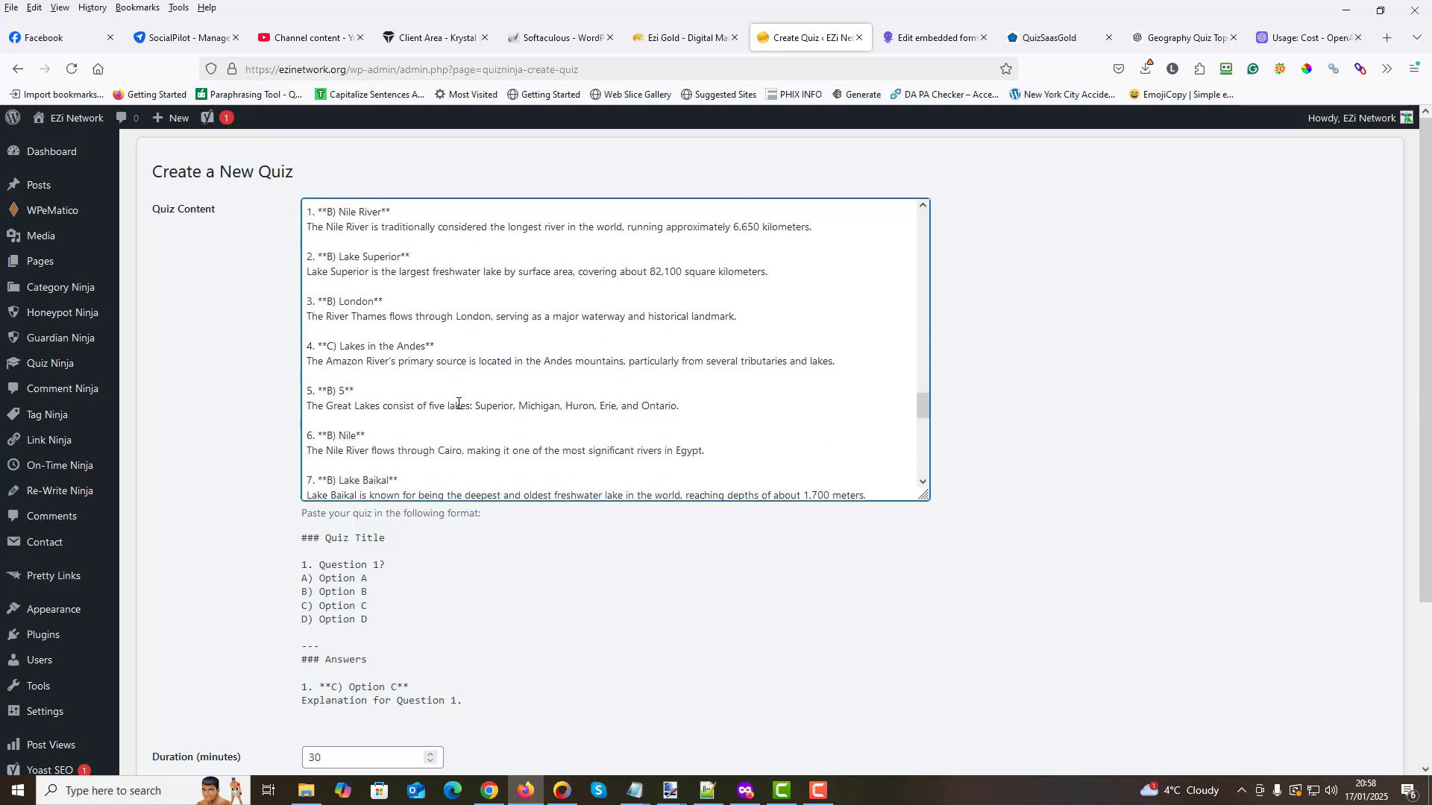
{"action": "scroll", "coordinate": [605, 436], "scroll_direction": "up", "scroll_amount": 20}
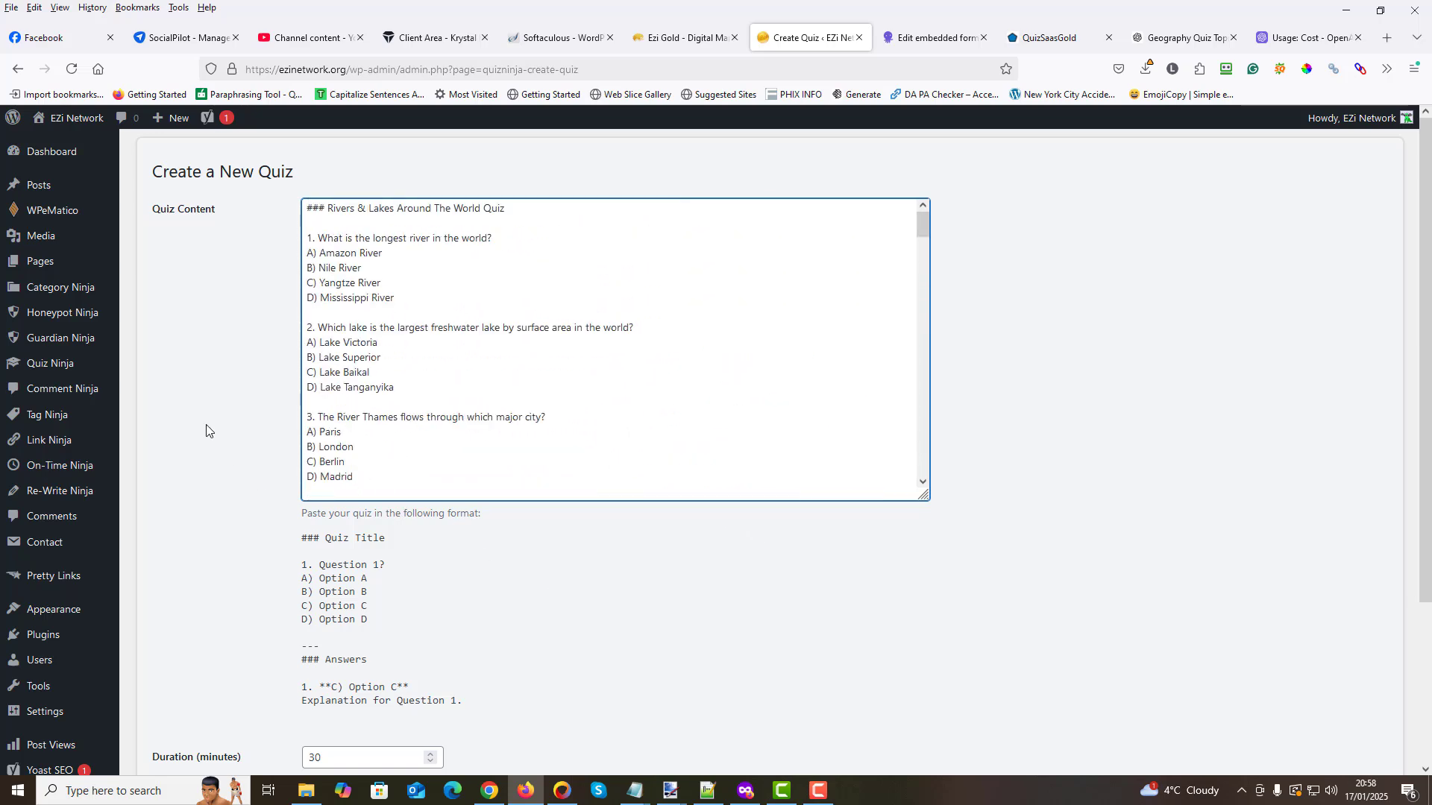
- Create the quiz from the pasted content, keeping the duration of 30 minutes and the passing score of 70%
{"action": "scroll", "coordinate": [261, 408], "scroll_direction": "down", "scroll_amount": 3}
{"action": "scroll", "coordinate": [259, 520], "scroll_direction": "down", "scroll_amount": 1}
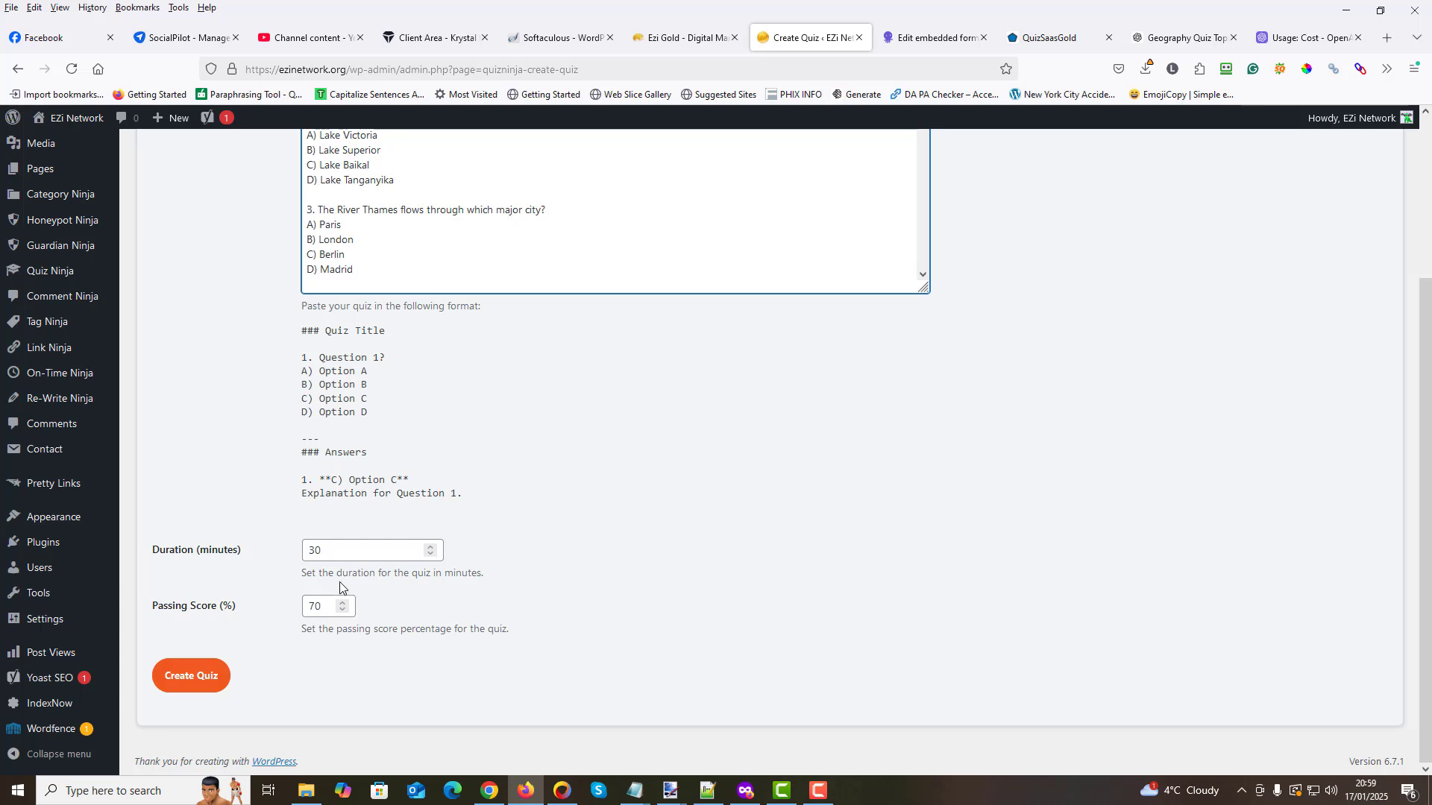
{"action": "left_click", "coordinate": [324, 552]}
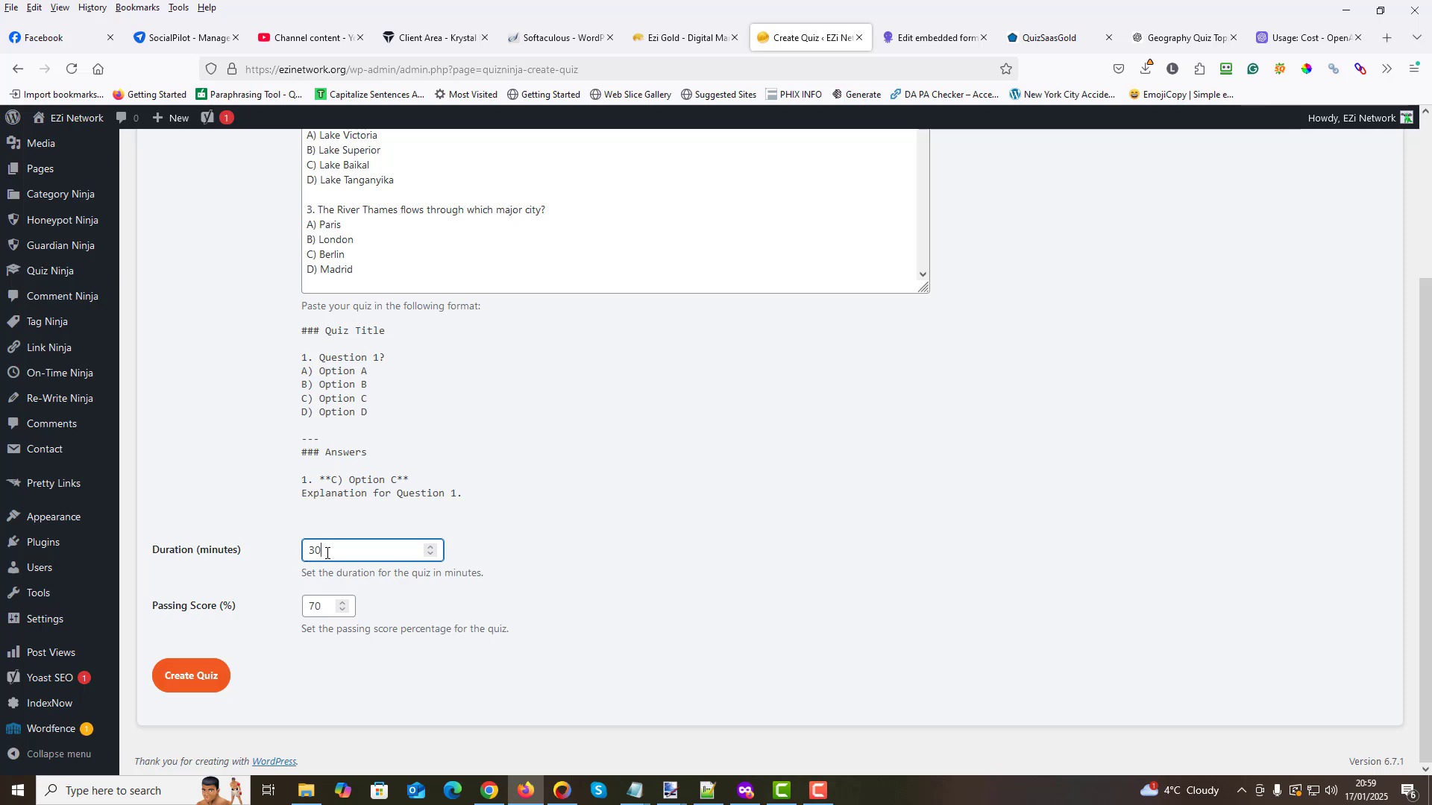
{"action": "left_click", "coordinate": [230, 492]}
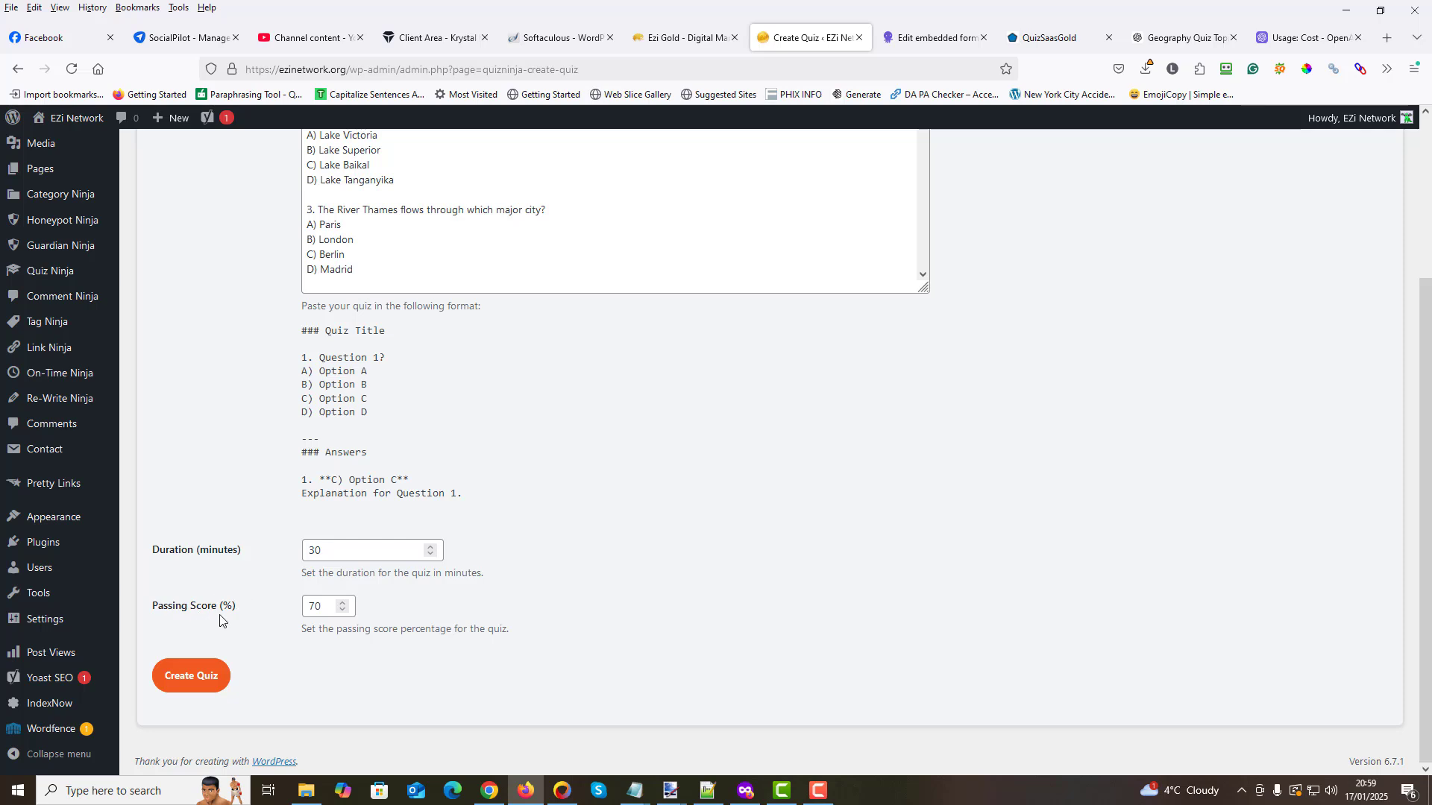
{"action": "left_click_drag", "start_coordinate": [237, 610], "coordinate": [142, 611]}
{"action": "double_click", "coordinate": [323, 608]}
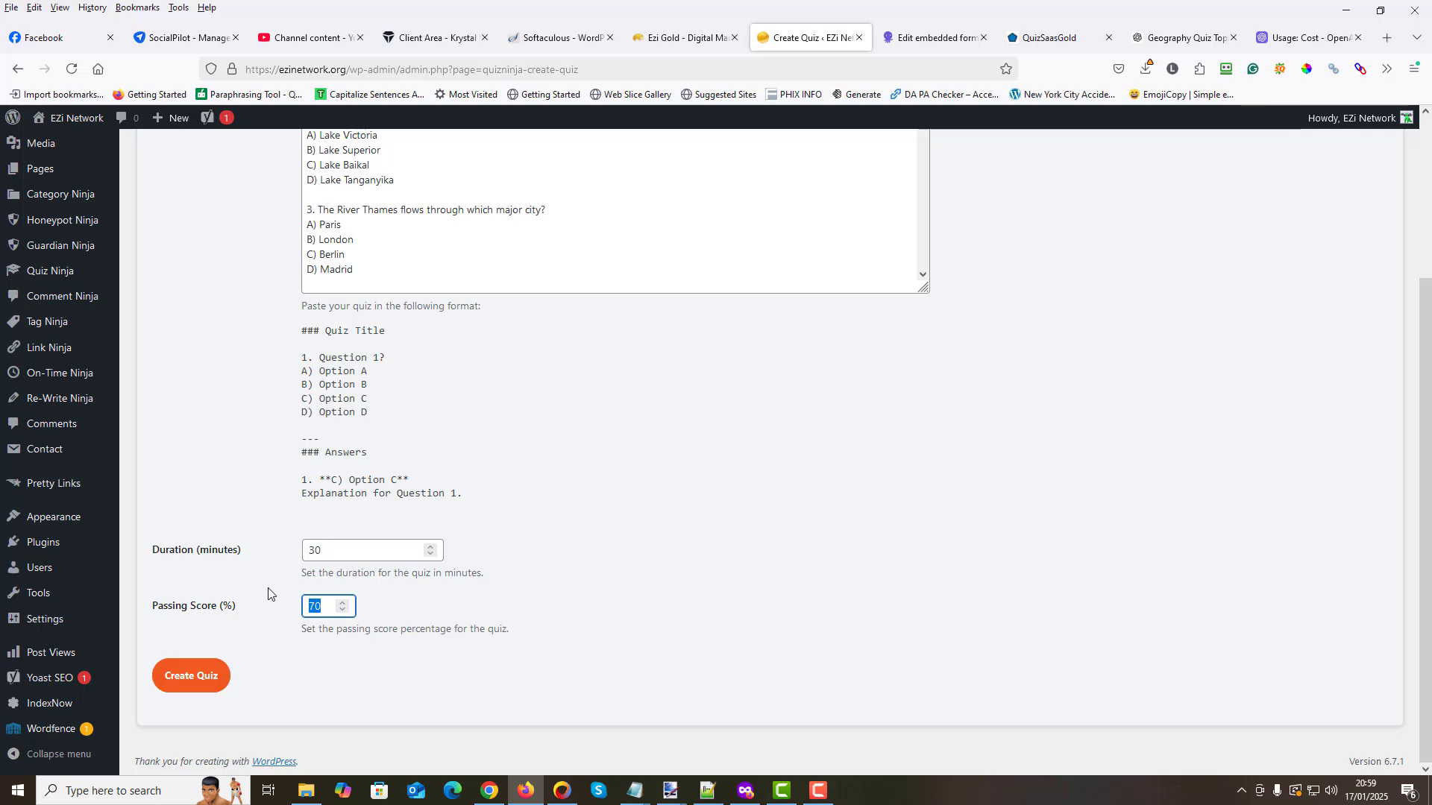
{"action": "left_click", "coordinate": [181, 683]}
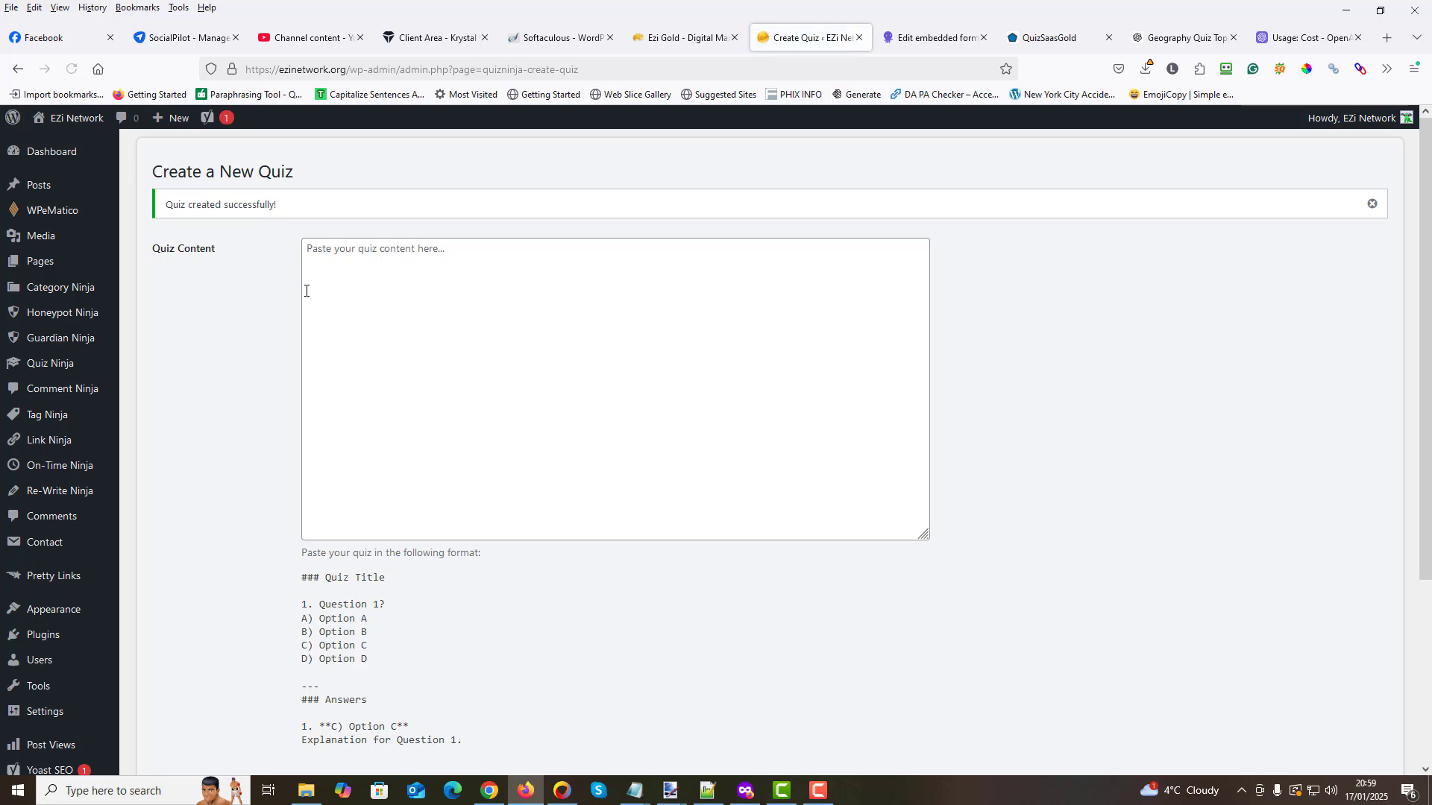
{"action": "left_click_drag", "start_coordinate": [165, 204], "coordinate": [278, 211]}
{"action": "left_click", "coordinate": [241, 264]}
- Go to the list of all Quiz Ninja quizzes and open "Rivers & Lakes Around The World Quiz" for editing
{"action": "mouse_move", "coordinate": [53, 369]}
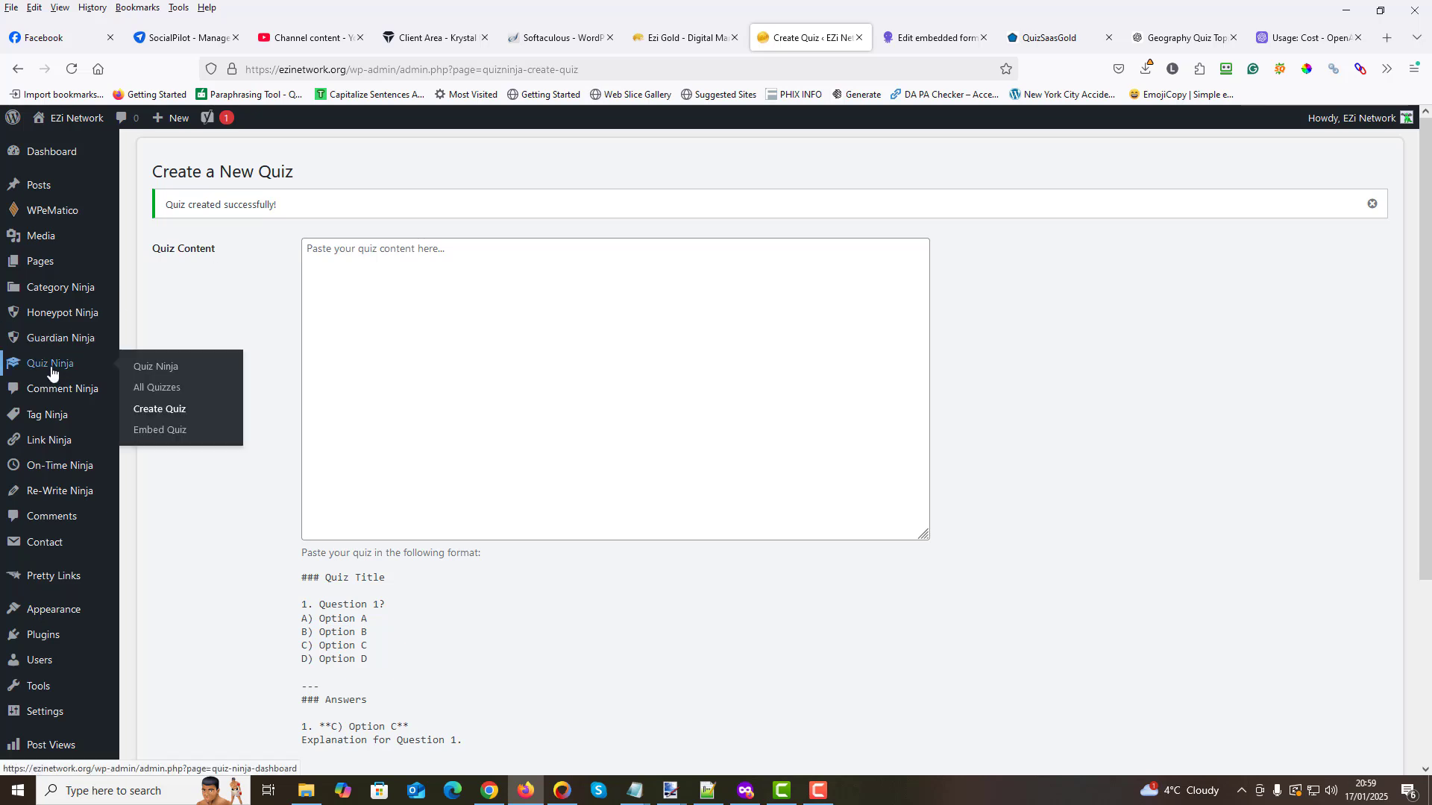
{"action": "left_click", "coordinate": [172, 386]}
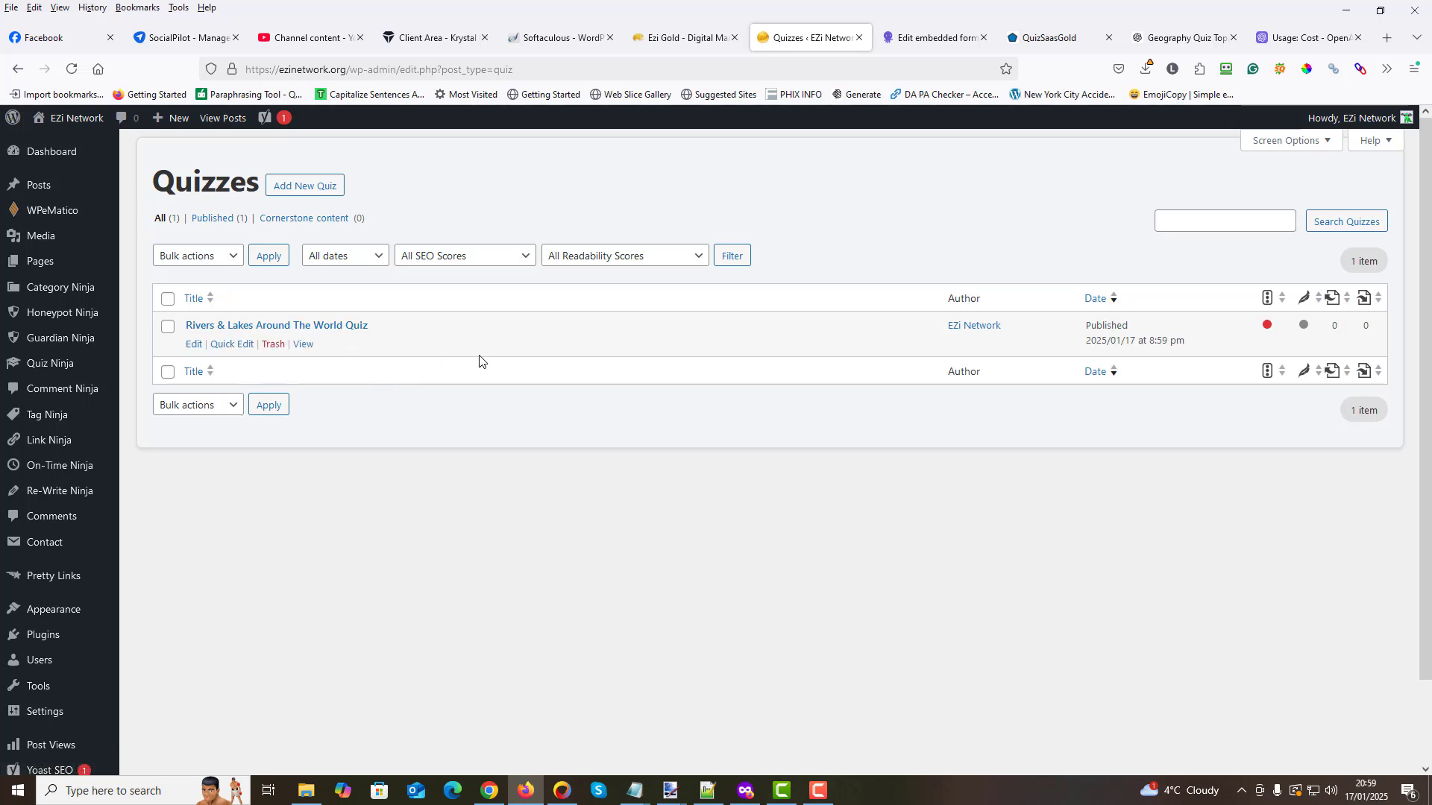
{"action": "left_click", "coordinate": [332, 326]}
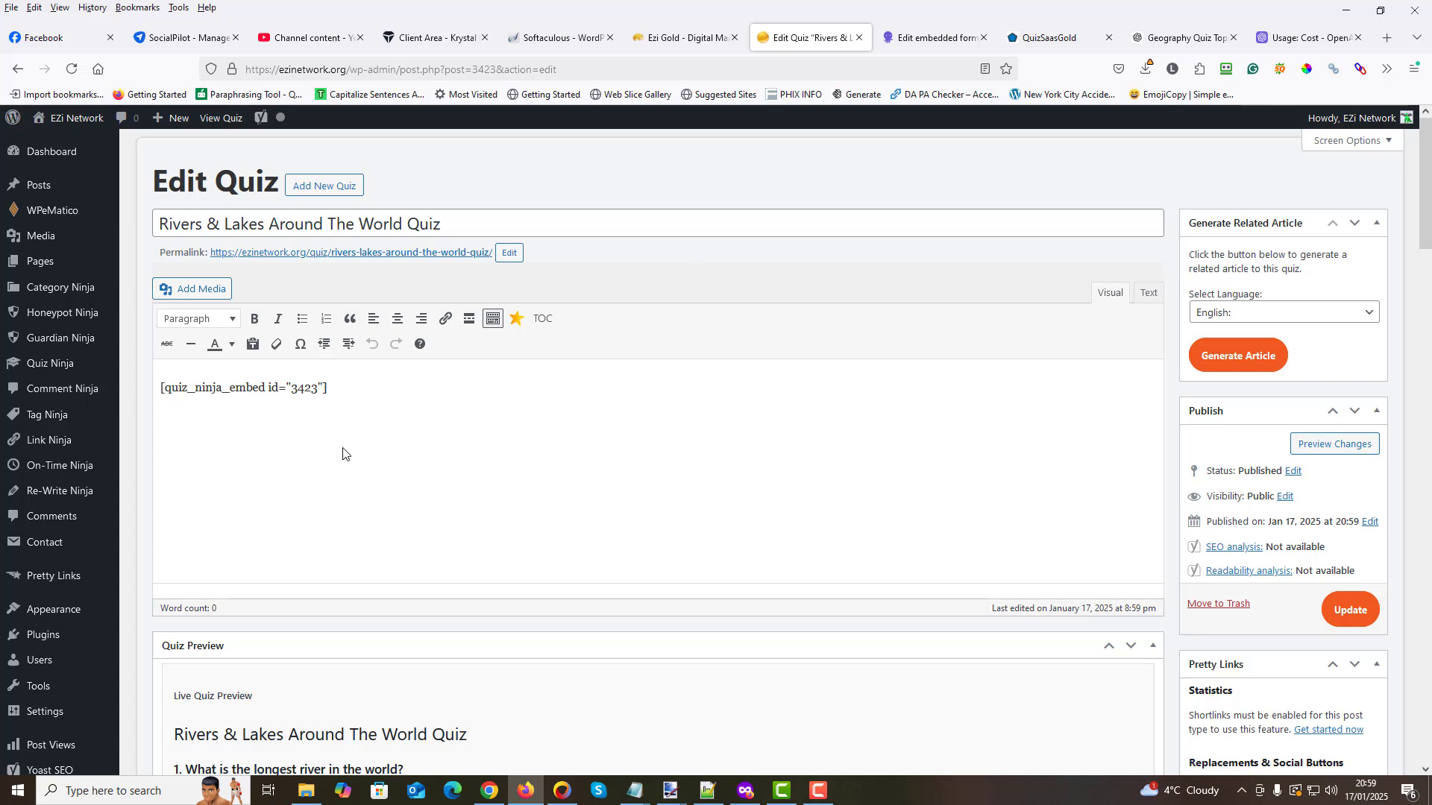
- Examine the quiz's embed shortcode and its live preview from the first question to the submit option, and return to the page's beginning
{"action": "left_click_drag", "start_coordinate": [328, 389], "coordinate": [163, 399]}
{"action": "left_click", "coordinate": [394, 387]}
{"action": "scroll", "coordinate": [426, 448], "scroll_direction": "down", "scroll_amount": 5}
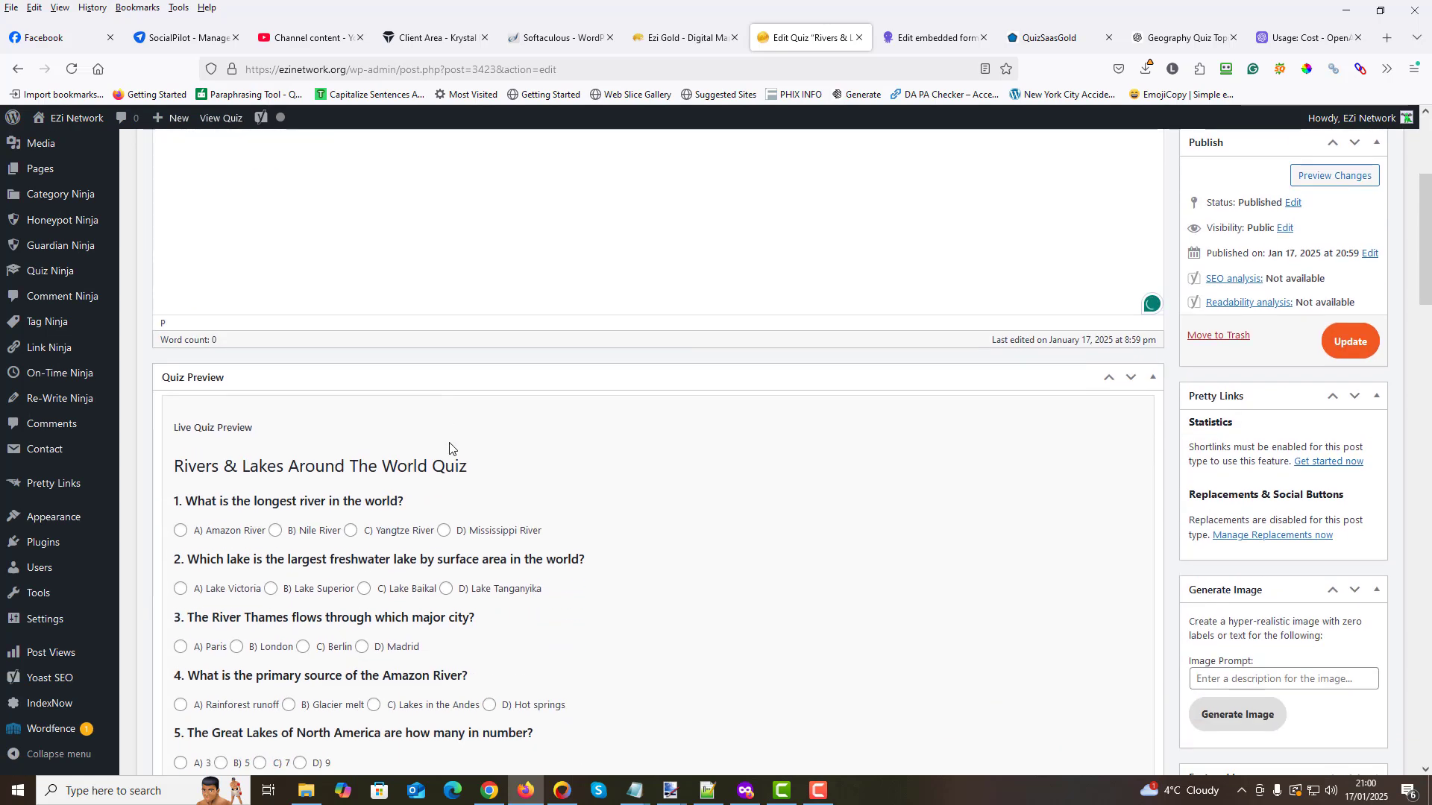
{"action": "scroll", "coordinate": [447, 463], "scroll_direction": "down", "scroll_amount": 1}
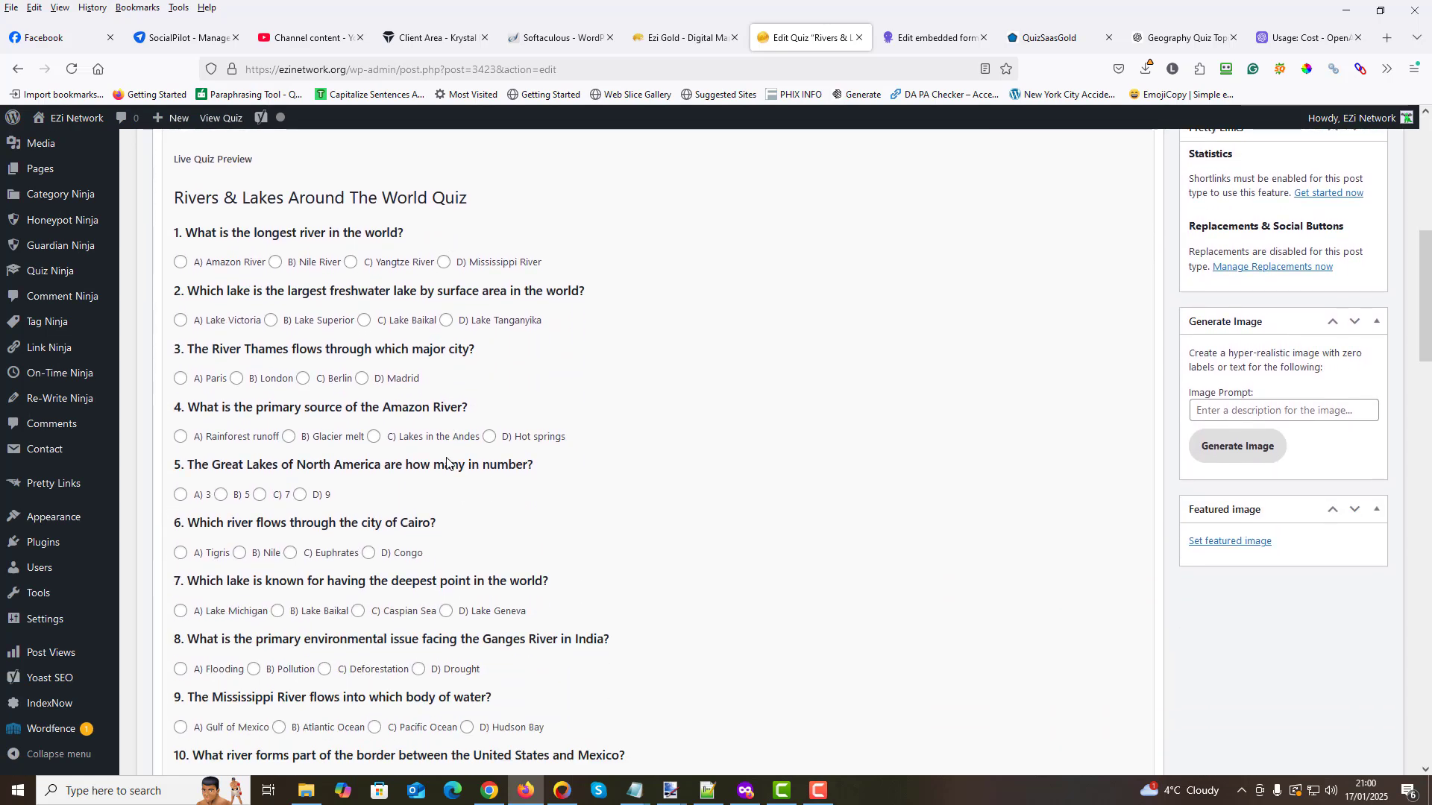
{"action": "scroll", "coordinate": [448, 458], "scroll_direction": "up", "scroll_amount": 1}
{"action": "scroll", "coordinate": [448, 458], "scroll_direction": "up", "scroll_amount": 1}
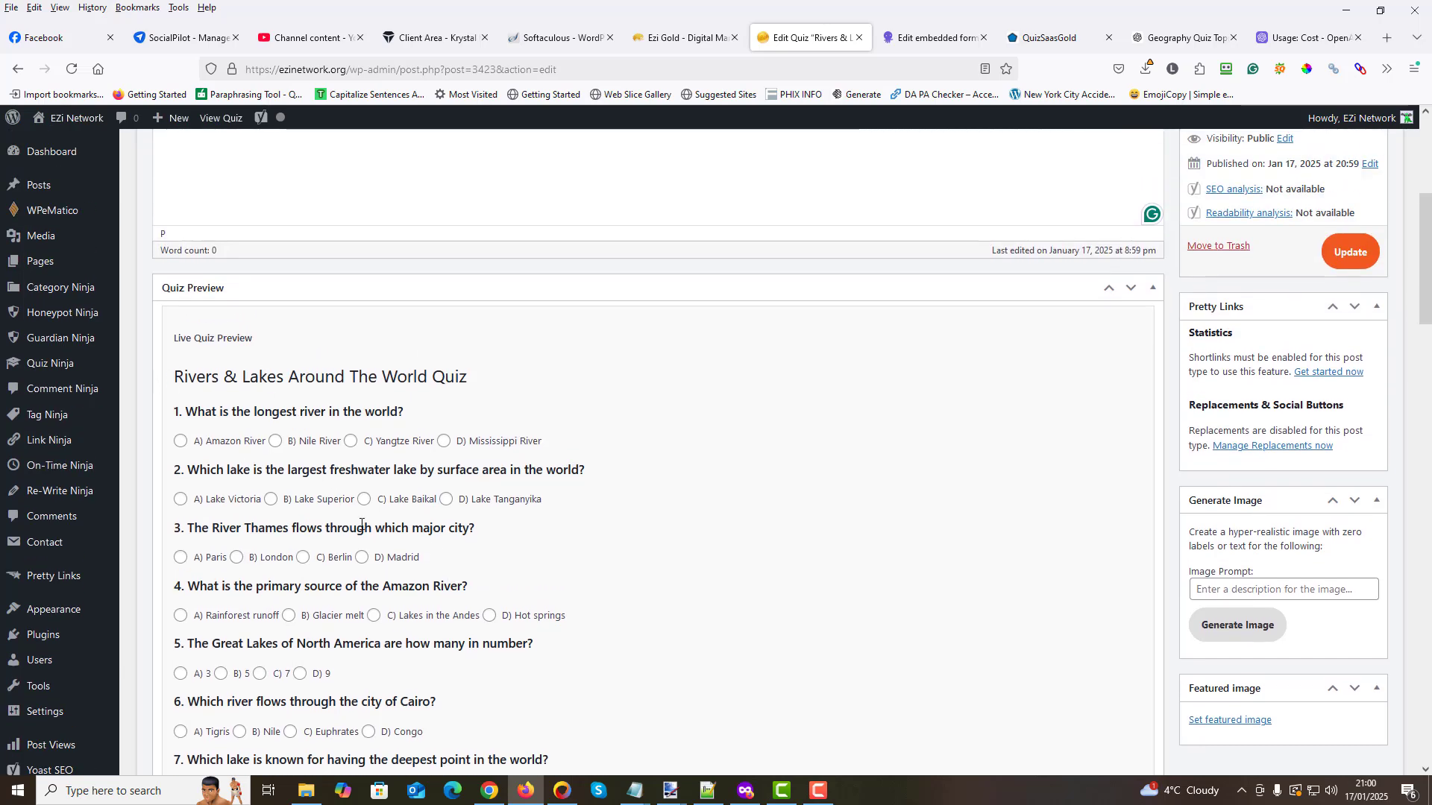
{"action": "scroll", "coordinate": [365, 525], "scroll_direction": "down", "scroll_amount": 2}
{"action": "scroll", "coordinate": [365, 524], "scroll_direction": "down", "scroll_amount": 7}
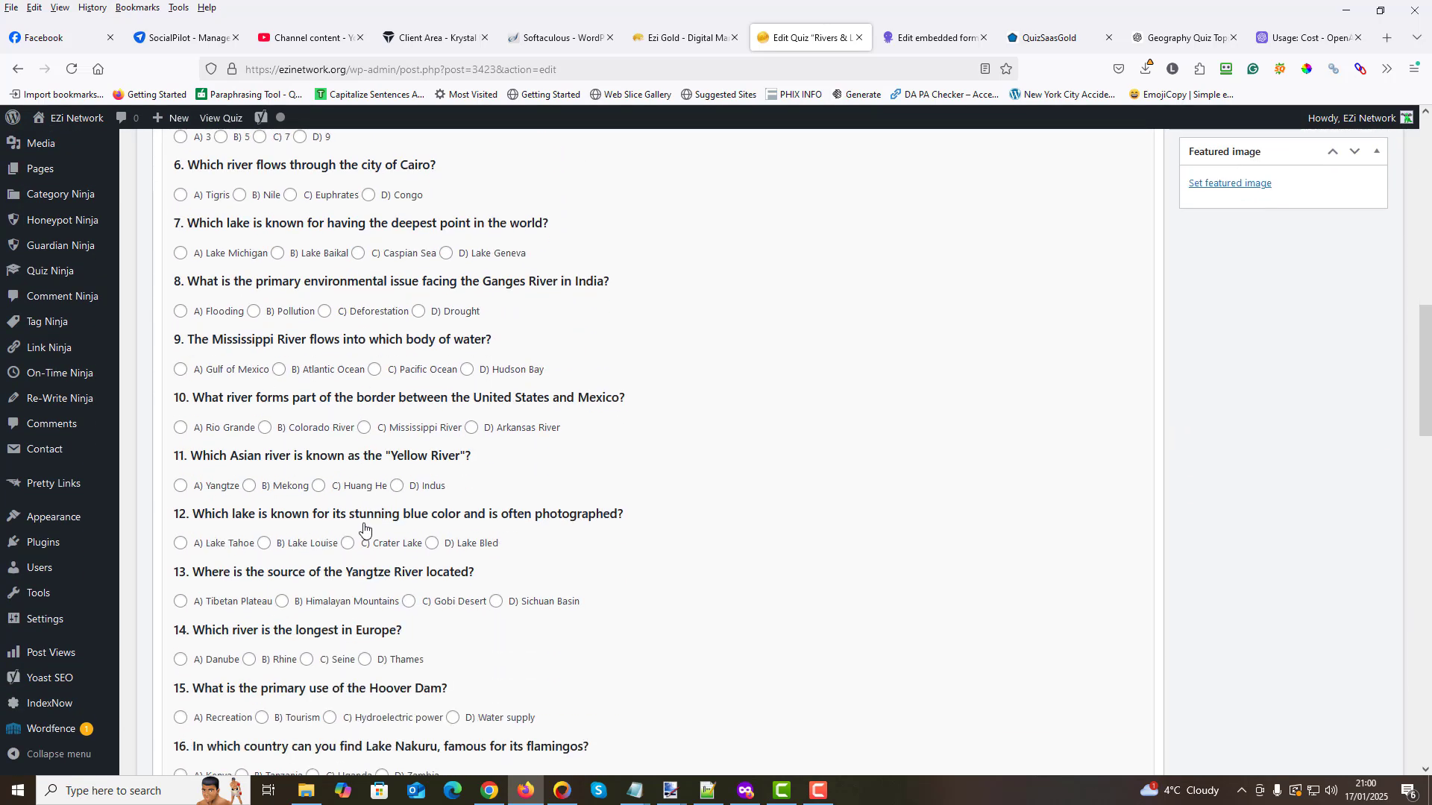
{"action": "scroll", "coordinate": [364, 524], "scroll_direction": "down", "scroll_amount": 2}
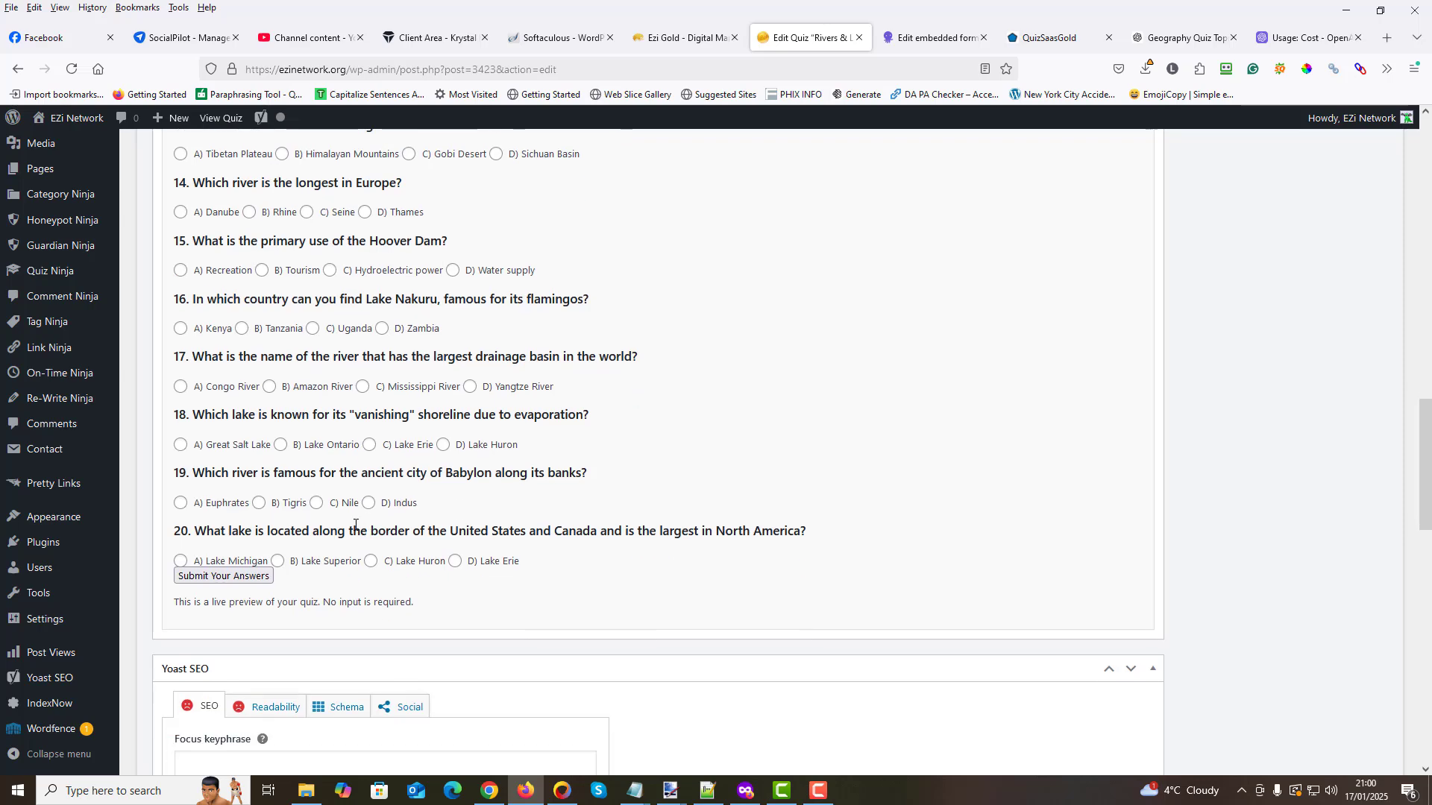
{"action": "scroll", "coordinate": [347, 532], "scroll_direction": "up", "scroll_amount": 6}
{"action": "scroll", "coordinate": [348, 532], "scroll_direction": "up", "scroll_amount": 9}
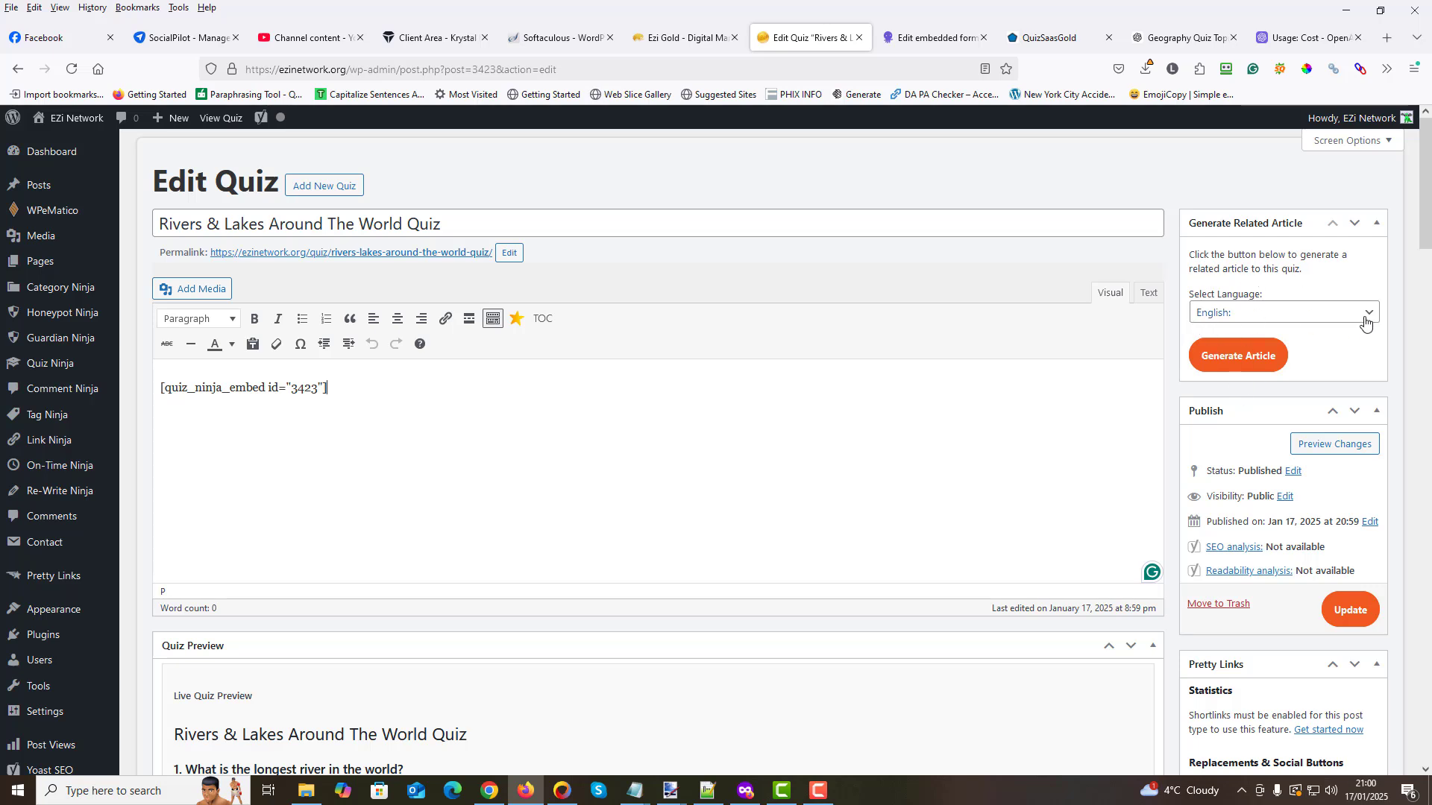
- Look through the available article languages, keep English, and generate the related article for the quiz
{"action": "left_click", "coordinate": [1283, 313]}
{"action": "scroll", "coordinate": [1241, 452], "scroll_direction": "down", "scroll_amount": 5}
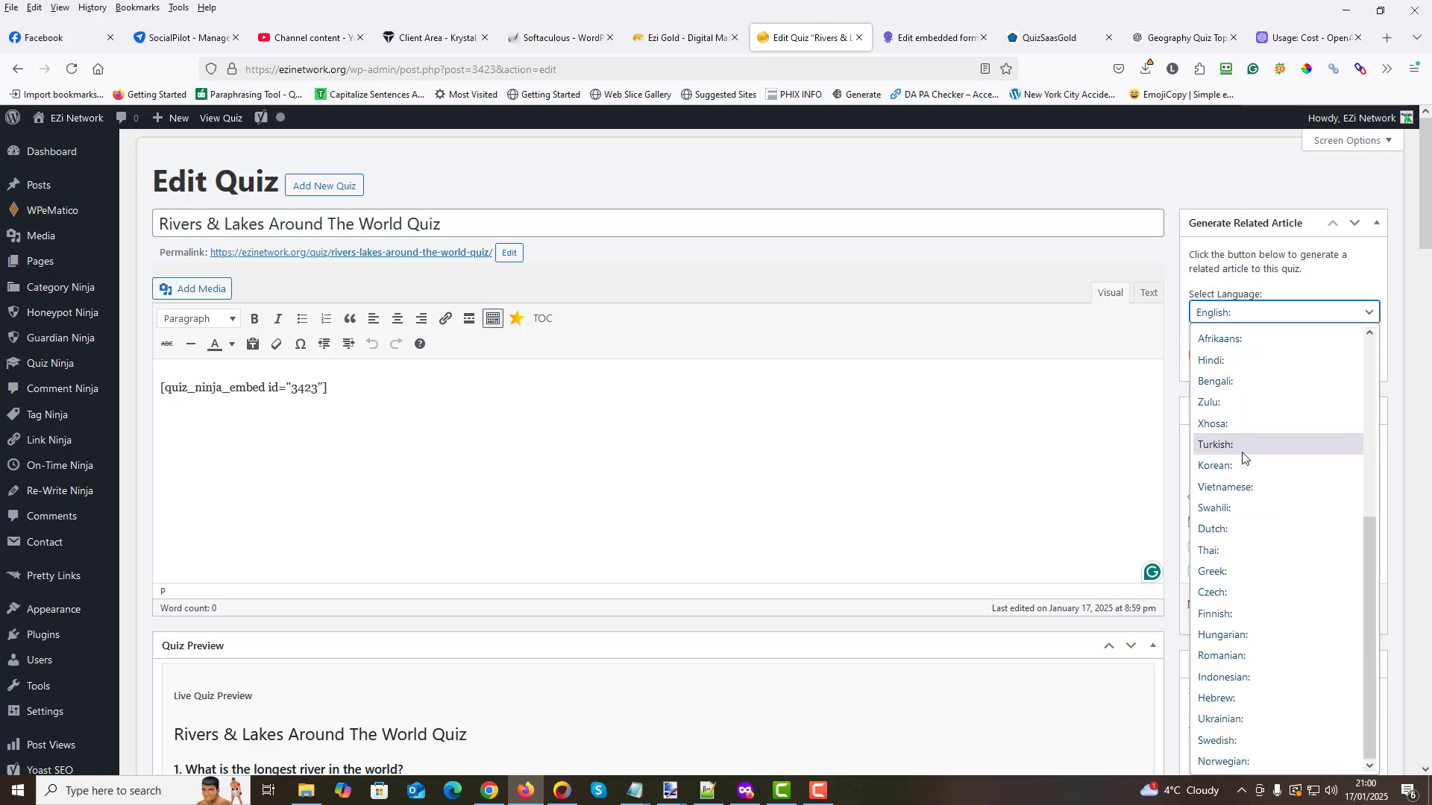
{"action": "scroll", "coordinate": [1242, 455], "scroll_direction": "up", "scroll_amount": 5}
{"action": "left_click", "coordinate": [1258, 338]}
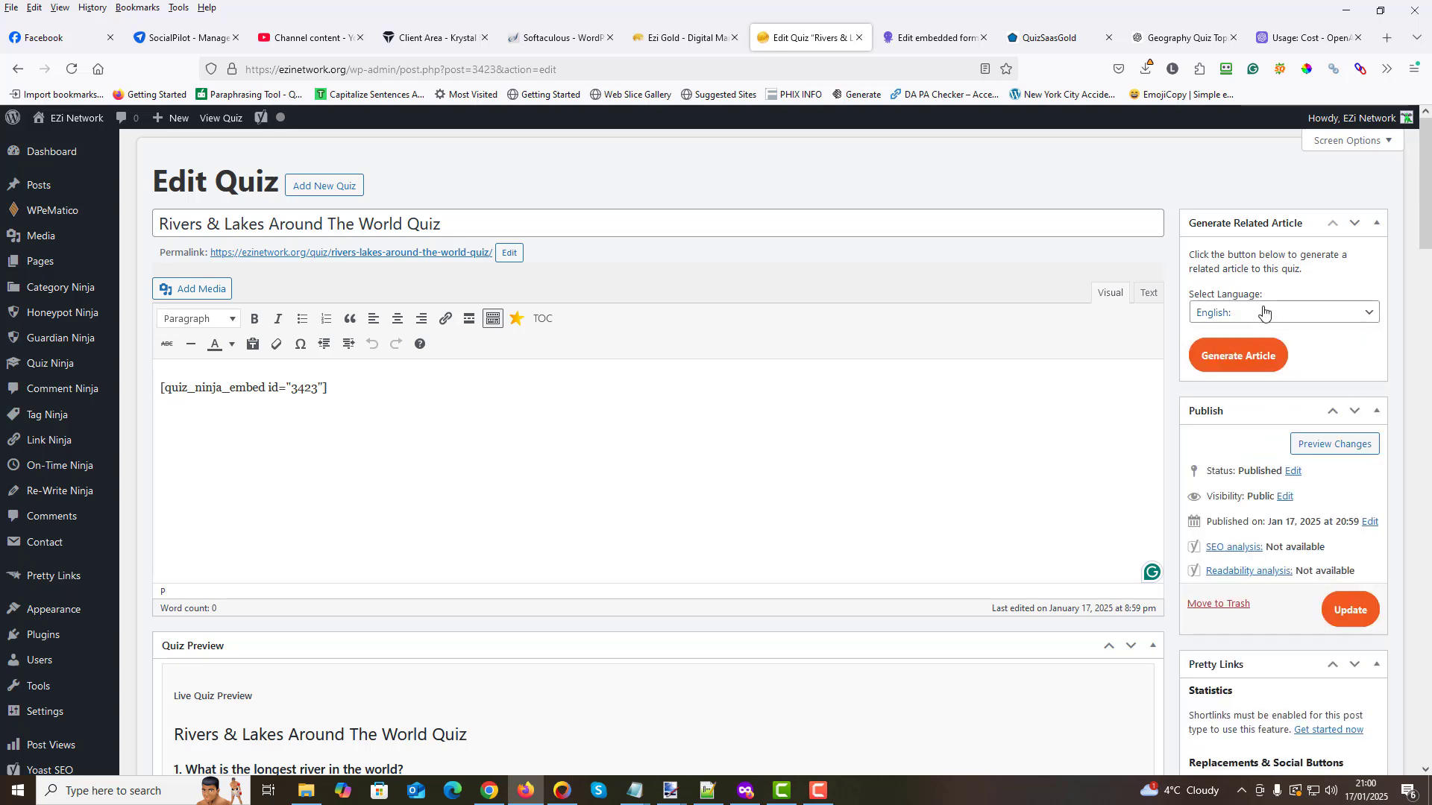
{"action": "left_click", "coordinate": [1241, 364]}
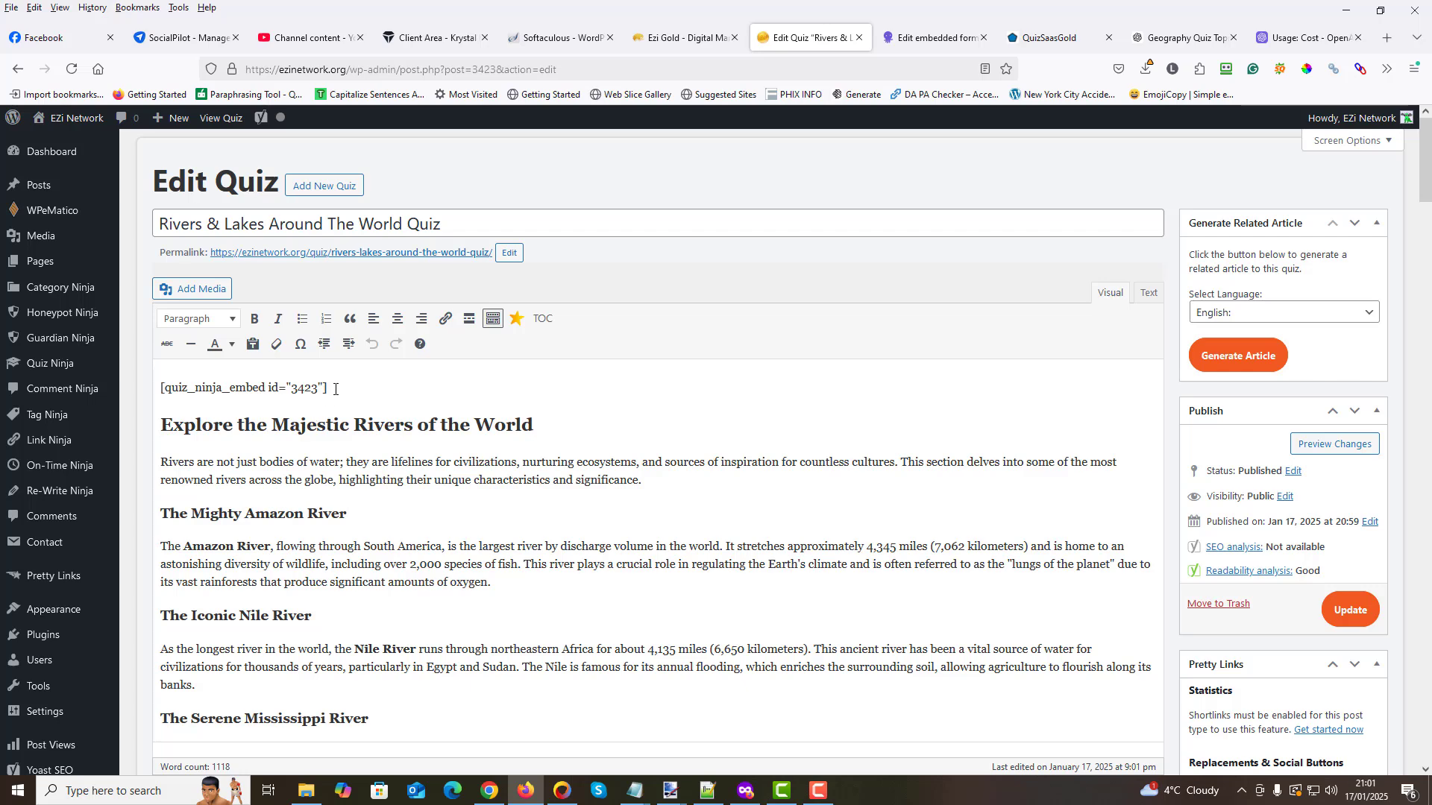
- Read through the generated article below the embed shortcode to its final section and return to its beginning
{"action": "left_click_drag", "start_coordinate": [328, 388], "coordinate": [147, 396]}
{"action": "left_click", "coordinate": [605, 381]}
{"action": "scroll", "coordinate": [425, 448], "scroll_direction": "down", "scroll_amount": 4}
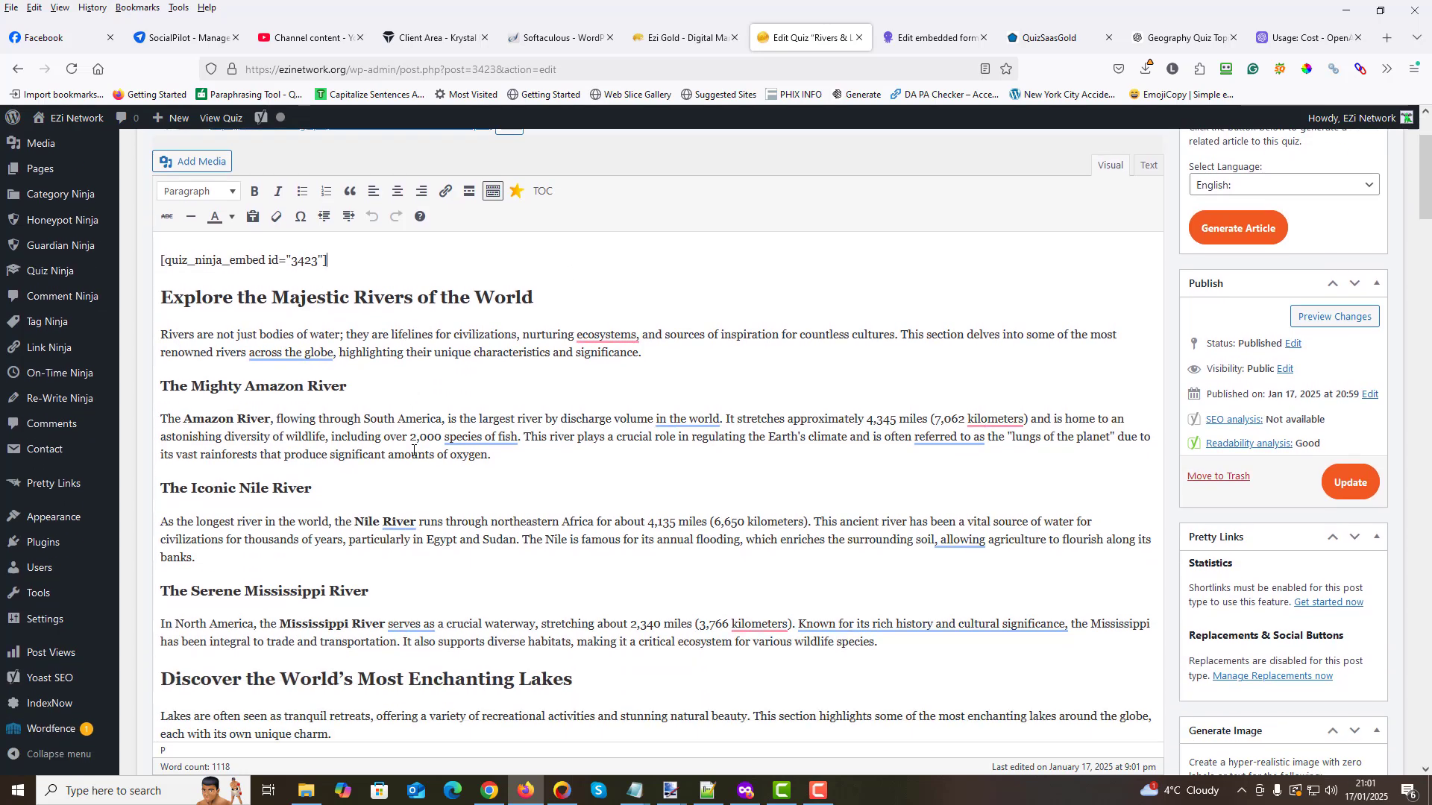
{"action": "scroll", "coordinate": [431, 437], "scroll_direction": "down", "scroll_amount": 3}
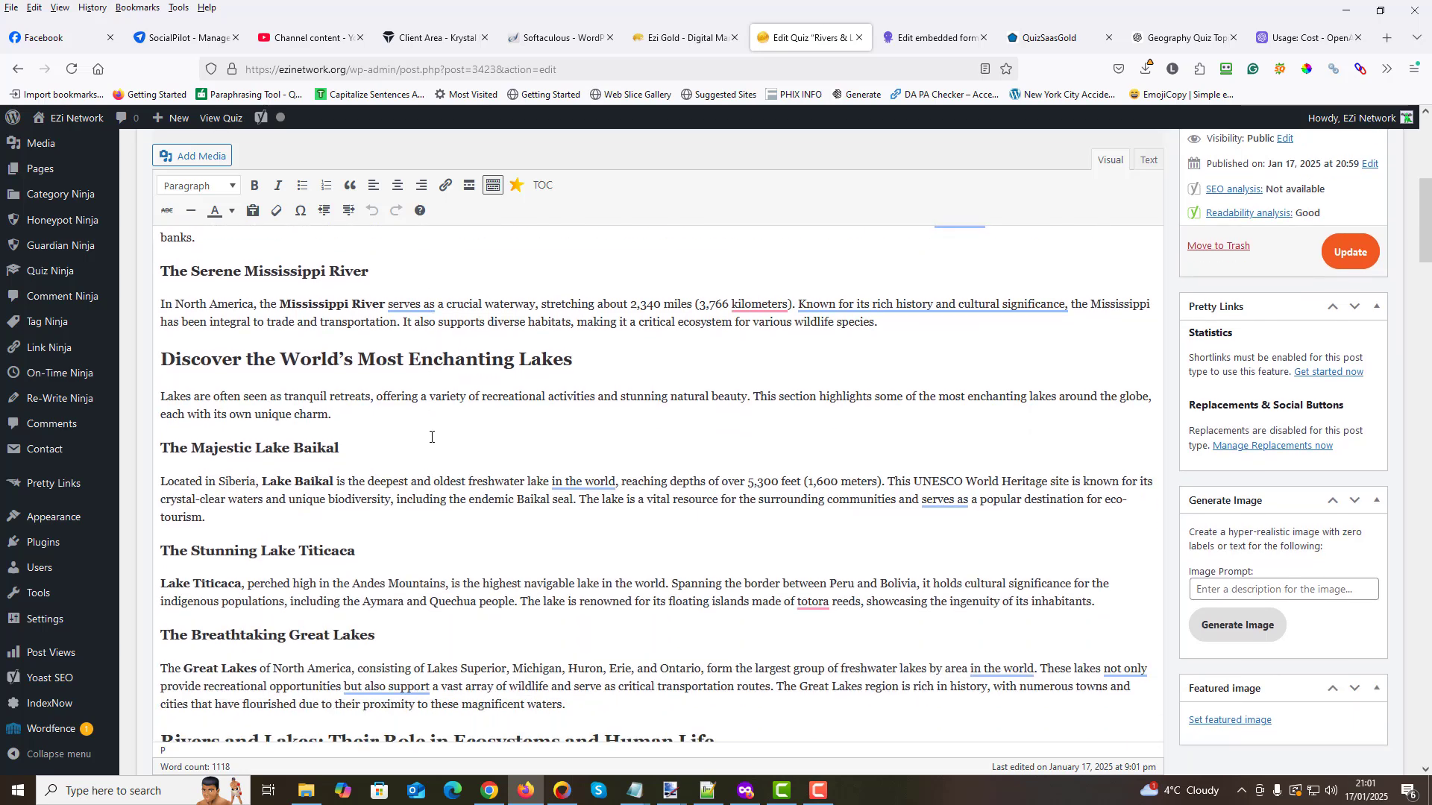
{"action": "scroll", "coordinate": [431, 437], "scroll_direction": "down", "scroll_amount": 5}
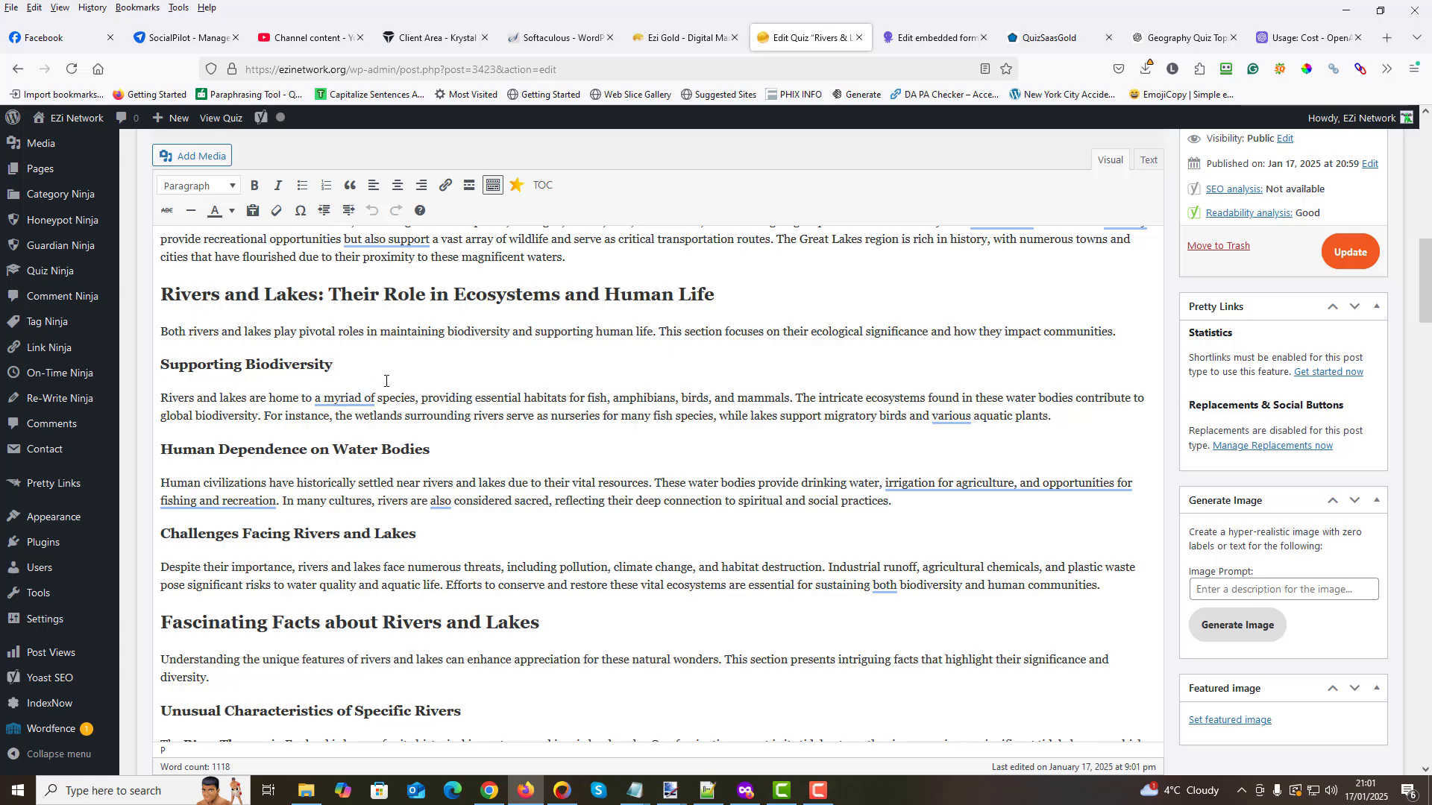
{"action": "scroll", "coordinate": [384, 438], "scroll_direction": "down", "scroll_amount": 2}
{"action": "scroll", "coordinate": [384, 439], "scroll_direction": "down", "scroll_amount": 5}
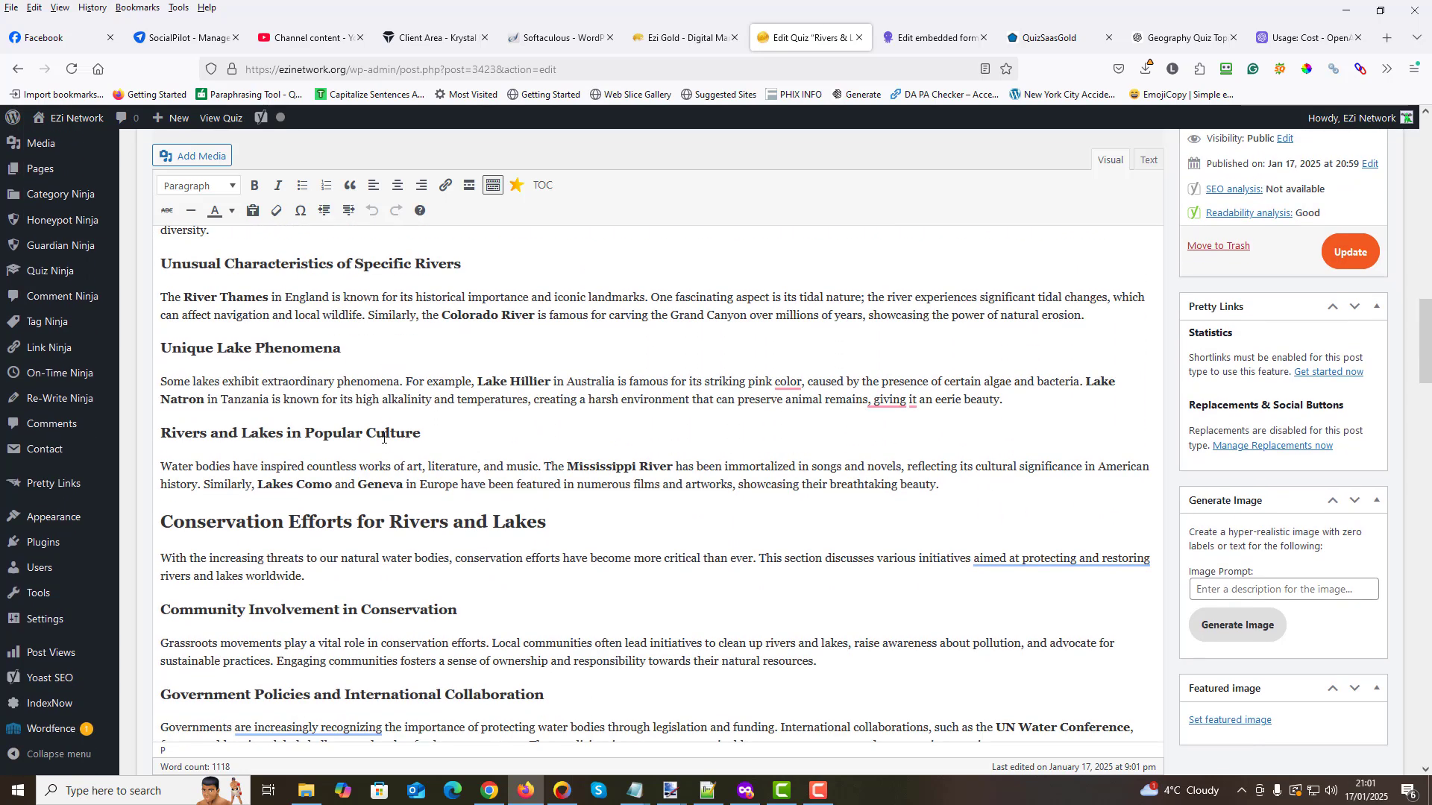
{"action": "scroll", "coordinate": [384, 439], "scroll_direction": "down", "scroll_amount": 4}
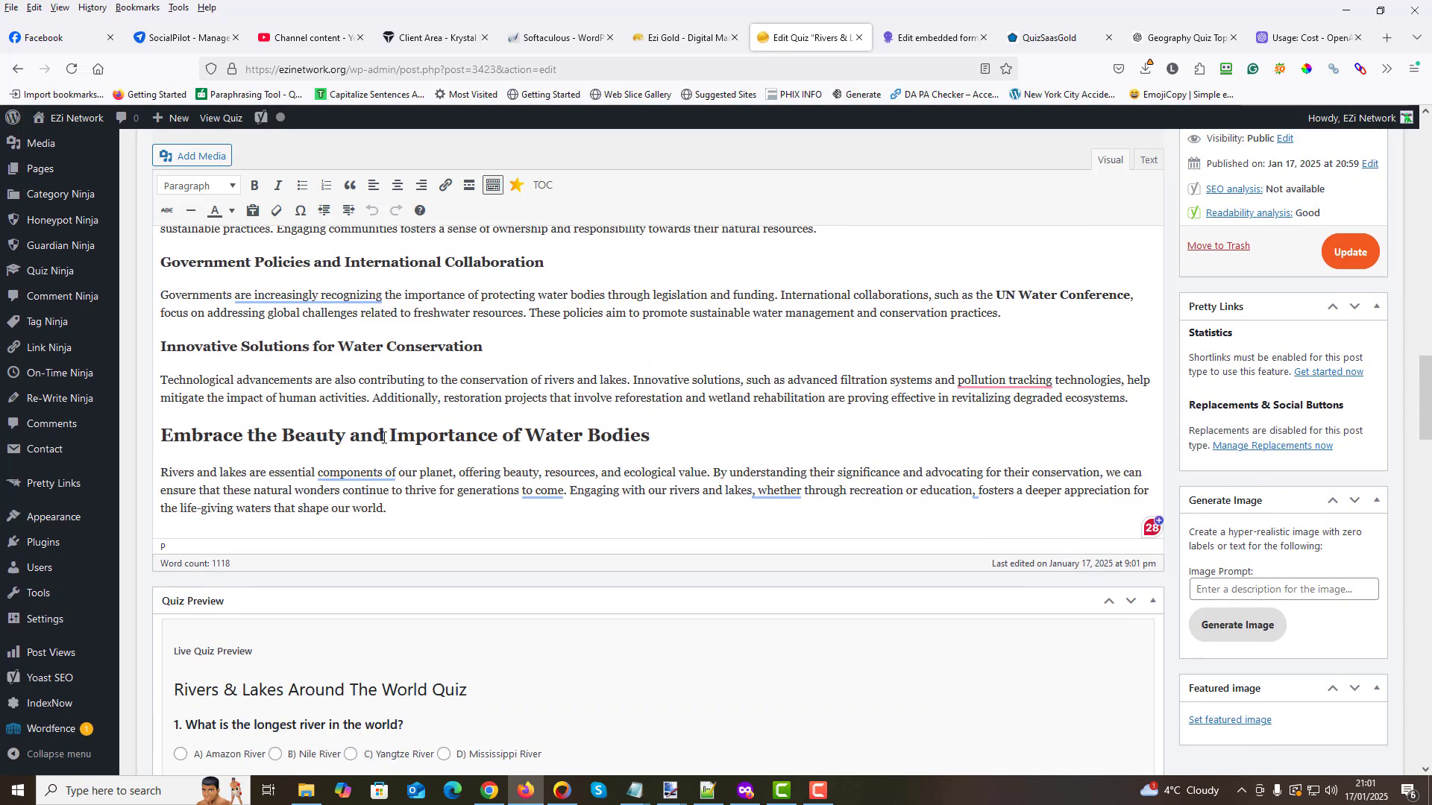
{"action": "scroll", "coordinate": [441, 464], "scroll_direction": "down", "scroll_amount": 4}
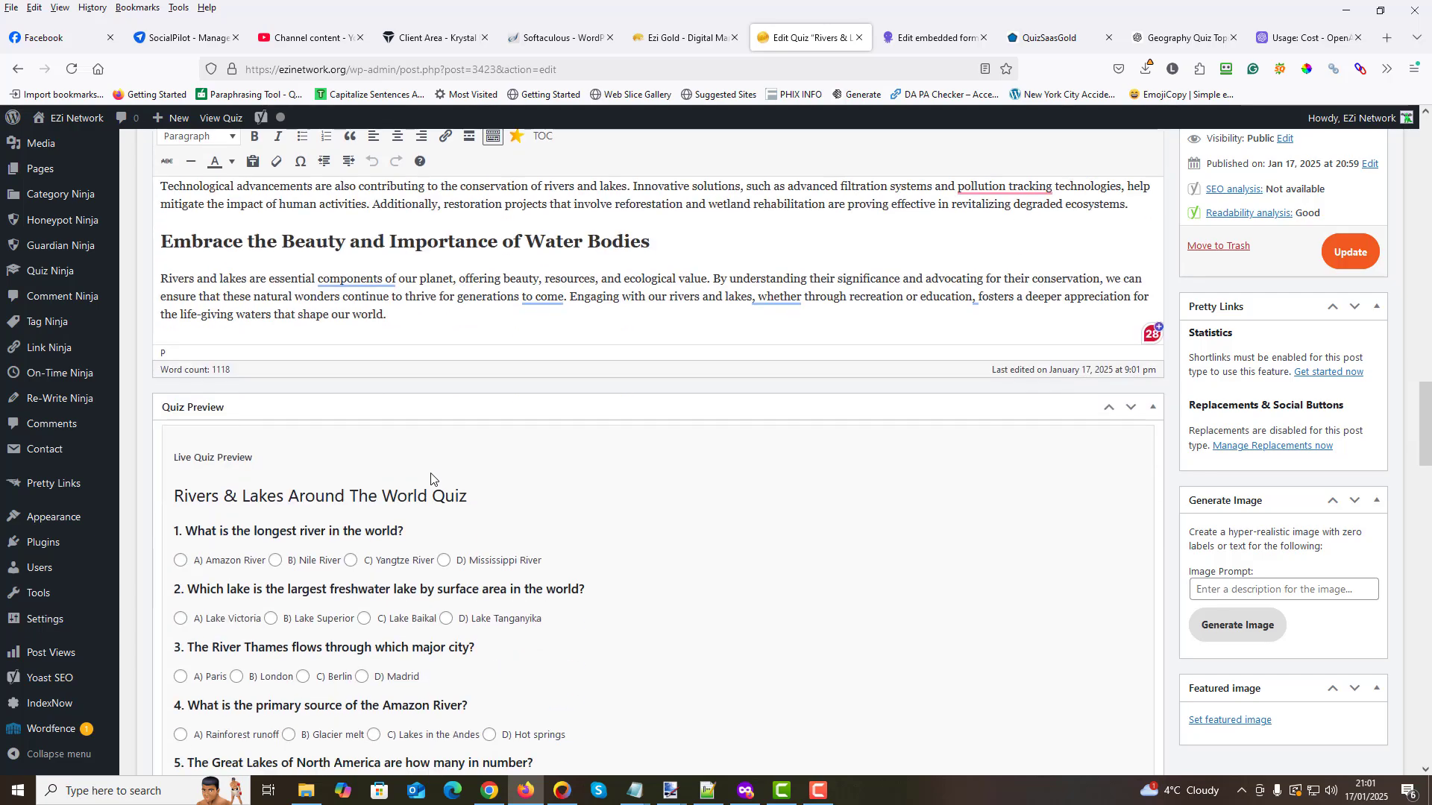
{"action": "scroll", "coordinate": [430, 470], "scroll_direction": "up", "scroll_amount": 20}
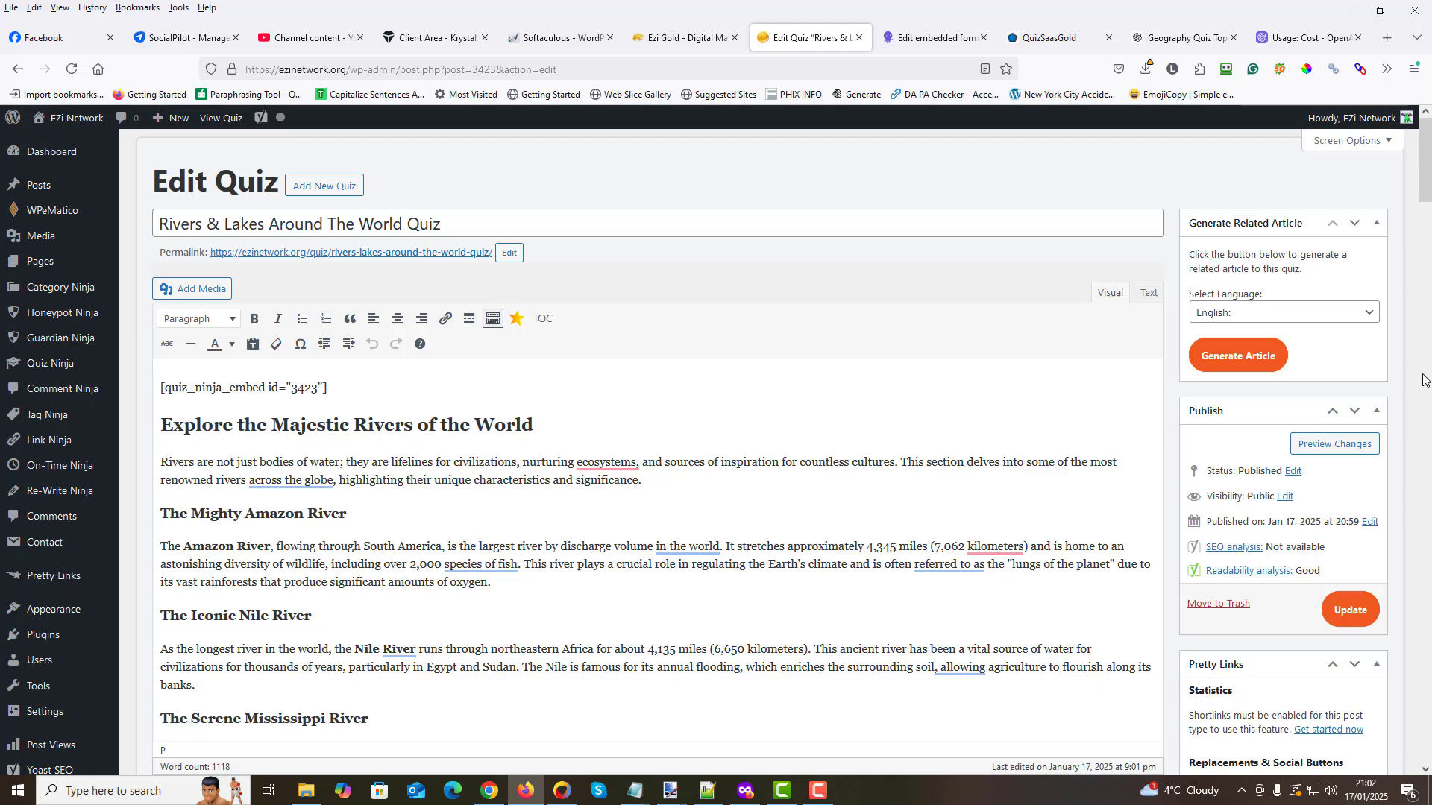
- Move the Generate Image box above the Pretty Links box on the quiz editing page
{"action": "left_click_drag", "start_coordinate": [1425, 167], "coordinate": [1425, 260]}
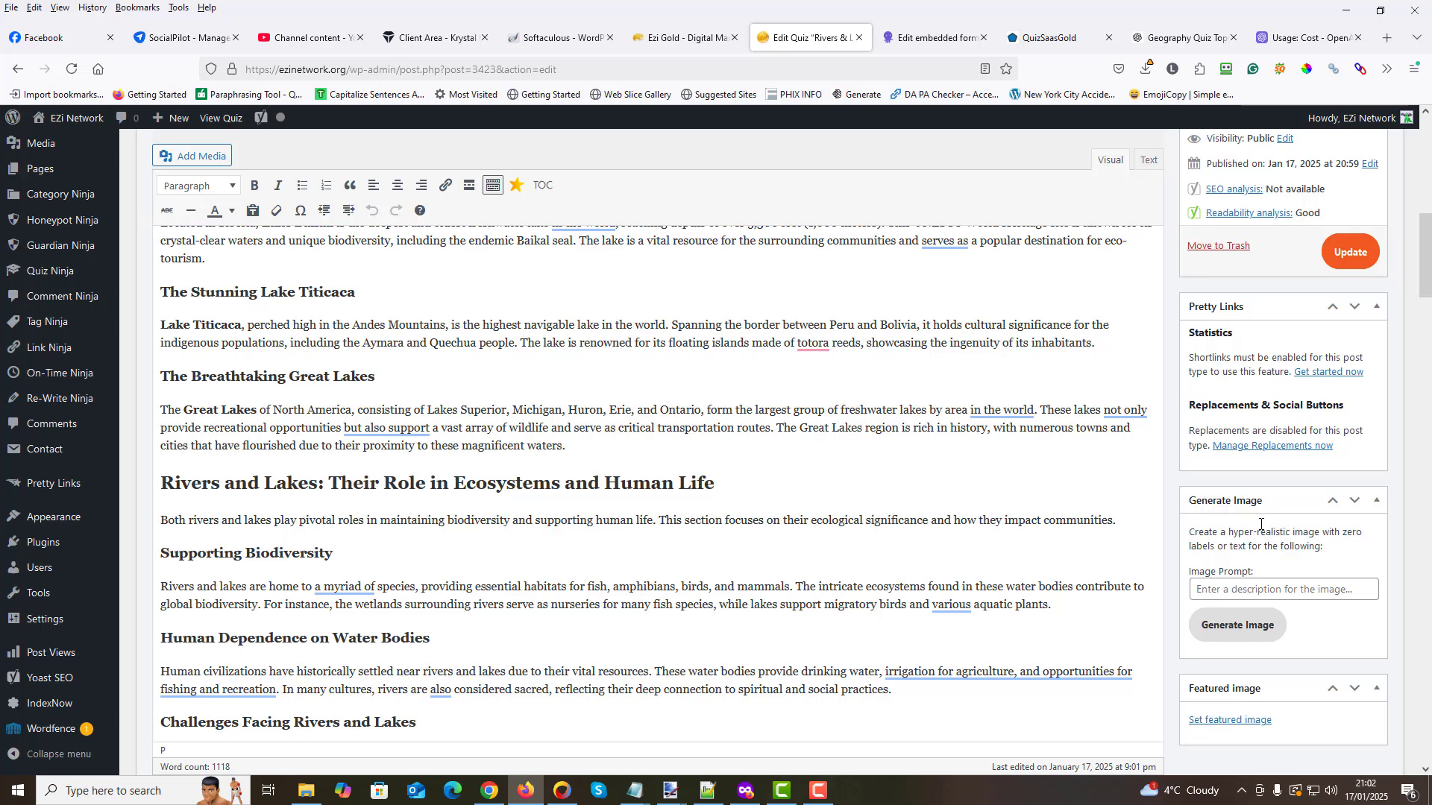
{"action": "left_click", "coordinate": [1332, 501]}
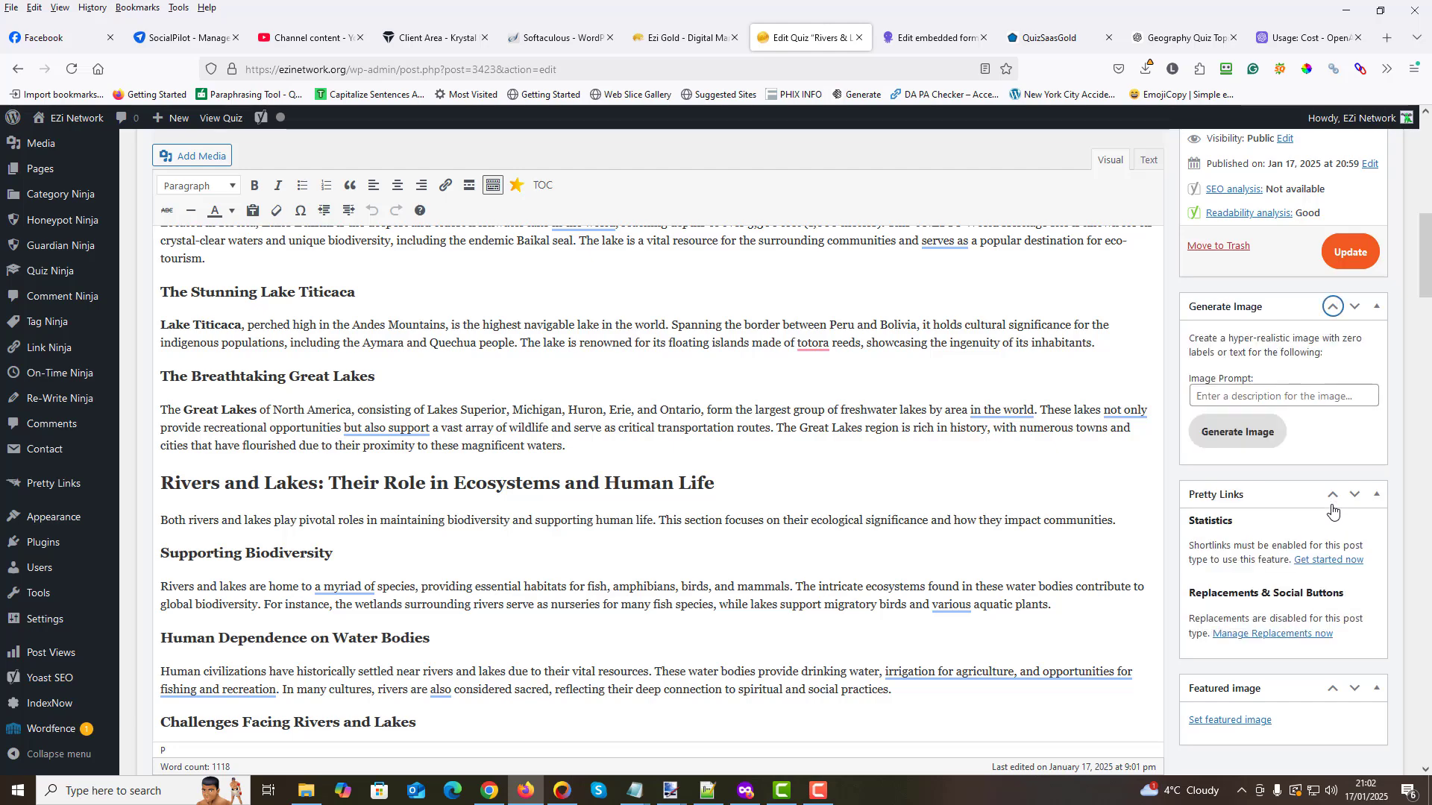
- Move the Generate Image box above the Publish box on the quiz editing page and look down to the featured image setting
{"action": "left_click", "coordinate": [1333, 306]}
{"action": "scroll", "coordinate": [1275, 377], "scroll_direction": "up", "scroll_amount": 5}
{"action": "scroll", "coordinate": [1275, 377], "scroll_direction": "up", "scroll_amount": 3}
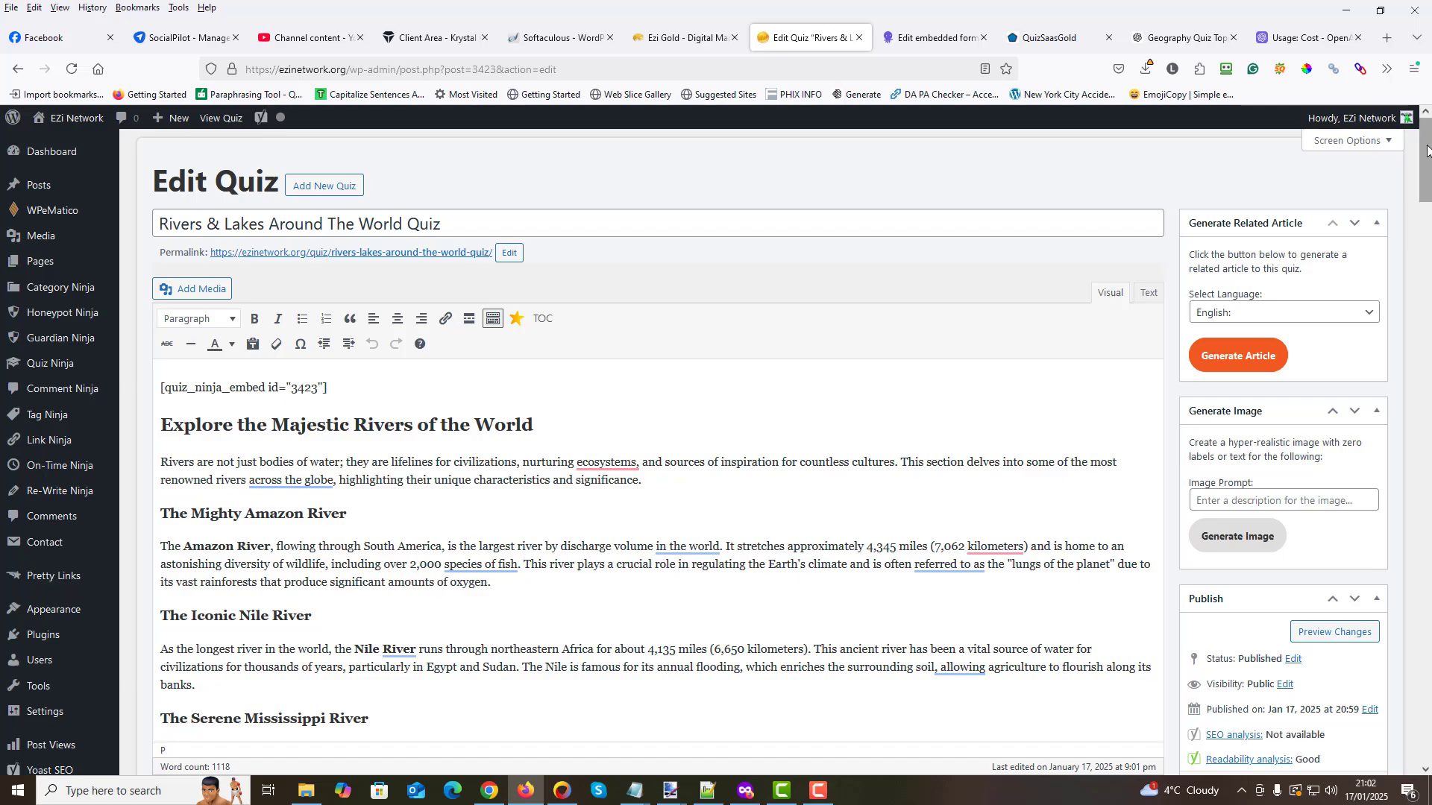
{"action": "left_click_drag", "start_coordinate": [1427, 151], "coordinate": [1427, 296]}
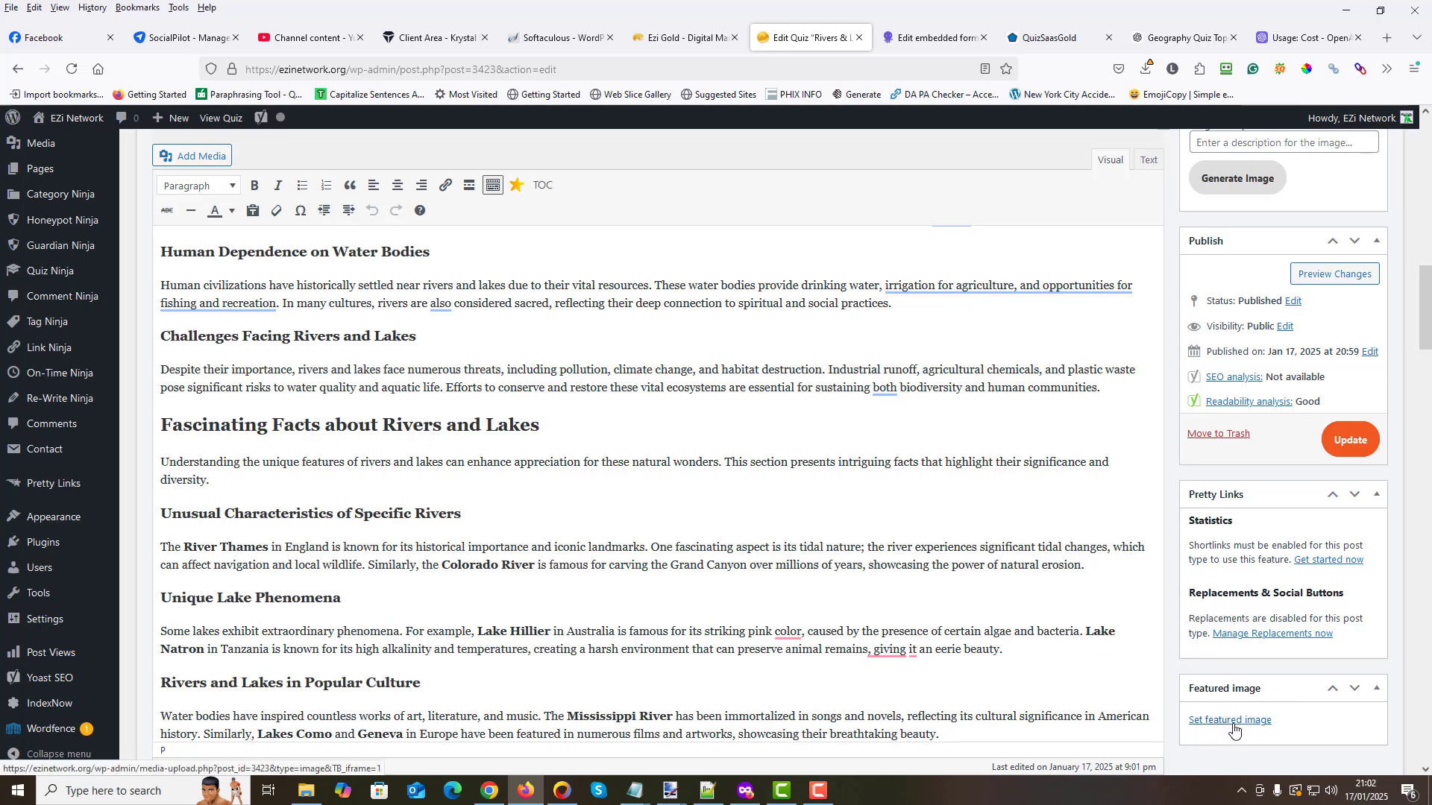
{"action": "left_click_drag", "start_coordinate": [1427, 269], "coordinate": [1427, 123]}
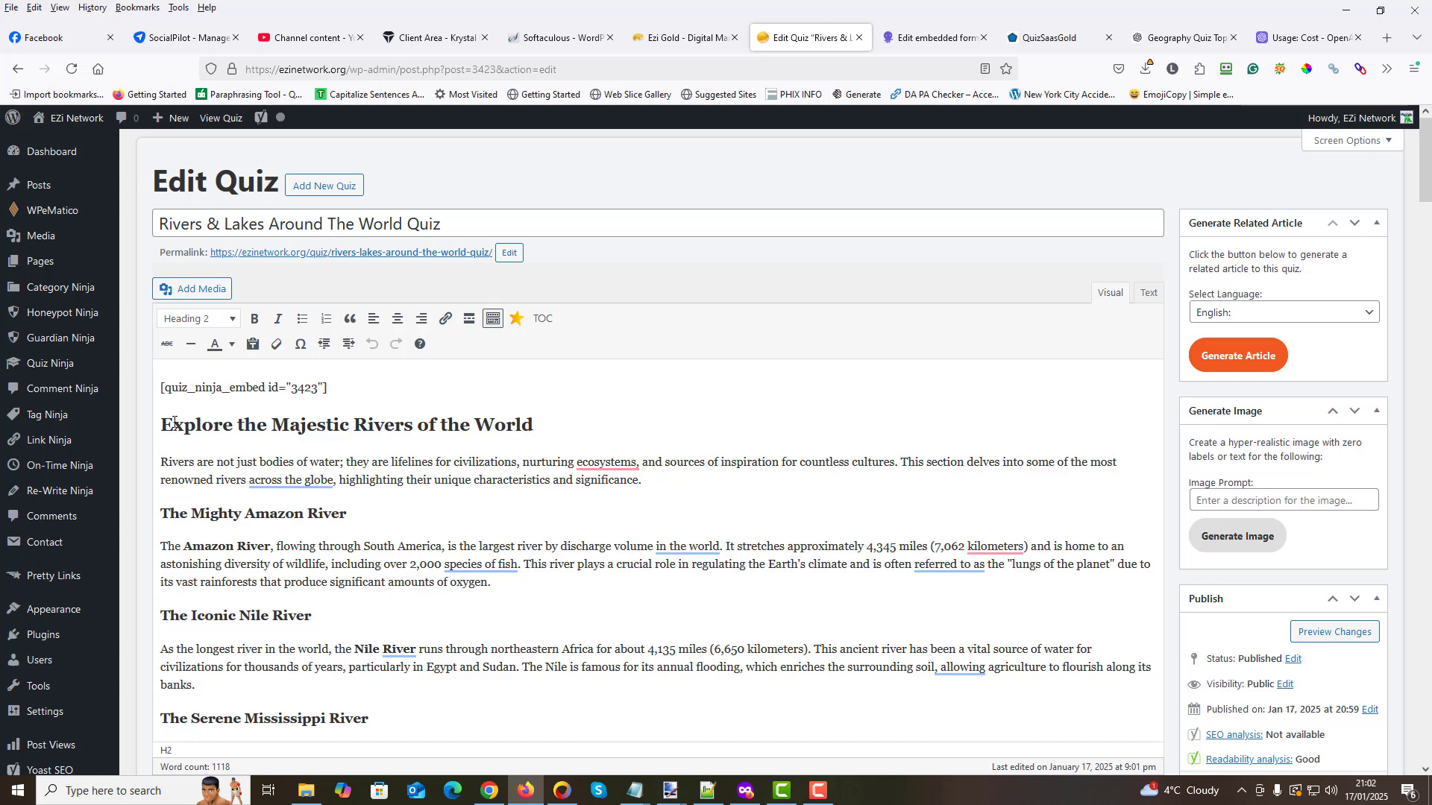
- Generate an image using the article text from "Explore the Majestic Rivers of the World" through the Mississippi River section as the image prompt
{"action": "left_click_drag", "start_coordinate": [161, 424], "coordinate": [880, 572]}
{"action": "scroll", "coordinate": [413, 279], "scroll_direction": "up", "scroll_amount": 3}
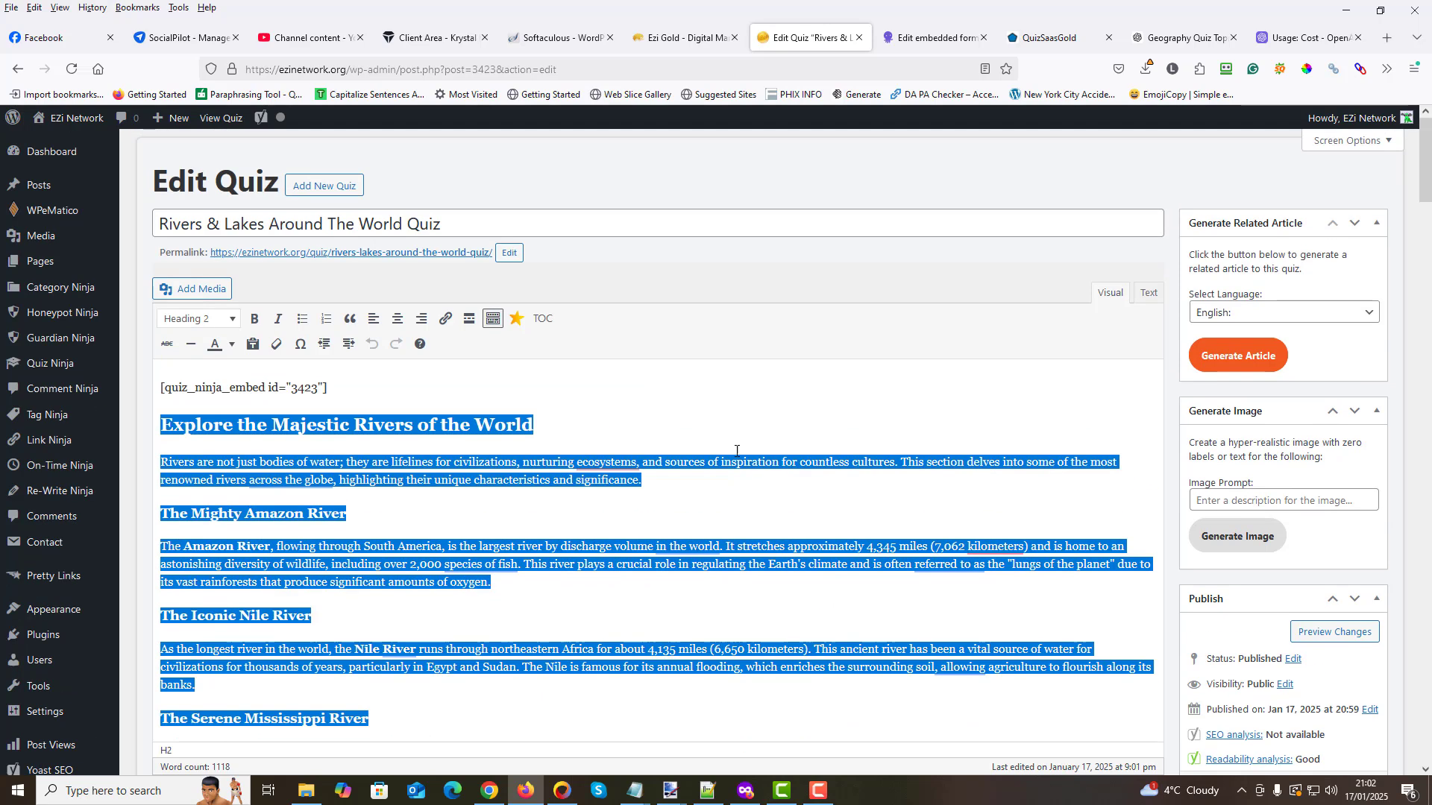
{"action": "right_click", "coordinate": [716, 466]}
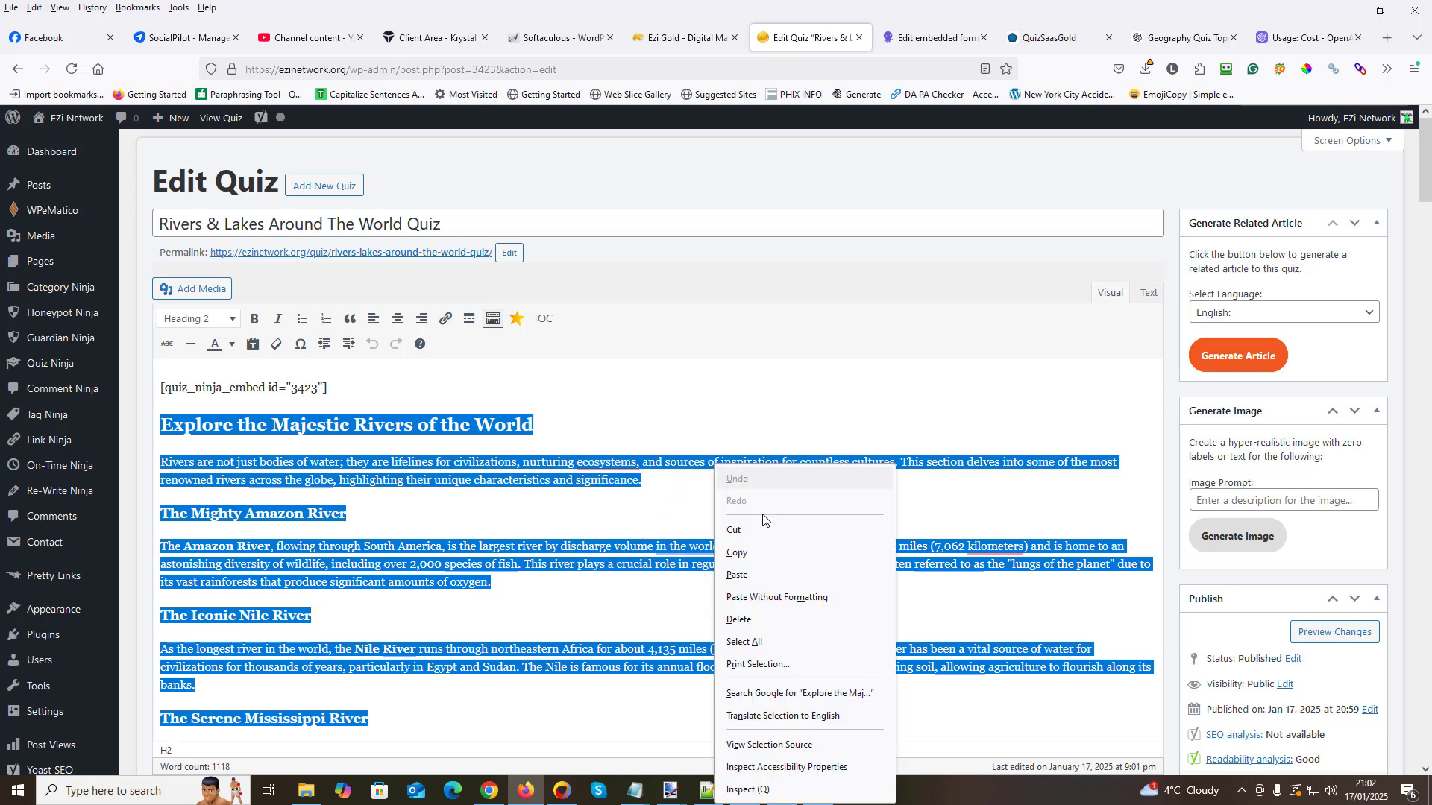
{"action": "left_click", "coordinate": [753, 552]}
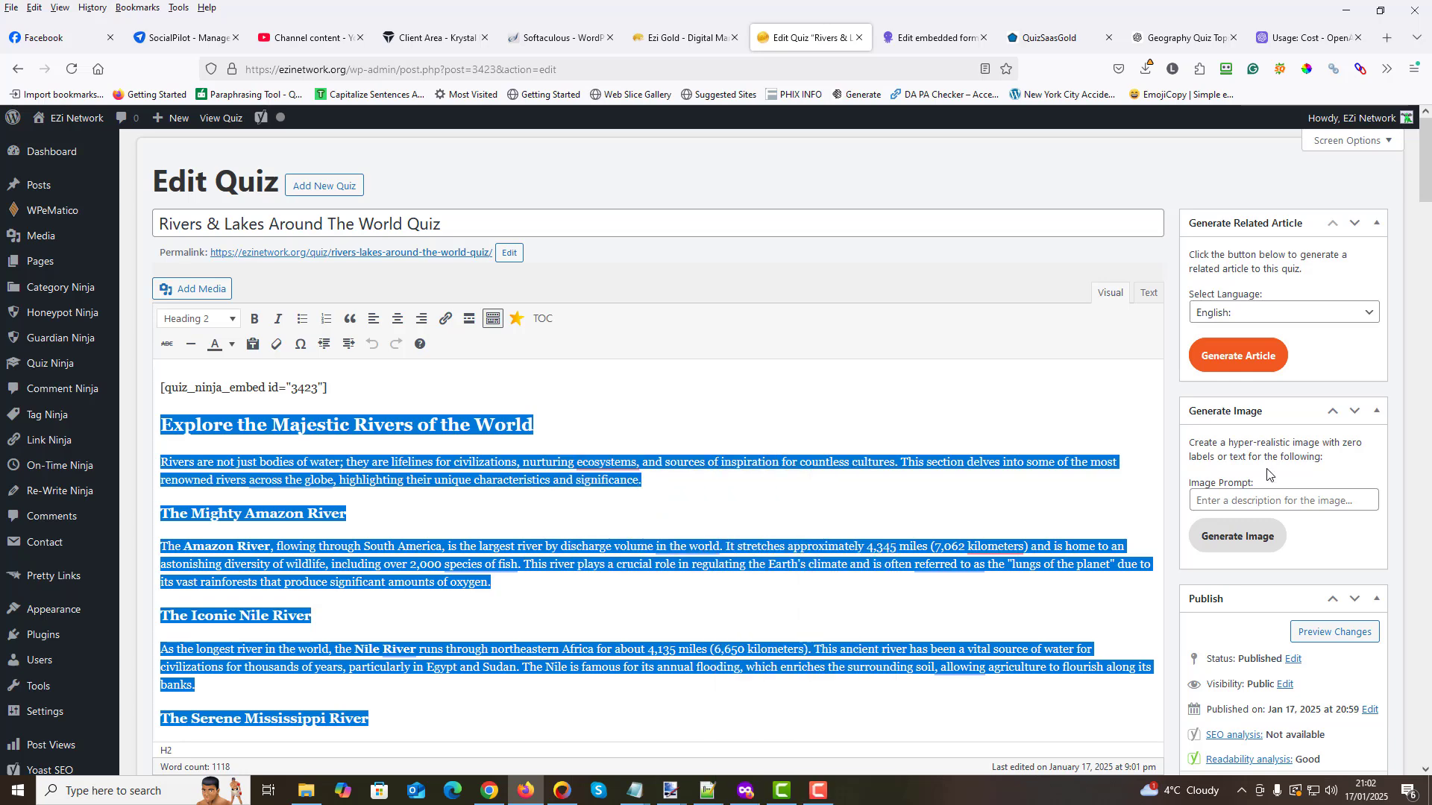
{"action": "left_click", "coordinate": [1201, 499]}
{"action": "right_click", "coordinate": [1203, 501]}
{"action": "left_click", "coordinate": [1230, 604]}
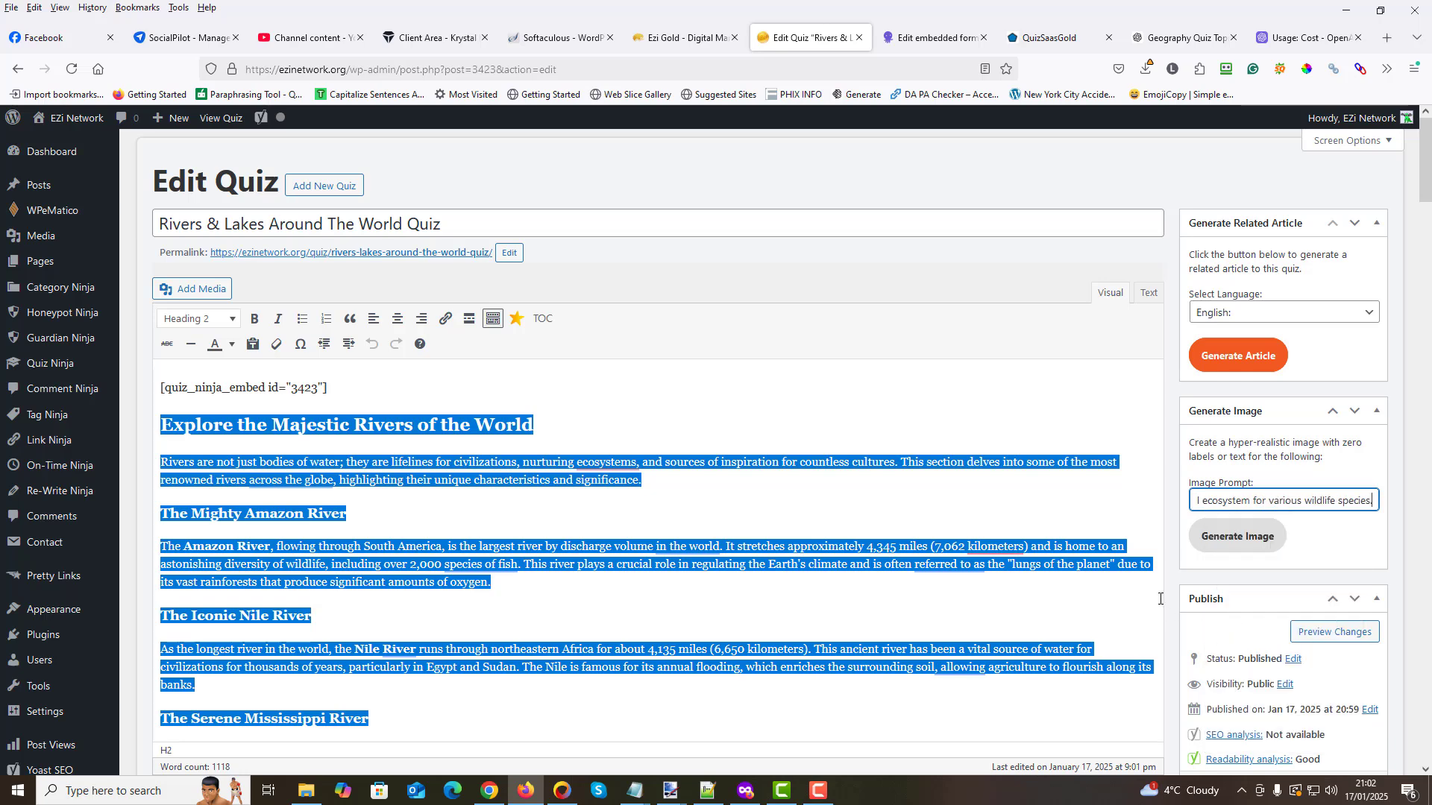
{"action": "left_click", "coordinate": [1220, 545]}
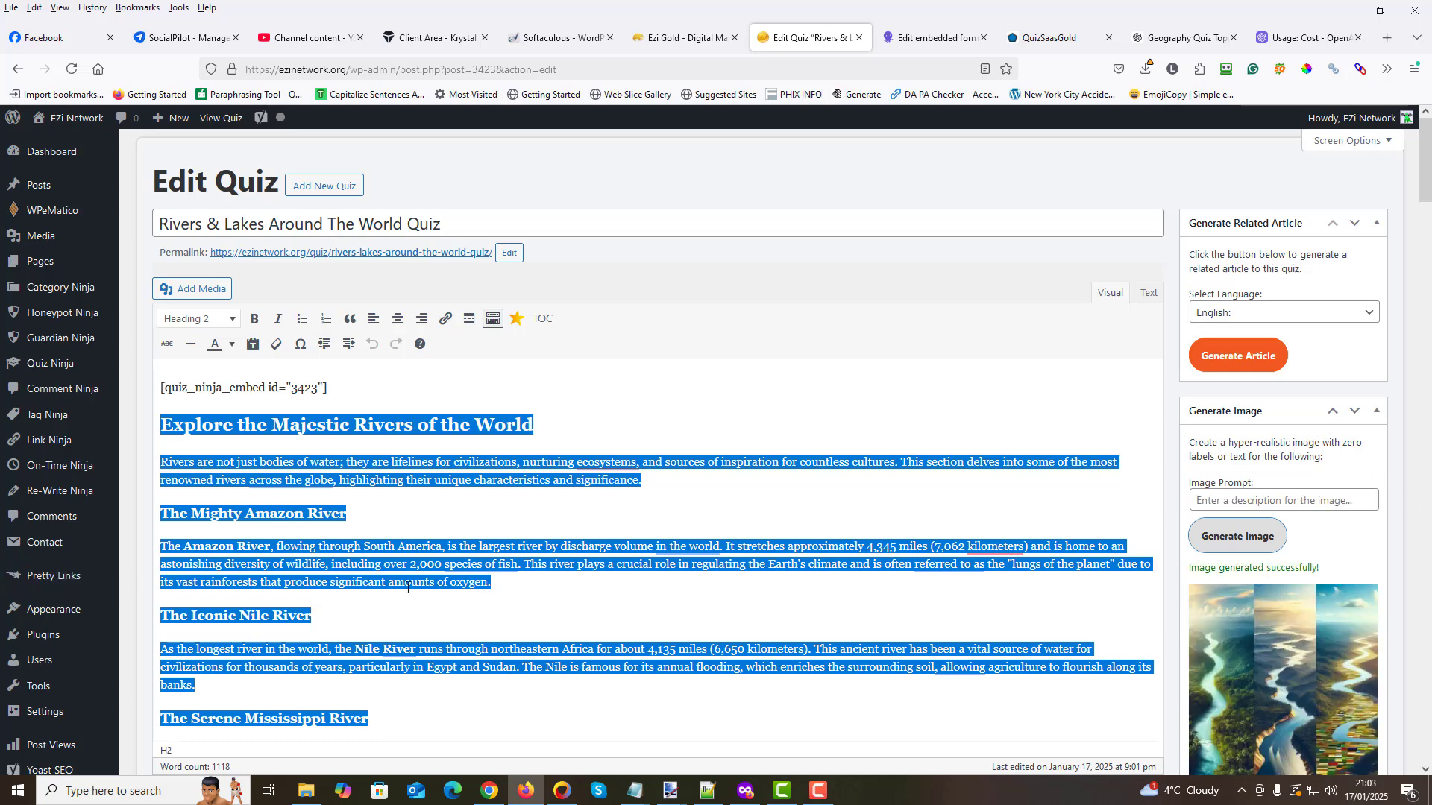
- Insert the generated image into the editor before the "Explore the Majestic Rivers of the World" heading and remove it again
{"action": "scroll", "coordinate": [277, 478], "scroll_direction": "down", "scroll_amount": 2}
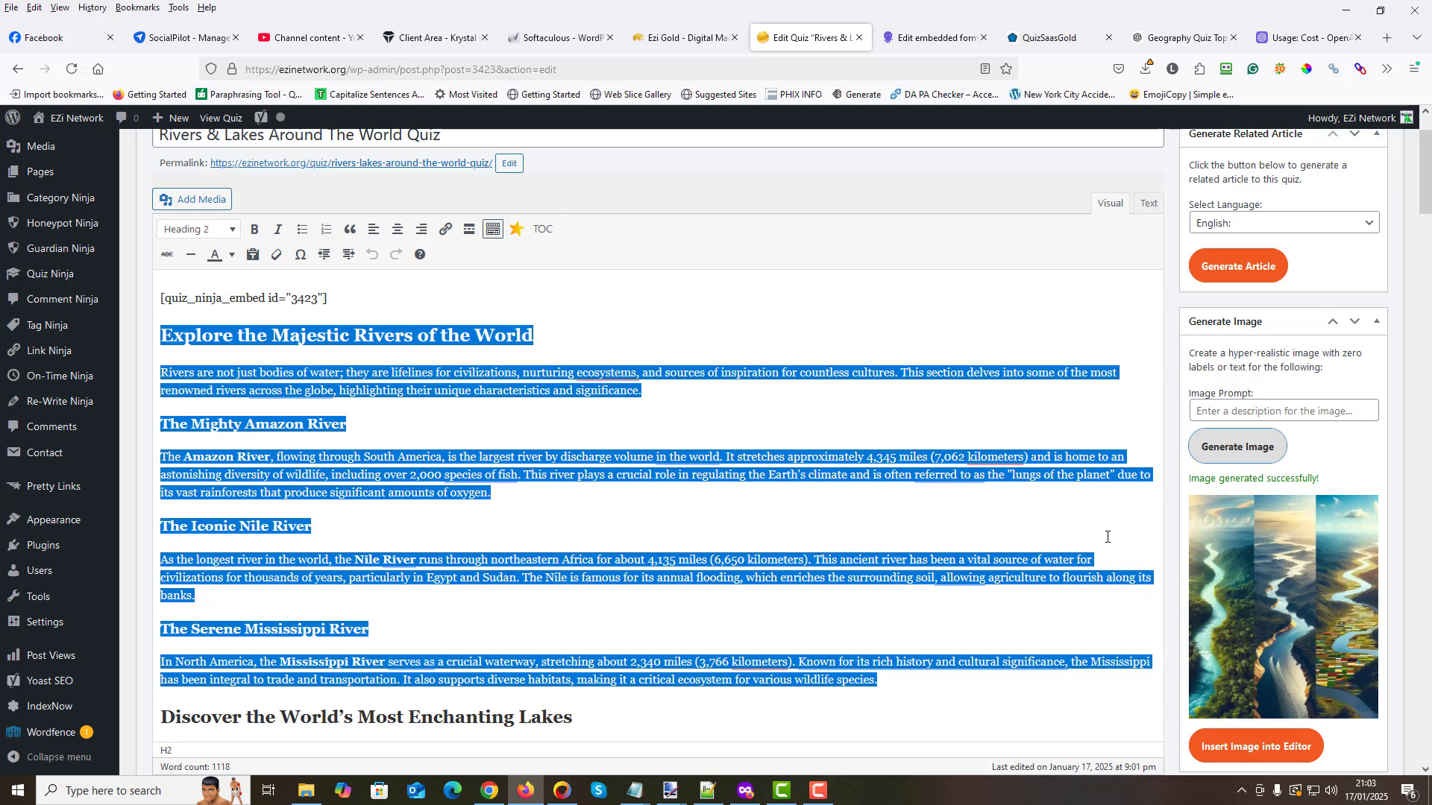
{"action": "left_click", "coordinate": [168, 328]}
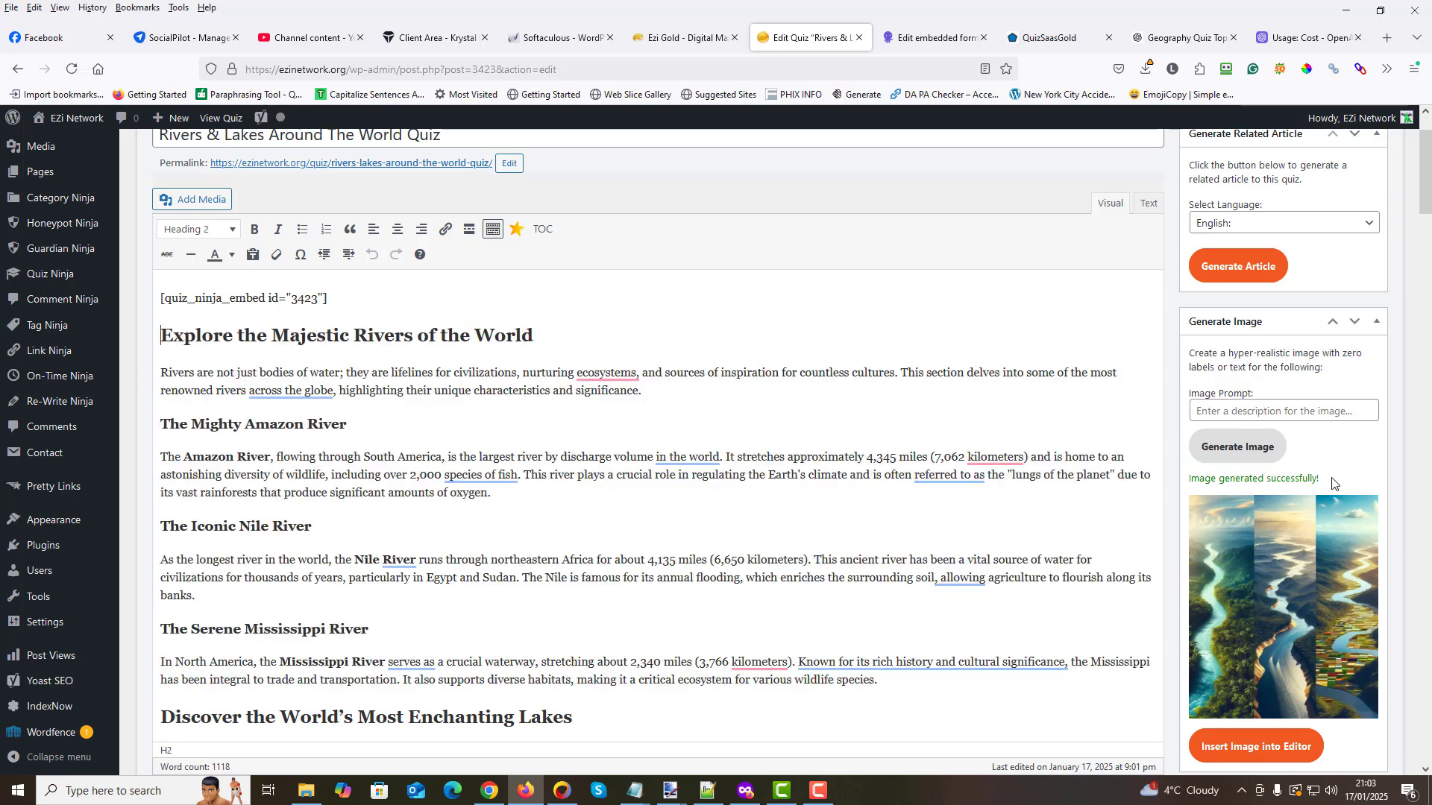
{"action": "scroll", "coordinate": [1333, 484], "scroll_direction": "down", "scroll_amount": 2}
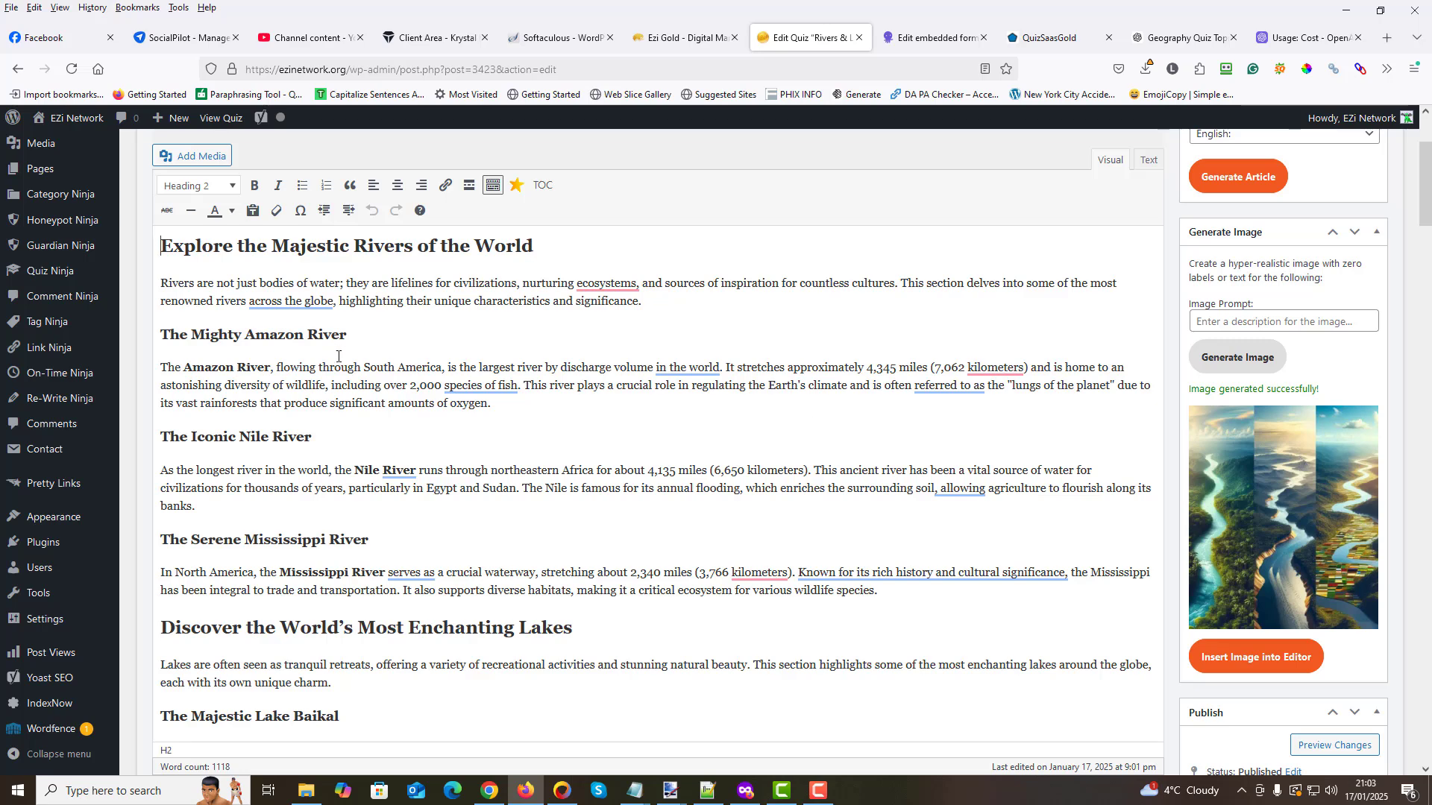
{"action": "scroll", "coordinate": [553, 429], "scroll_direction": "up", "scroll_amount": 3}
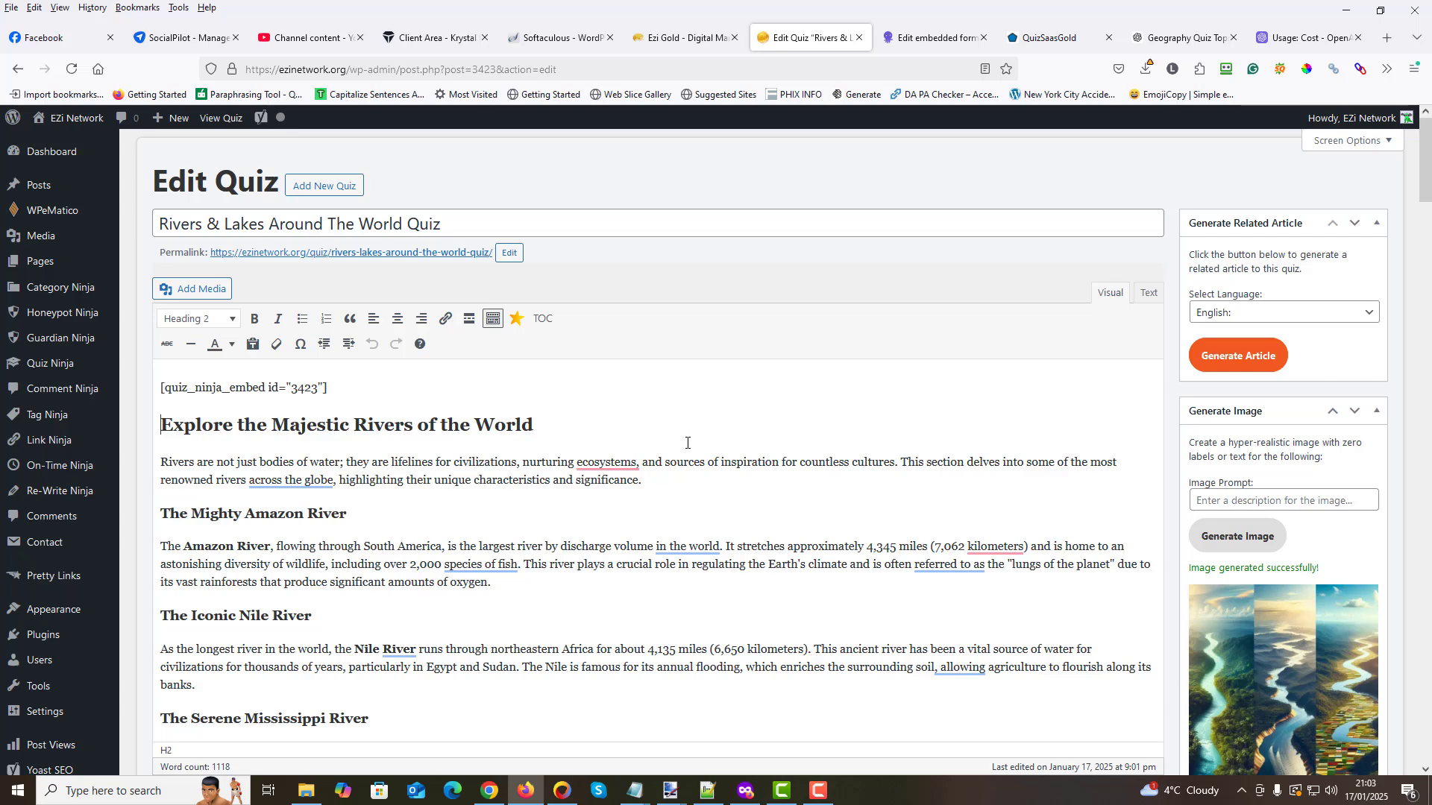
{"action": "scroll", "coordinate": [745, 445], "scroll_direction": "down", "scroll_amount": 2}
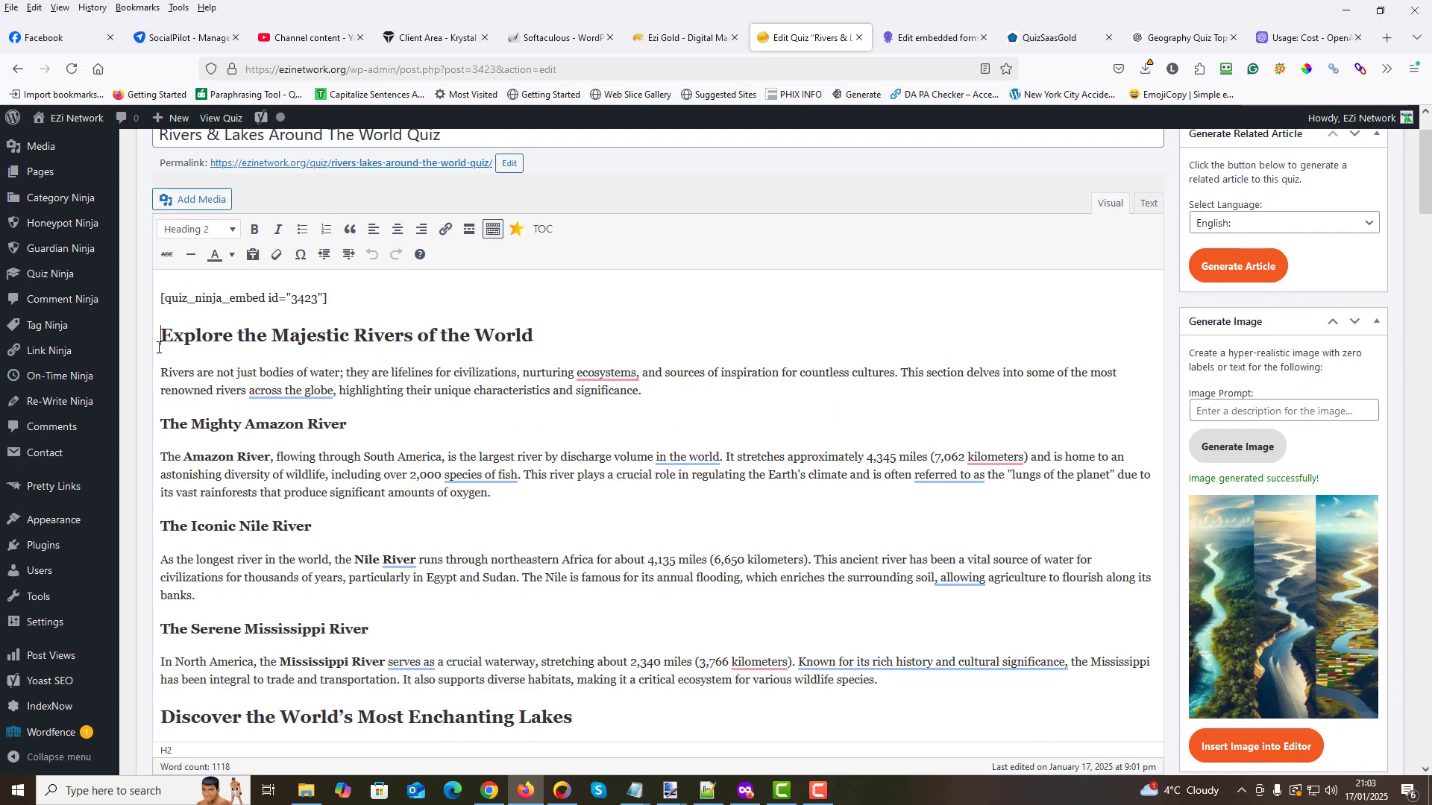
{"action": "left_click", "coordinate": [1246, 748]}
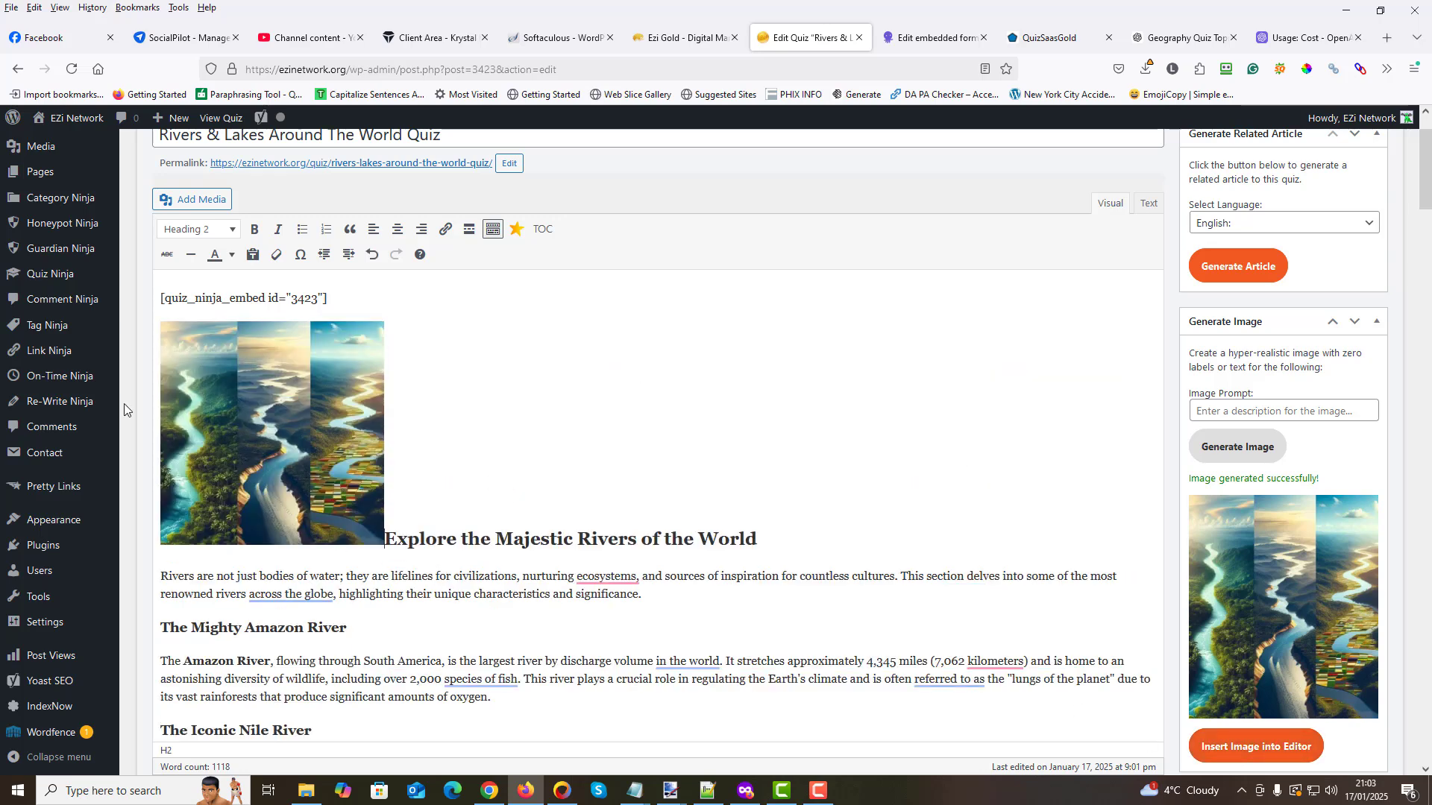
{"action": "left_click", "coordinate": [267, 444]}
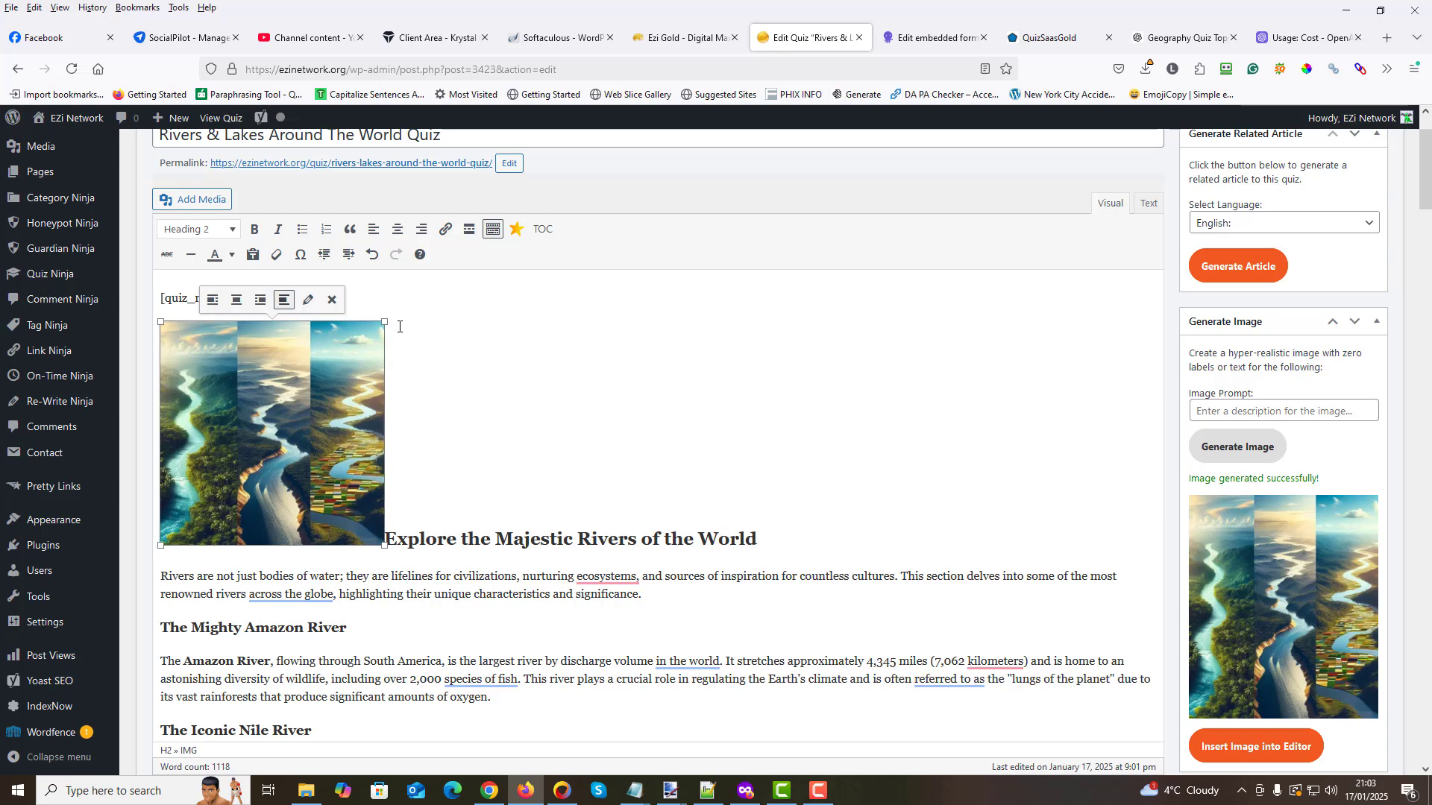
{"action": "left_click", "coordinate": [332, 301]}
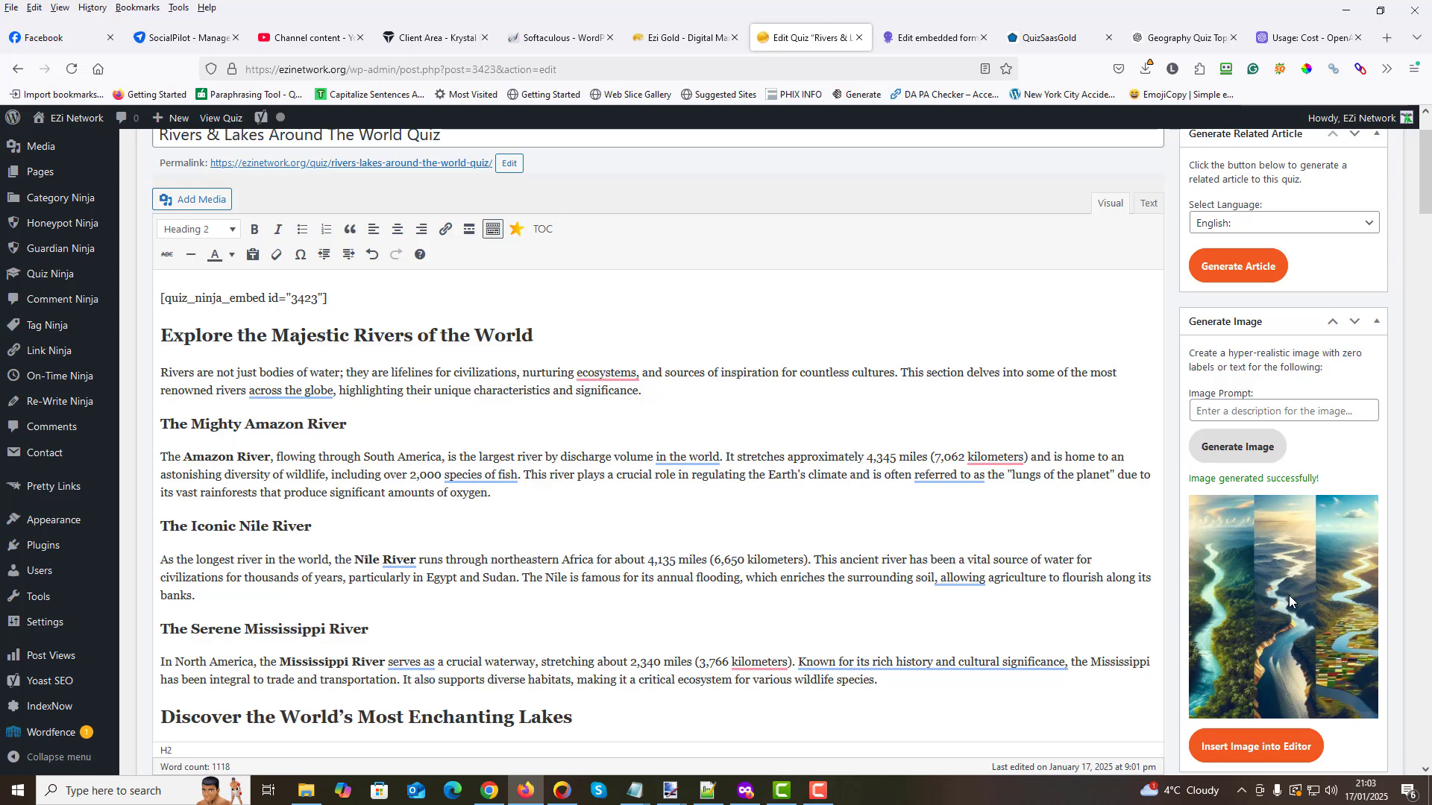
- Place the generated preview image into the article on its own line above the "Explore the Majestic Rivers of the World" heading
{"action": "left_click_drag", "start_coordinate": [1289, 595], "coordinate": [167, 343]}
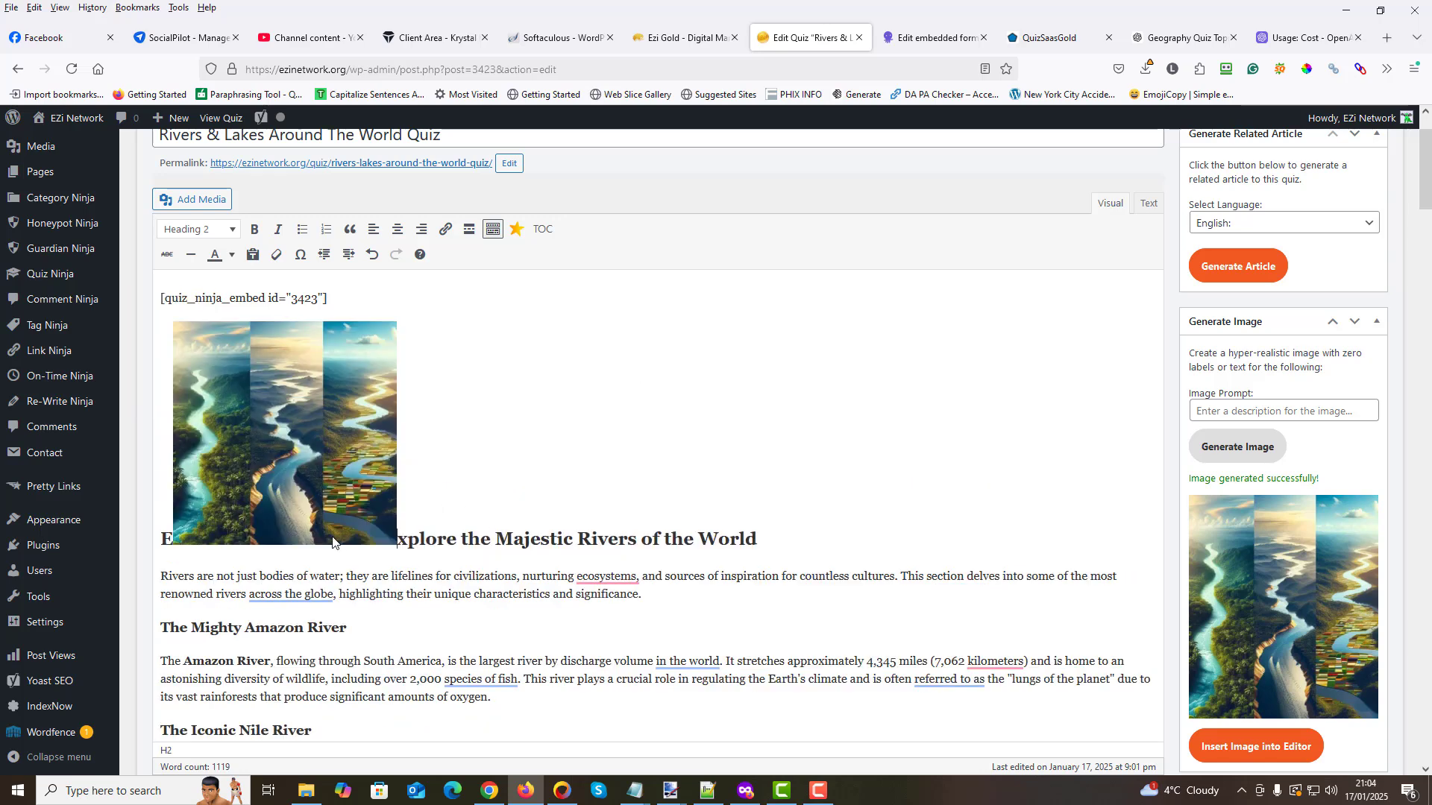
{"action": "left_click", "coordinate": [297, 417]}
{"action": "left_click_drag", "start_coordinate": [298, 417], "coordinate": [148, 511]}
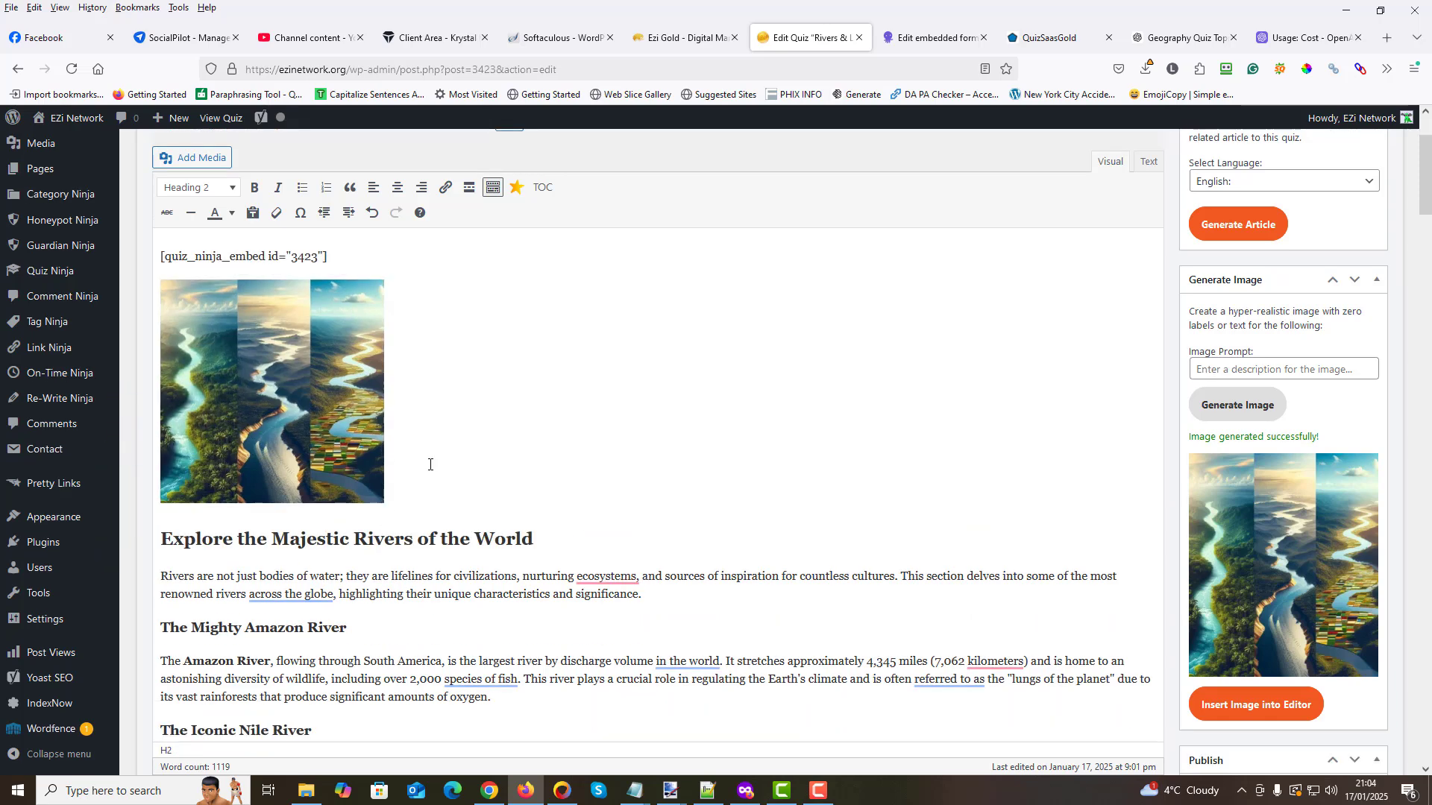
- Try left, right and centre alignment on the placed article image, and remove the image from the article
{"action": "left_click", "coordinate": [299, 380]}
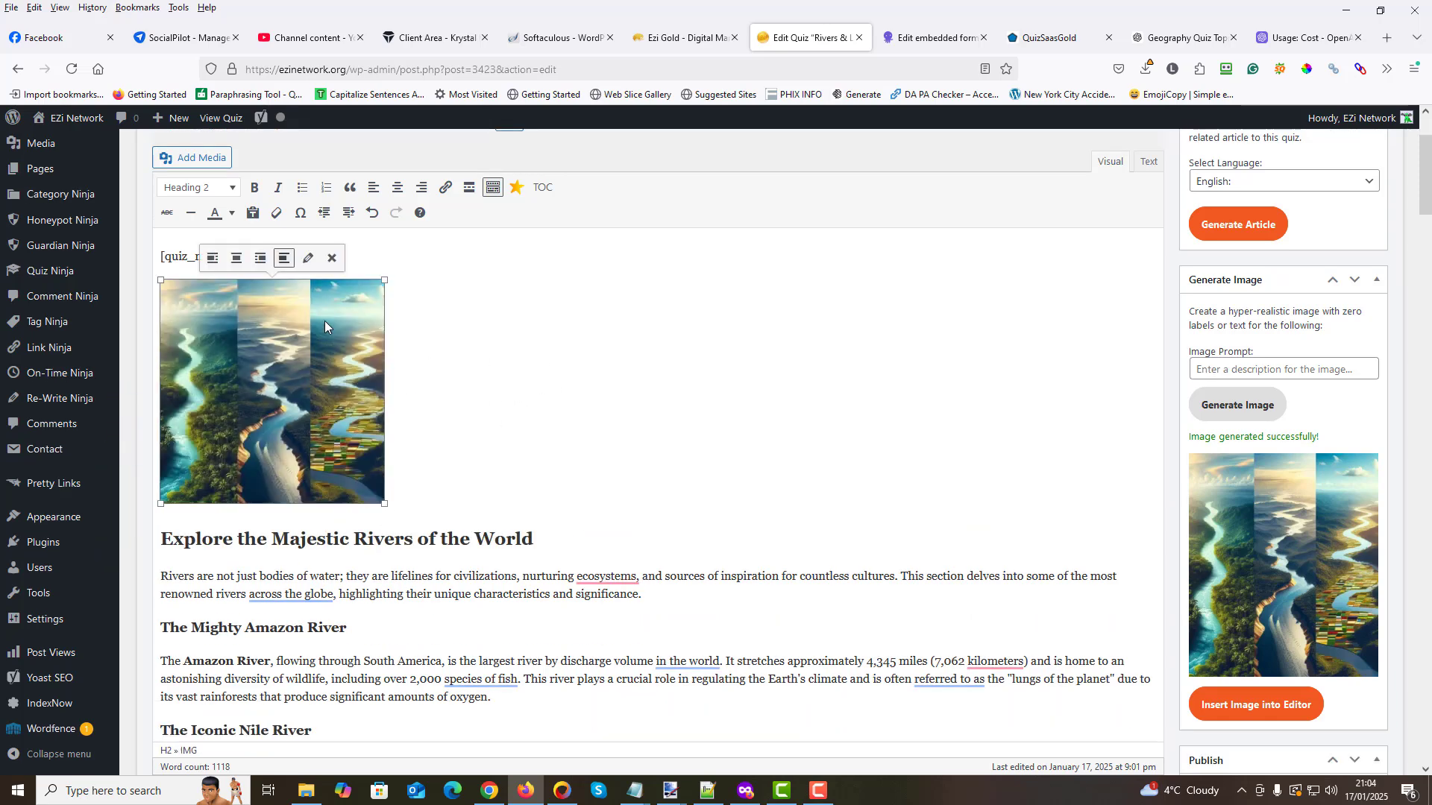
{"action": "left_click", "coordinate": [213, 258]}
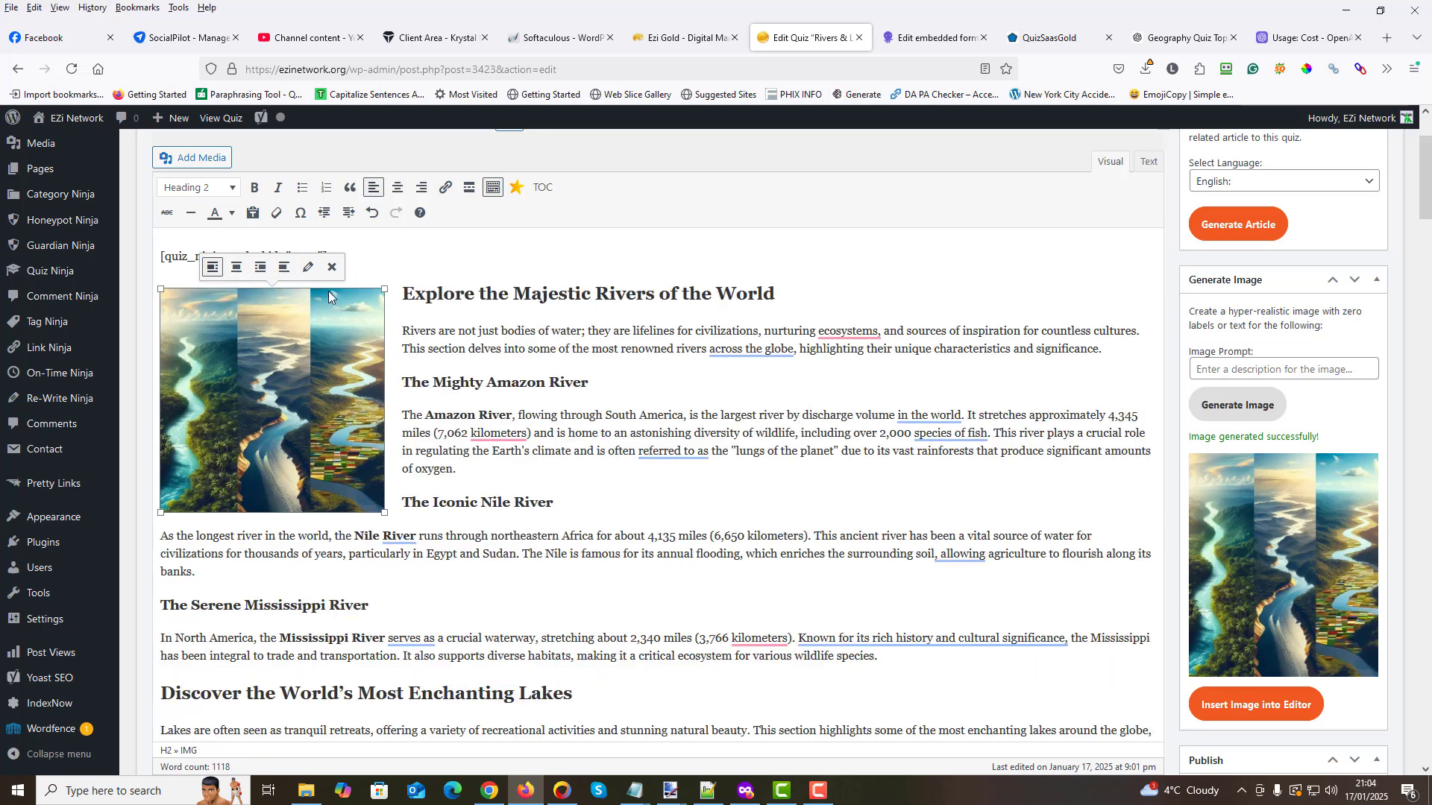
{"action": "left_click", "coordinate": [261, 267]}
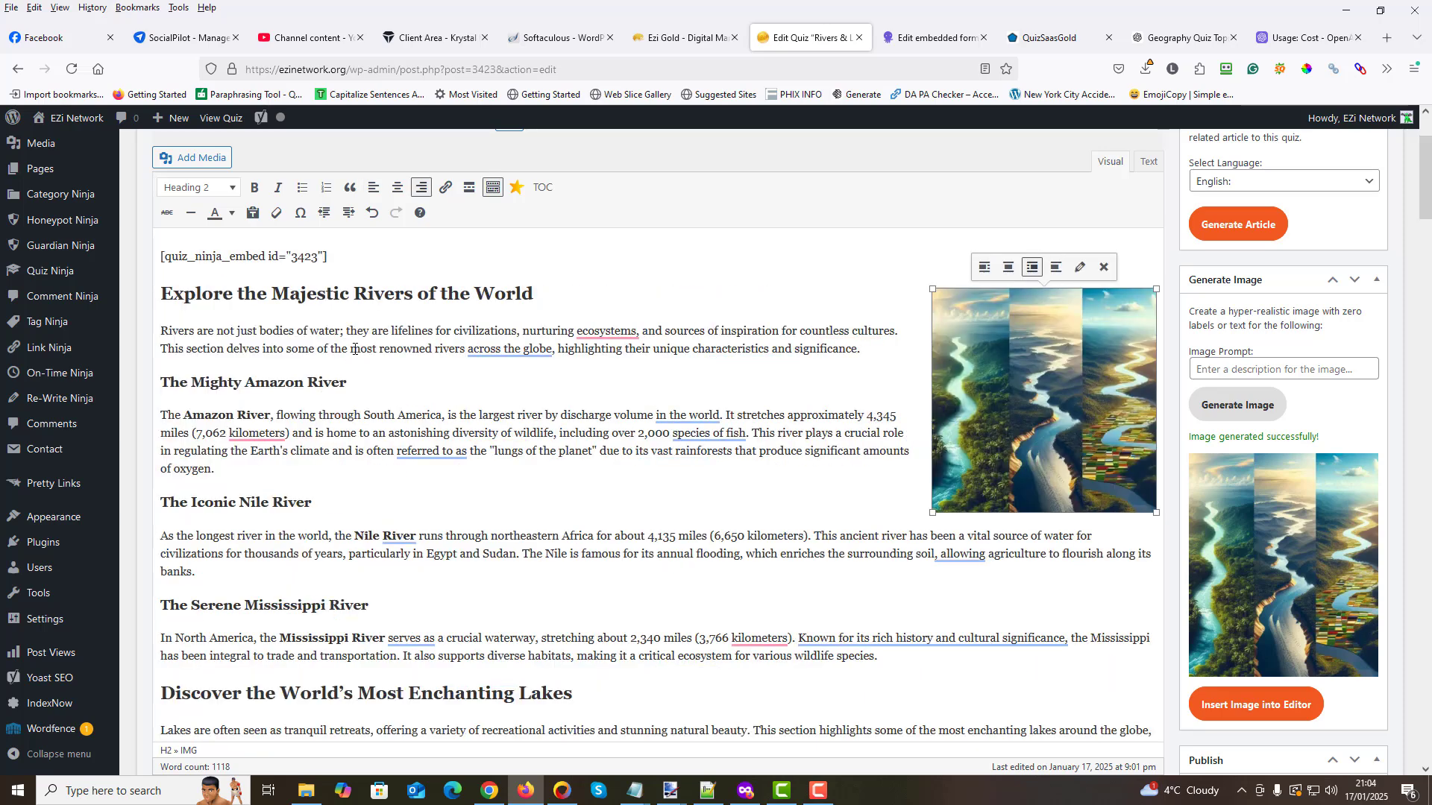
{"action": "left_click", "coordinate": [1001, 267]}
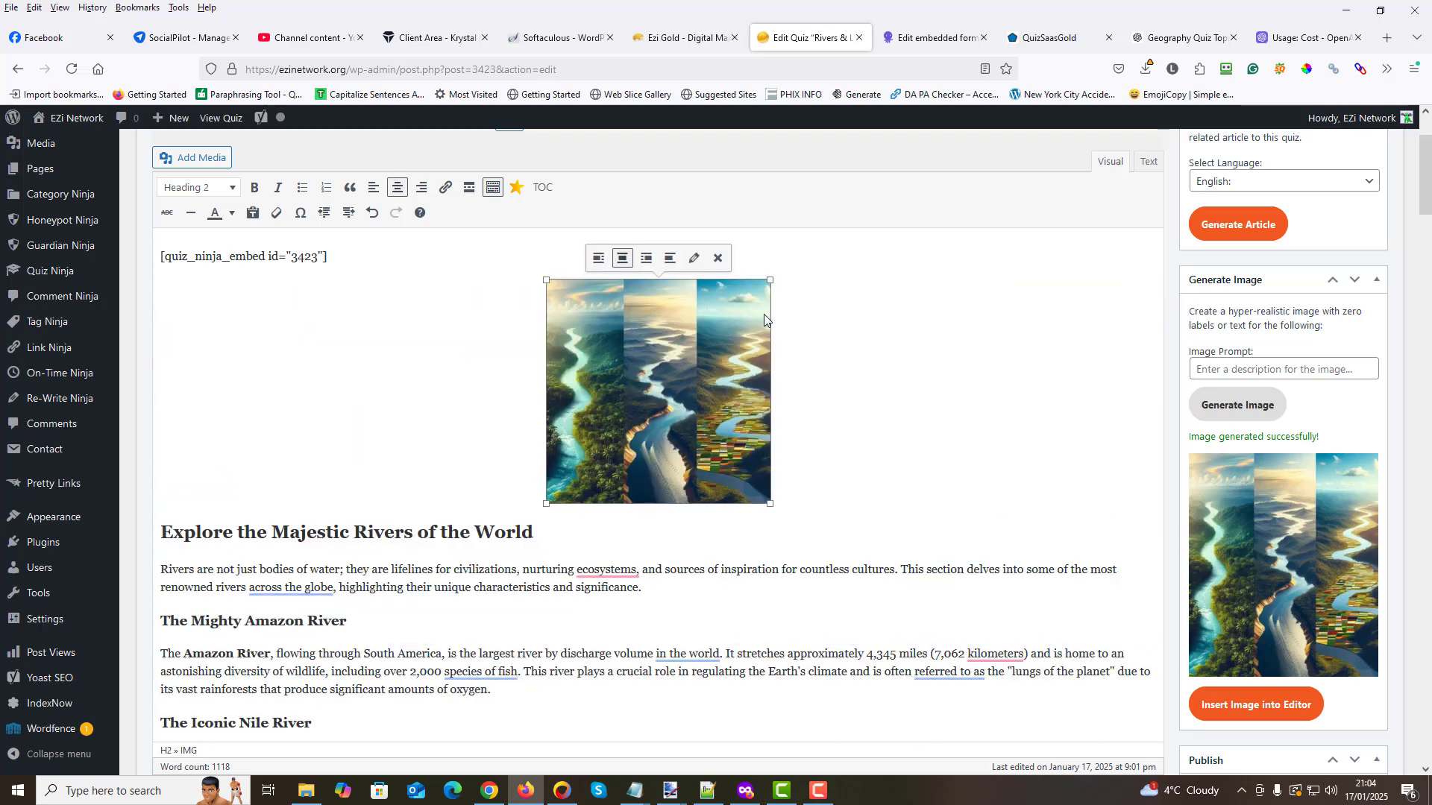
{"action": "left_click", "coordinate": [718, 258]}
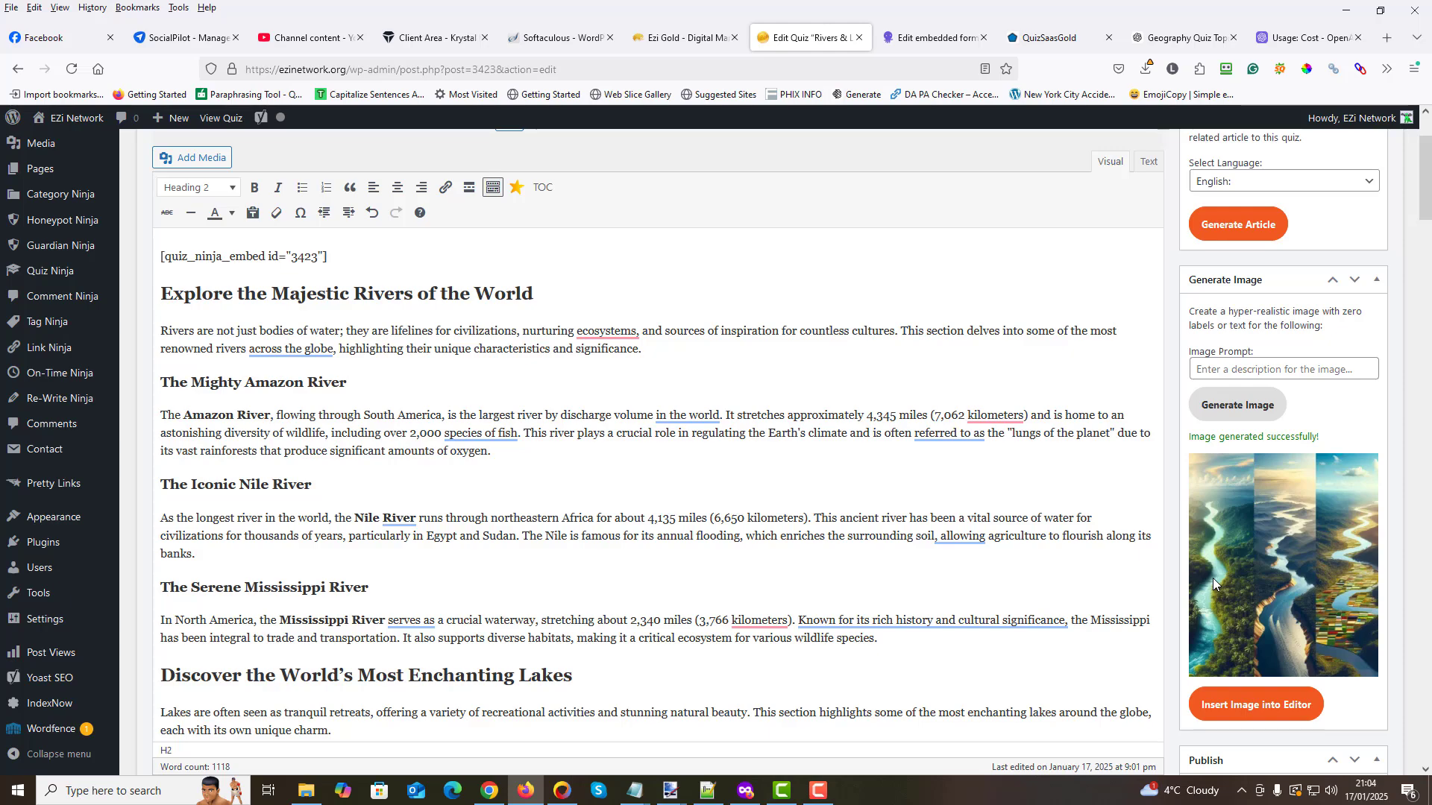
- Set the generated three-panel rivers image from the media library as the quiz's featured image
{"action": "scroll", "coordinate": [1224, 562], "scroll_direction": "down", "scroll_amount": 8}
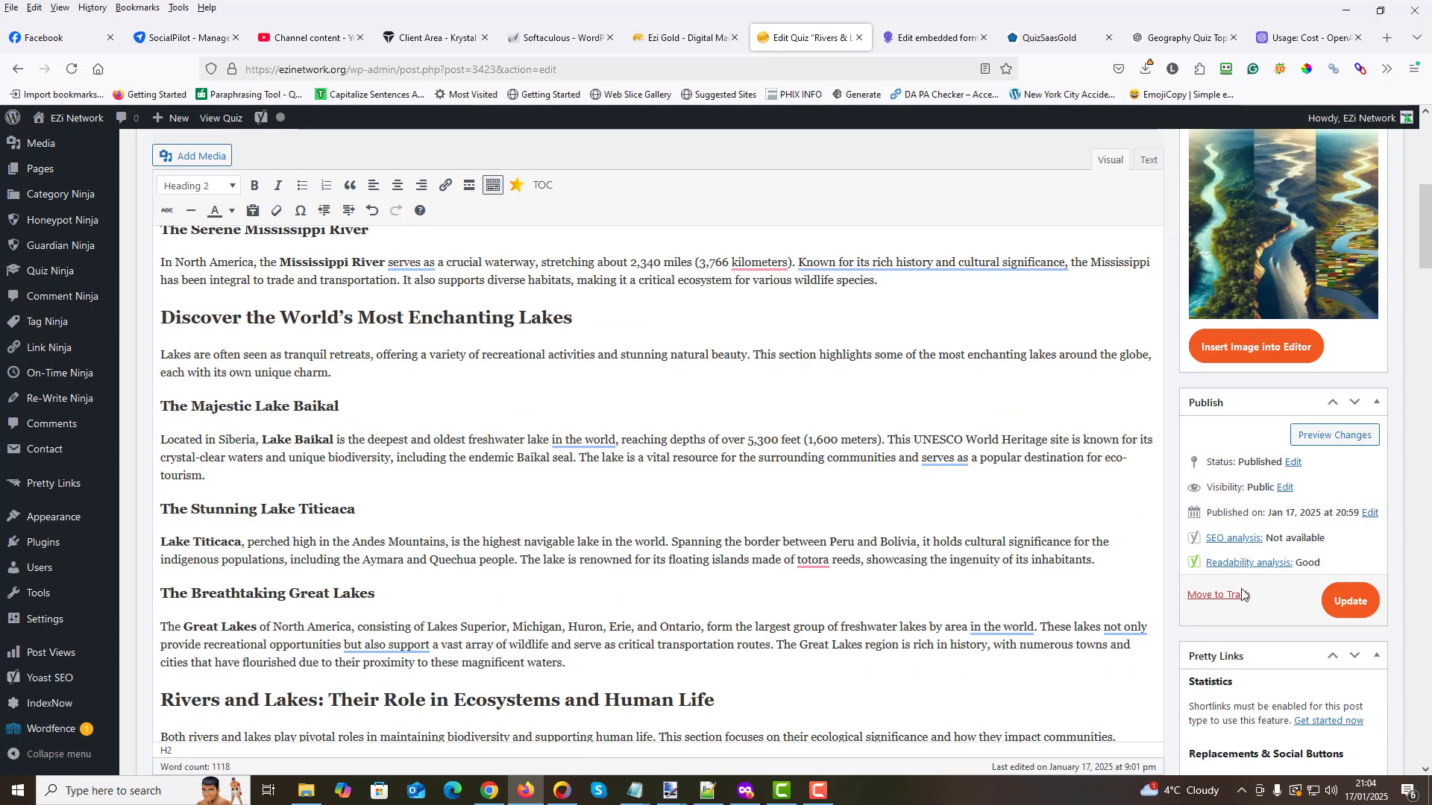
{"action": "left_click", "coordinate": [1230, 721]}
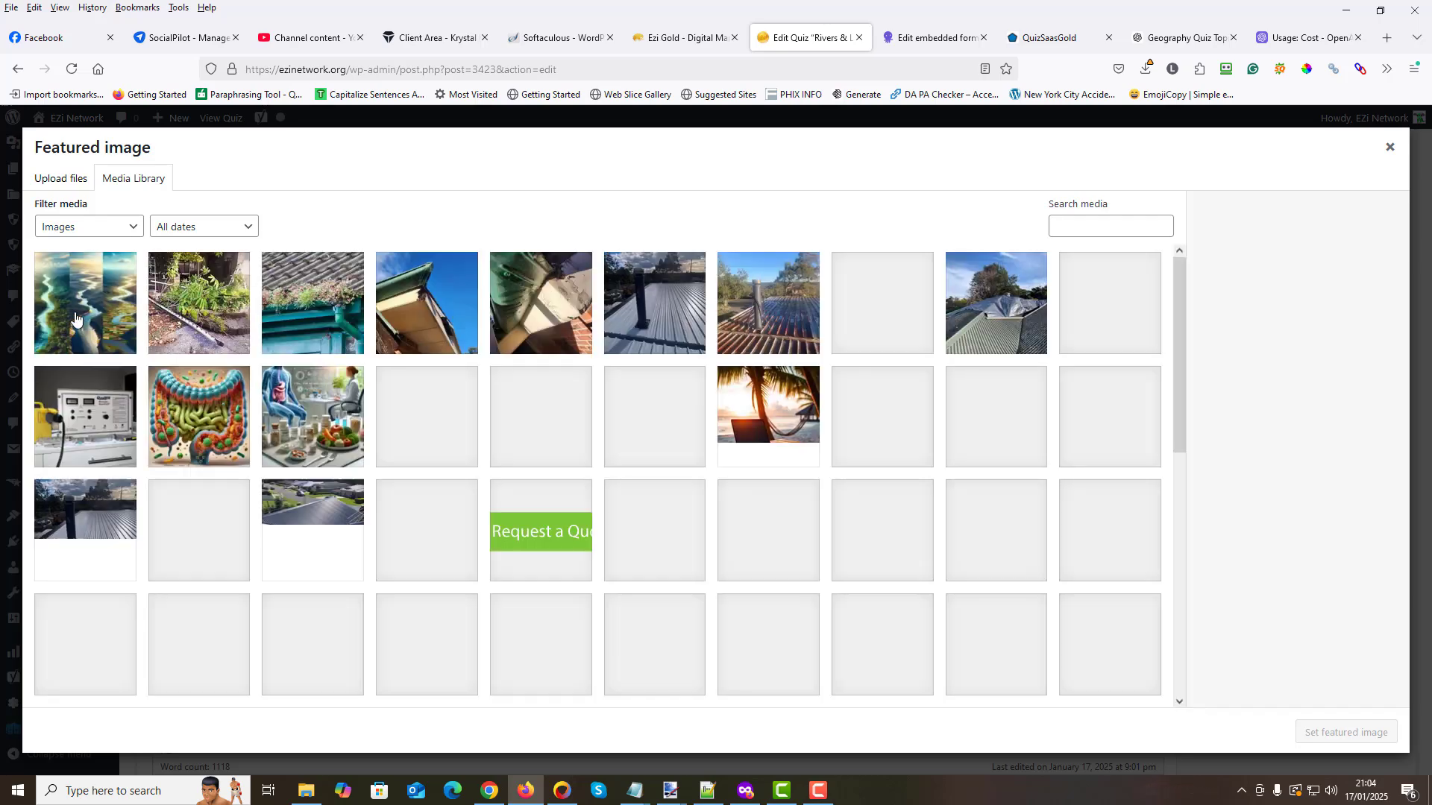
{"action": "left_click", "coordinate": [85, 303]}
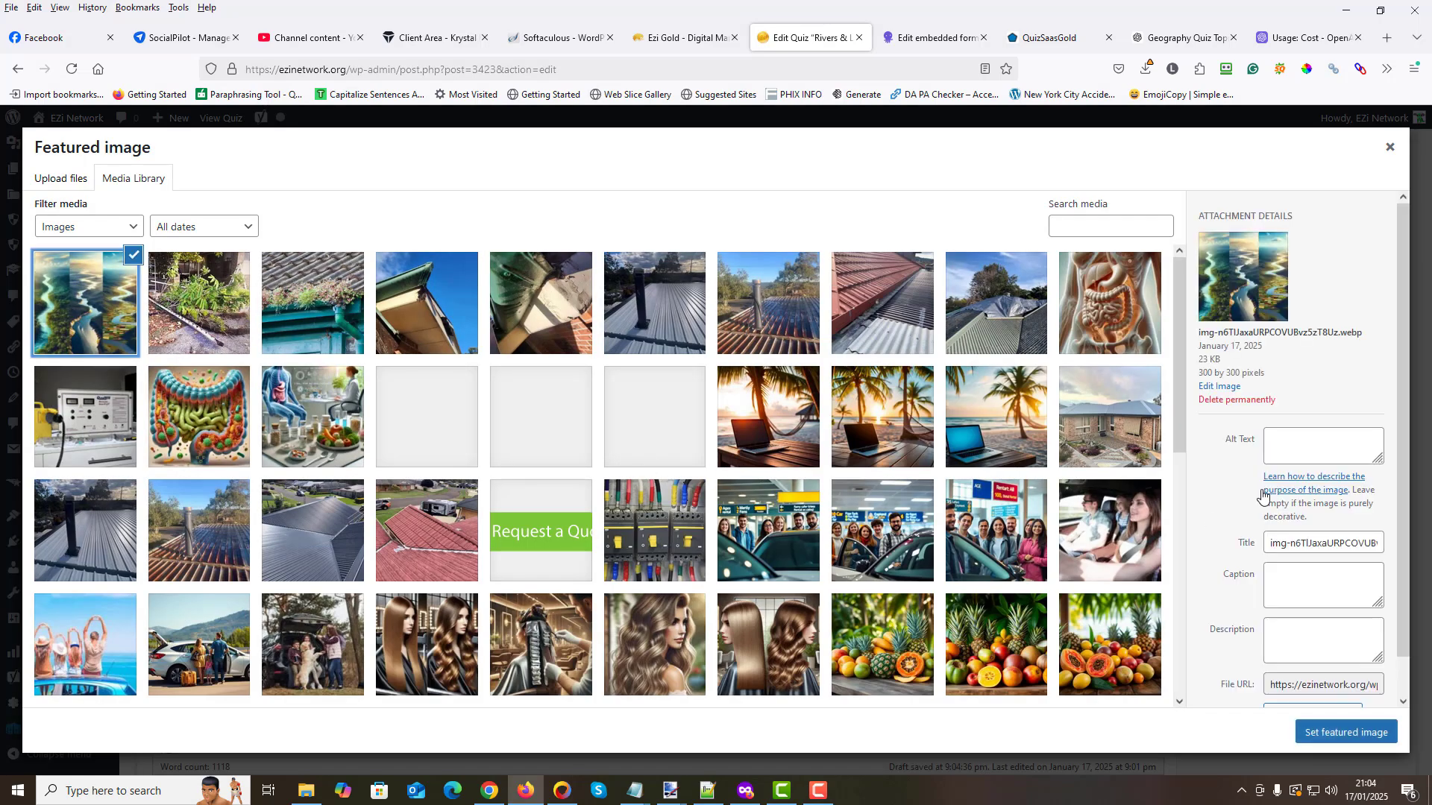
{"action": "left_click", "coordinate": [1349, 737]}
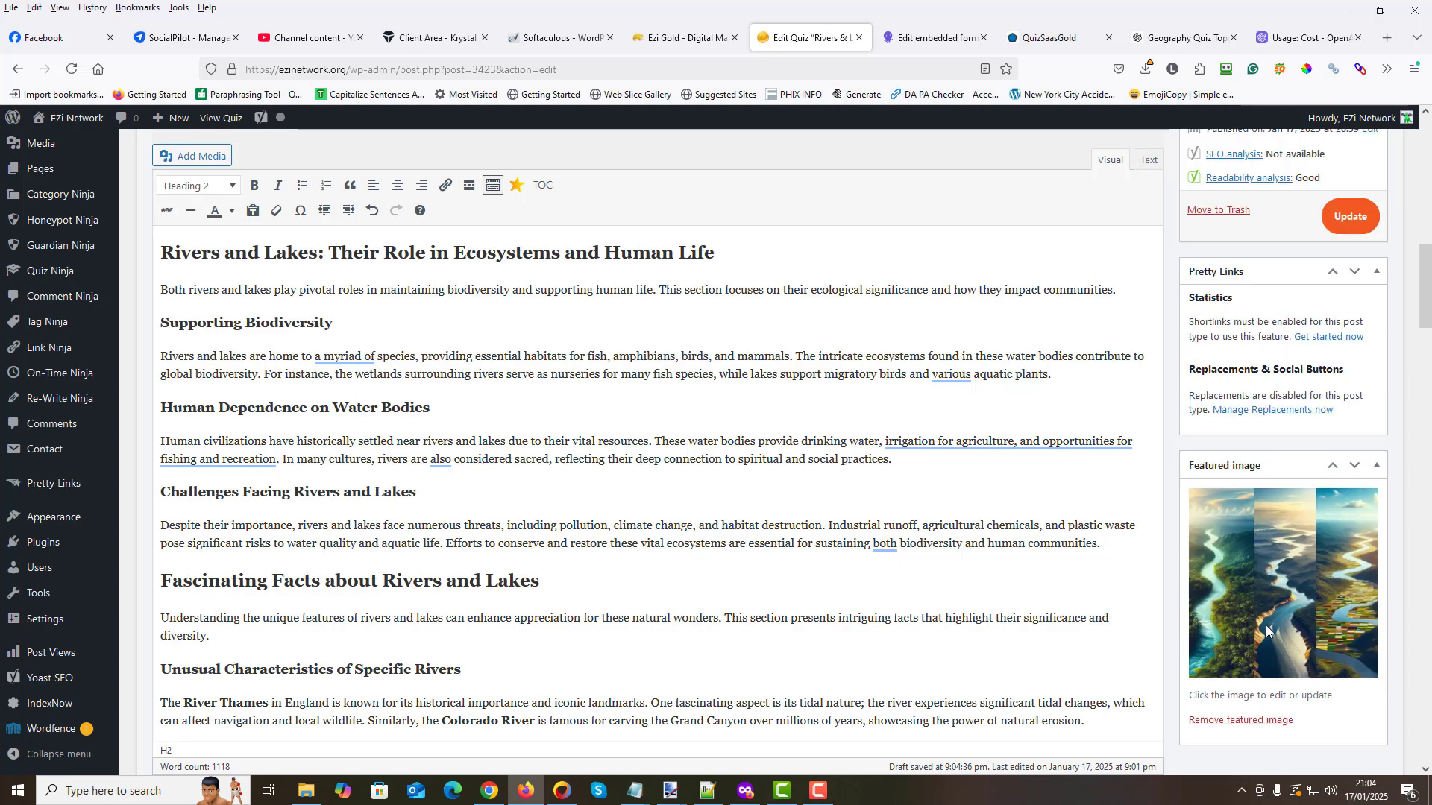
- Look through the article's river and lake sections for text suitable as another image prompt and return to the beginning
{"action": "scroll", "coordinate": [761, 416], "scroll_direction": "up", "scroll_amount": 20}
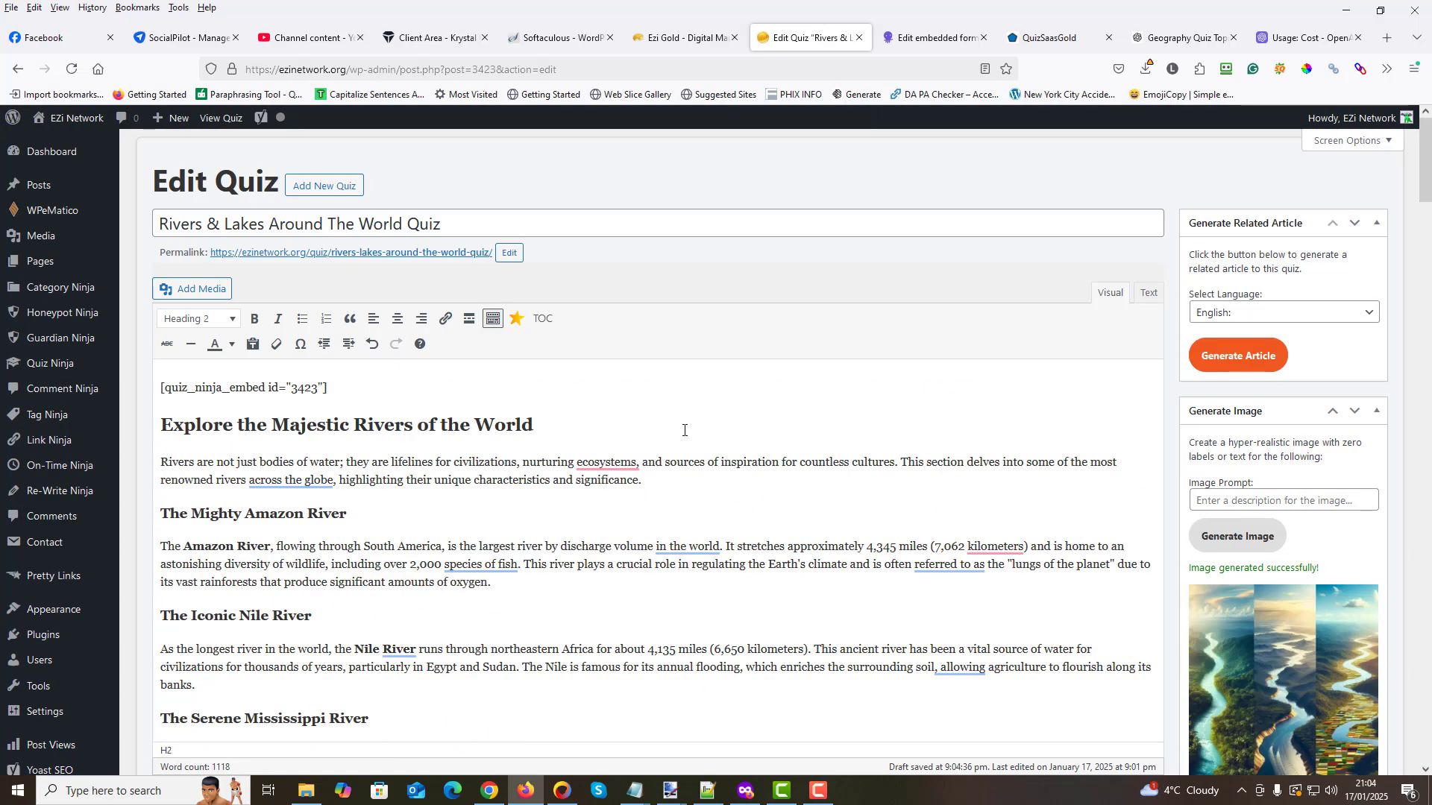
{"action": "scroll", "coordinate": [680, 447], "scroll_direction": "down", "scroll_amount": 3}
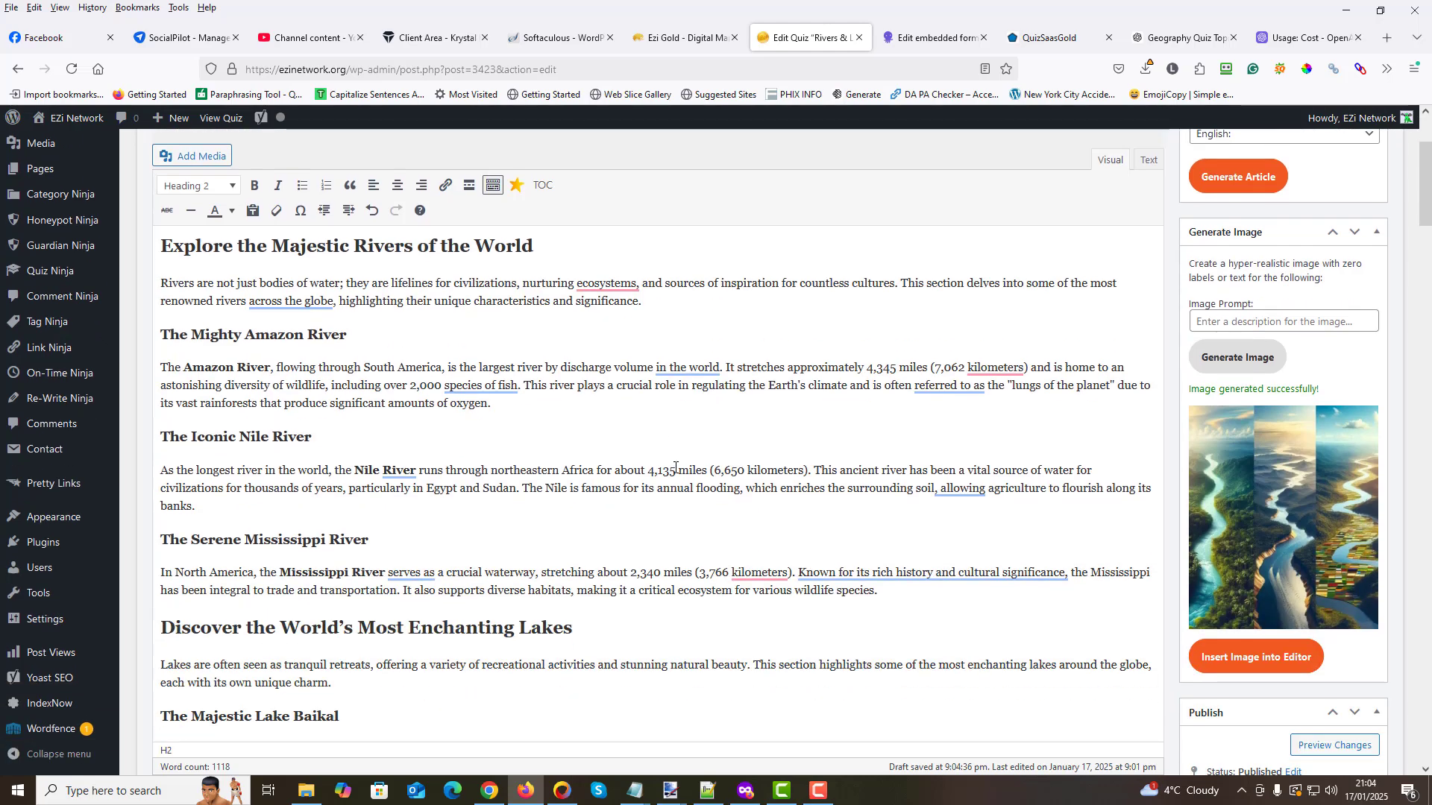
{"action": "scroll", "coordinate": [676, 468], "scroll_direction": "up", "scroll_amount": 3}
{"action": "scroll", "coordinate": [675, 467], "scroll_direction": "down", "scroll_amount": 3}
{"action": "scroll", "coordinate": [675, 468], "scroll_direction": "down", "scroll_amount": 6}
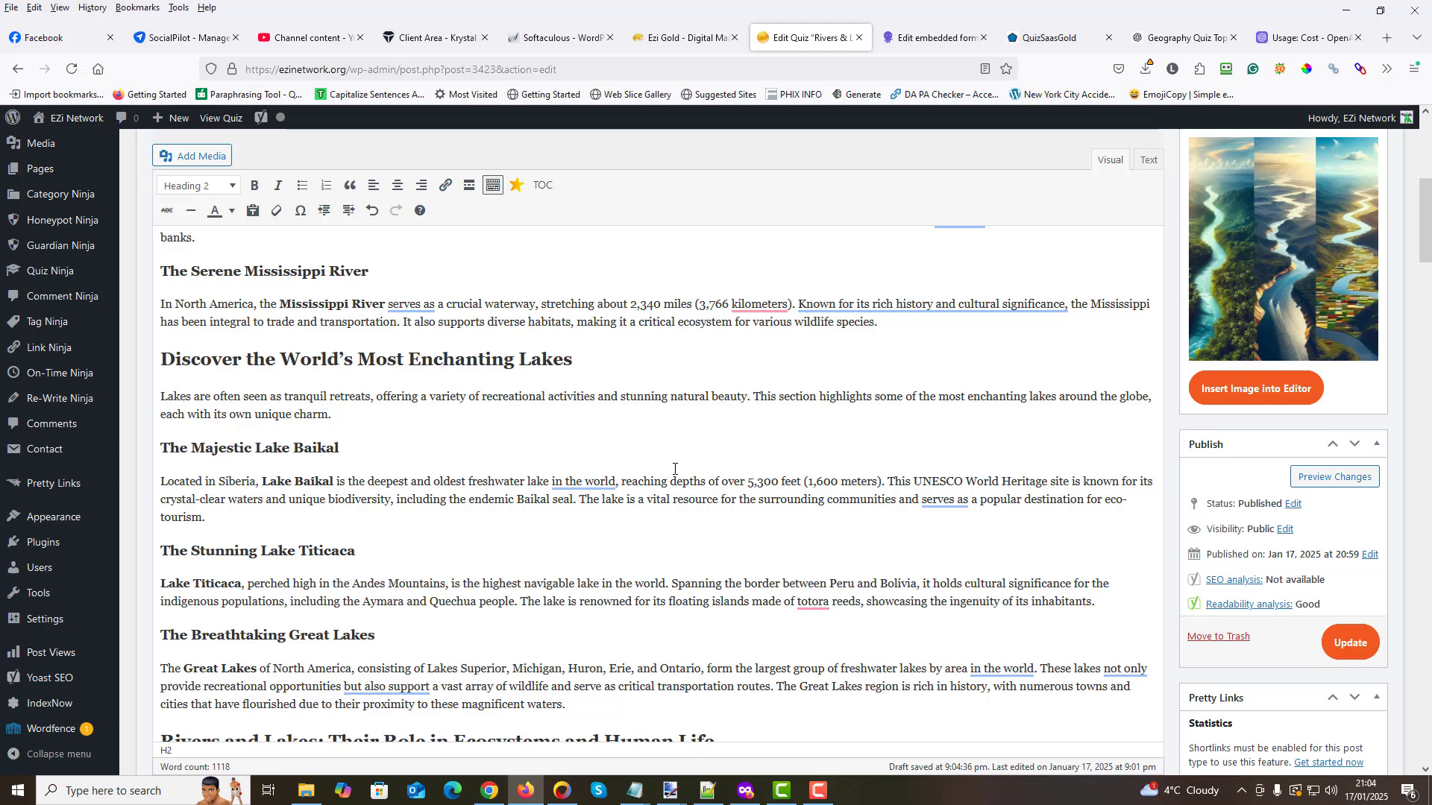
{"action": "scroll", "coordinate": [674, 469], "scroll_direction": "up", "scroll_amount": 3}
{"action": "scroll", "coordinate": [674, 470], "scroll_direction": "up", "scroll_amount": 5}
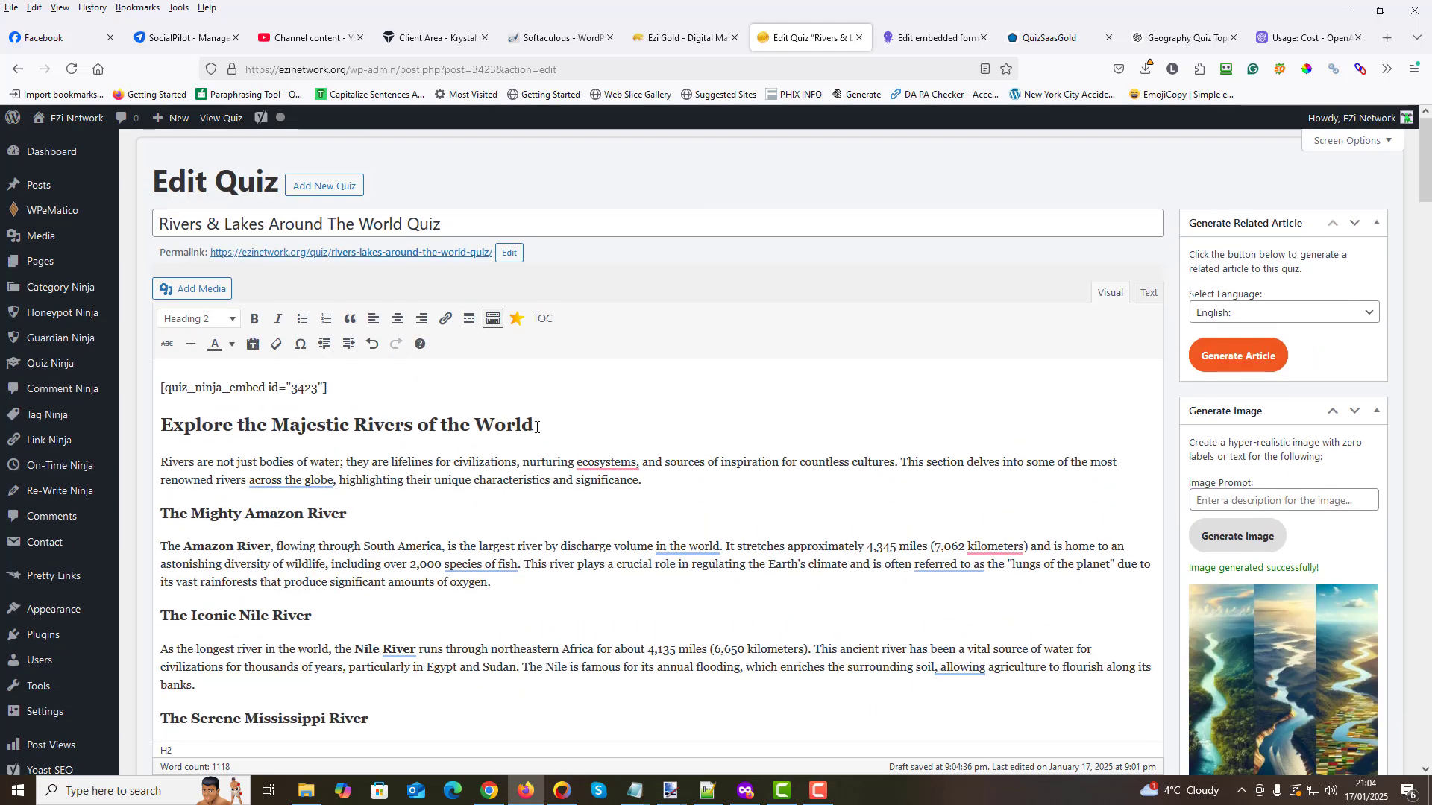
- Generate another image using the "Explore the Majestic Rivers of the World" heading and its introductory paragraph as the image prompt
{"action": "scroll", "coordinate": [448, 447], "scroll_direction": "down", "scroll_amount": 2}
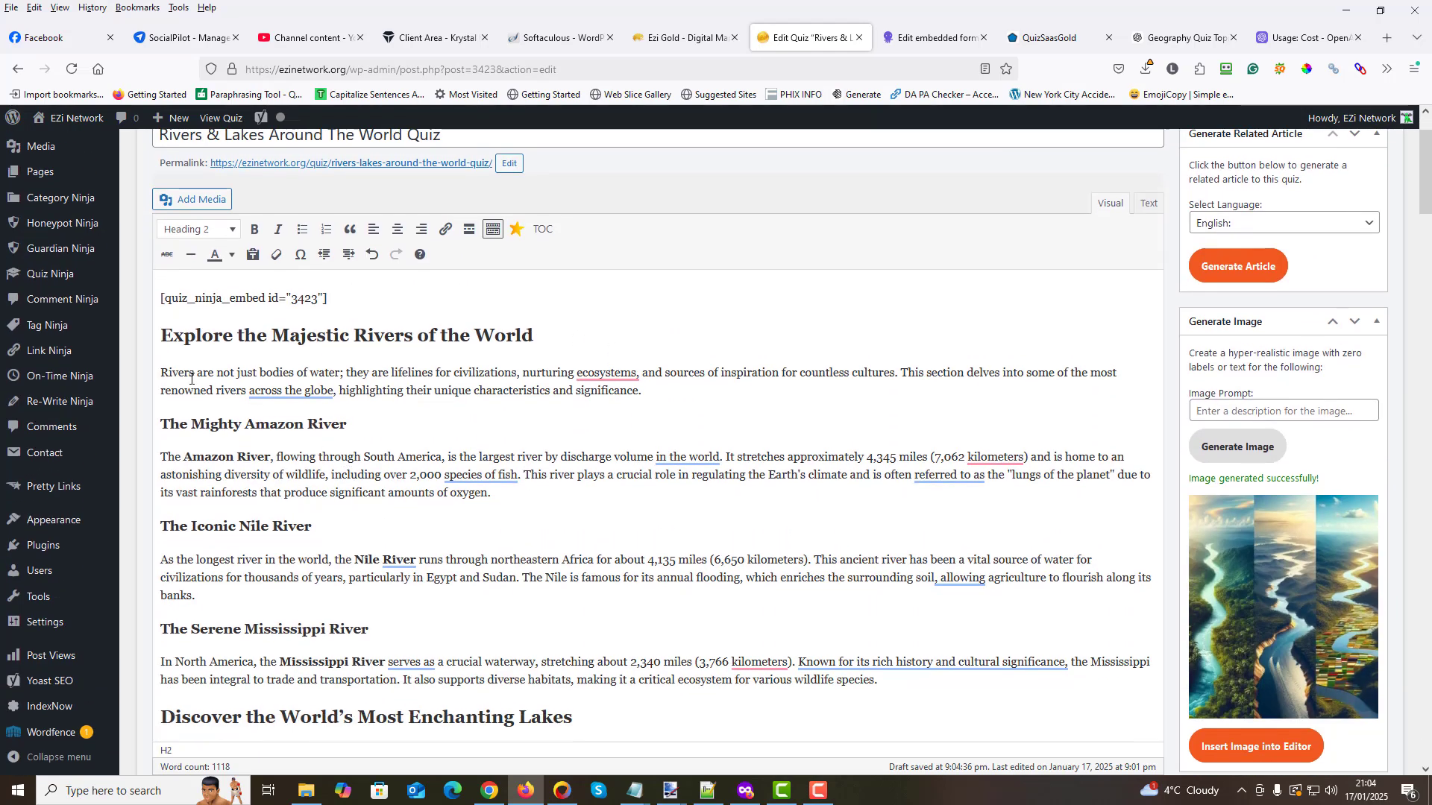
{"action": "mouse_move", "coordinate": [159, 335]}
{"action": "left_mouse_down"}
{"action": "mouse_move", "coordinate": [569, 410]}
{"action": "mouse_move", "coordinate": [644, 393]}
{"action": "mouse_move", "coordinate": [163, 337]}
{"action": "left_mouse_up"}
{"action": "key", "text": "ctrl+c"}
{"action": "right_click", "coordinate": [249, 323]}
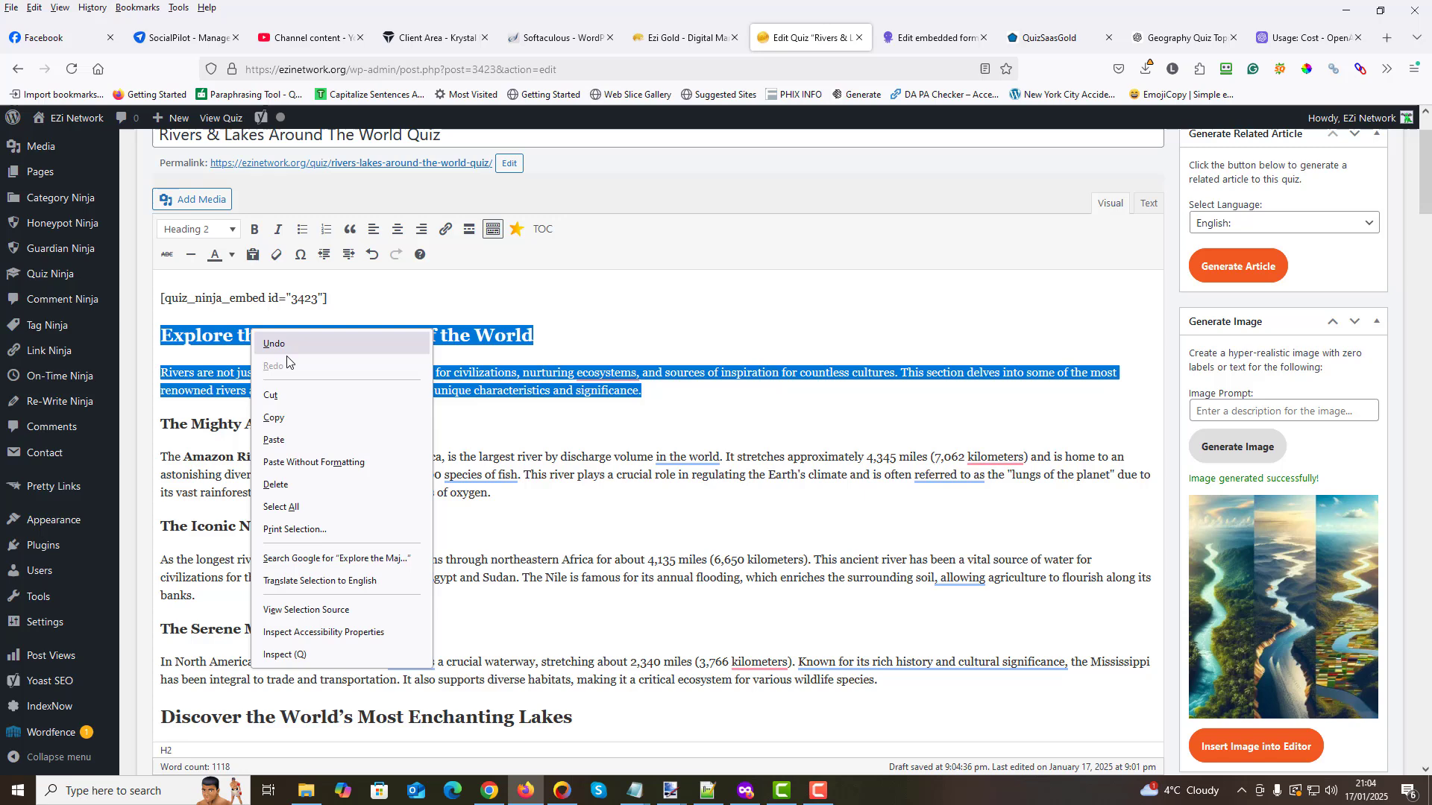
{"action": "left_click", "coordinate": [283, 418]}
{"action": "left_click", "coordinate": [1203, 412]}
{"action": "right_click", "coordinate": [1206, 411]}
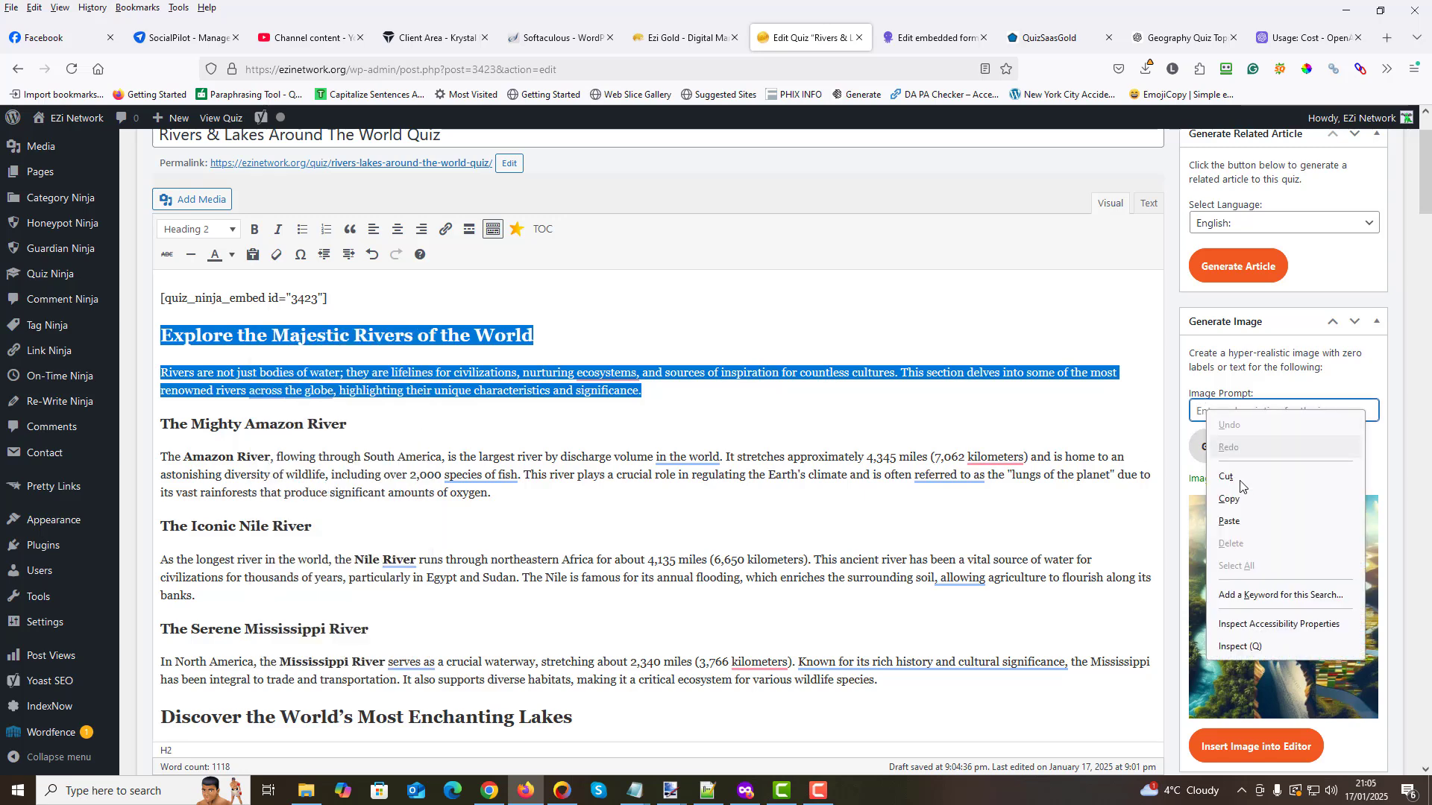
{"action": "left_click", "coordinate": [1229, 521]}
{"action": "left_click", "coordinate": [1237, 446]}
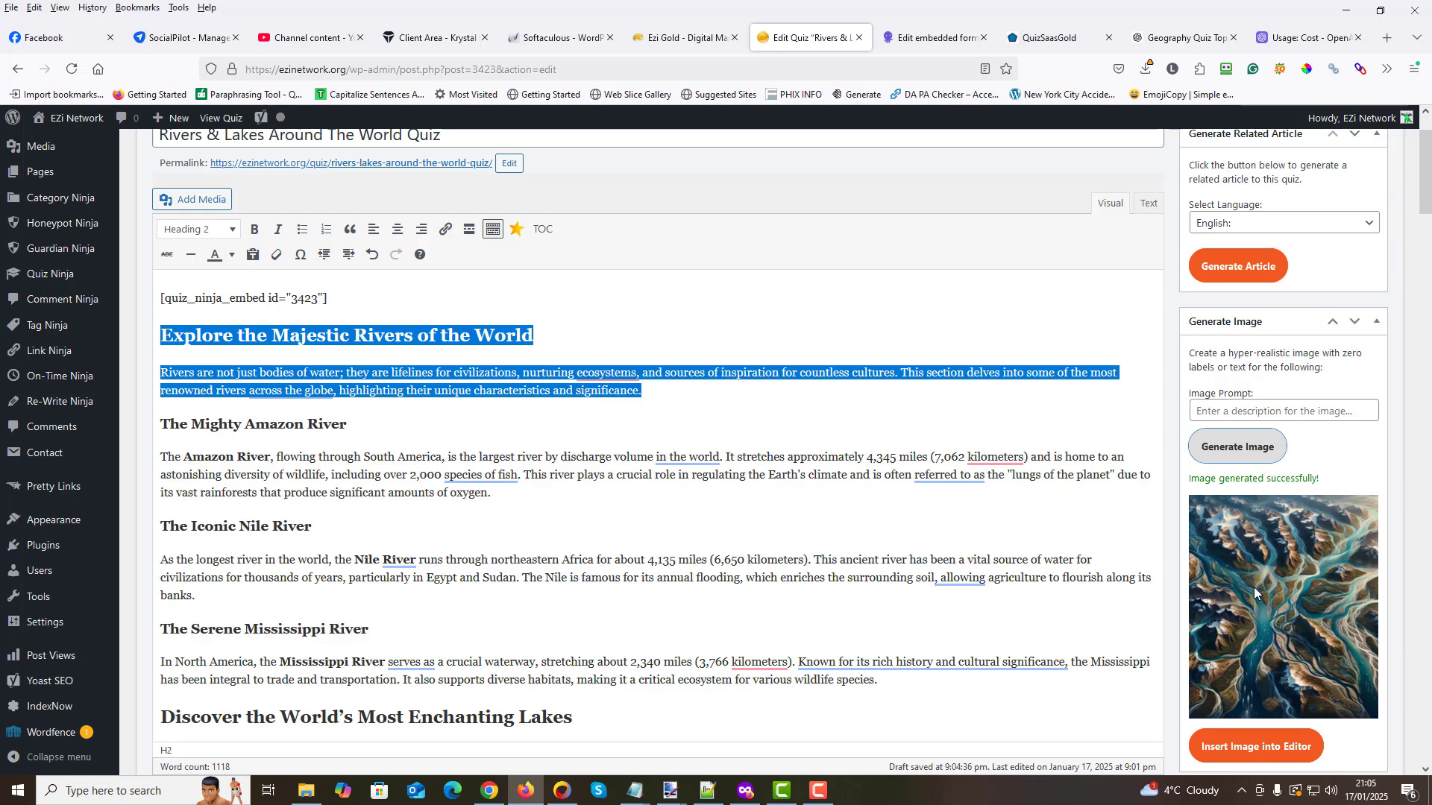
- Insert the generated river image before the "Explore the Majestic Rivers of the World" heading and align it left
{"action": "left_click", "coordinate": [165, 335]}
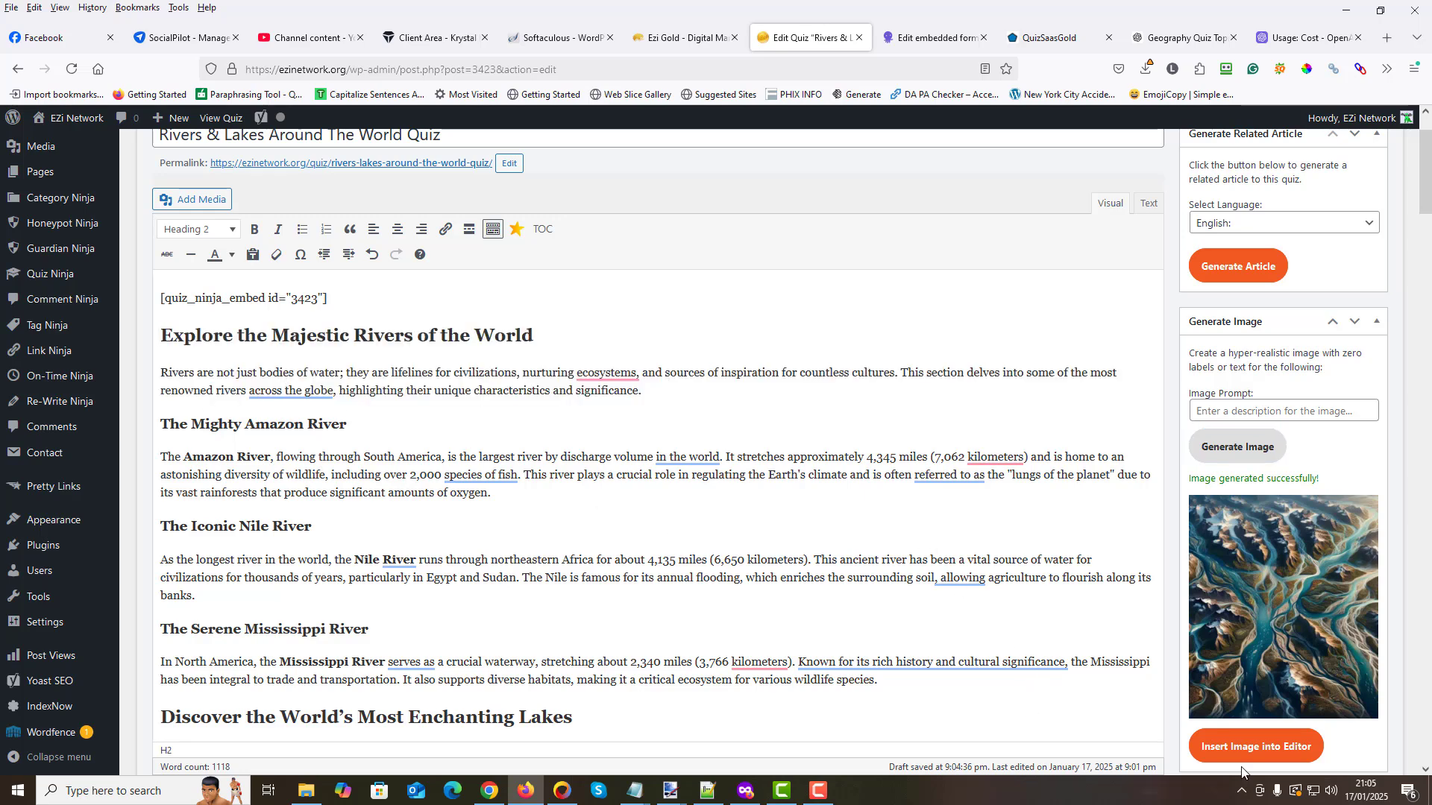
{"action": "left_click", "coordinate": [1256, 745]}
{"action": "left_click", "coordinate": [248, 366]}
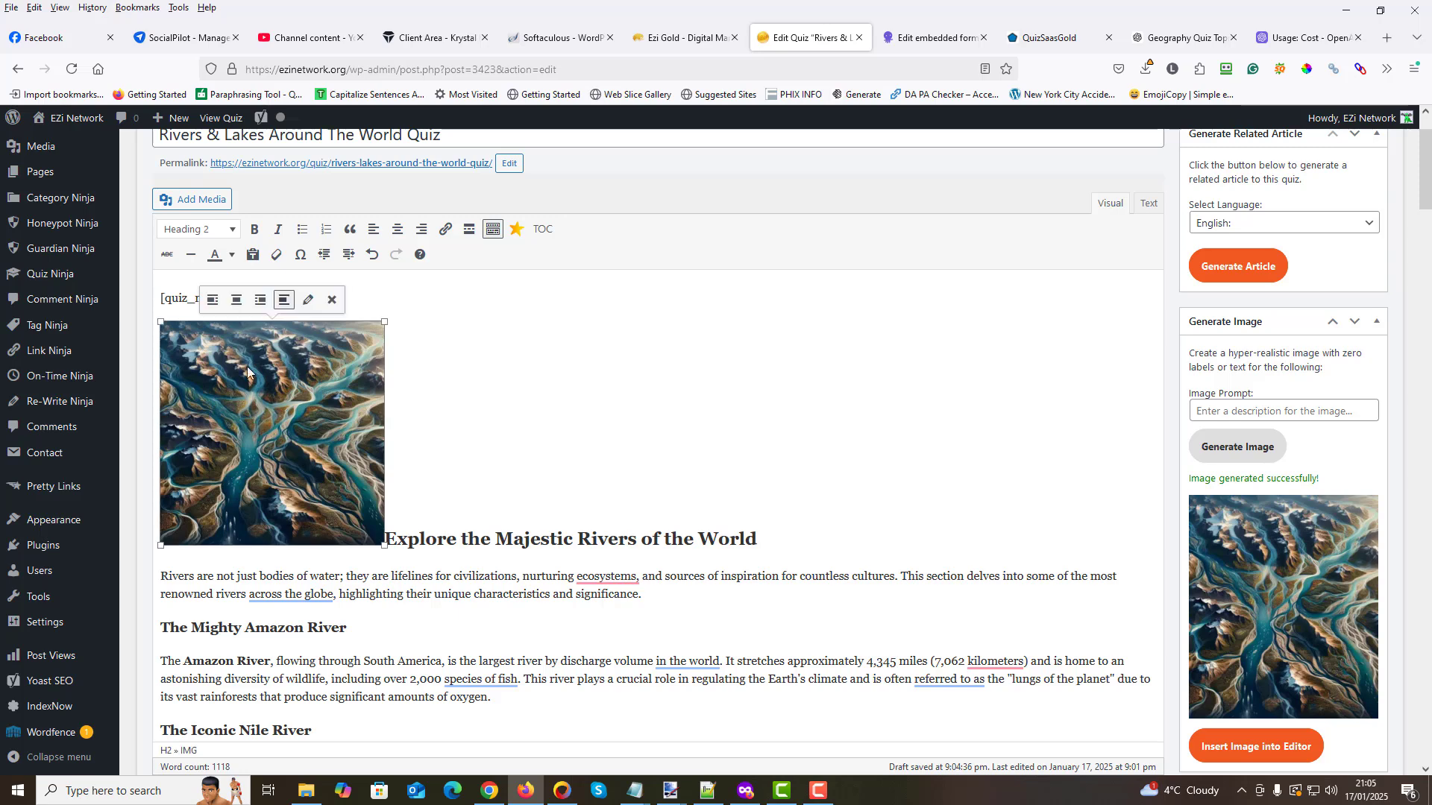
{"action": "left_click", "coordinate": [213, 299]}
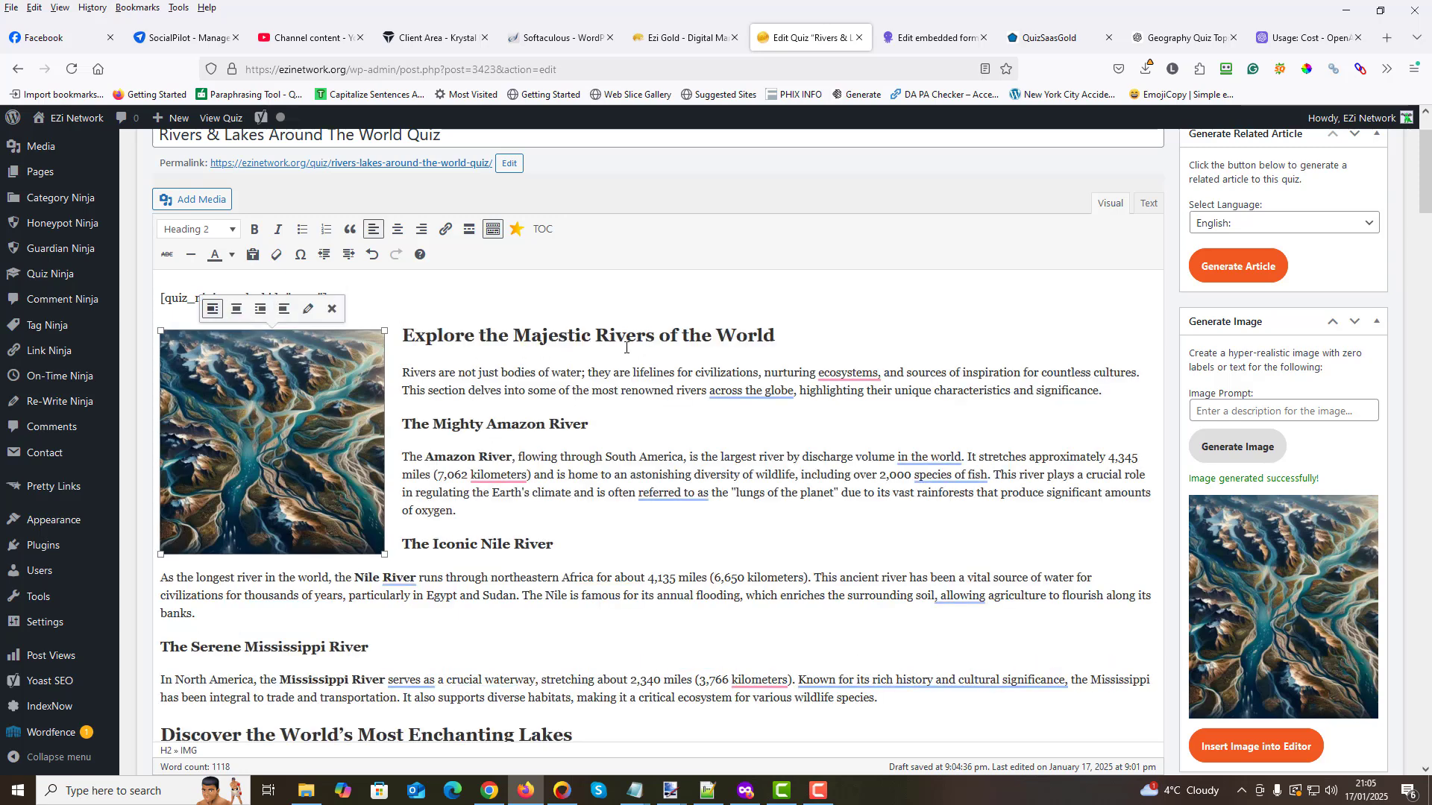
- Set the left-aligned river image's alternative text to "Majestic Rivers of the World", copied from the adjacent heading
{"action": "left_click", "coordinate": [519, 334]}
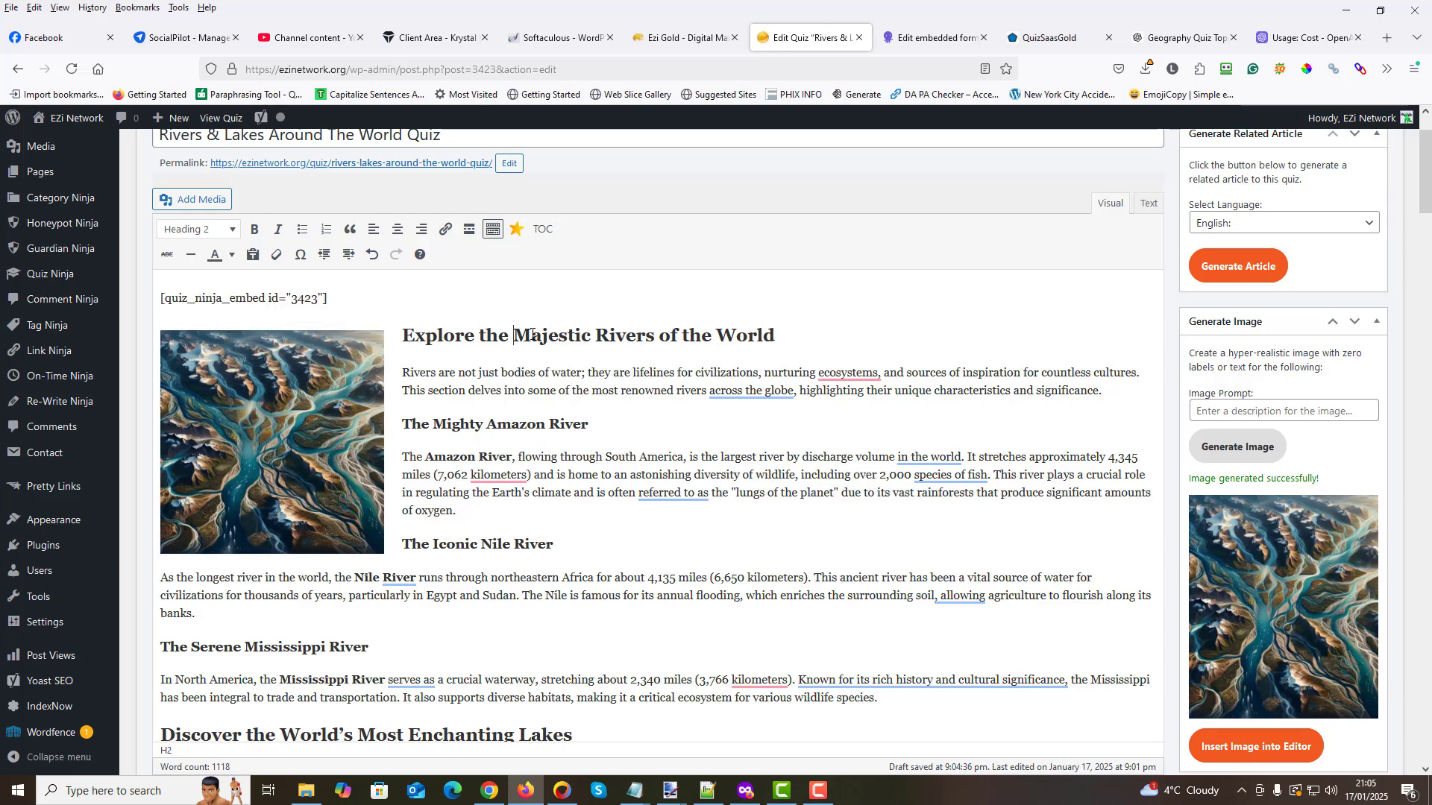
{"action": "left_click_drag", "start_coordinate": [532, 336], "coordinate": [776, 336]}
{"action": "right_click", "coordinate": [721, 337]}
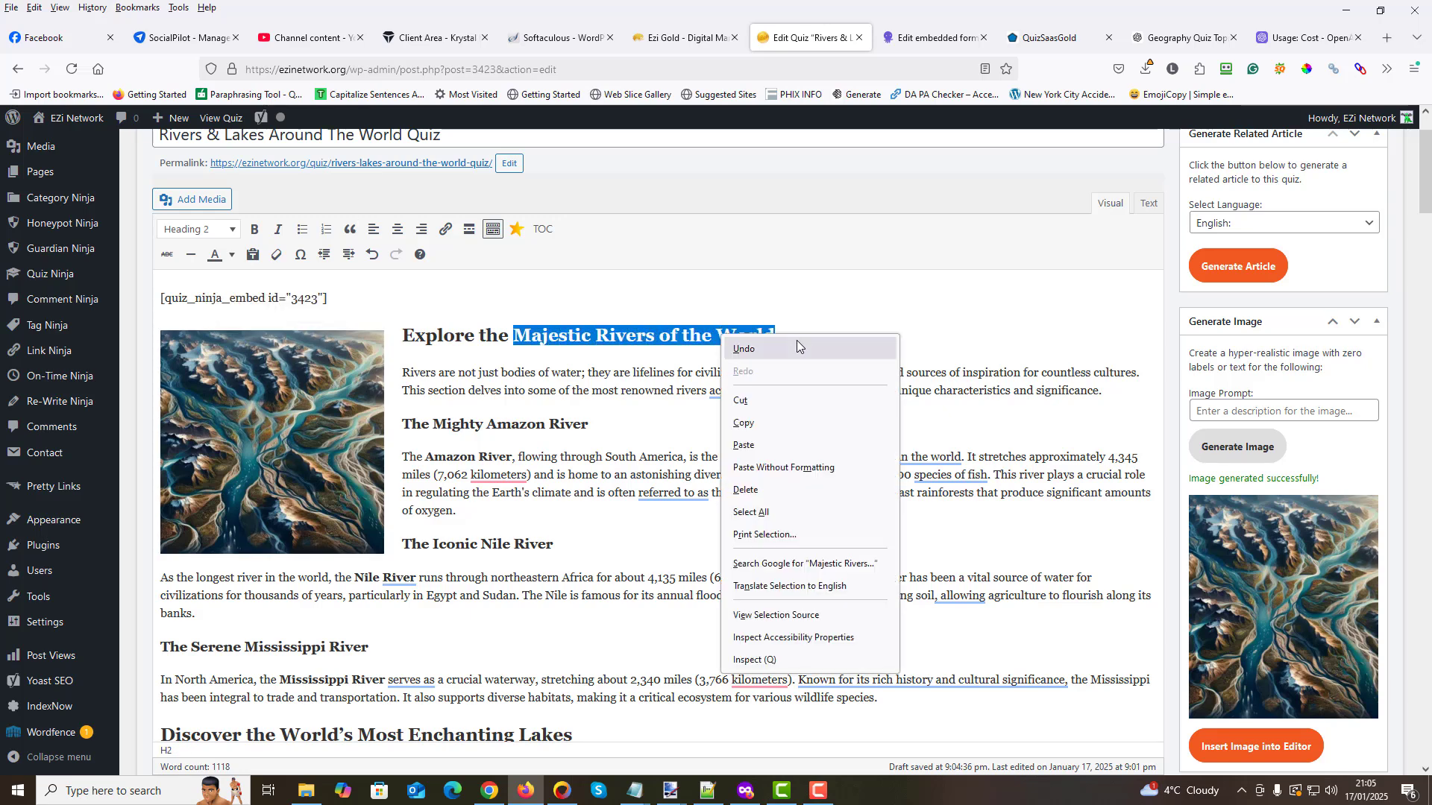
{"action": "left_click", "coordinate": [767, 423]}
{"action": "left_click", "coordinate": [276, 407]}
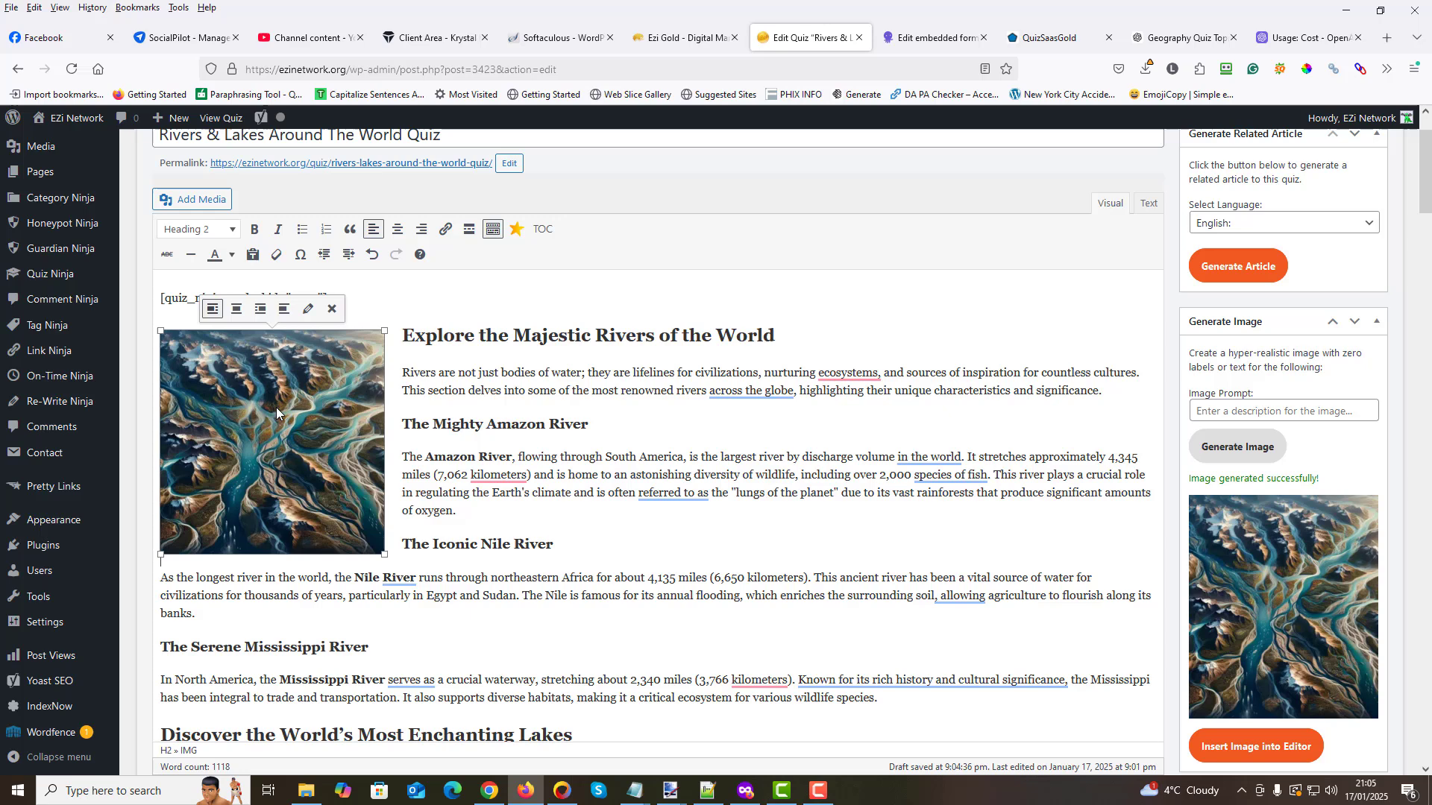
{"action": "left_click", "coordinate": [329, 310]}
{"action": "triple_click", "coordinate": [374, 186]}
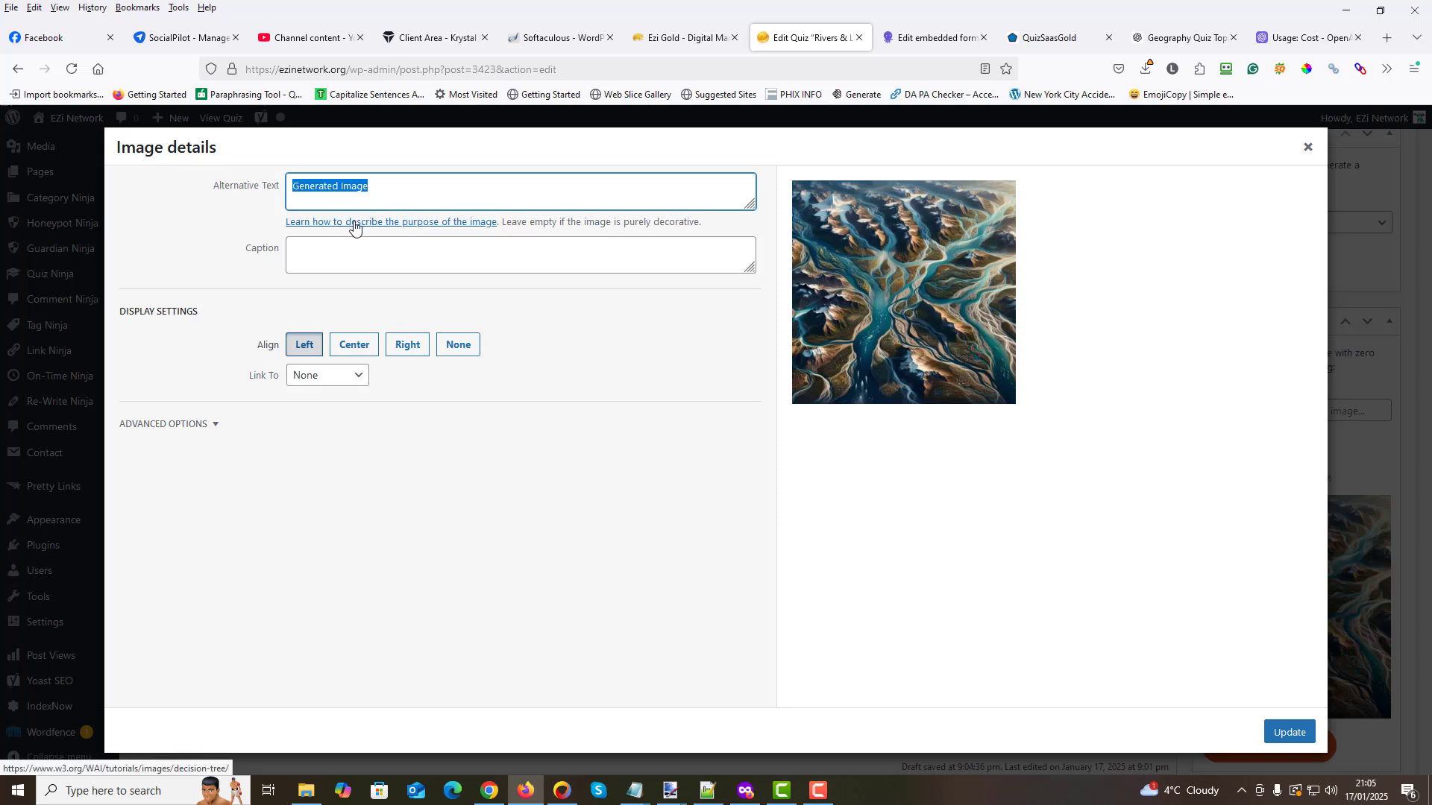
{"action": "right_click", "coordinate": [324, 180]}
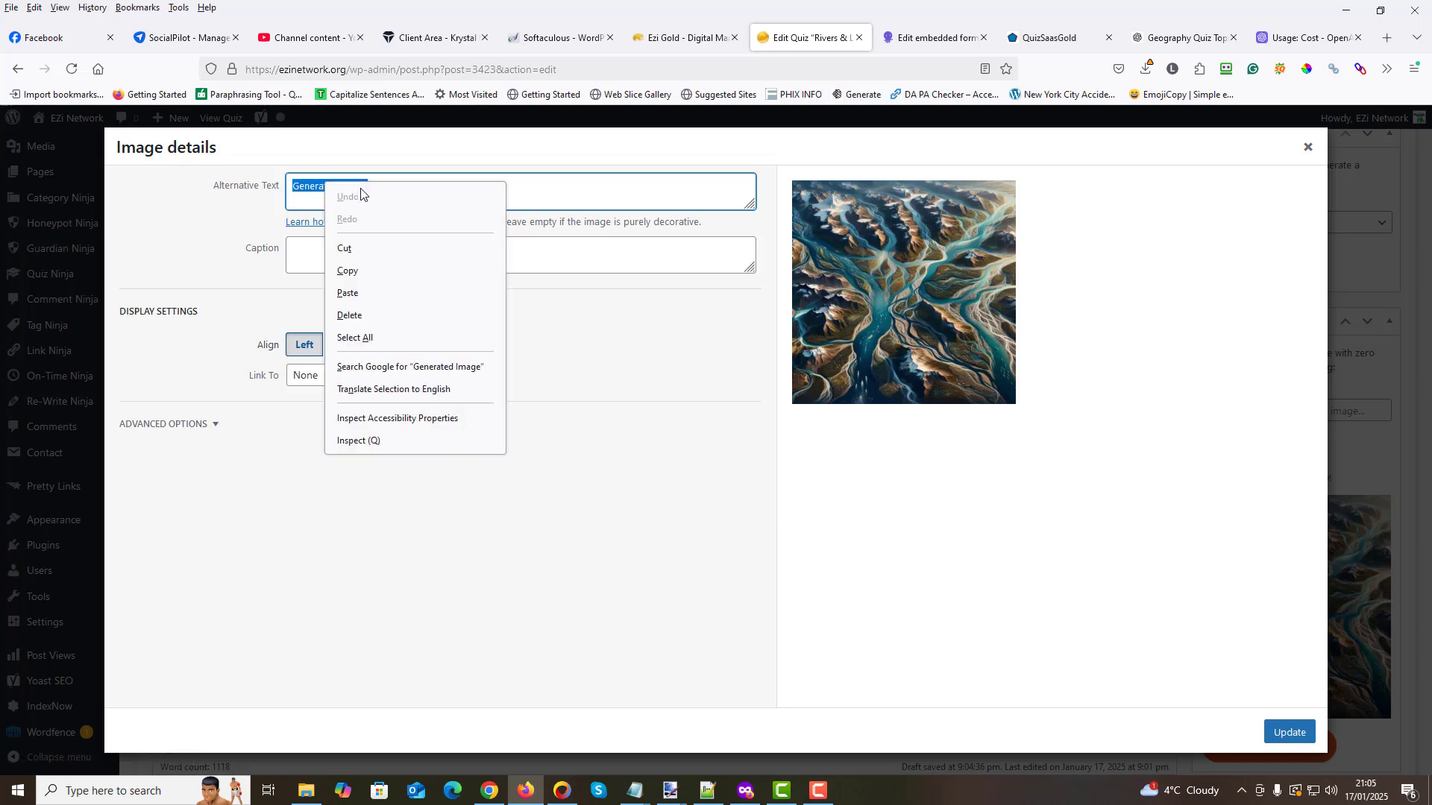
{"action": "left_click", "coordinate": [365, 291]}
{"action": "left_click", "coordinate": [1299, 738]}
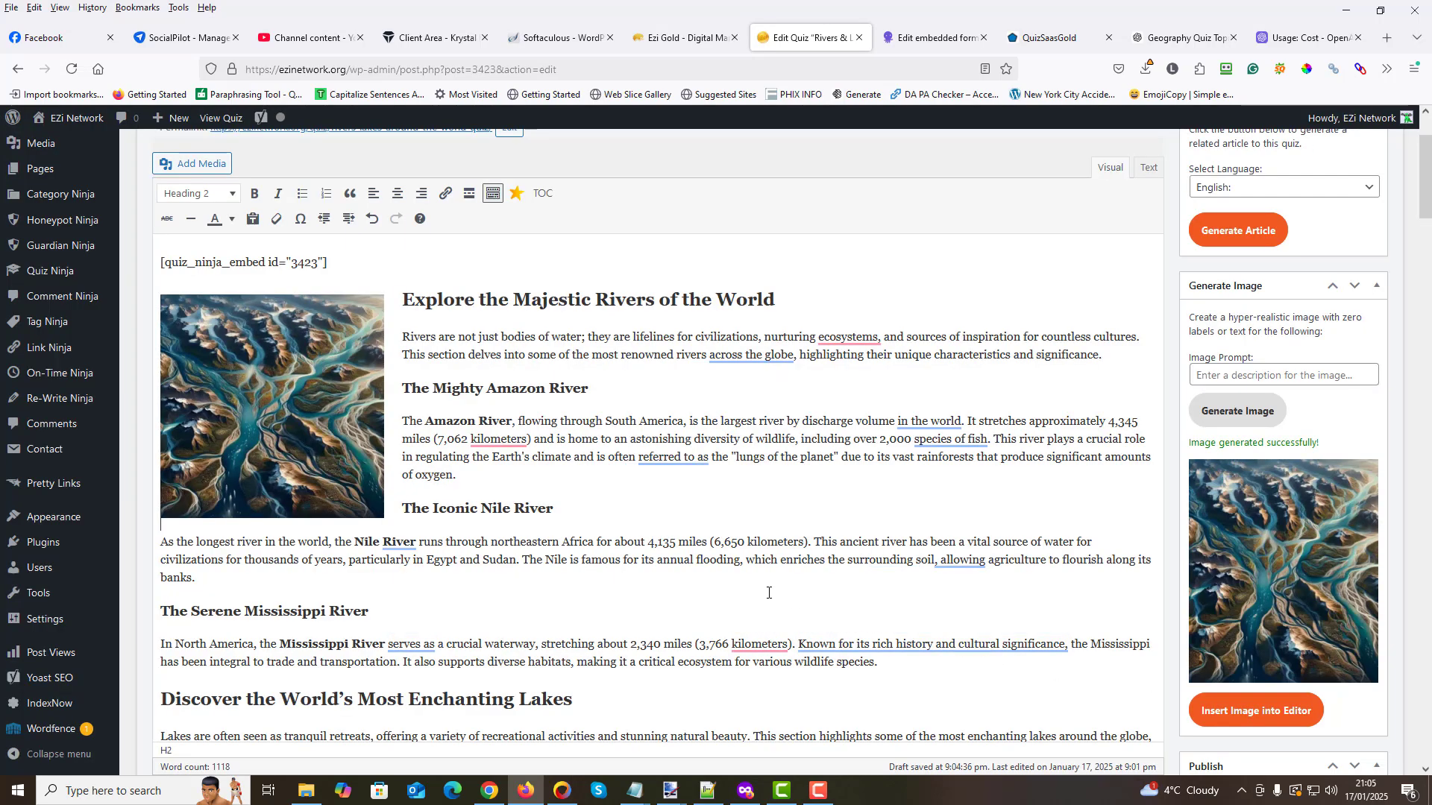
- Generate another image using the whole "Rivers and Lakes: Their Role in Ecosystems and Human Life" section as the image prompt
{"action": "left_click", "coordinate": [606, 433]}
{"action": "scroll", "coordinate": [520, 492], "scroll_direction": "down", "scroll_amount": 3}
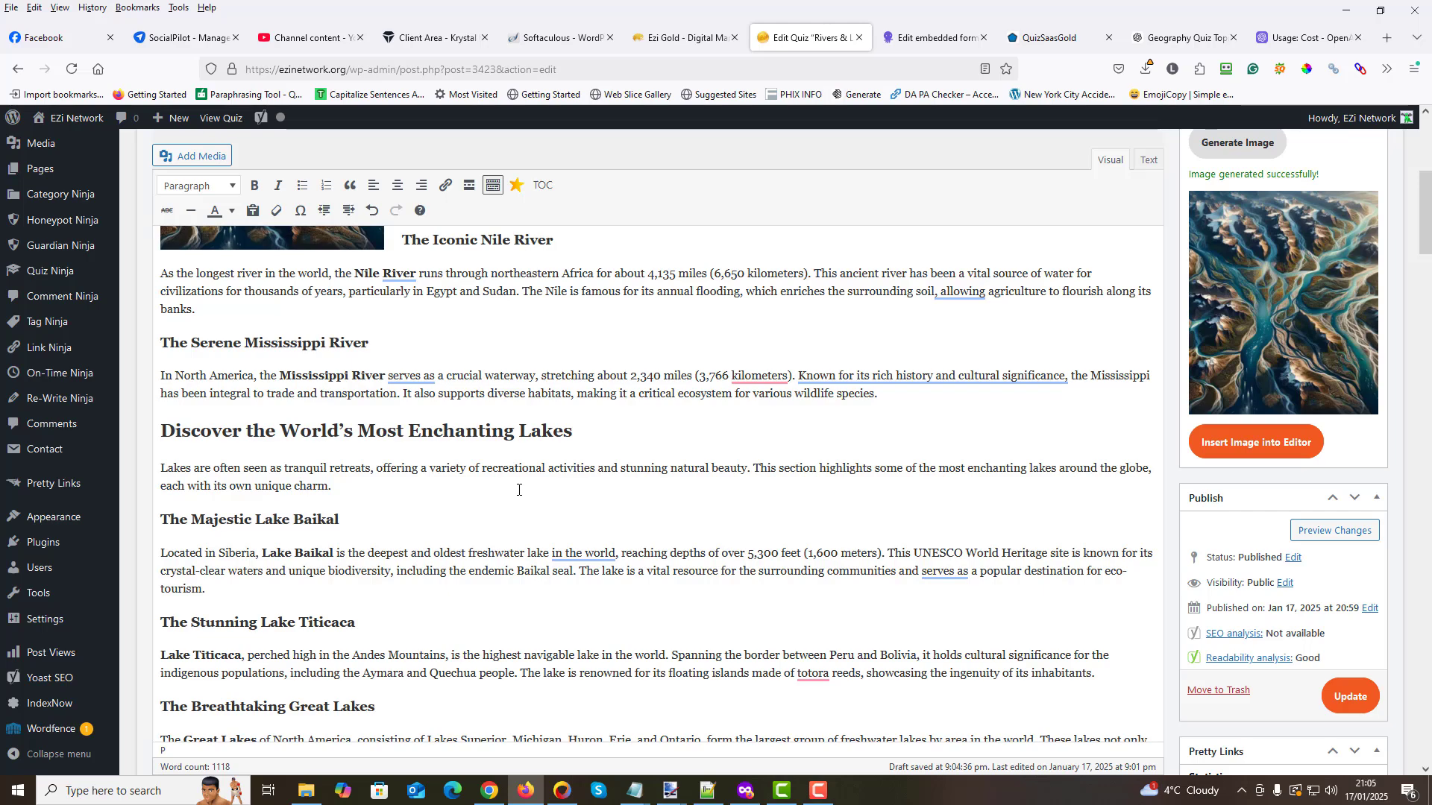
{"action": "scroll", "coordinate": [519, 490], "scroll_direction": "down", "scroll_amount": 7}
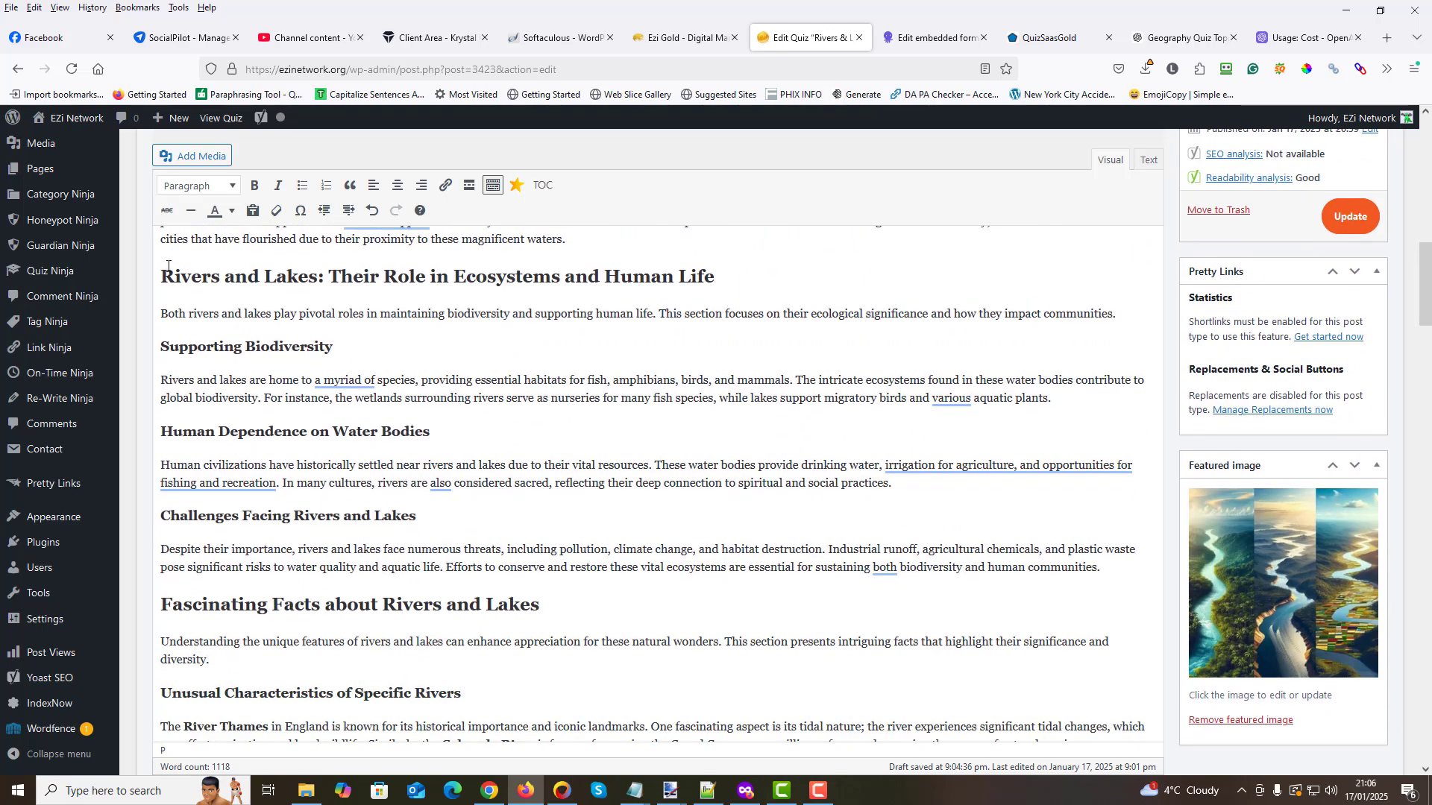
{"action": "left_click_drag", "start_coordinate": [161, 276], "coordinate": [1126, 571]}
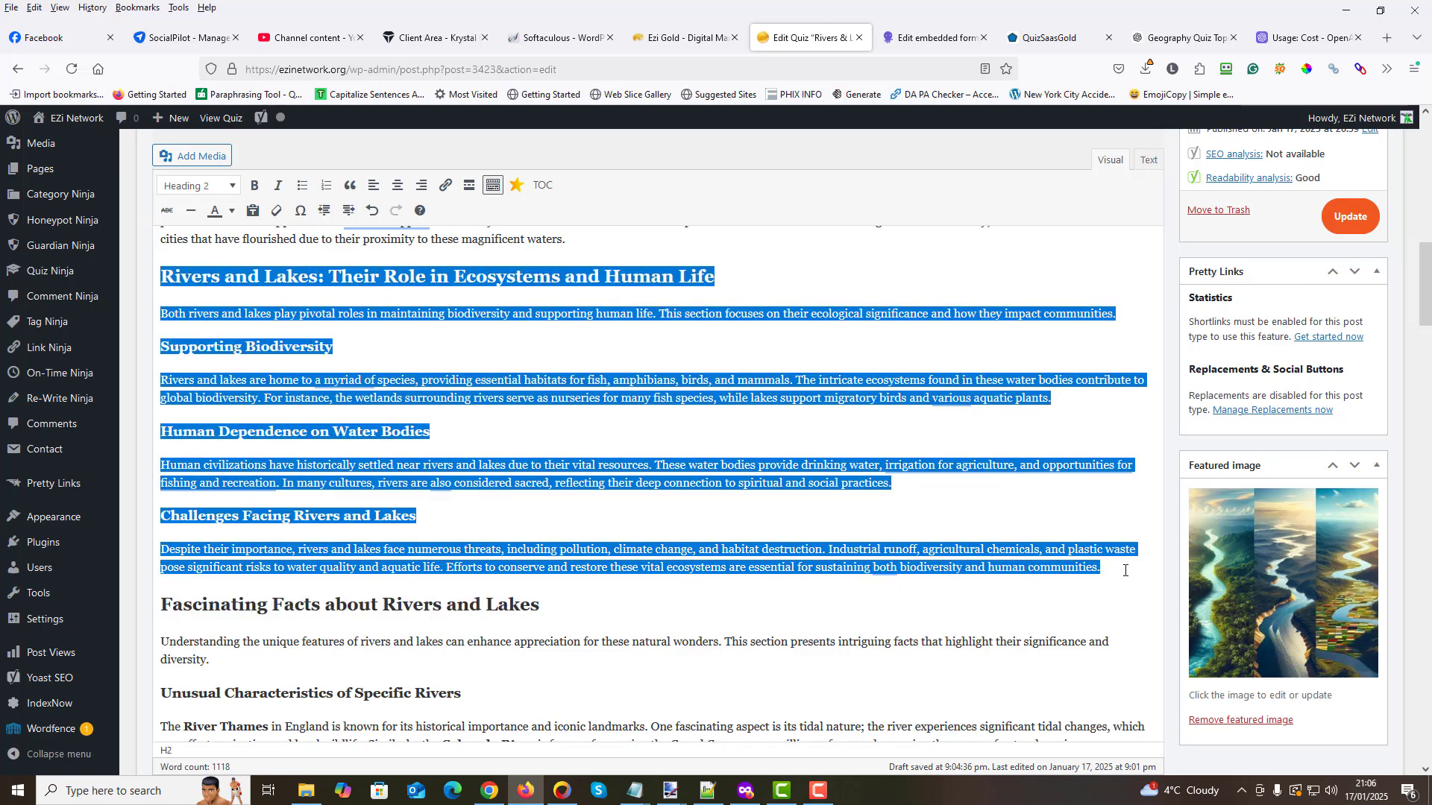
{"action": "right_click", "coordinate": [525, 377]}
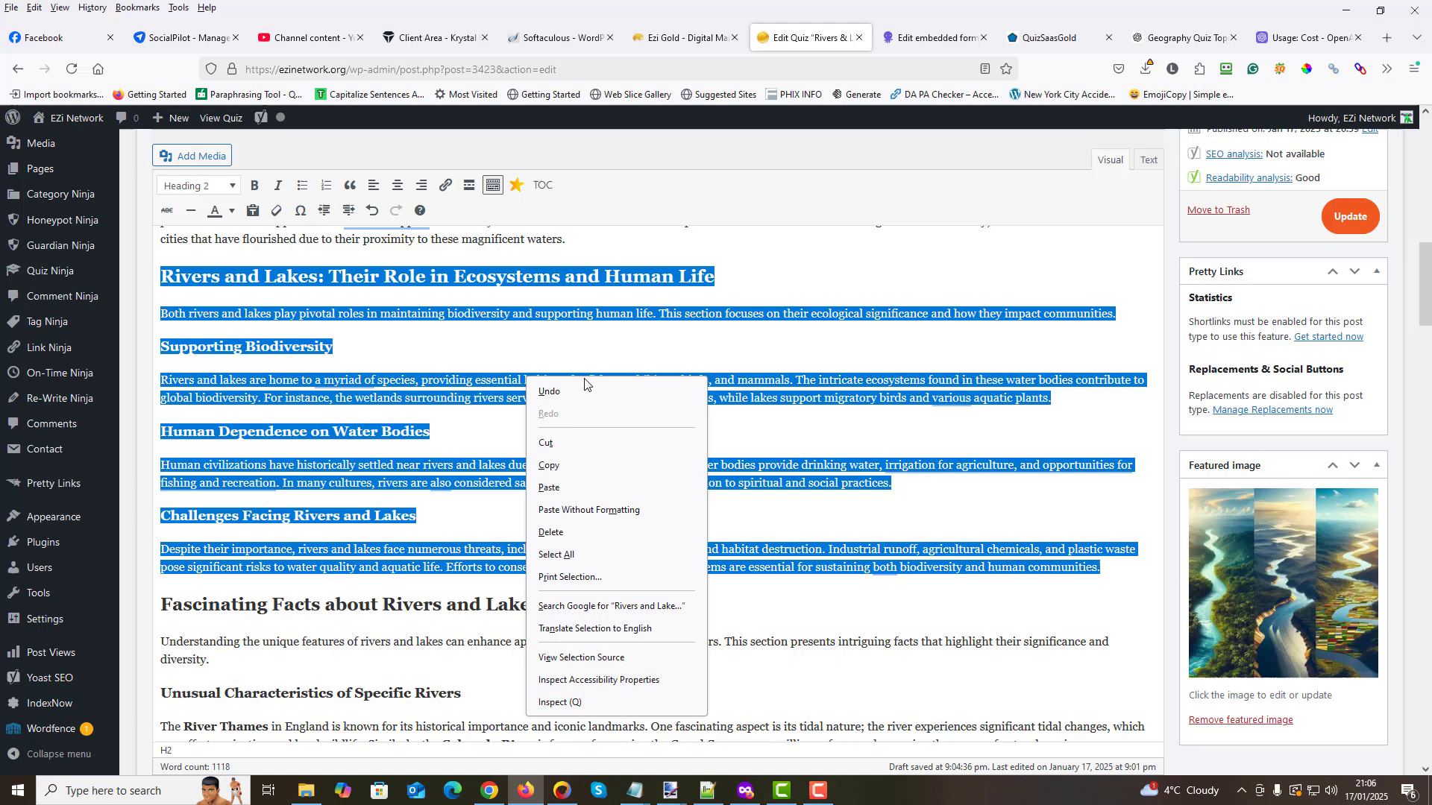
{"action": "left_click", "coordinate": [561, 466]}
{"action": "scroll", "coordinate": [1238, 354], "scroll_direction": "up", "scroll_amount": 6}
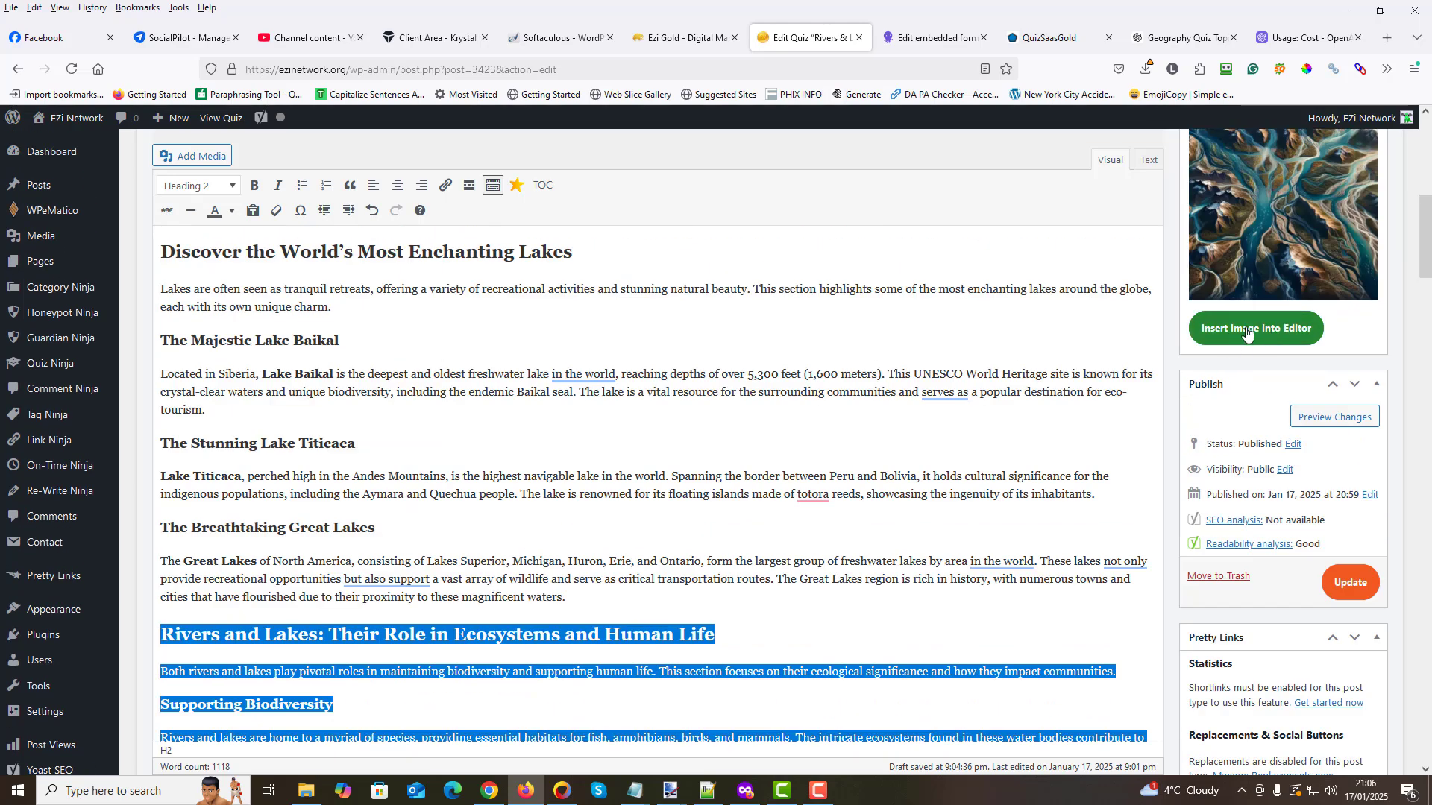
{"action": "scroll", "coordinate": [1215, 351], "scroll_direction": "up", "scroll_amount": 2}
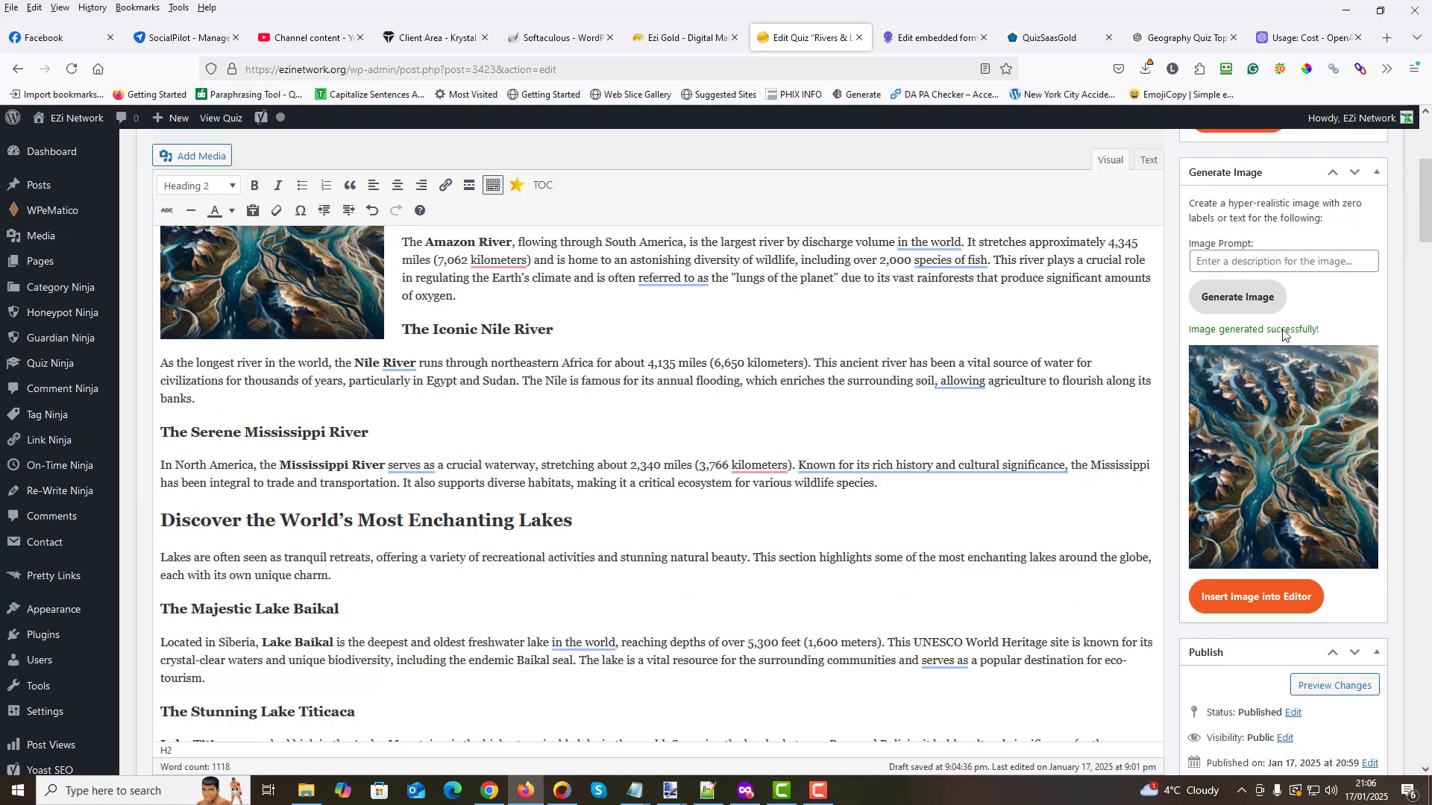
{"action": "right_click", "coordinate": [1240, 263]}
{"action": "left_click", "coordinate": [1238, 375]}
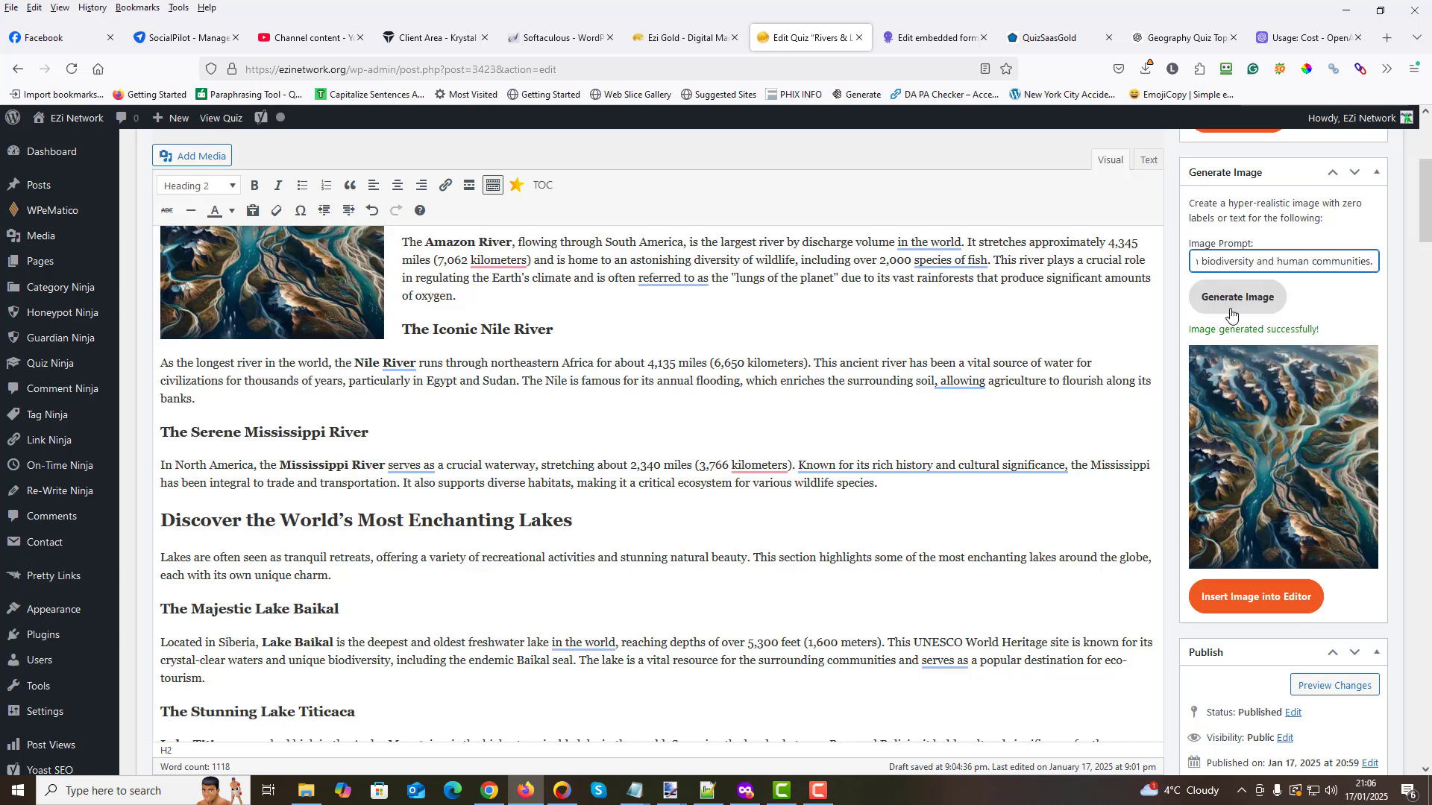
{"action": "left_click", "coordinate": [1216, 306]}
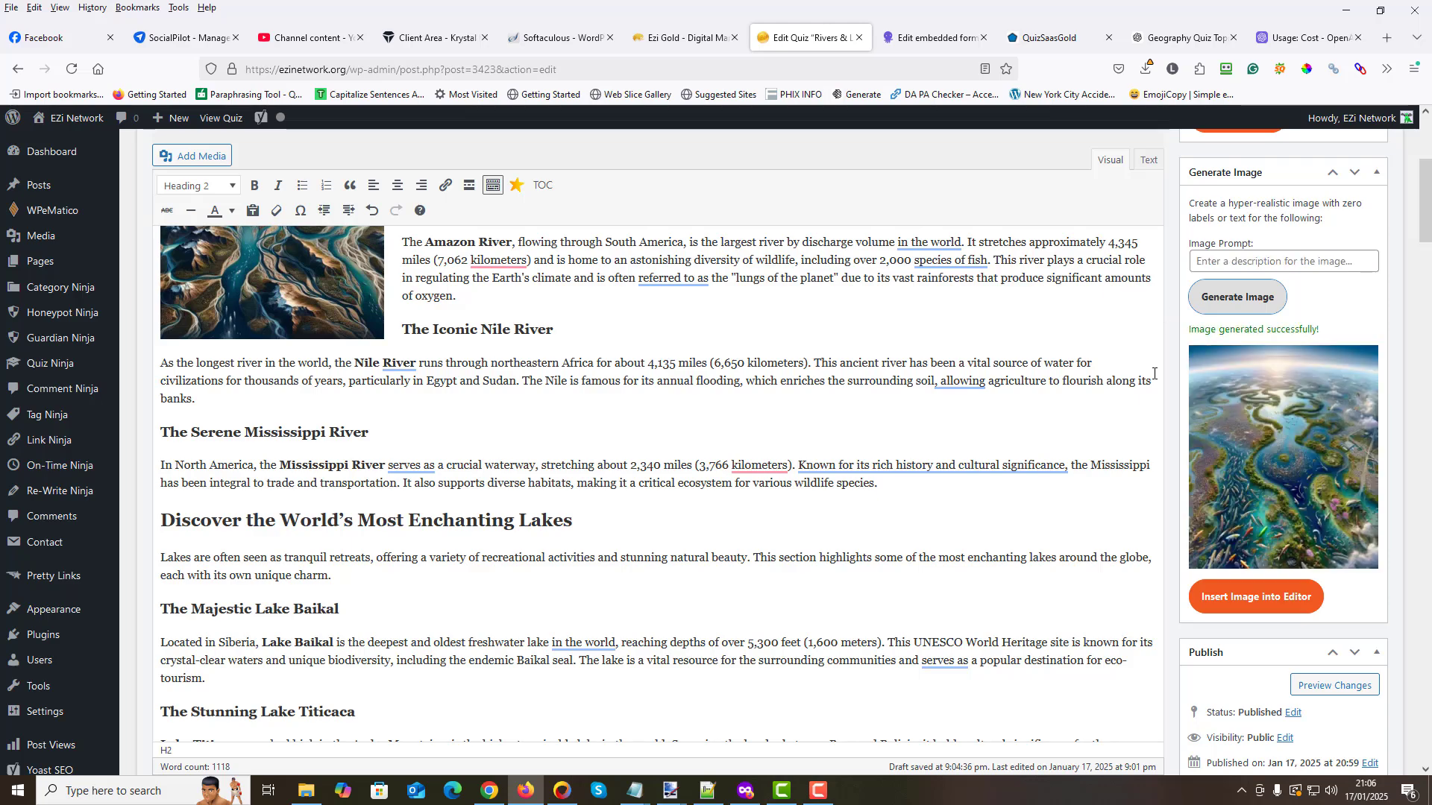
- Insert the new image before the "Rivers and Lakes: Their Role in Ecosystems and Human Life" heading and align it right
{"action": "scroll", "coordinate": [939, 357], "scroll_direction": "down", "scroll_amount": 5}
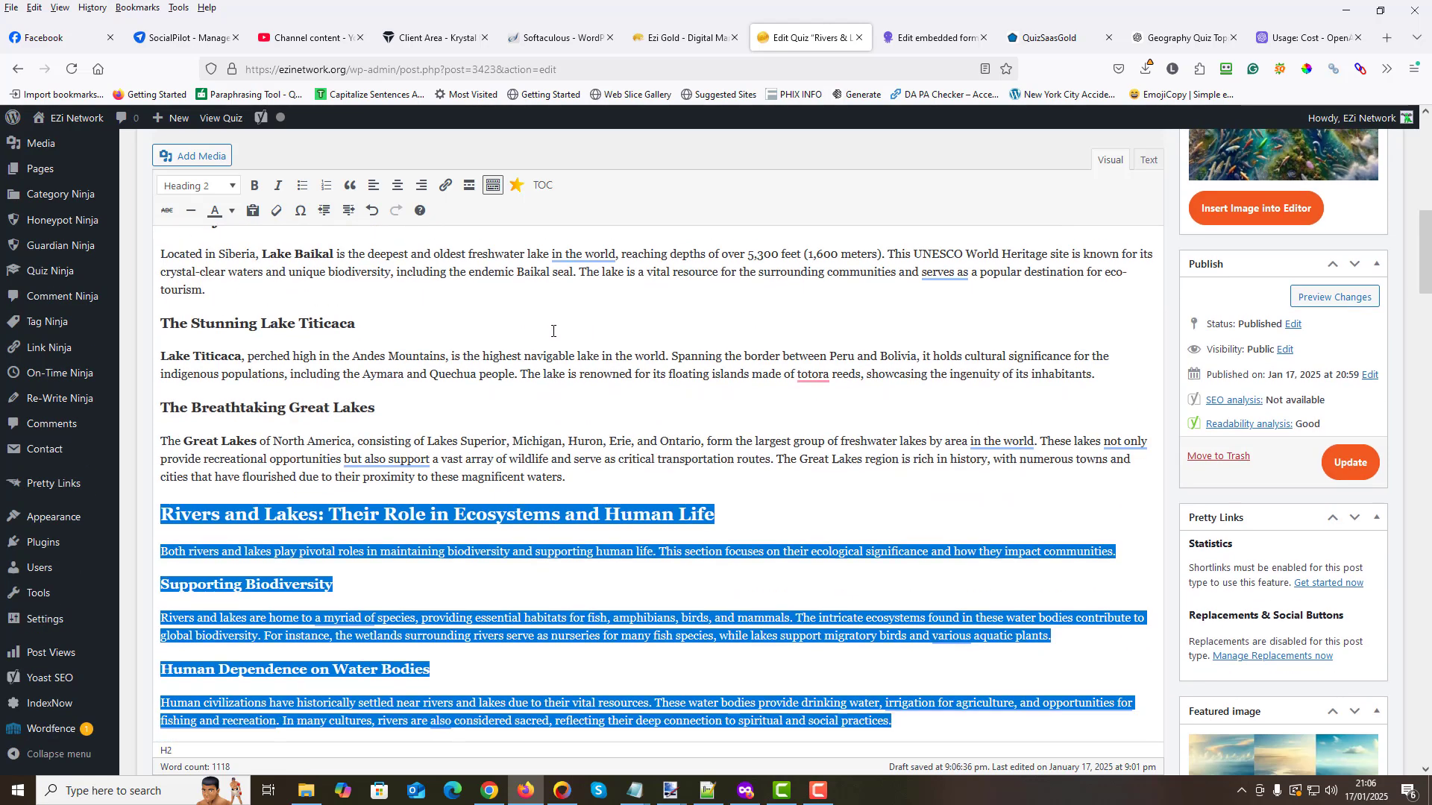
{"action": "scroll", "coordinate": [992, 313], "scroll_direction": "up", "scroll_amount": 1}
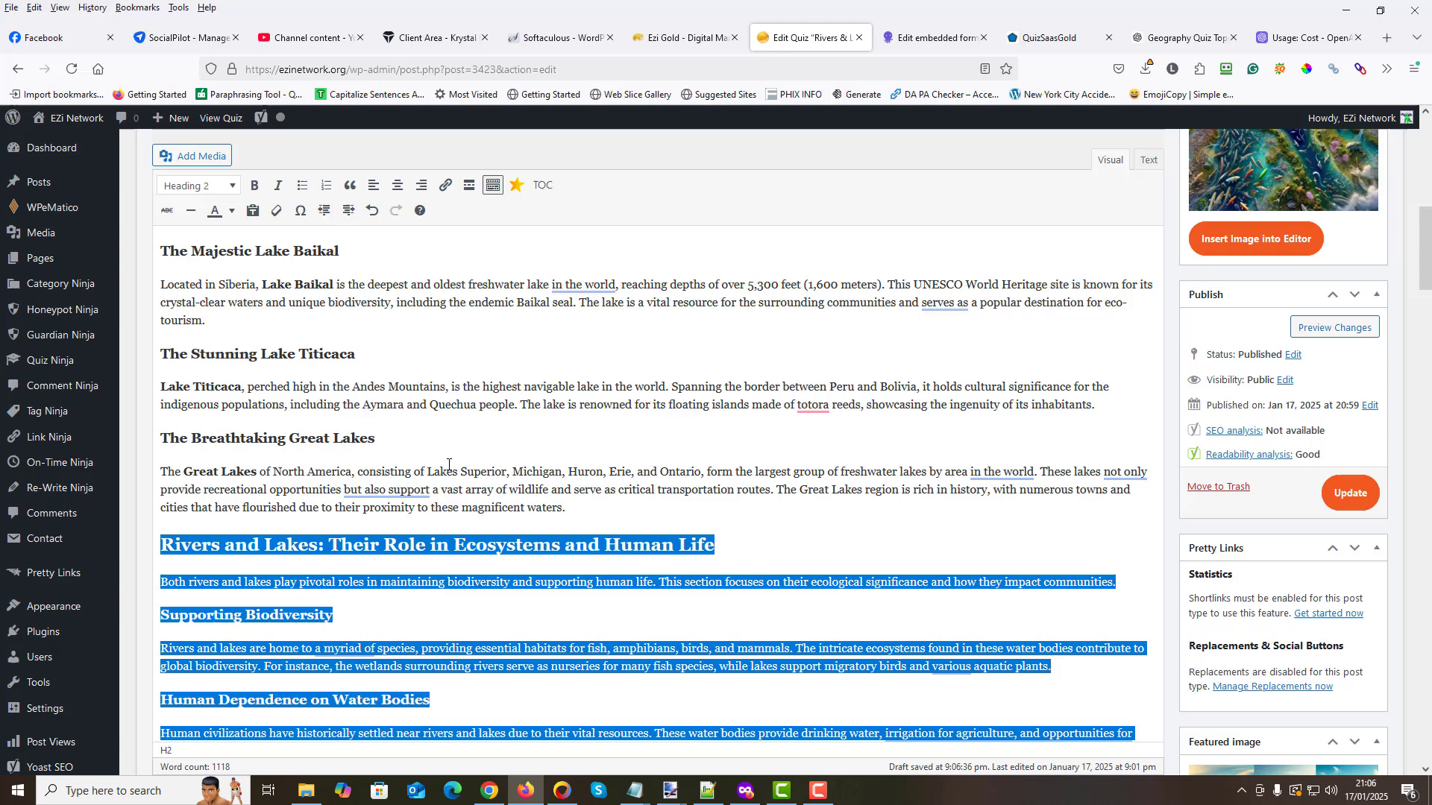
{"action": "left_click", "coordinate": [166, 547]}
{"action": "left_click", "coordinate": [1255, 239]}
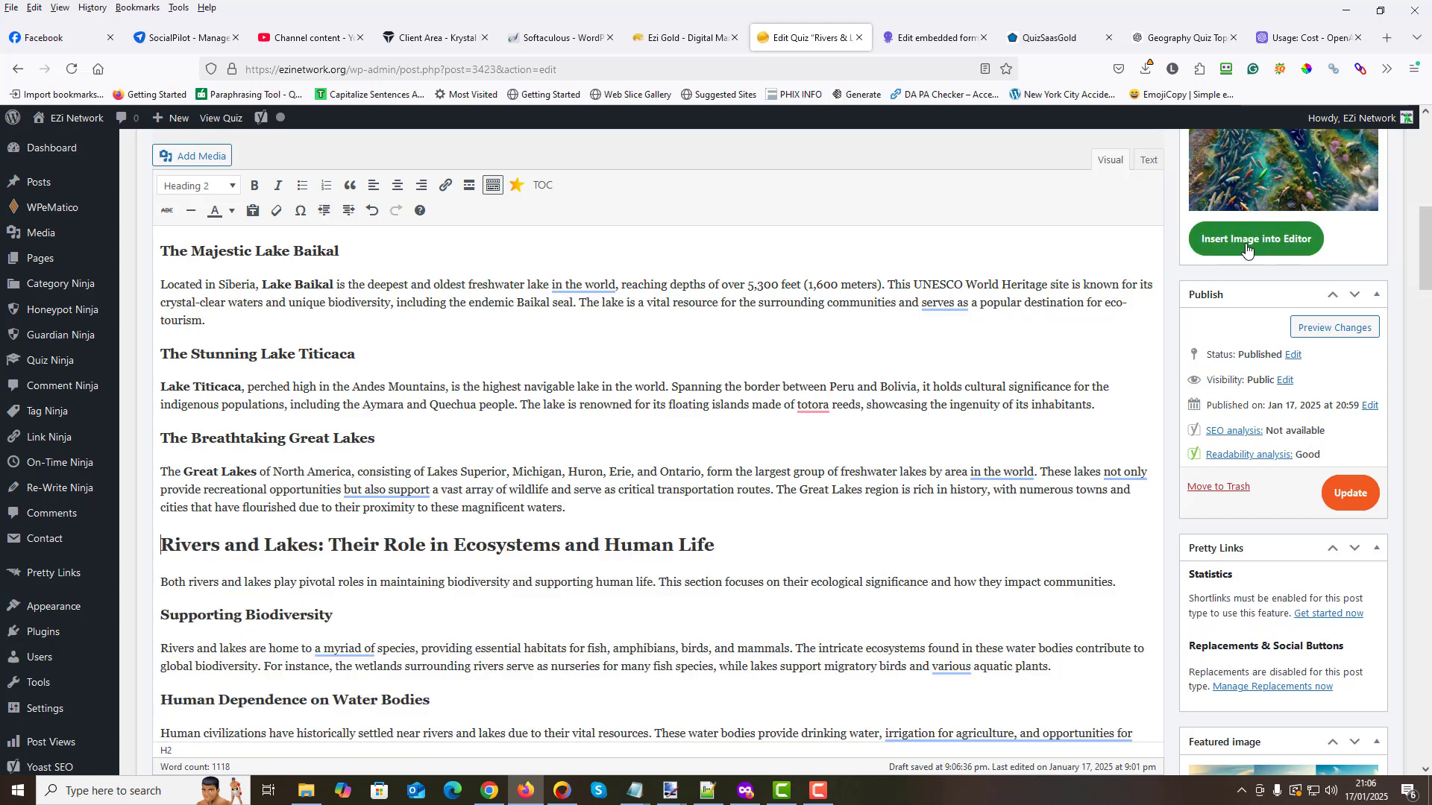
{"action": "scroll", "coordinate": [298, 585], "scroll_direction": "down", "scroll_amount": 3}
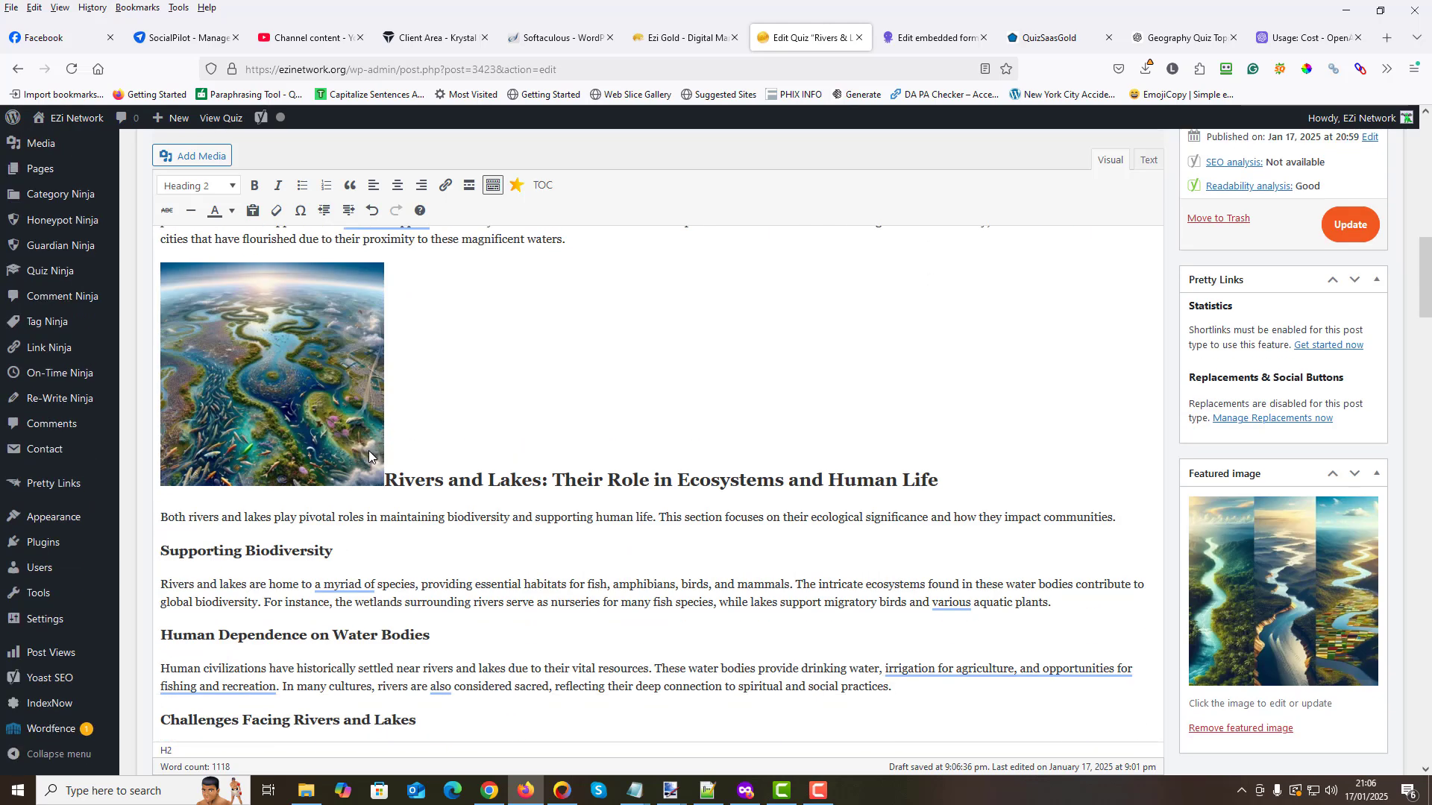
{"action": "scroll", "coordinate": [365, 454], "scroll_direction": "up", "scroll_amount": 7}
{"action": "scroll", "coordinate": [305, 501], "scroll_direction": "down", "scroll_amount": 7}
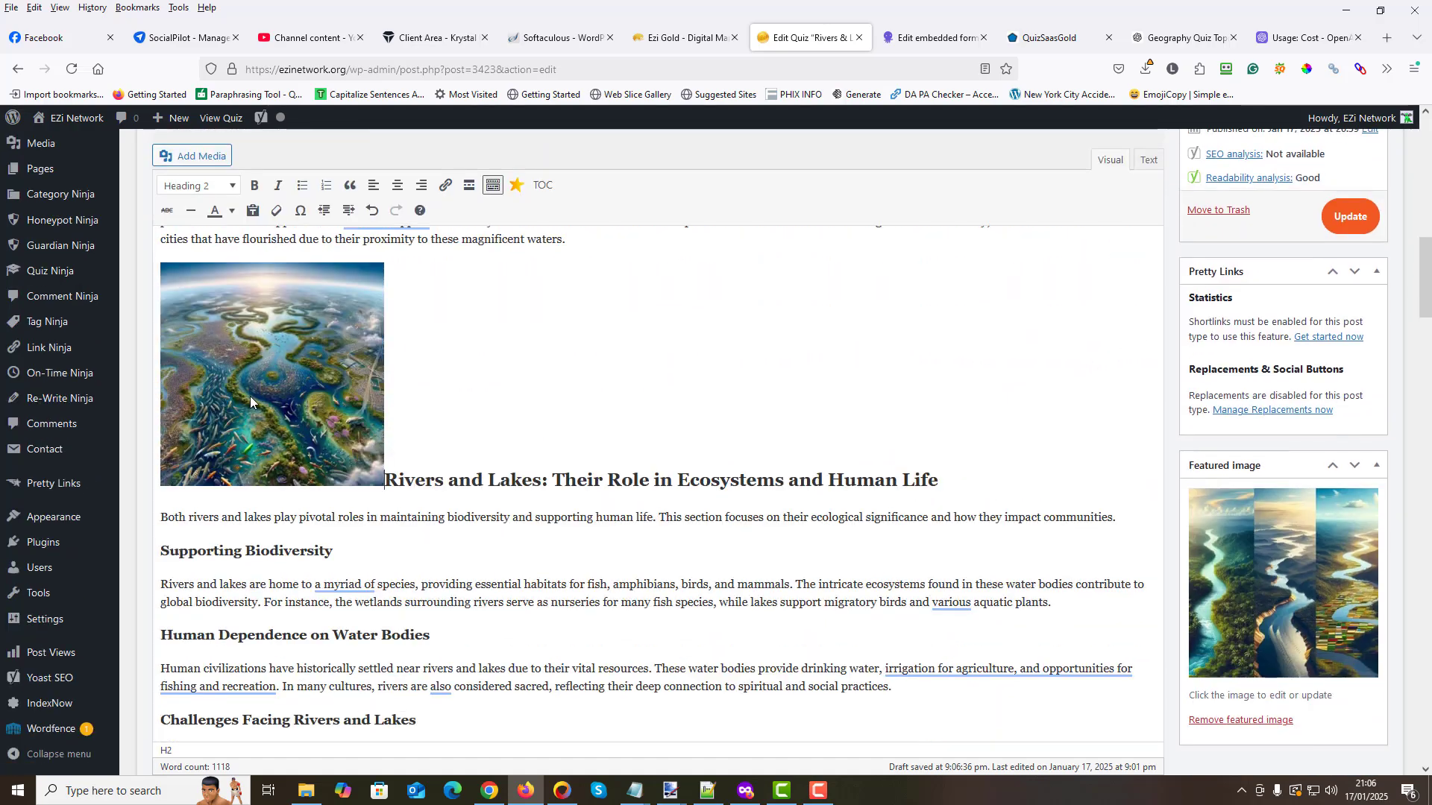
{"action": "left_click", "coordinate": [249, 402]}
{"action": "left_click", "coordinate": [261, 241]}
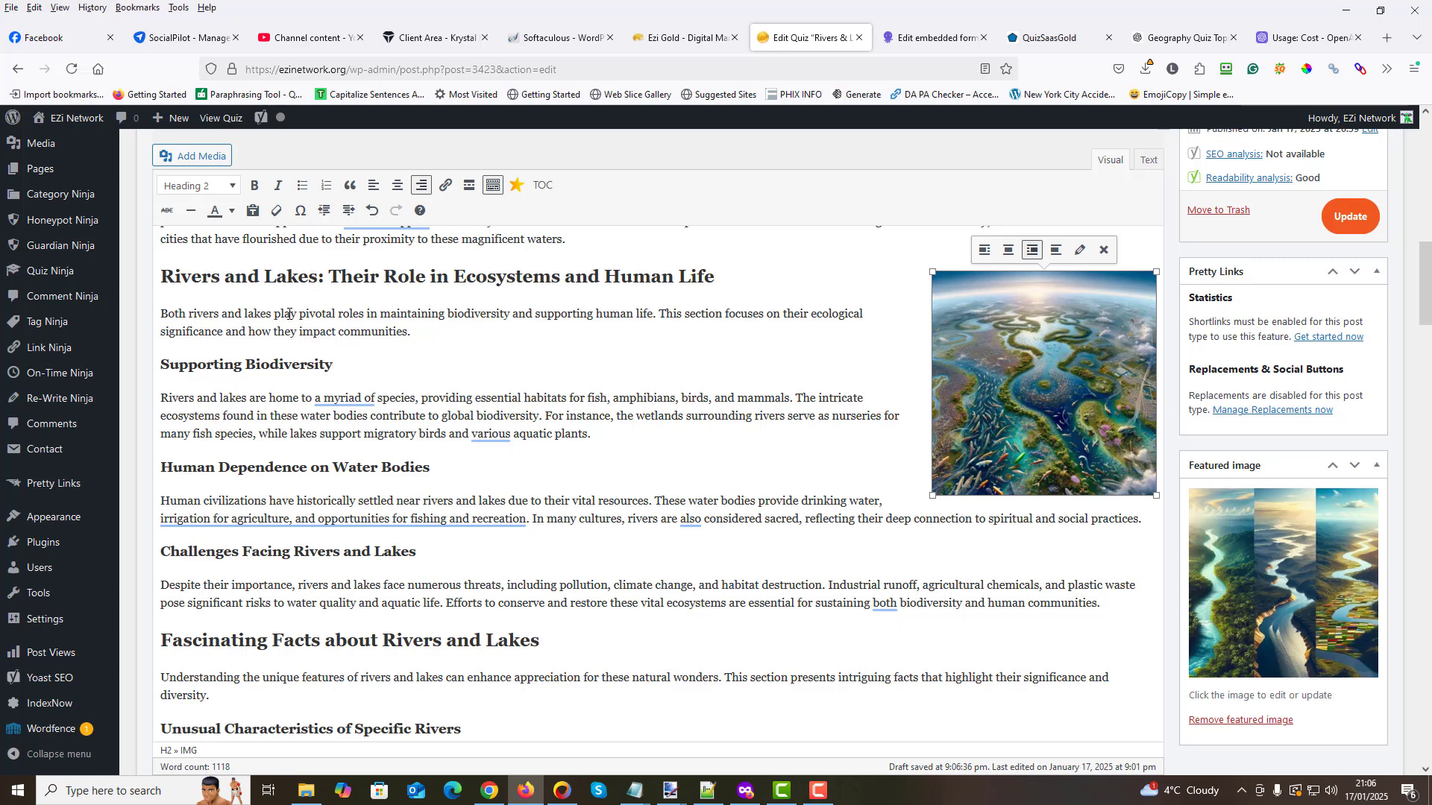
- Set the right-aligned image's alternative text to "Rivers and Lakes", copied from the section heading
{"action": "left_click_drag", "start_coordinate": [318, 280], "coordinate": [152, 280]}
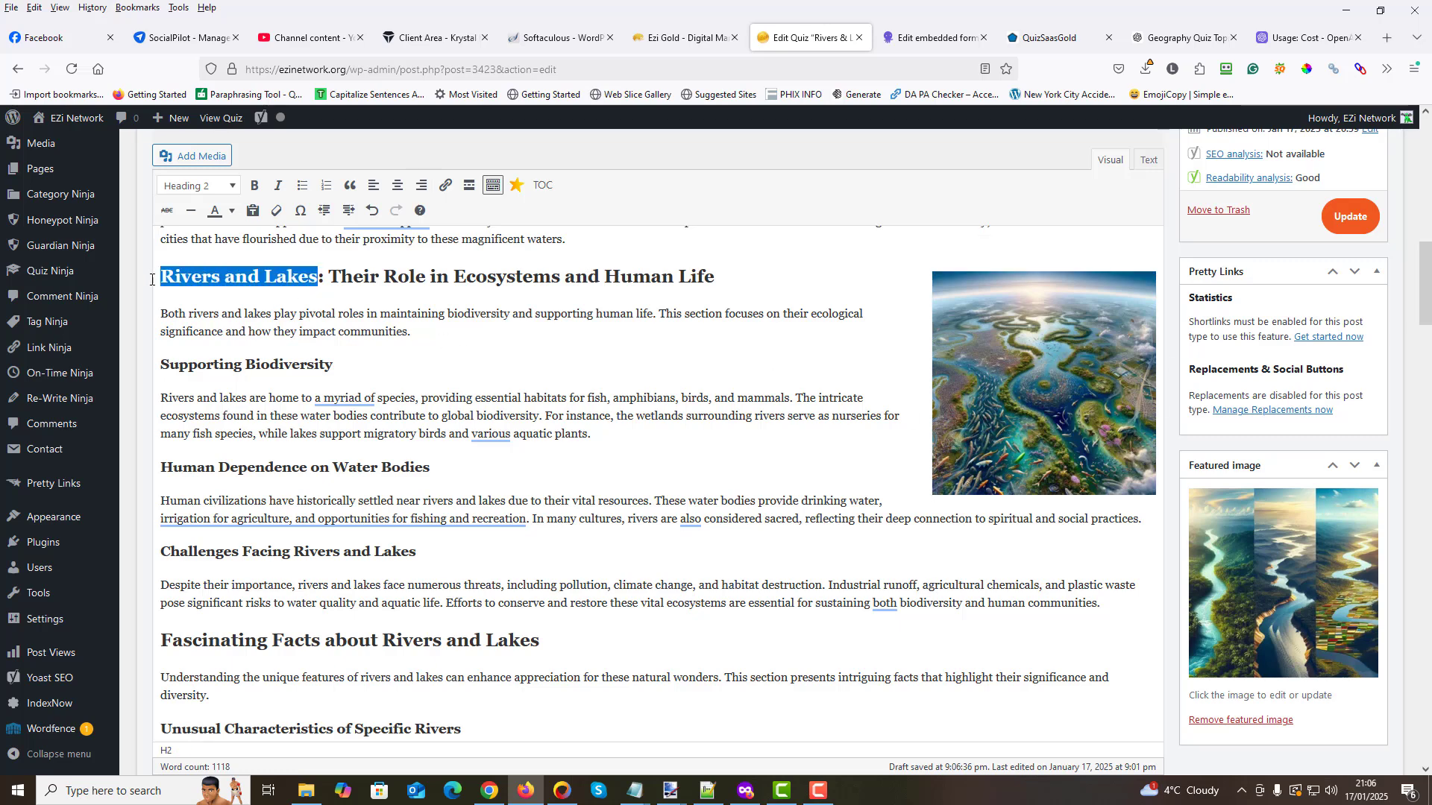
{"action": "right_click", "coordinate": [248, 286]}
{"action": "left_click", "coordinate": [351, 398]}
{"action": "left_click", "coordinate": [1061, 423]}
{"action": "left_click", "coordinate": [1078, 252]}
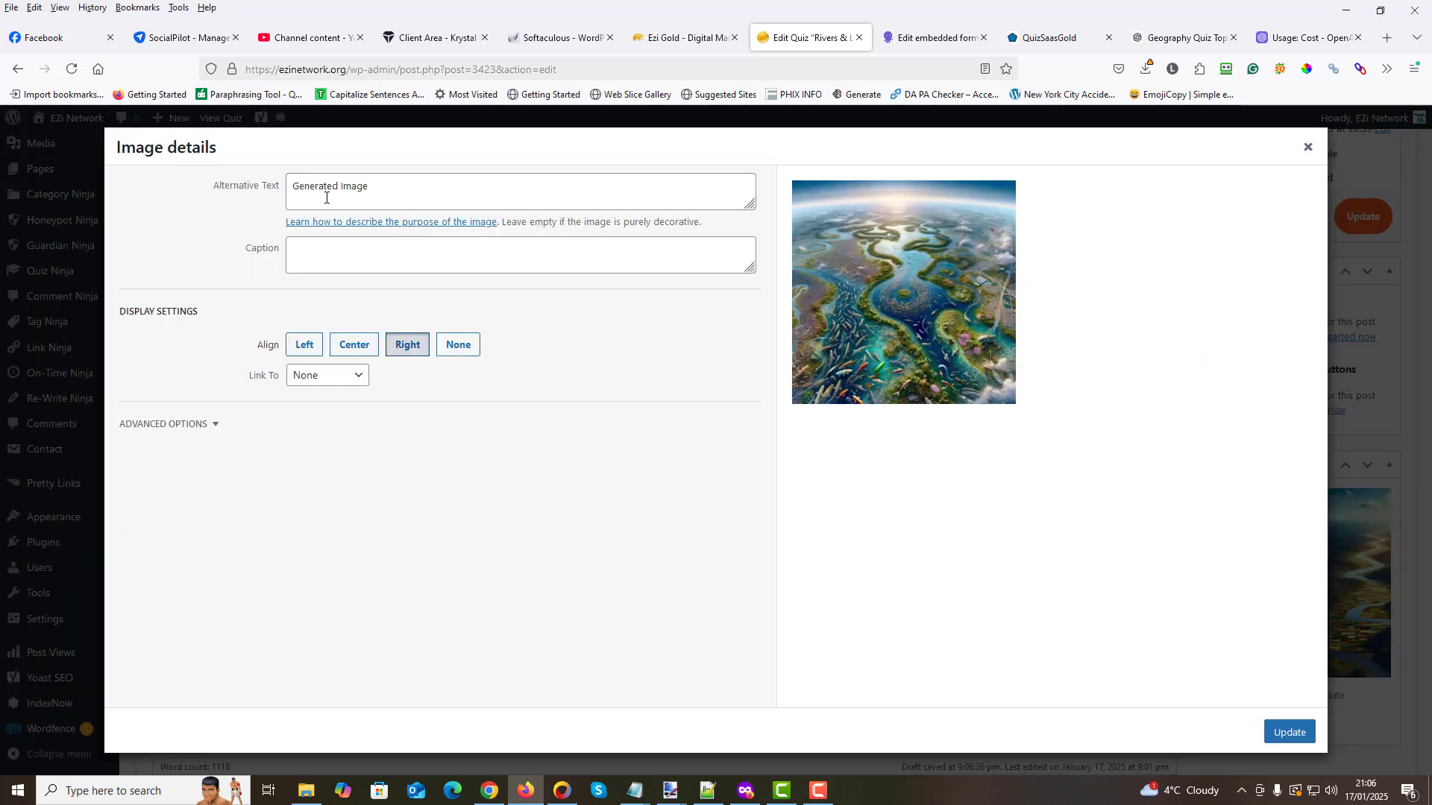
{"action": "left_click_drag", "start_coordinate": [391, 194], "coordinate": [214, 185]}
{"action": "right_click", "coordinate": [316, 192]}
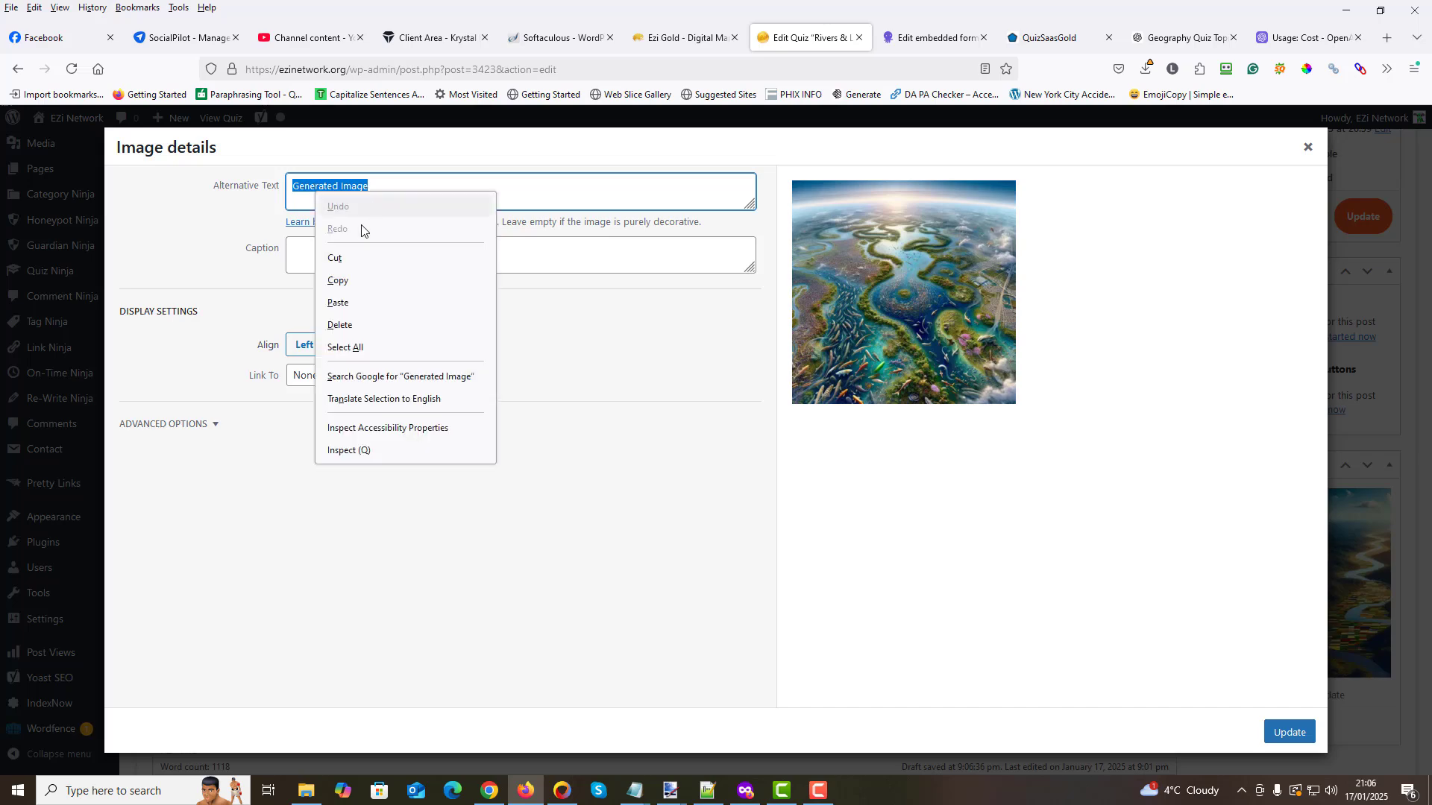
{"action": "left_click", "coordinate": [348, 305]}
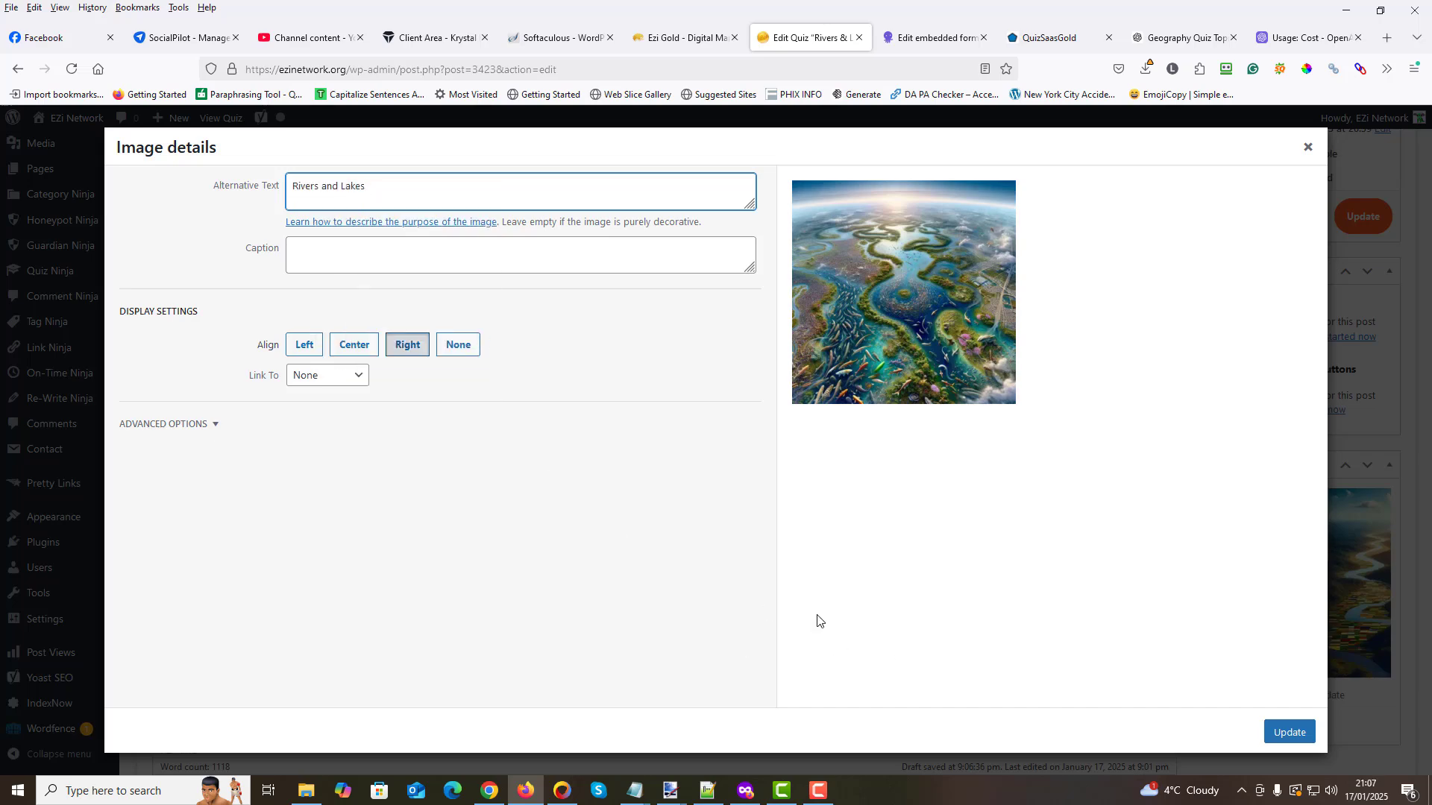
{"action": "left_click", "coordinate": [1288, 734]}
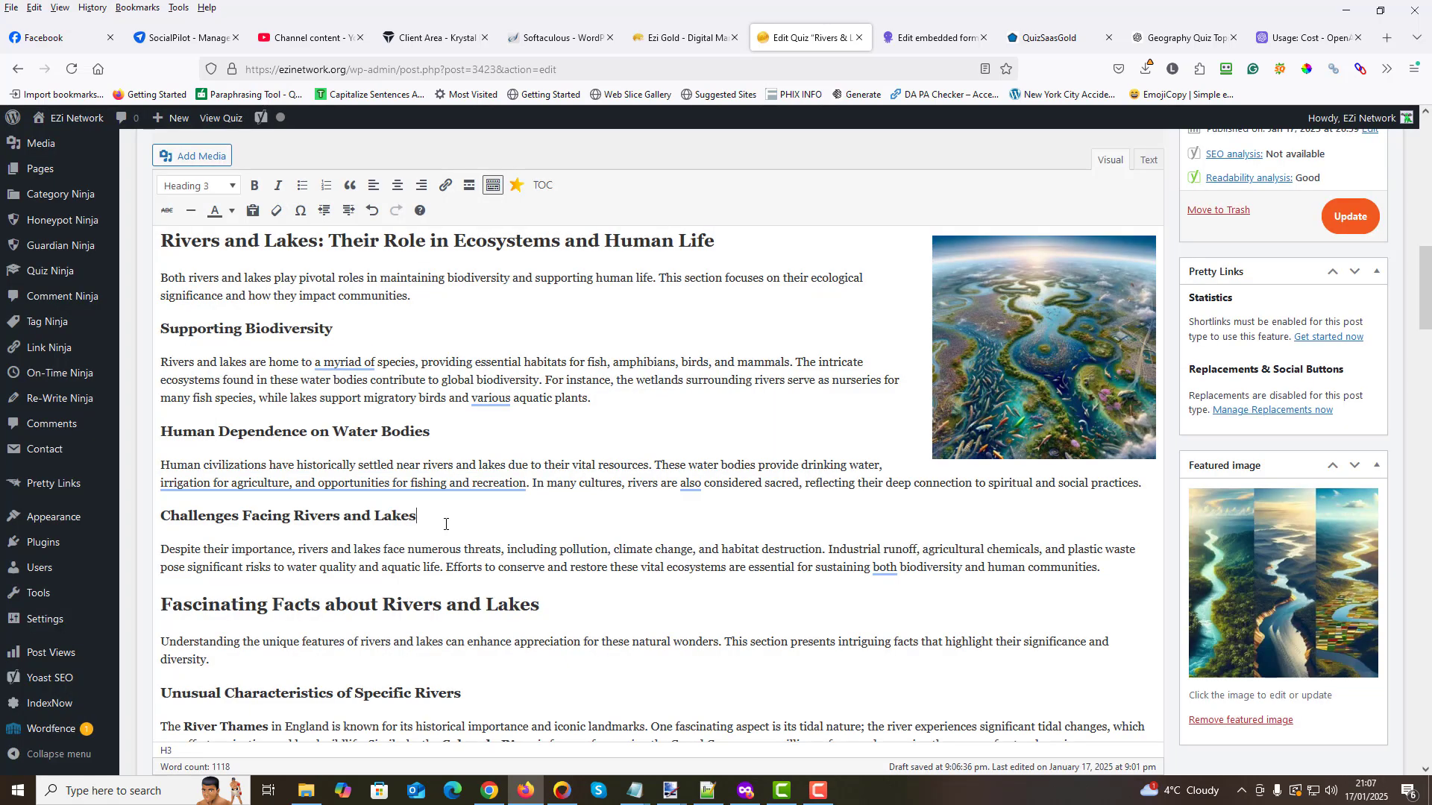
- Generate another image using the whole "Conservation Efforts for Rivers and Lakes" section as the image prompt
{"action": "scroll", "coordinate": [260, 476], "scroll_direction": "down", "scroll_amount": 6}
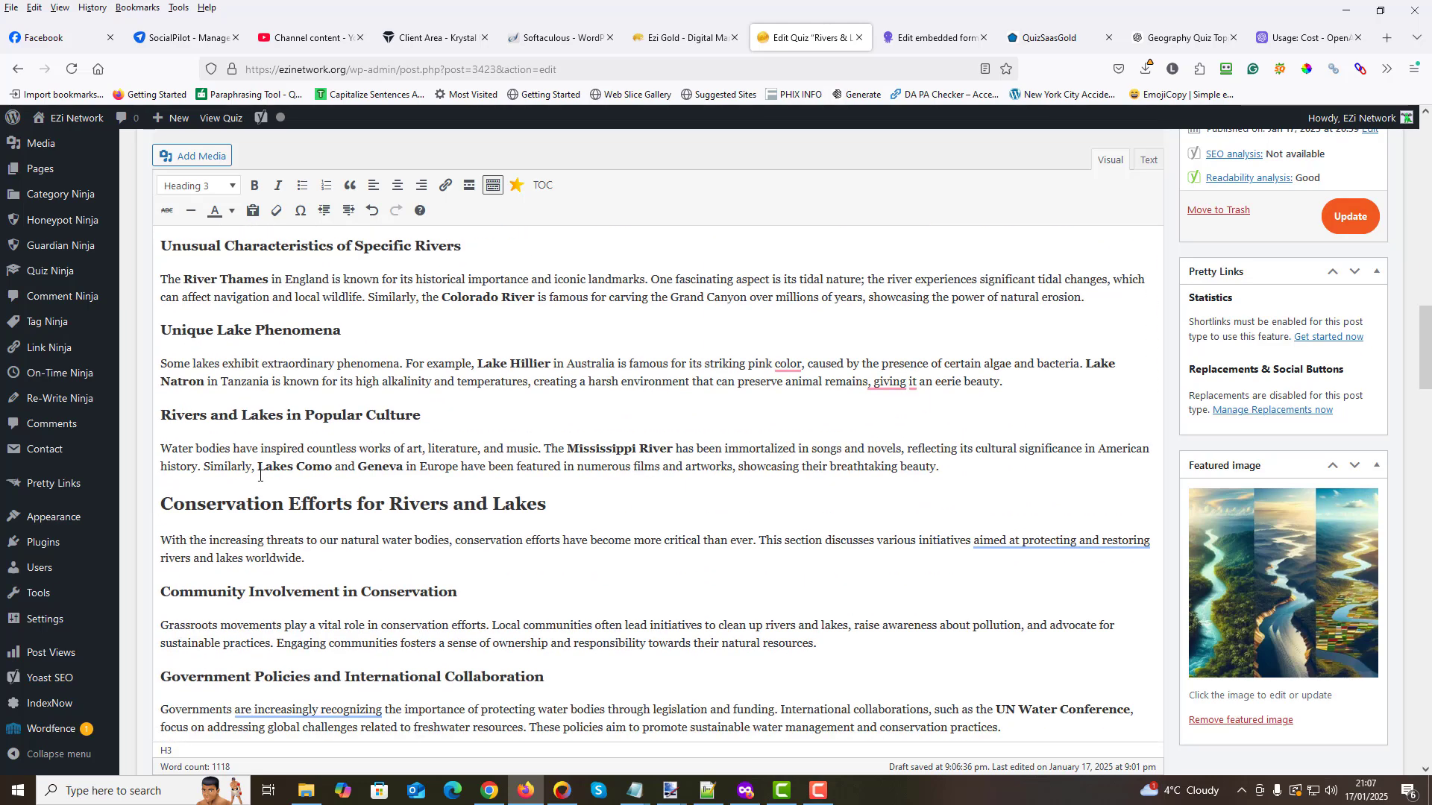
{"action": "scroll", "coordinate": [259, 476], "scroll_direction": "down", "scroll_amount": 4}
{"action": "scroll", "coordinate": [139, 394], "scroll_direction": "up", "scroll_amount": 1}
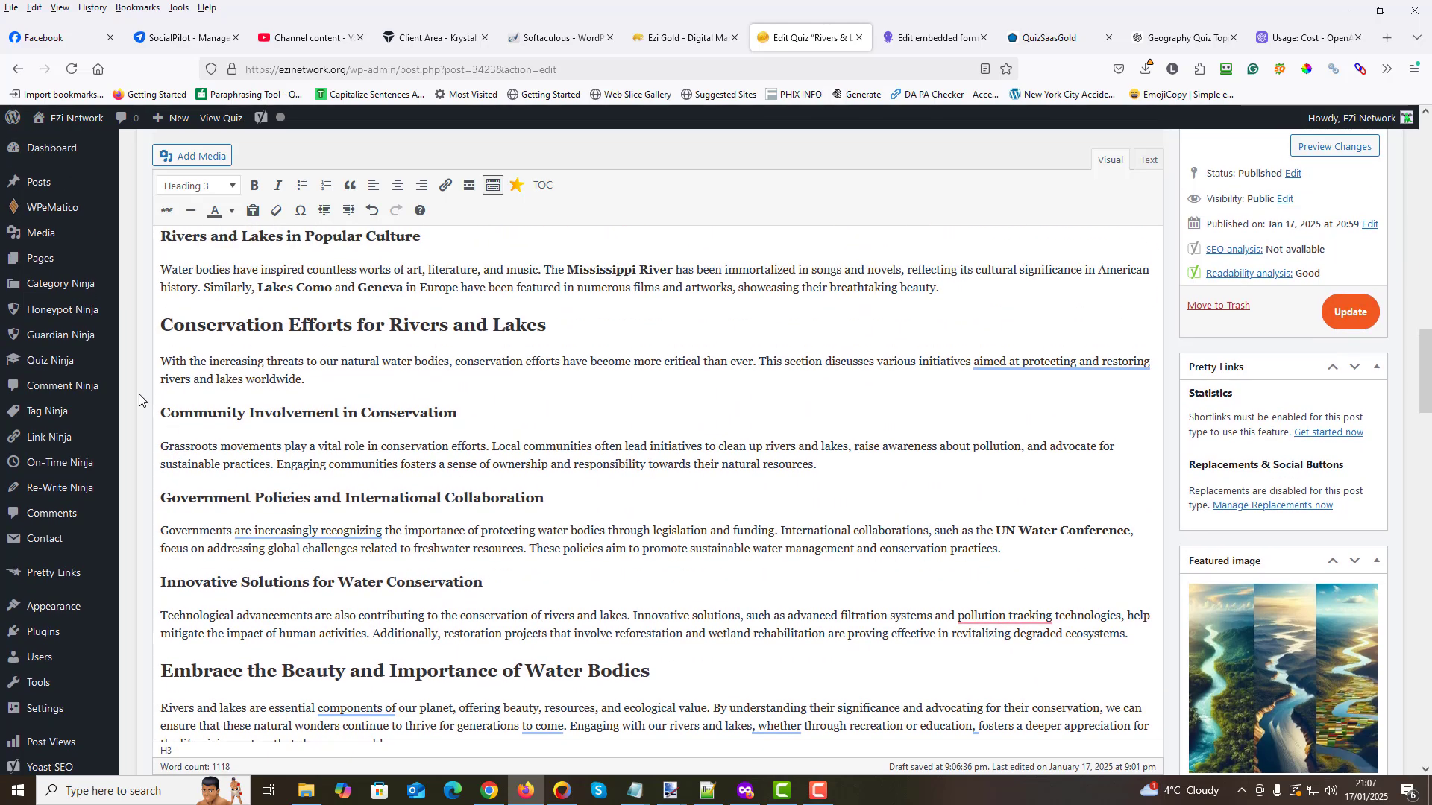
{"action": "left_click_drag", "start_coordinate": [166, 324], "coordinate": [1092, 634]}
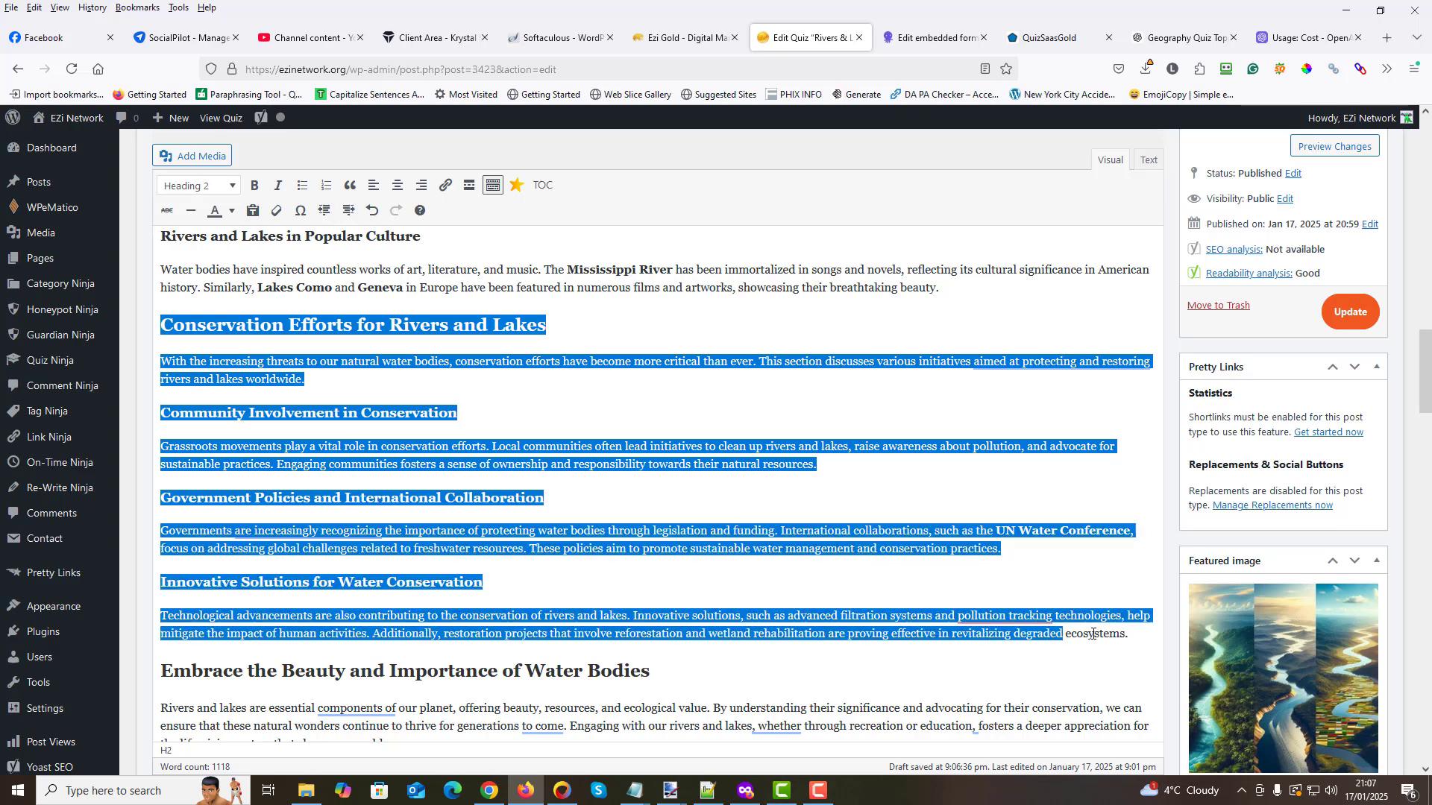
{"action": "right_click", "coordinate": [626, 365]}
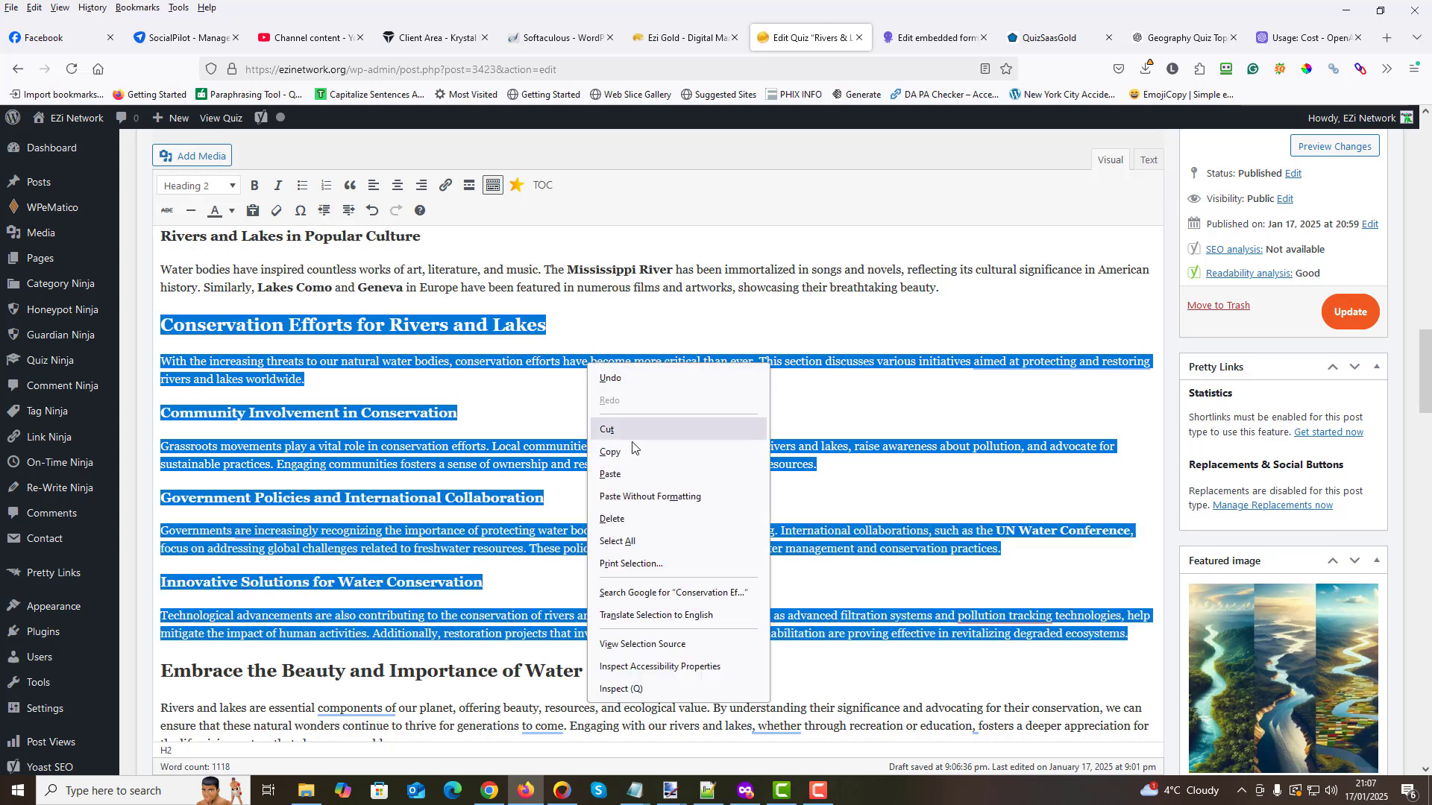
{"action": "left_click", "coordinate": [632, 455]}
{"action": "scroll", "coordinate": [1101, 373], "scroll_direction": "up", "scroll_amount": 6}
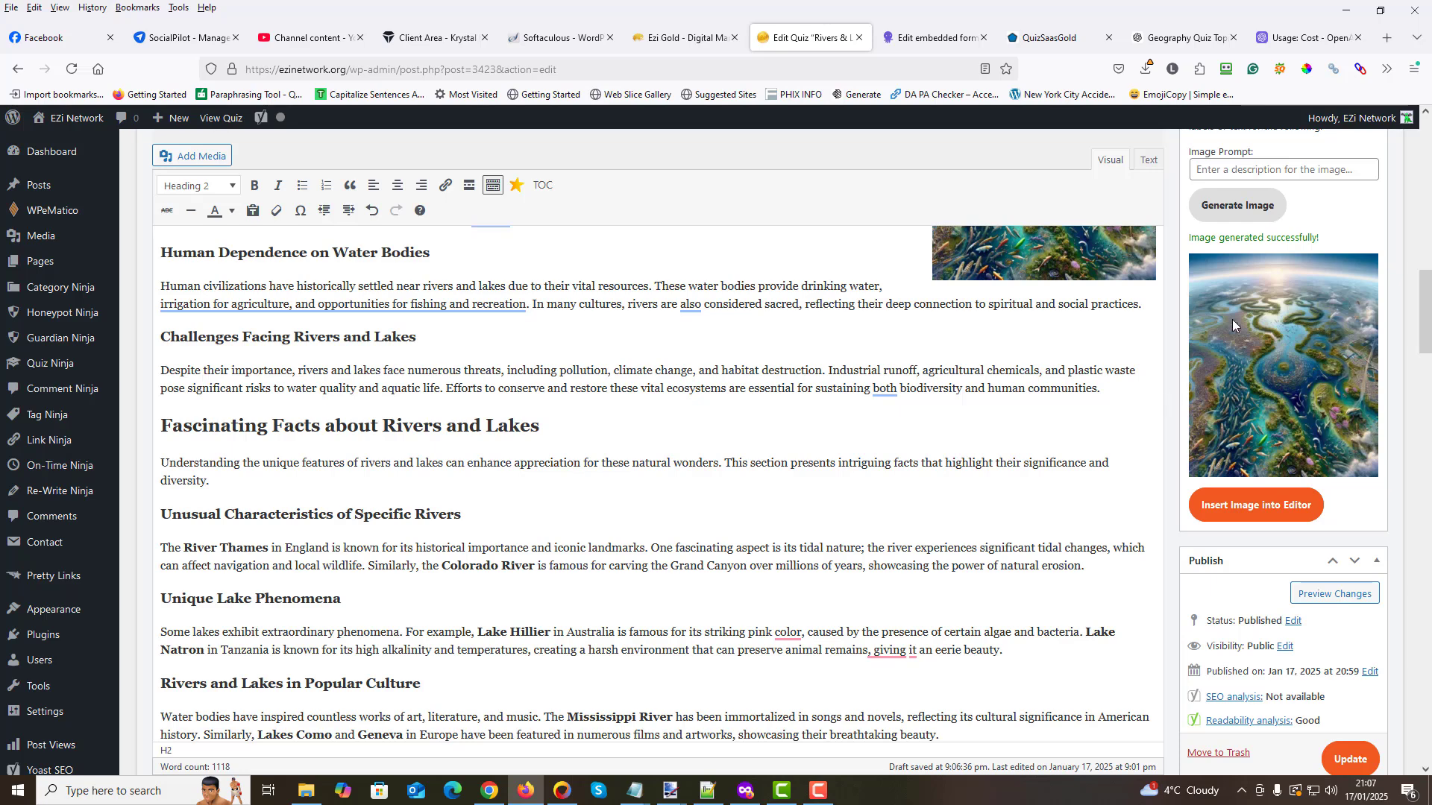
{"action": "scroll", "coordinate": [1233, 278], "scroll_direction": "up", "scroll_amount": 2}
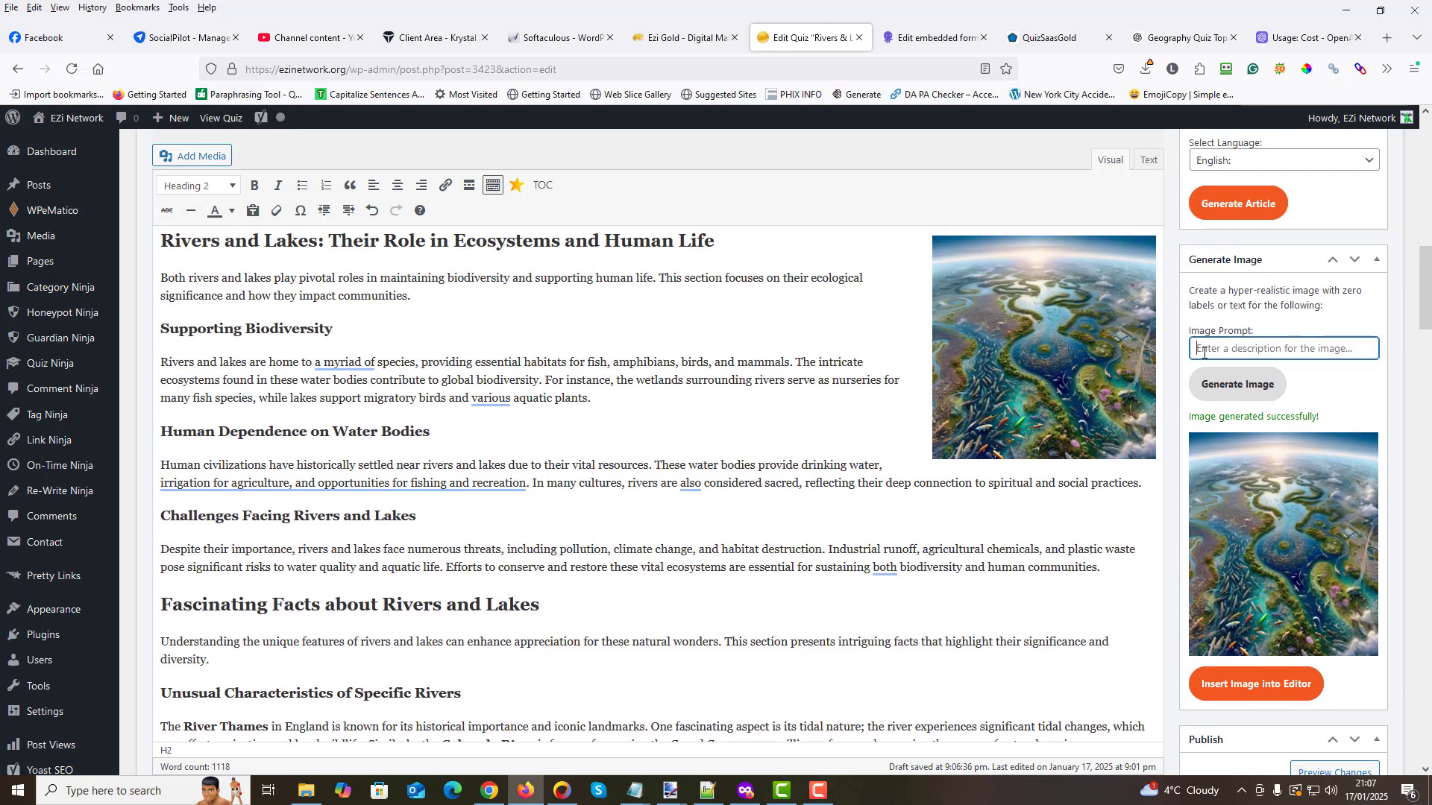
{"action": "right_click", "coordinate": [1203, 353]}
{"action": "left_click", "coordinate": [1214, 484]}
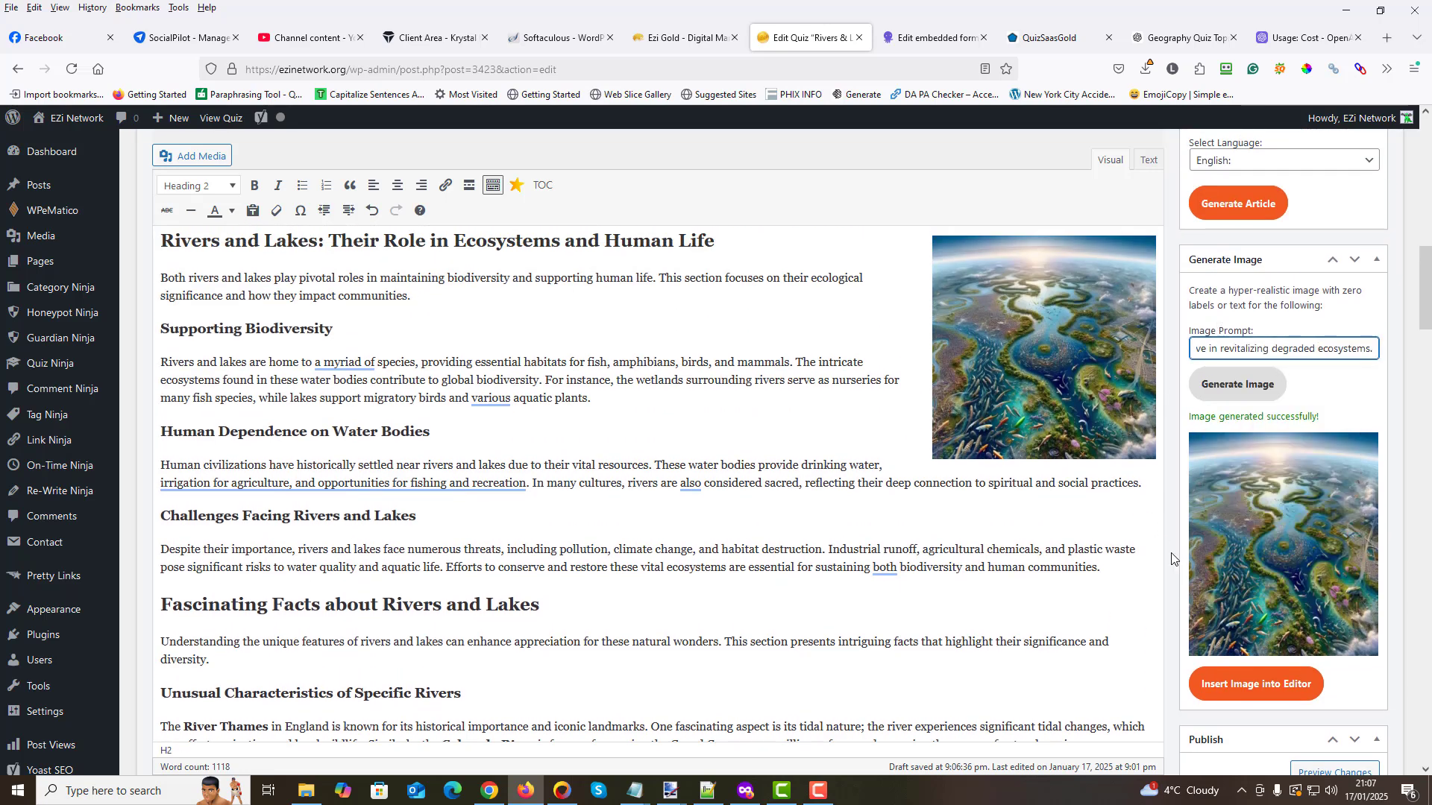
{"action": "left_click", "coordinate": [1222, 393]}
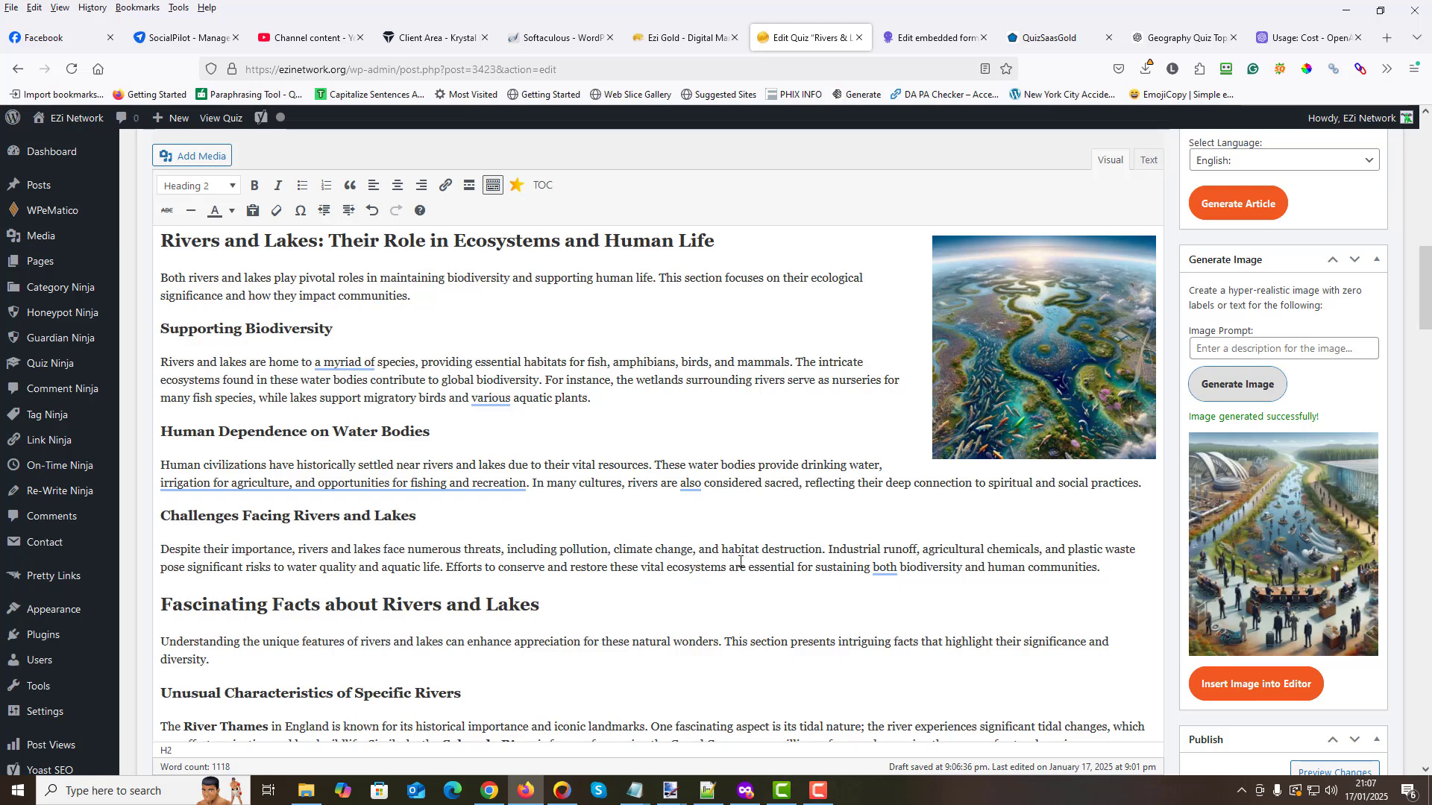
- Insert the generated image before the "Conservation Efforts for Rivers and Lakes" heading and align it left
{"action": "scroll", "coordinate": [761, 548], "scroll_direction": "down", "scroll_amount": 3}
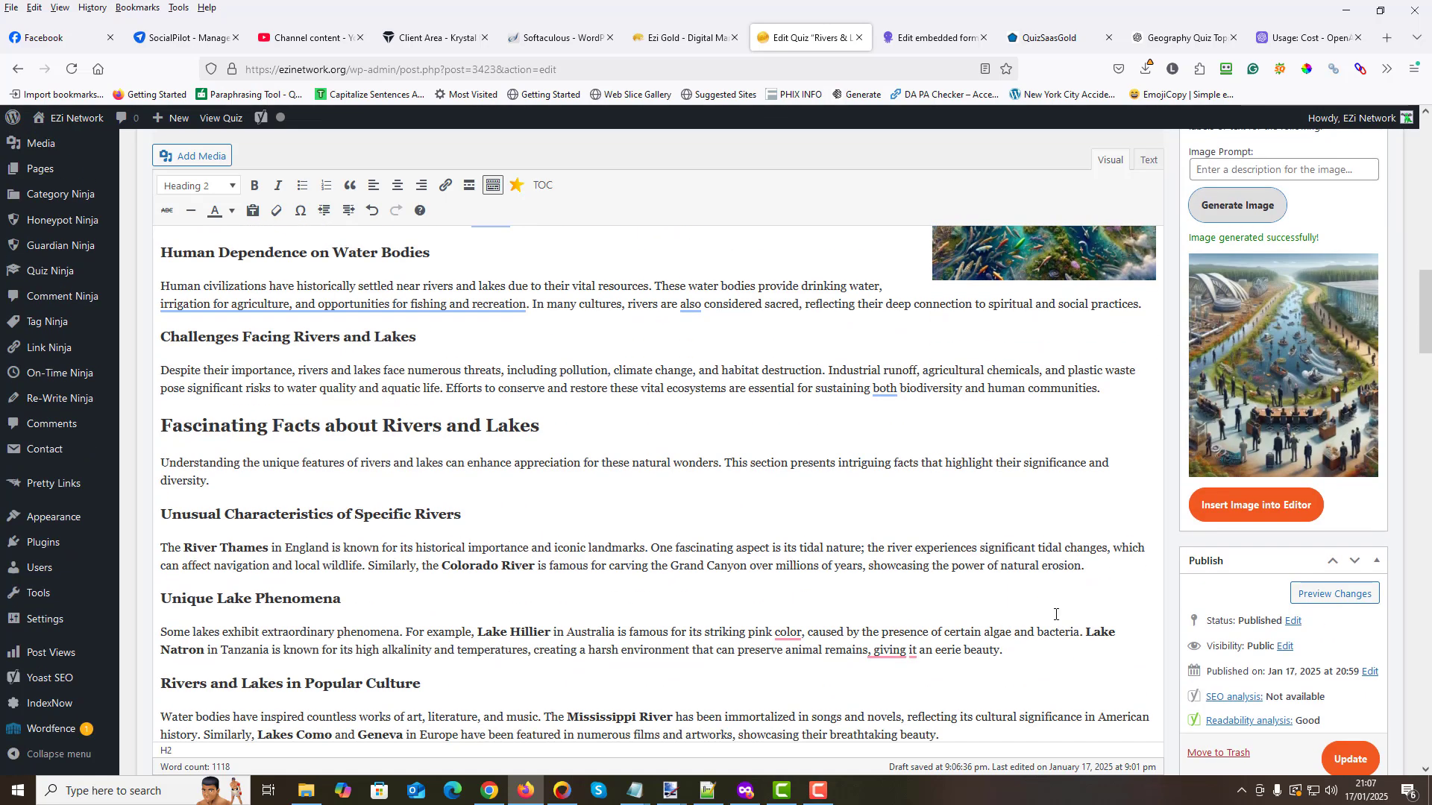
{"action": "scroll", "coordinate": [726, 550], "scroll_direction": "down", "scroll_amount": 3}
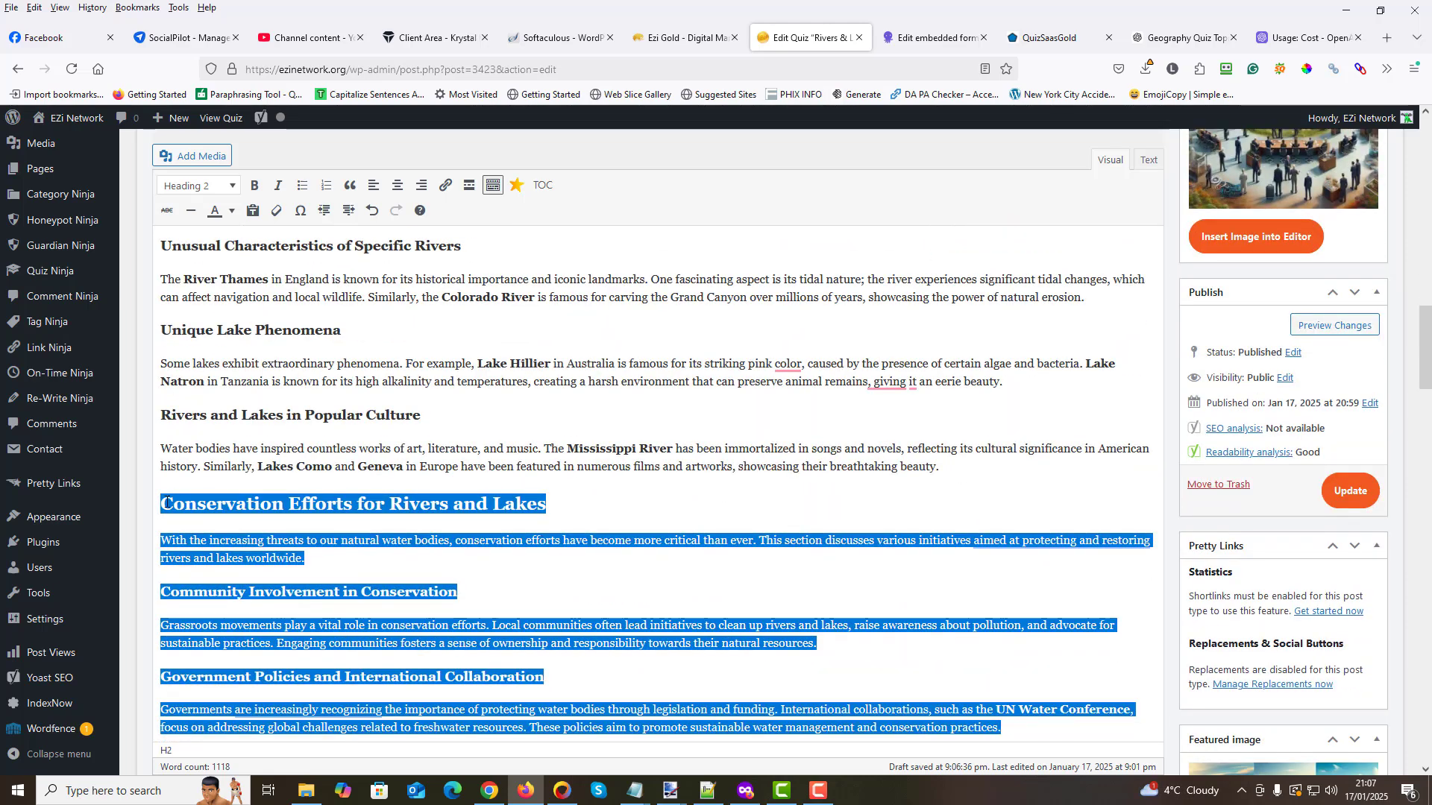
{"action": "left_click", "coordinate": [165, 504]}
{"action": "left_click", "coordinate": [1256, 237]}
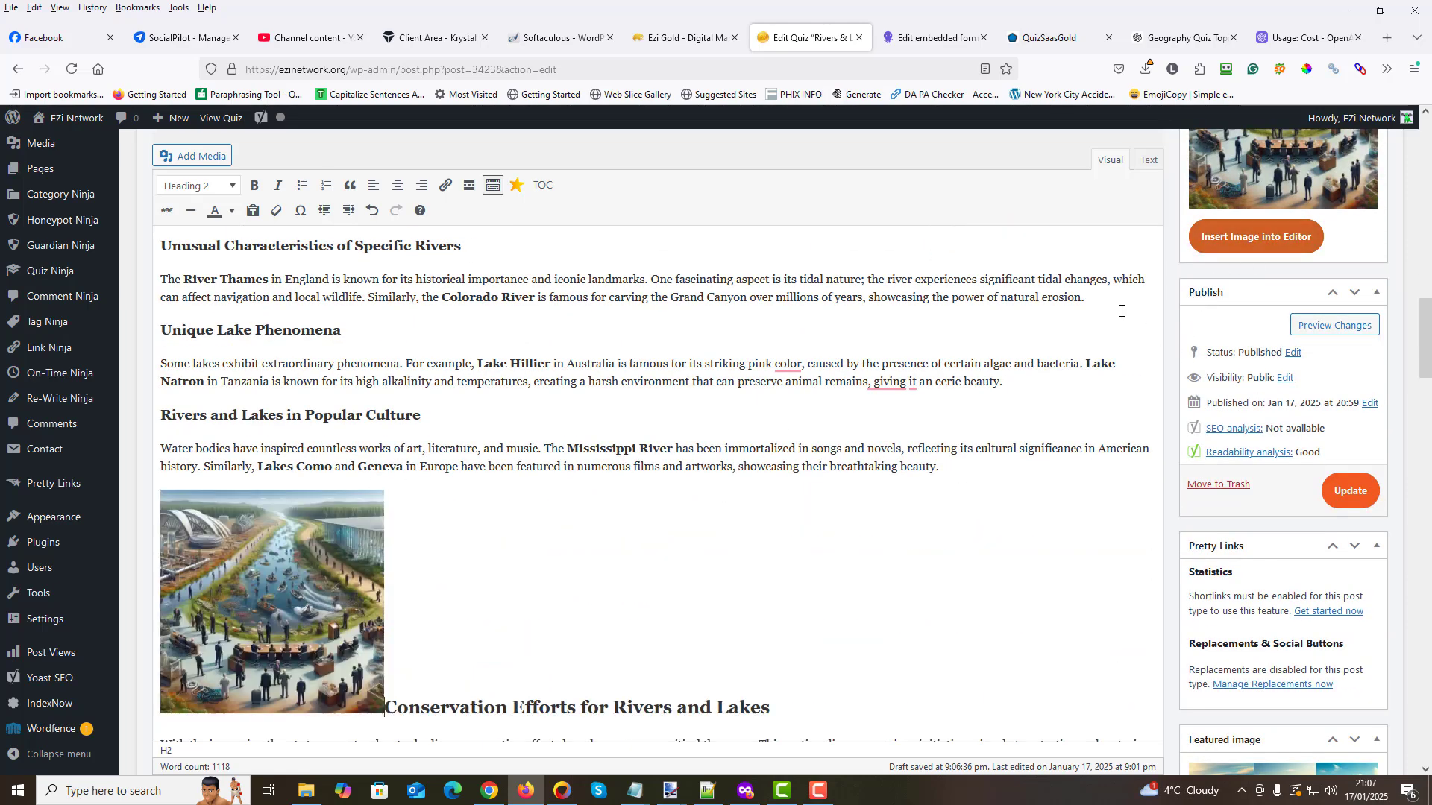
{"action": "left_click", "coordinate": [317, 589]}
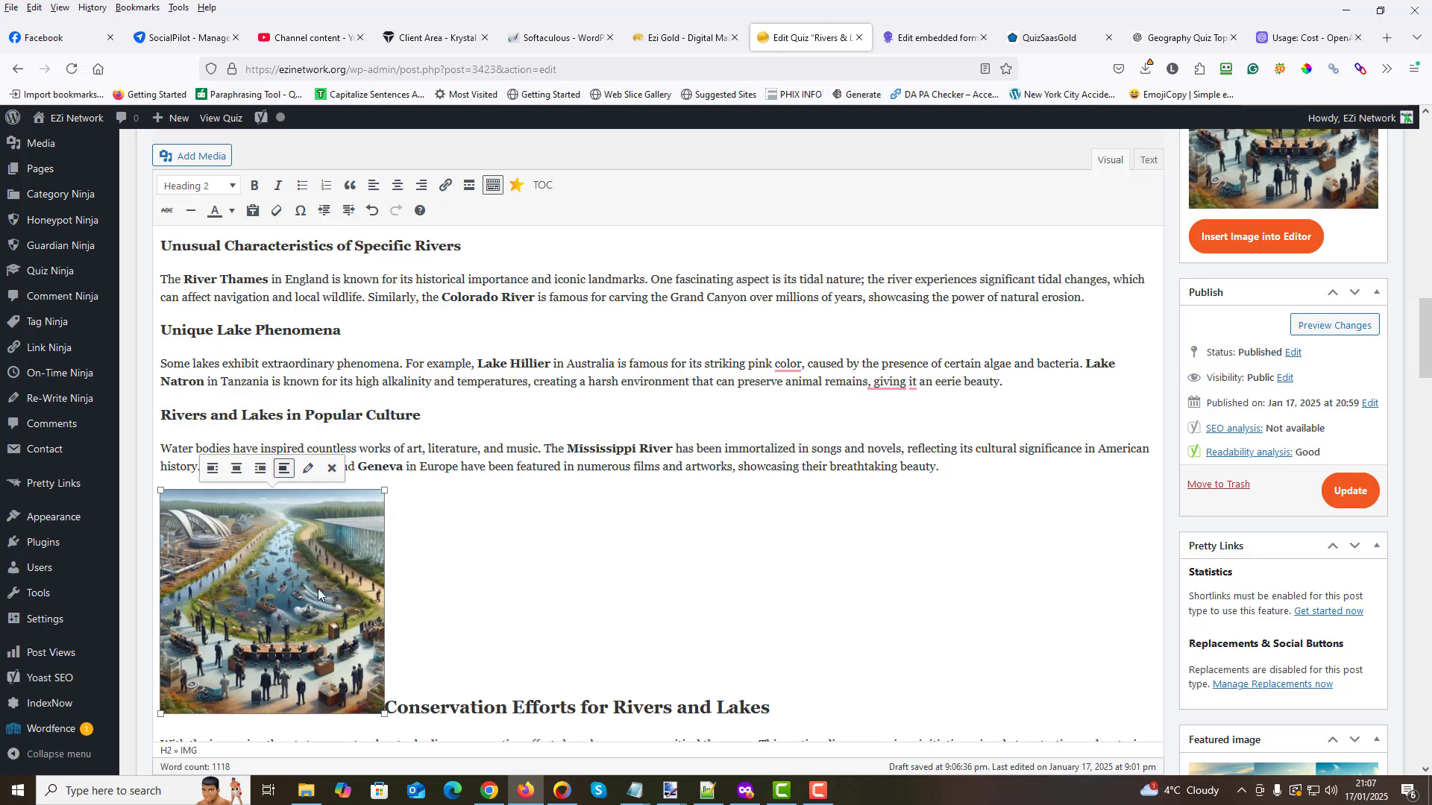
{"action": "left_click", "coordinate": [213, 469]}
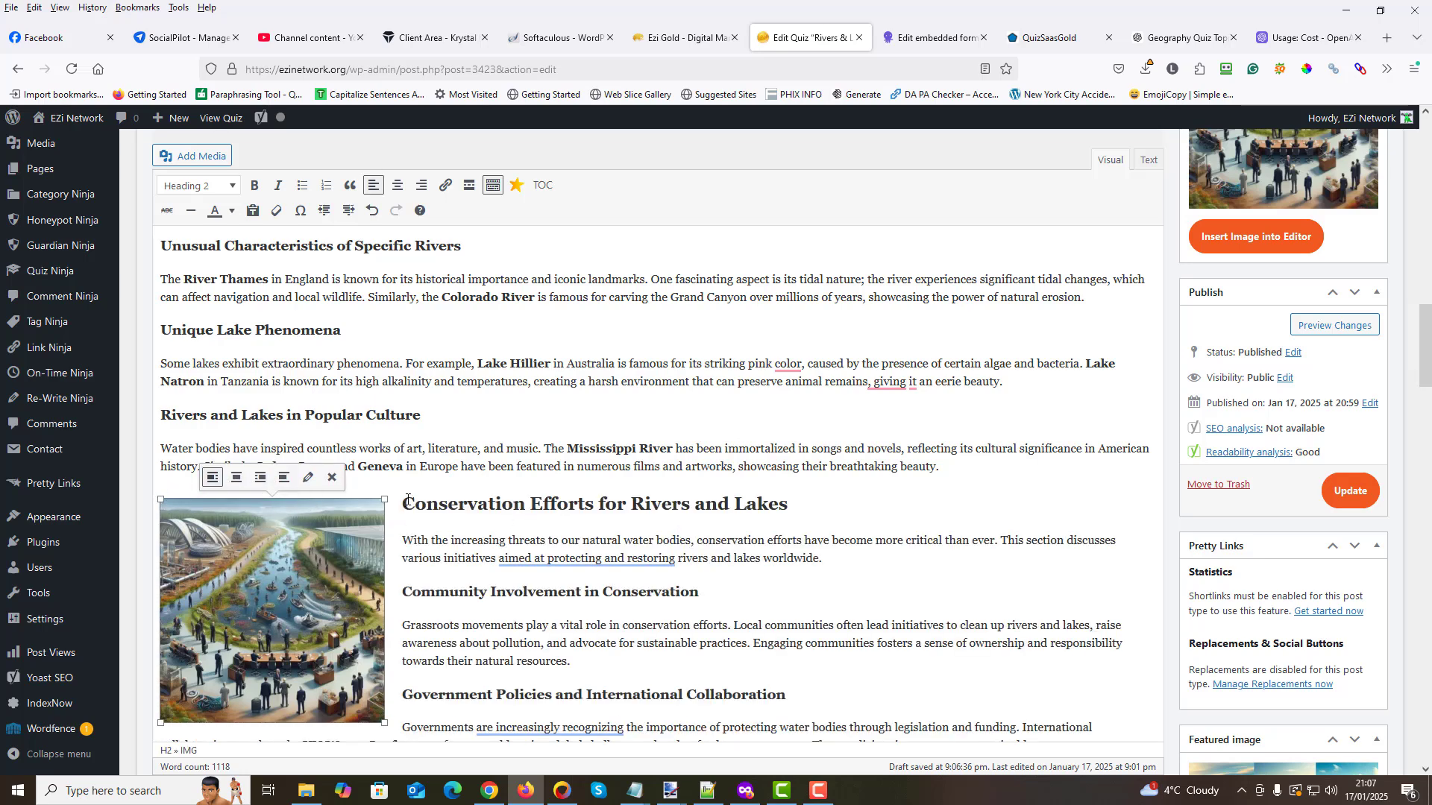
- Set the conservation image's alternative text to "Conservation Efforts for Rivers and Lakes", copied from the section heading
{"action": "left_click_drag", "start_coordinate": [408, 499], "coordinate": [789, 505]}
{"action": "right_click", "coordinate": [756, 500]}
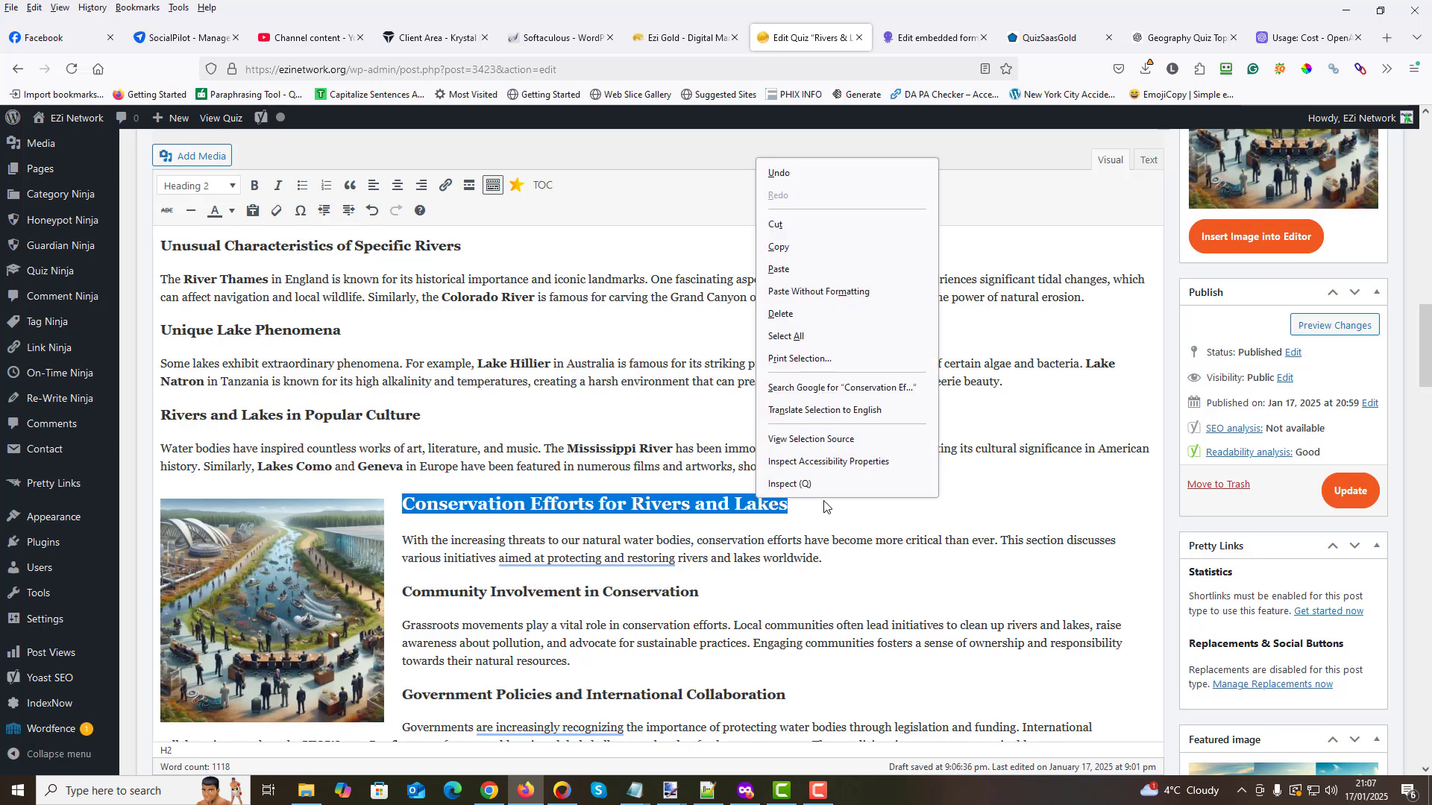
{"action": "left_click", "coordinate": [800, 247]}
{"action": "left_click", "coordinate": [229, 540]}
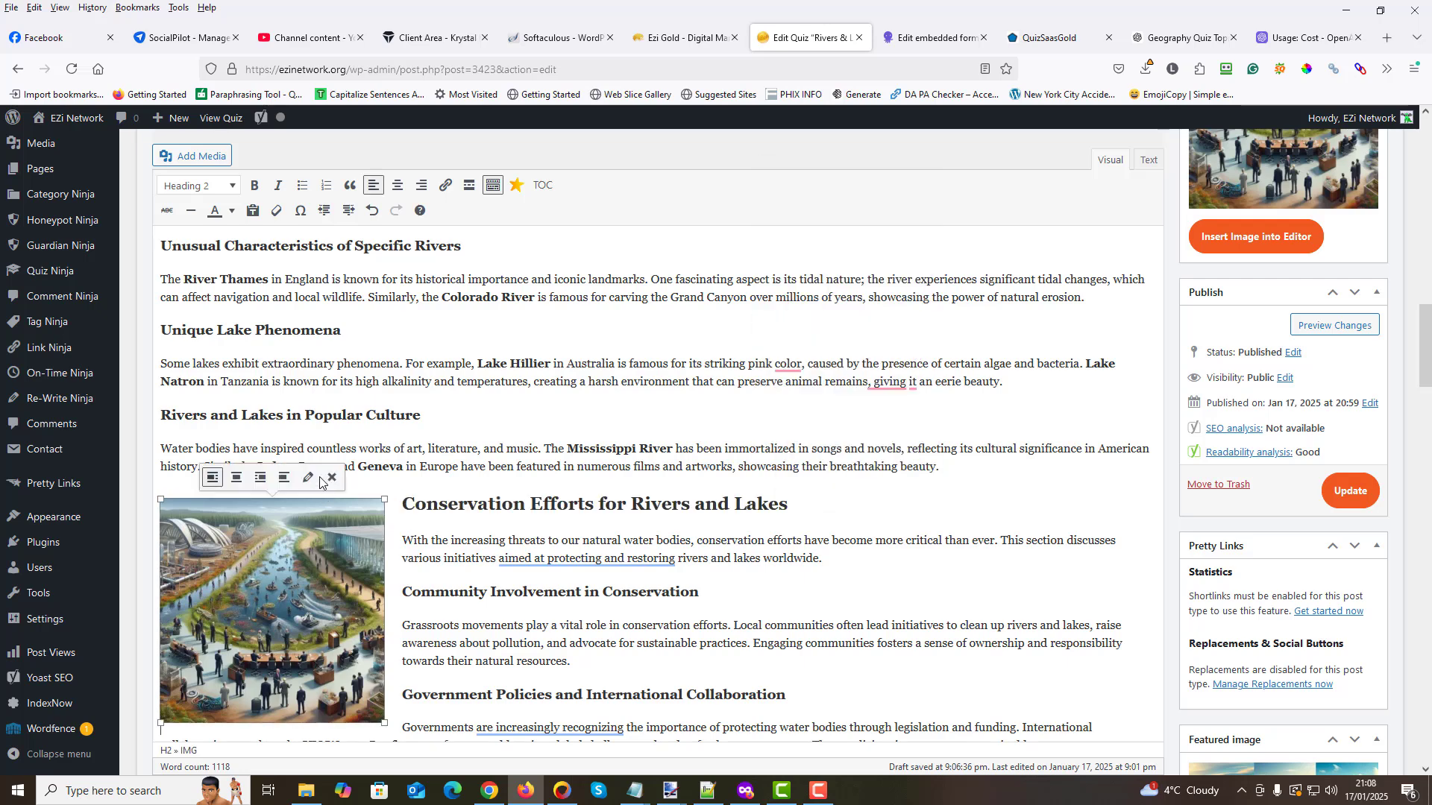
{"action": "left_click", "coordinate": [310, 478]}
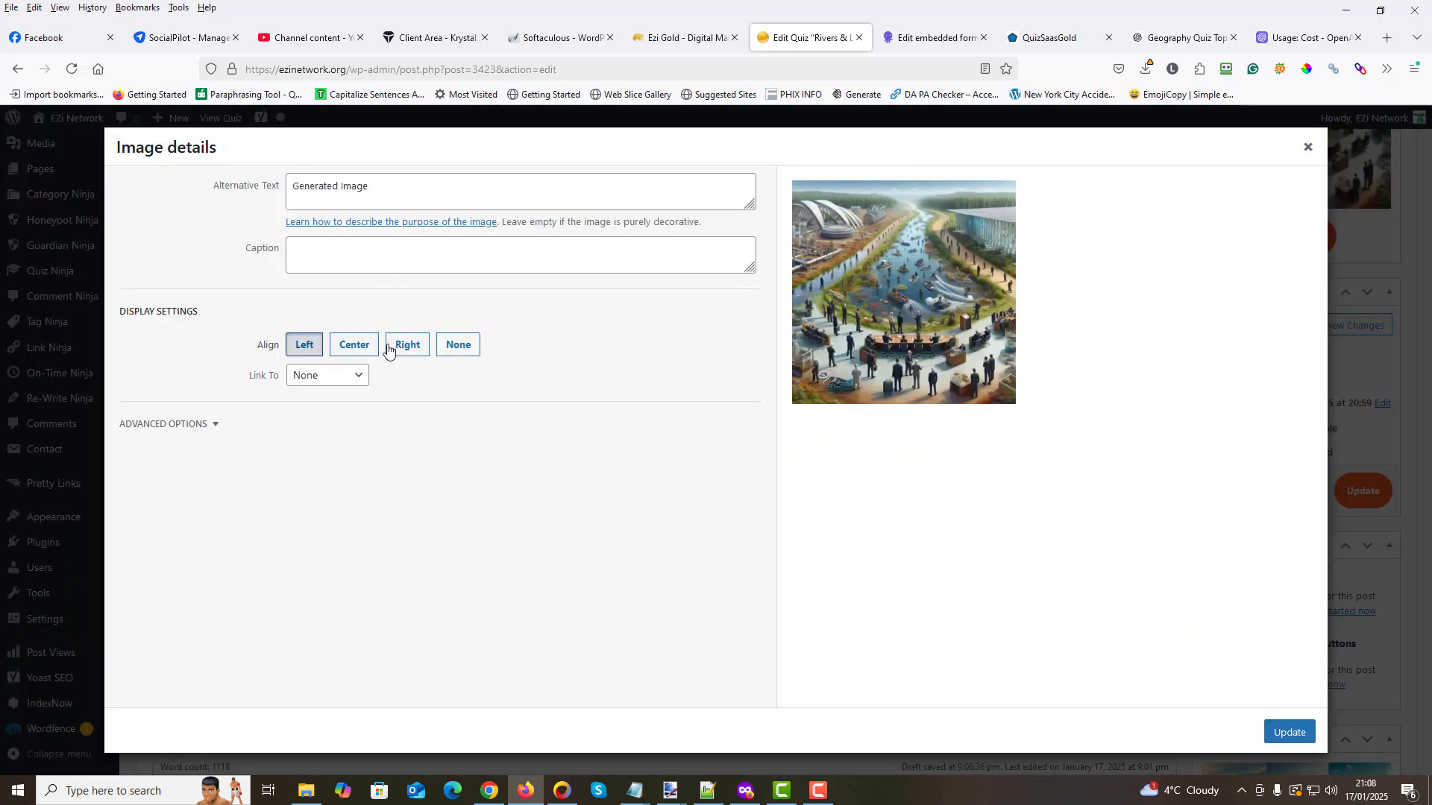
{"action": "triple_click", "coordinate": [304, 184]}
{"action": "right_click", "coordinate": [307, 186]}
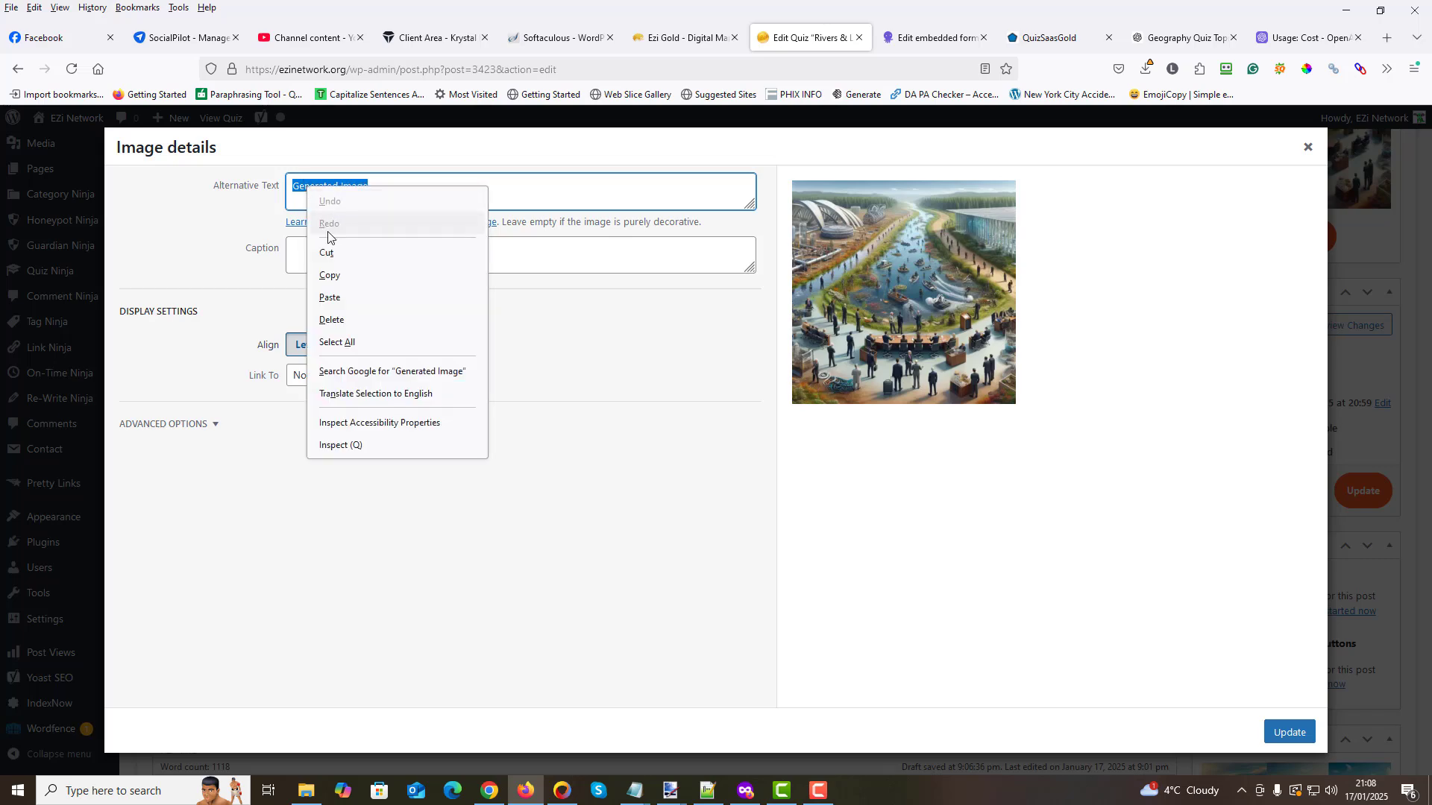
{"action": "left_click", "coordinate": [330, 298]}
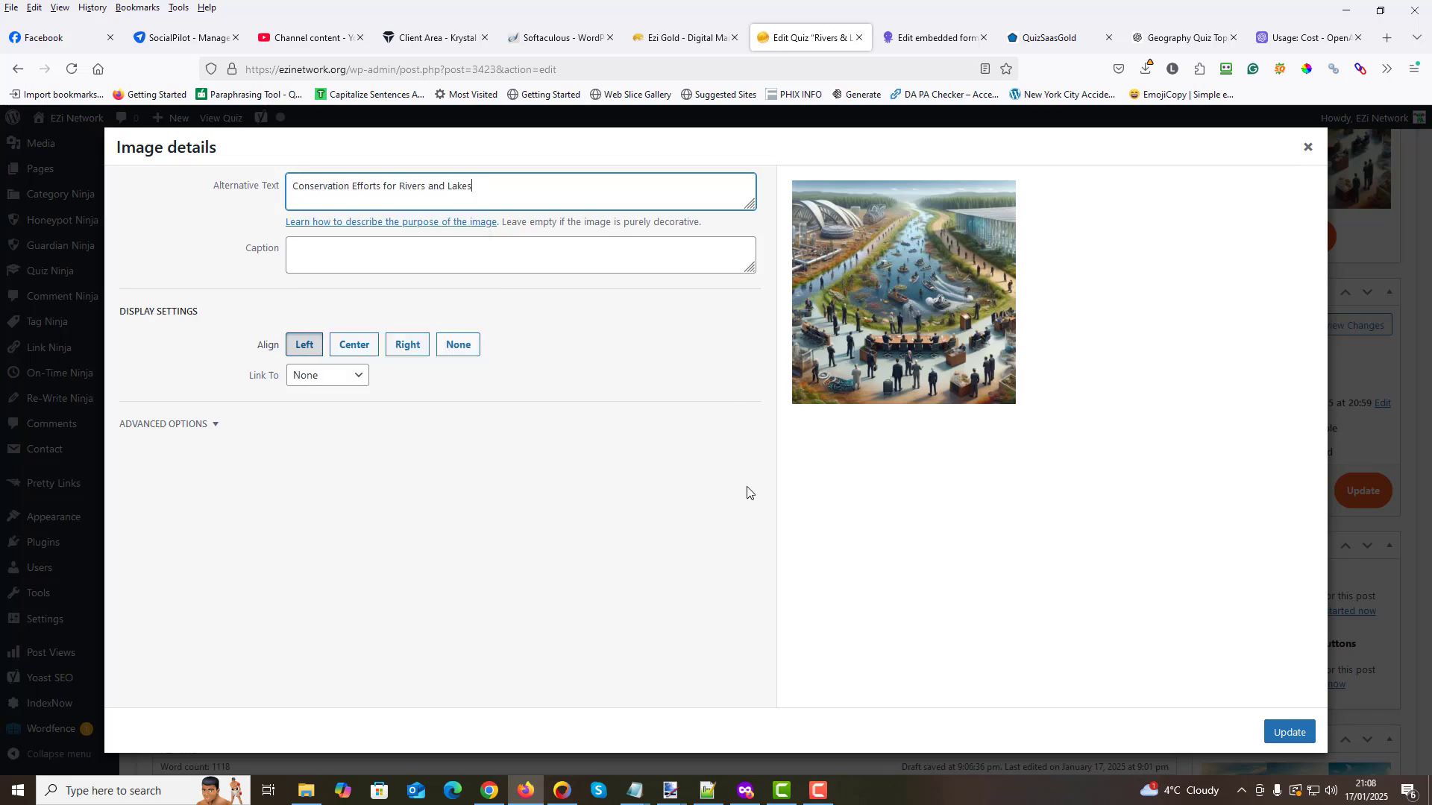
{"action": "left_click", "coordinate": [1289, 732]}
- Look over the illustrated article and update the quiz post to save the inserted images
{"action": "scroll", "coordinate": [1119, 582], "scroll_direction": "down", "scroll_amount": 3}
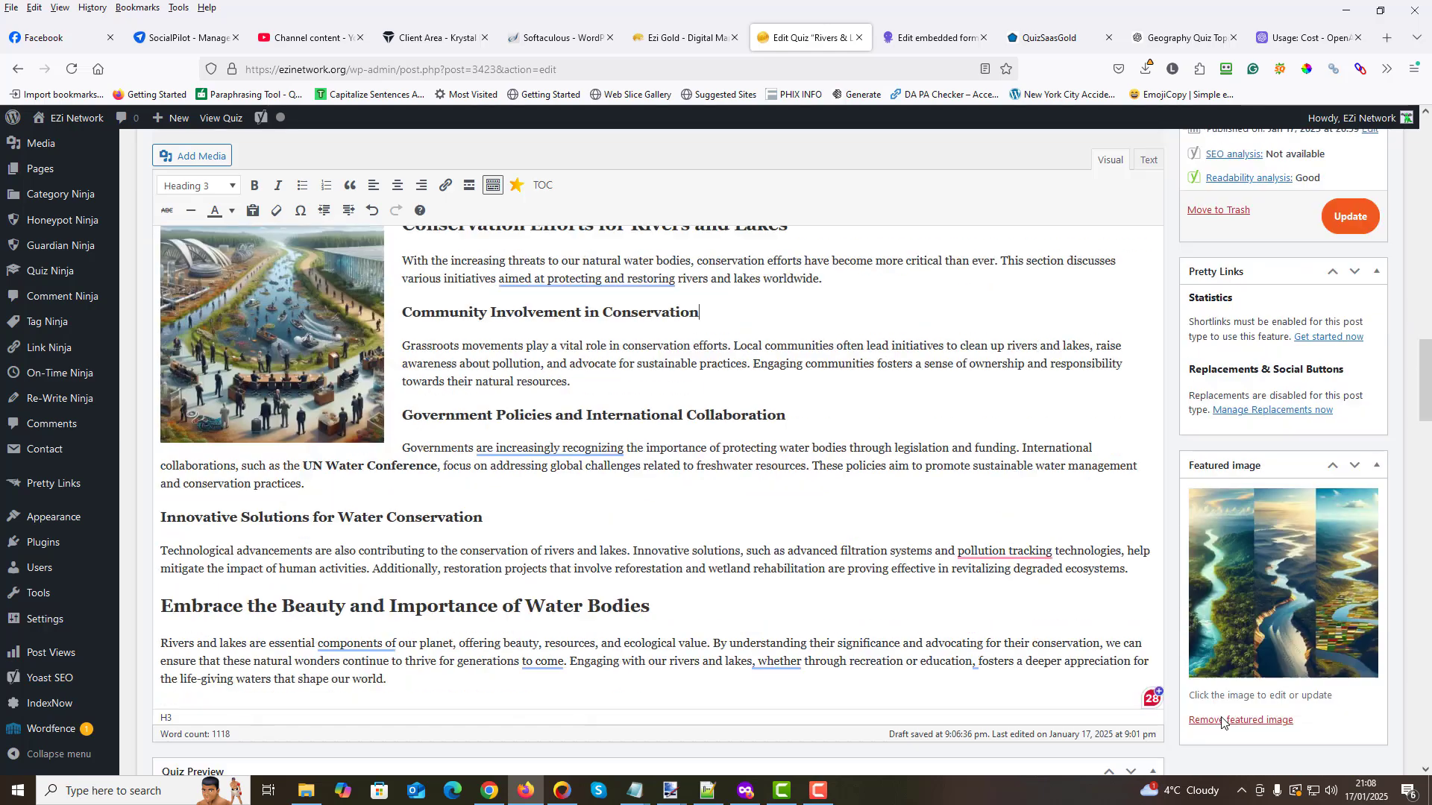
{"action": "scroll", "coordinate": [356, 606], "scroll_direction": "up", "scroll_amount": 5}
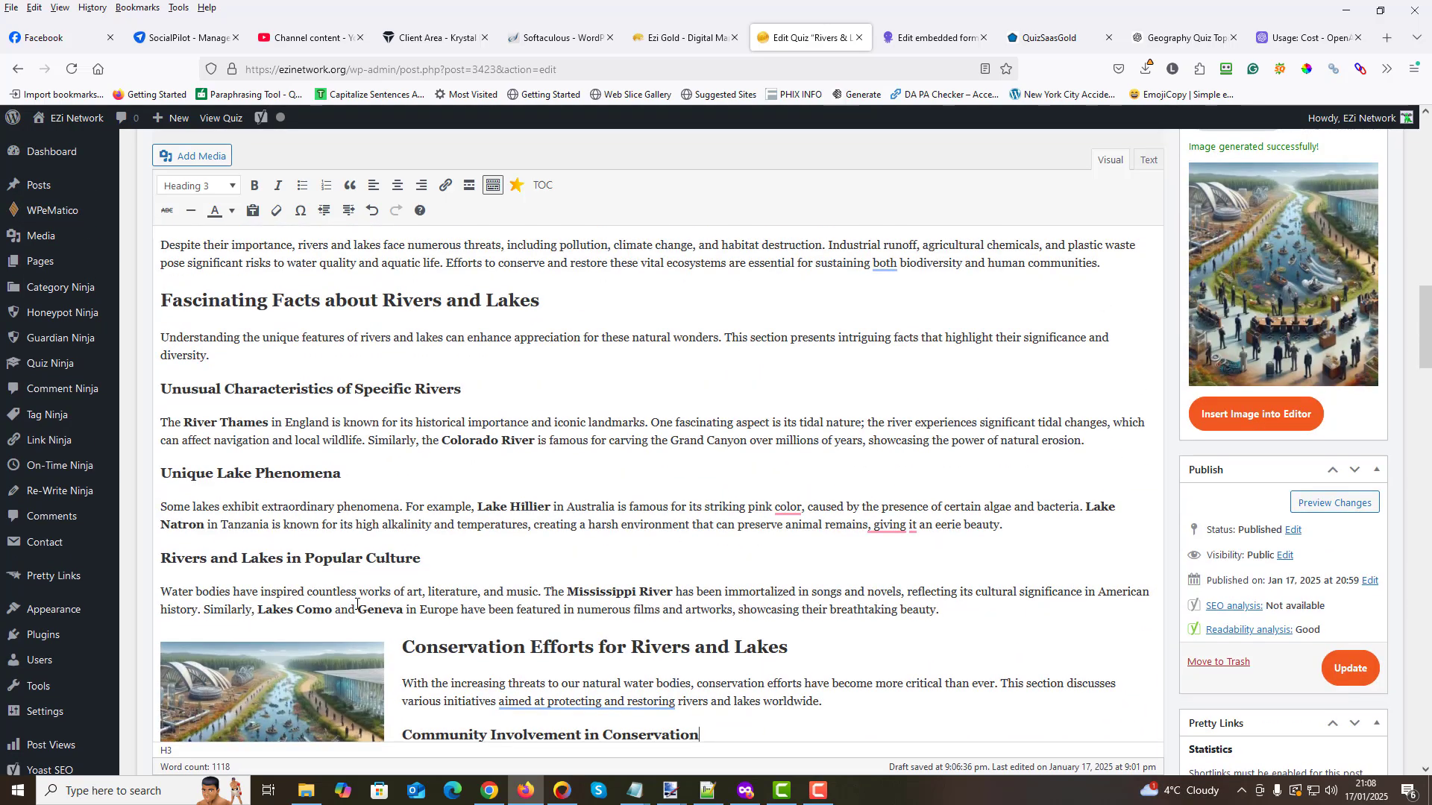
{"action": "scroll", "coordinate": [571, 552], "scroll_direction": "up", "scroll_amount": 15}
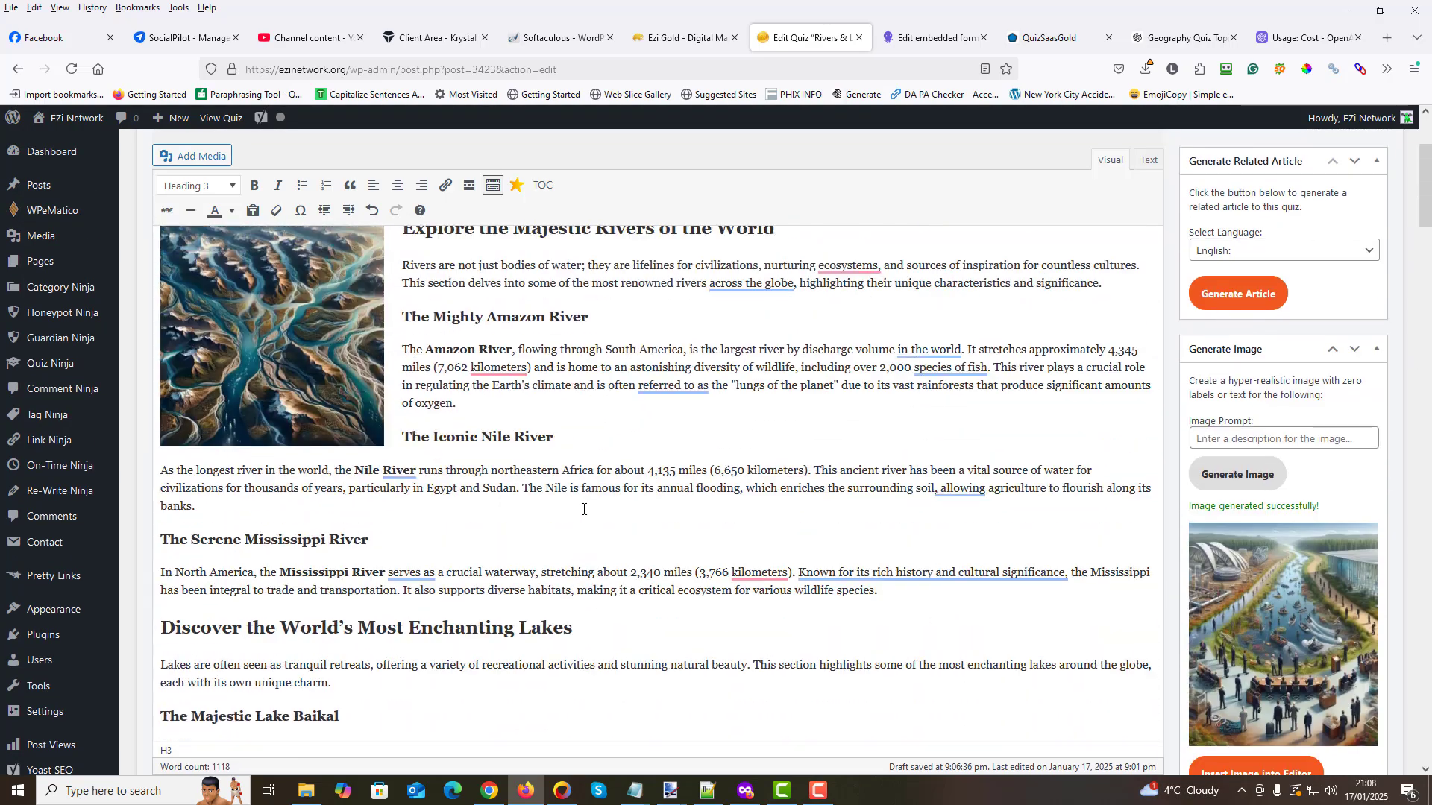
{"action": "scroll", "coordinate": [813, 526], "scroll_direction": "up", "scroll_amount": 2}
{"action": "scroll", "coordinate": [837, 524], "scroll_direction": "down", "scroll_amount": 7}
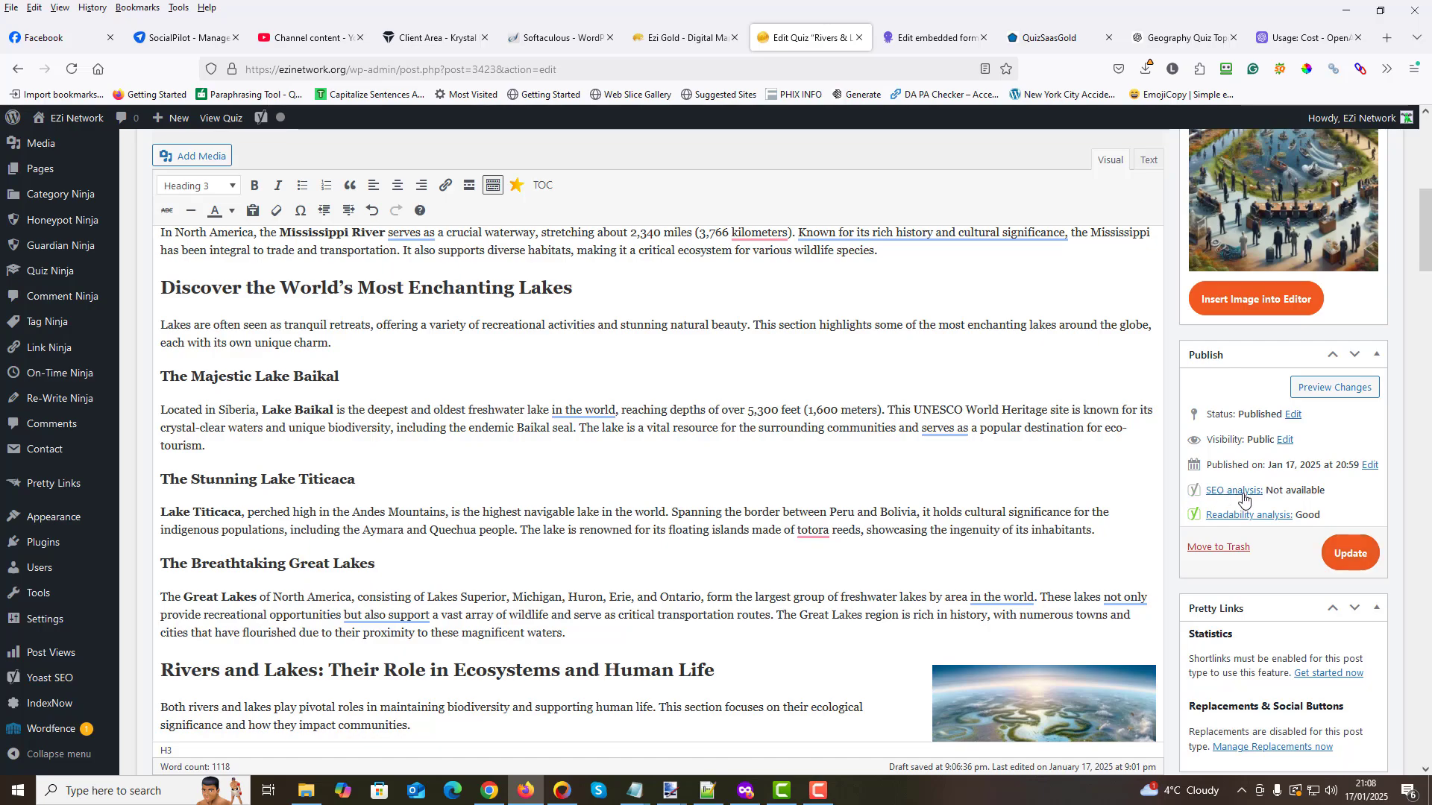
{"action": "mouse_move", "coordinate": [1425, 224]}
{"action": "left_mouse_down"}
{"action": "mouse_move", "coordinate": [1428, 638]}
{"action": "mouse_move", "coordinate": [1428, 241]}
{"action": "left_mouse_up"}
{"action": "scroll", "coordinate": [1288, 531], "scroll_direction": "down", "scroll_amount": 2}
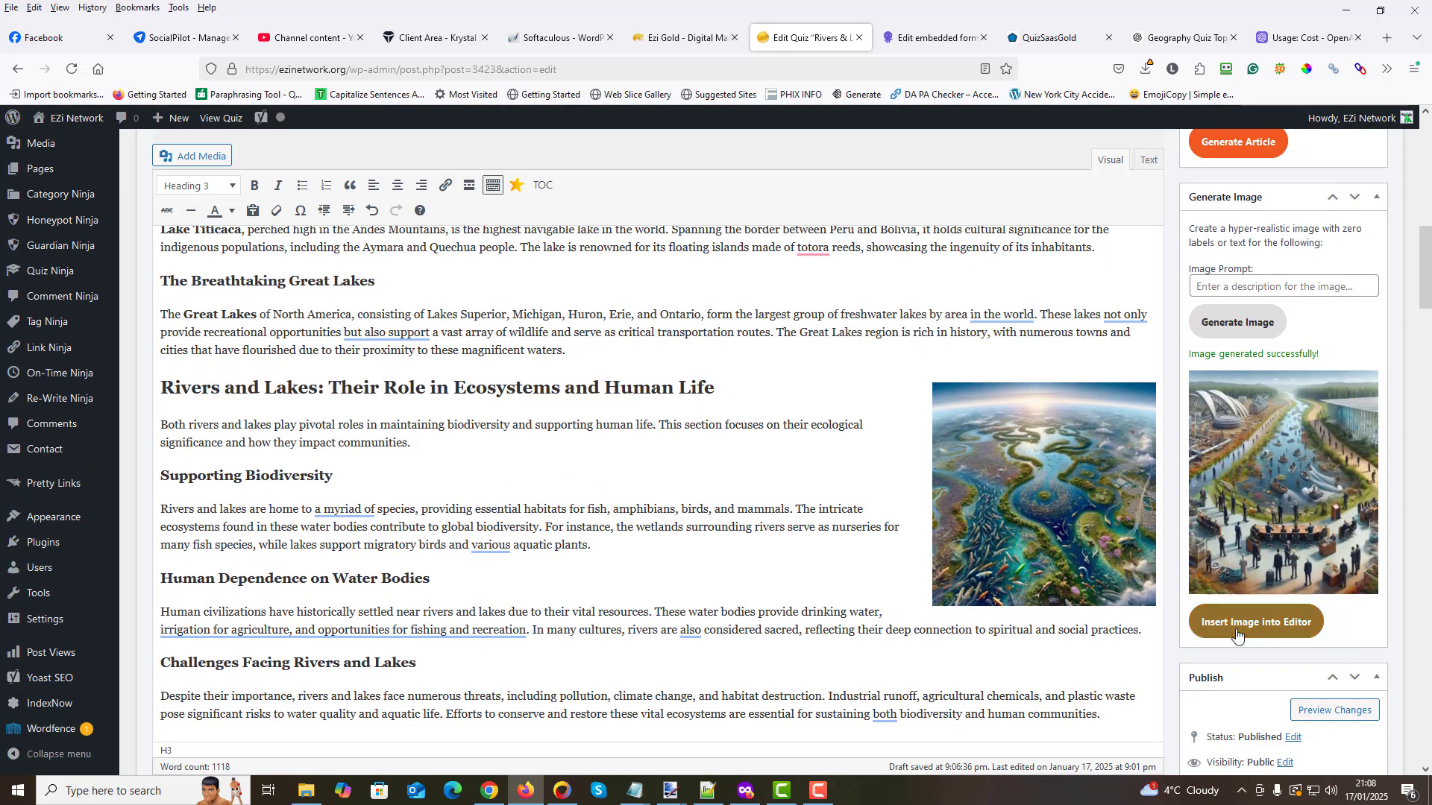
{"action": "scroll", "coordinate": [1222, 675], "scroll_direction": "down", "scroll_amount": 2}
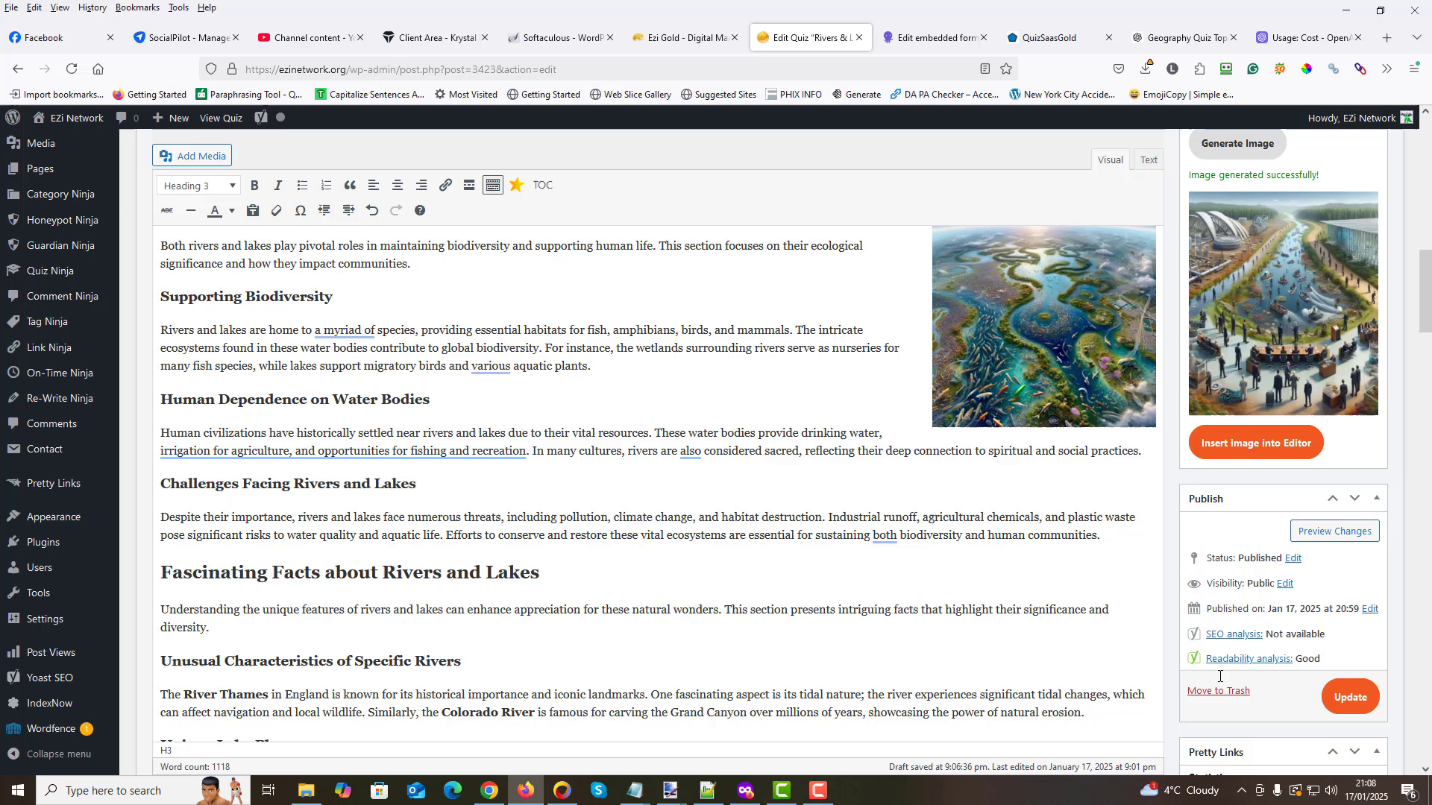
{"action": "left_click", "coordinate": [1352, 699]}
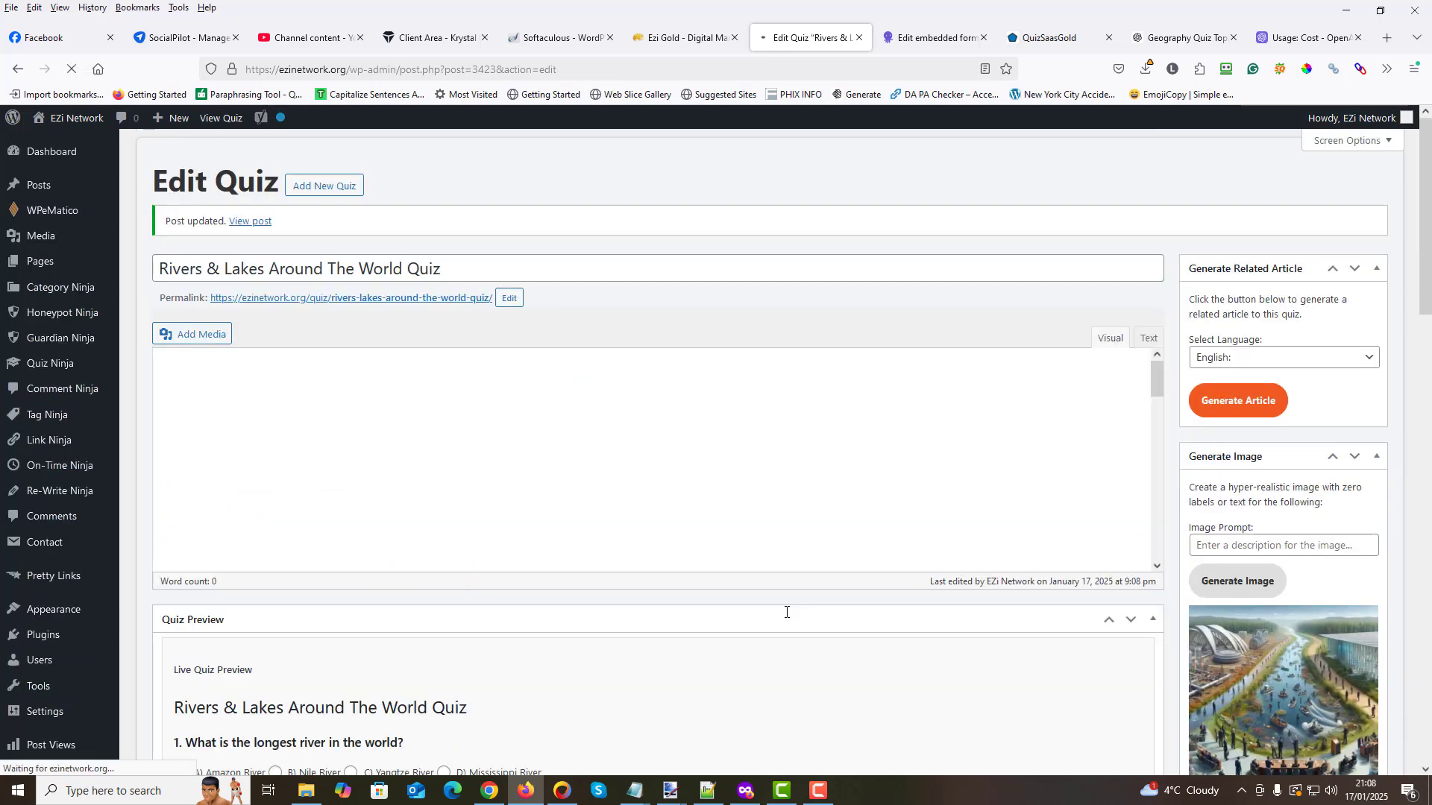
- Open the quiz's permalink in a new tab and bring the first quiz questions into view
{"action": "right_click", "coordinate": [378, 305]}
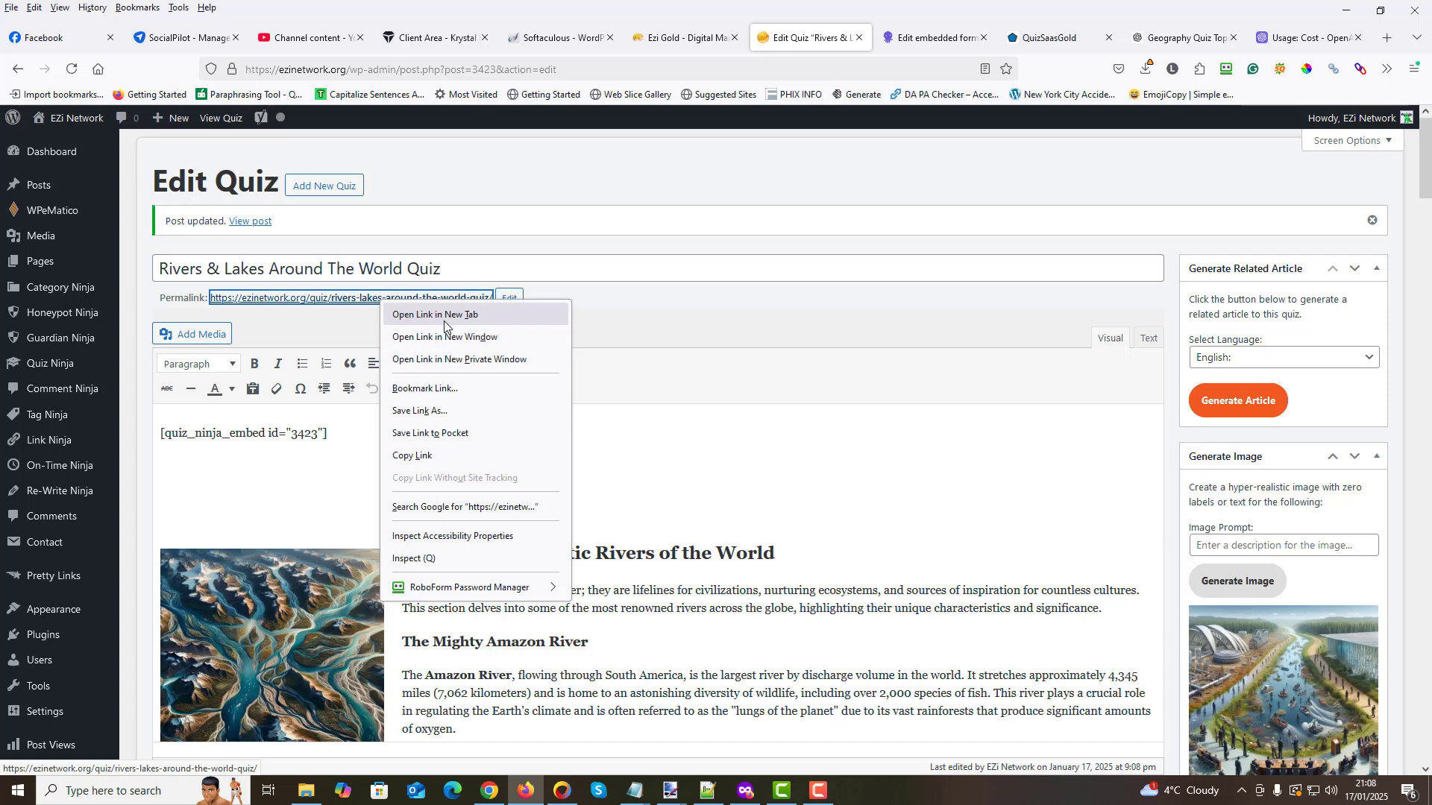
{"action": "left_click", "coordinate": [415, 314]}
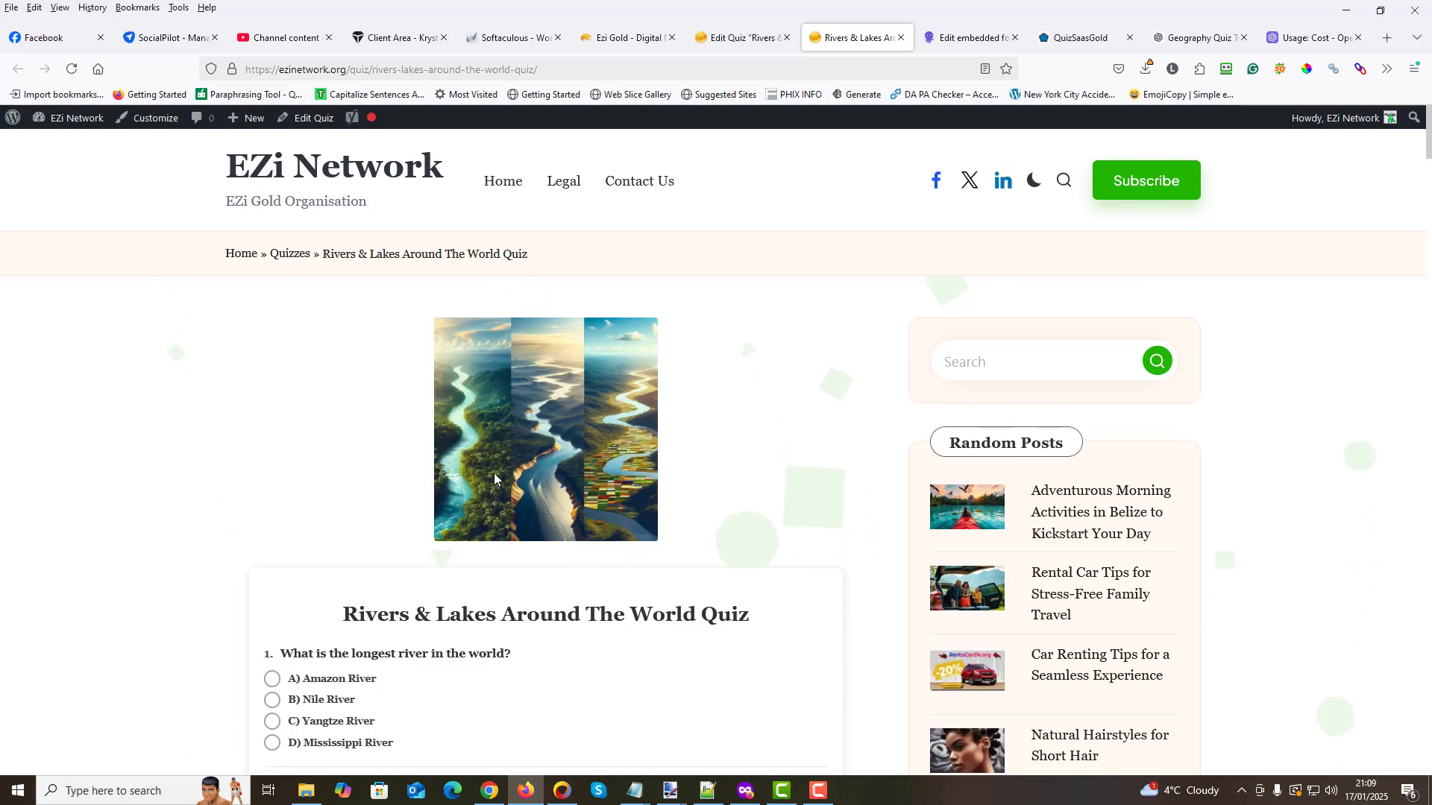
{"action": "scroll", "coordinate": [492, 474], "scroll_direction": "down", "scroll_amount": 3}
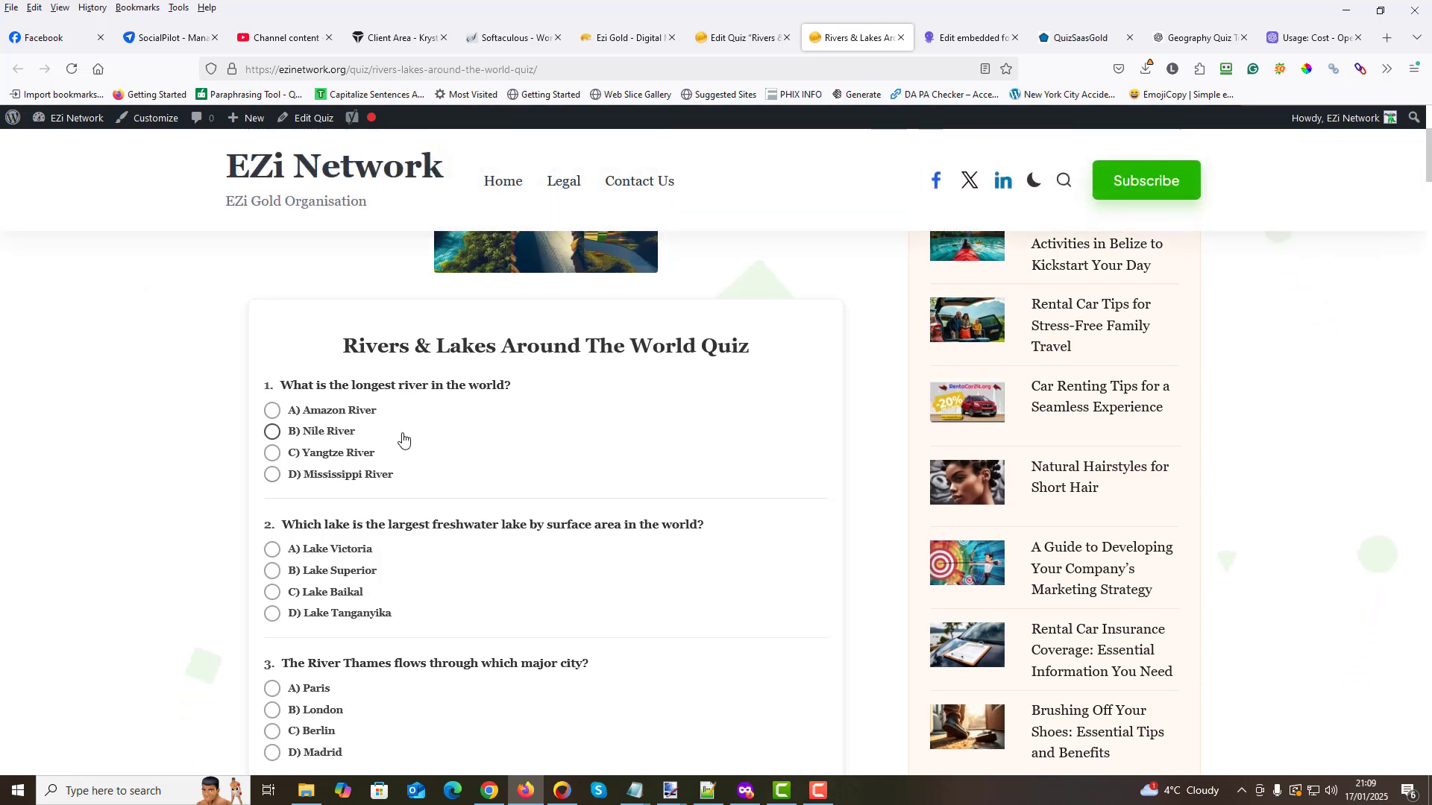
{"action": "scroll", "coordinate": [401, 387], "scroll_direction": "down", "scroll_amount": 1}
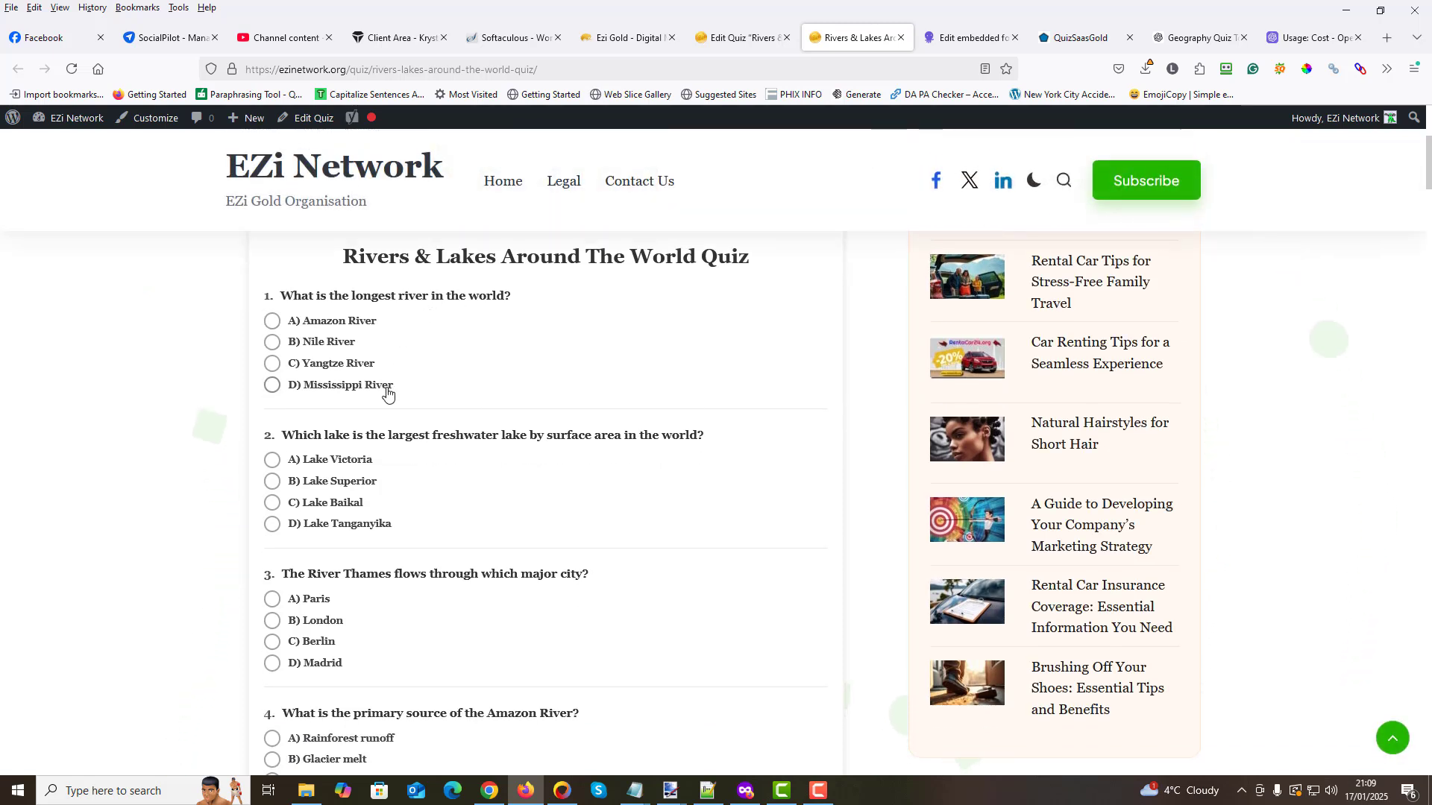
- Answer quiz questions 1 to 3 with Amazon River, Lake Tanganyika and London
{"action": "left_click", "coordinate": [272, 320]}
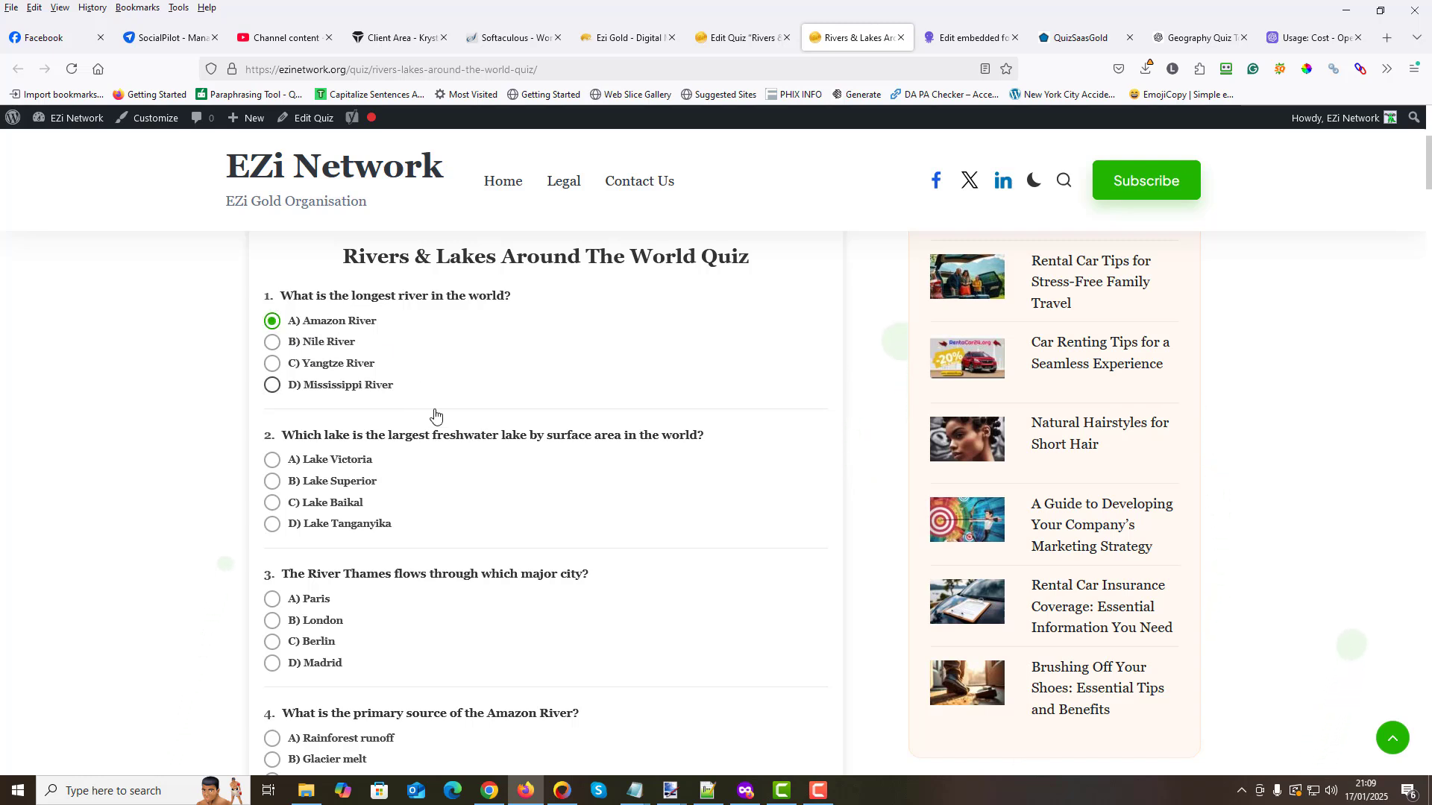
{"action": "left_click", "coordinate": [389, 522]}
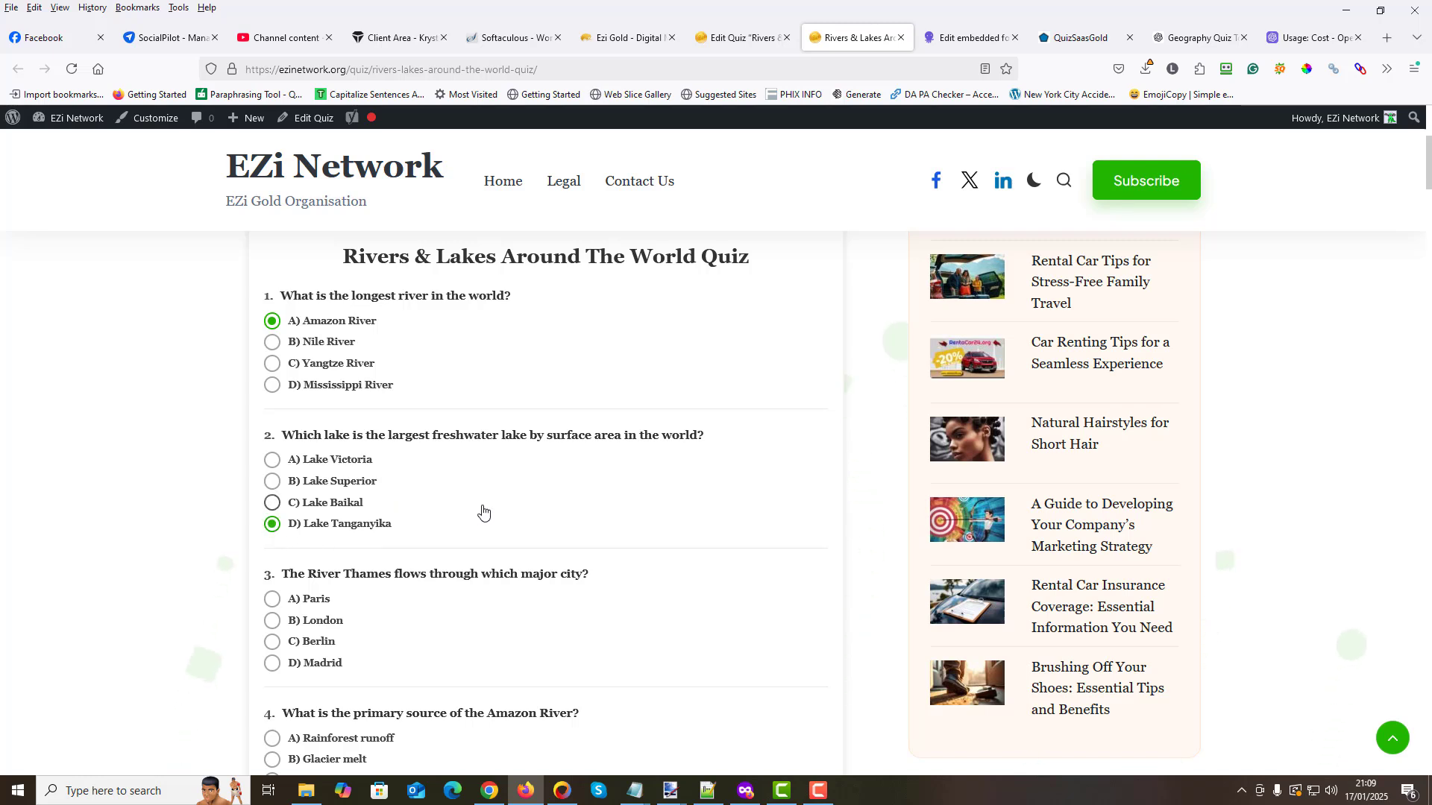
{"action": "scroll", "coordinate": [485, 505], "scroll_direction": "down", "scroll_amount": 2}
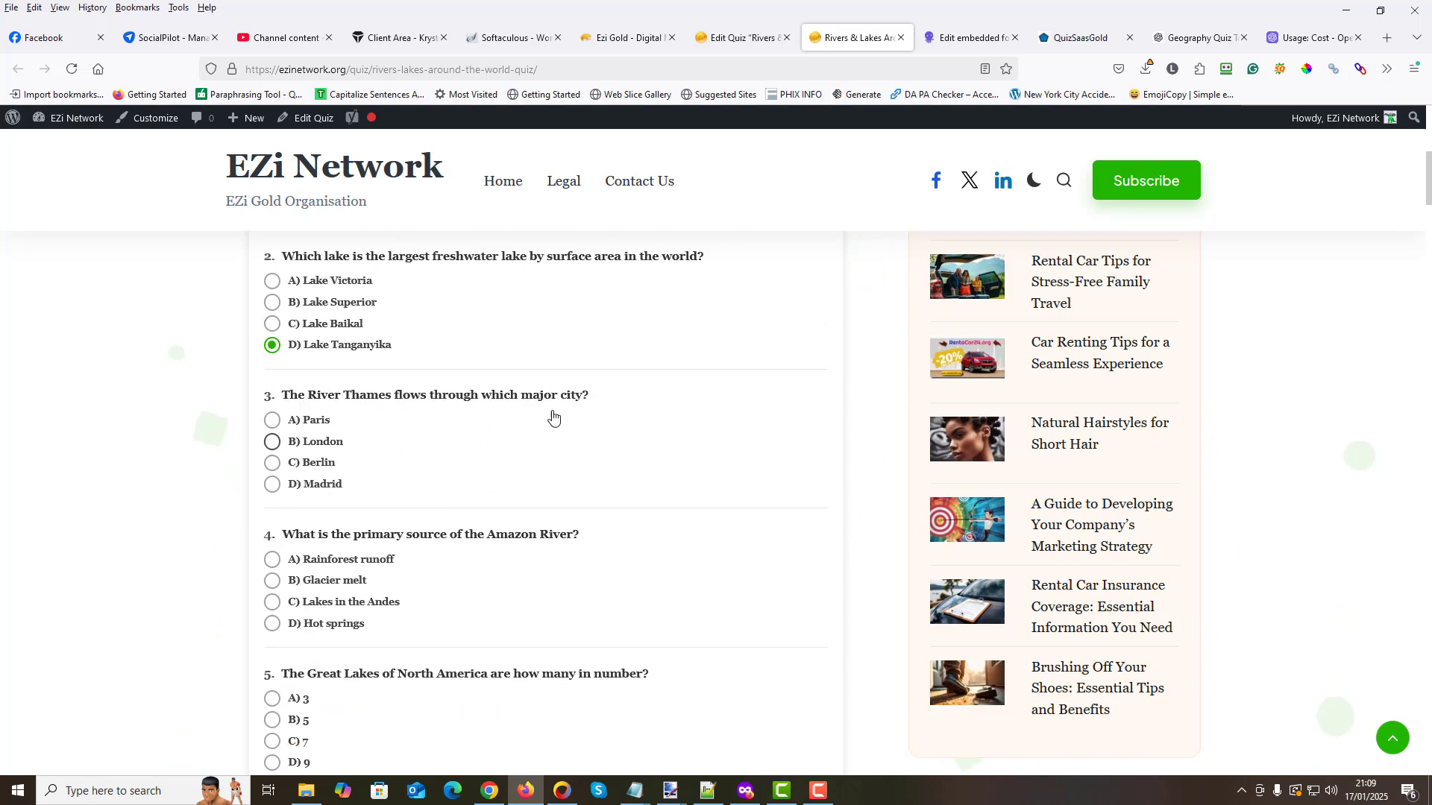
{"action": "left_click", "coordinate": [272, 443]}
- Answer quiz questions 4 to 6 with Rainforest runoff, 3 and Nile
{"action": "scroll", "coordinate": [400, 425], "scroll_direction": "down", "scroll_amount": 2}
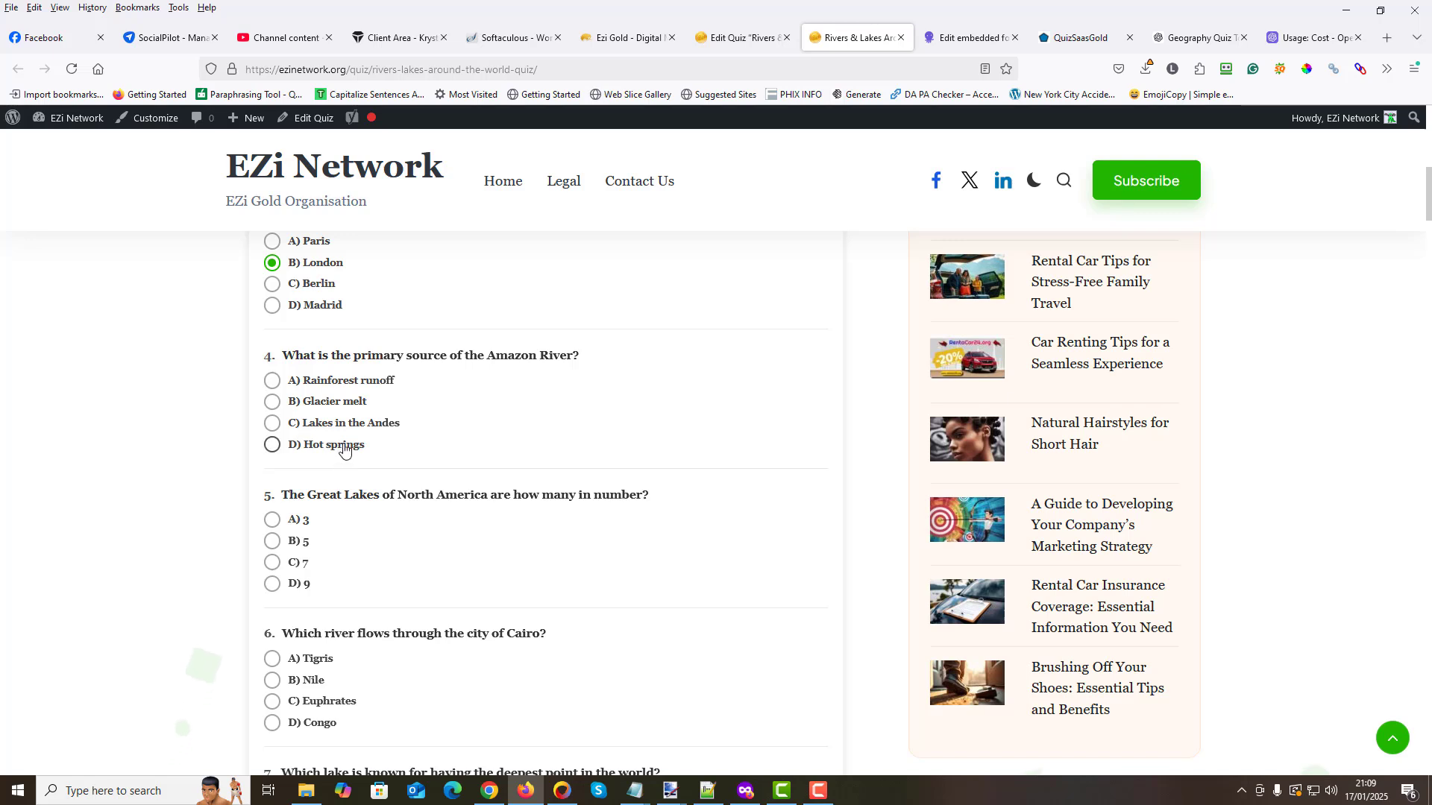
{"action": "left_click", "coordinate": [273, 381]}
{"action": "scroll", "coordinate": [385, 418], "scroll_direction": "down", "scroll_amount": 2}
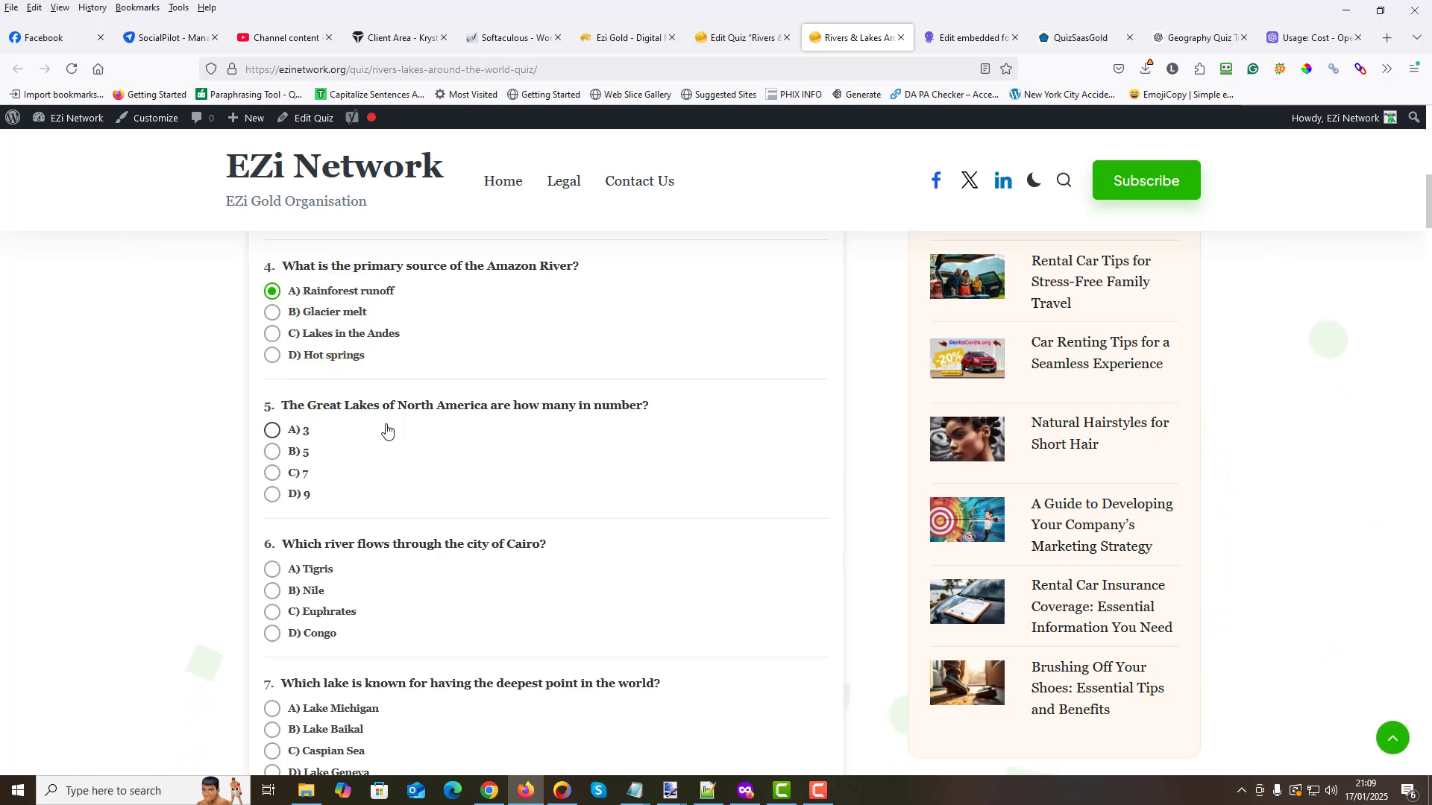
{"action": "left_click", "coordinate": [273, 431]}
{"action": "scroll", "coordinate": [386, 438], "scroll_direction": "down", "scroll_amount": 2}
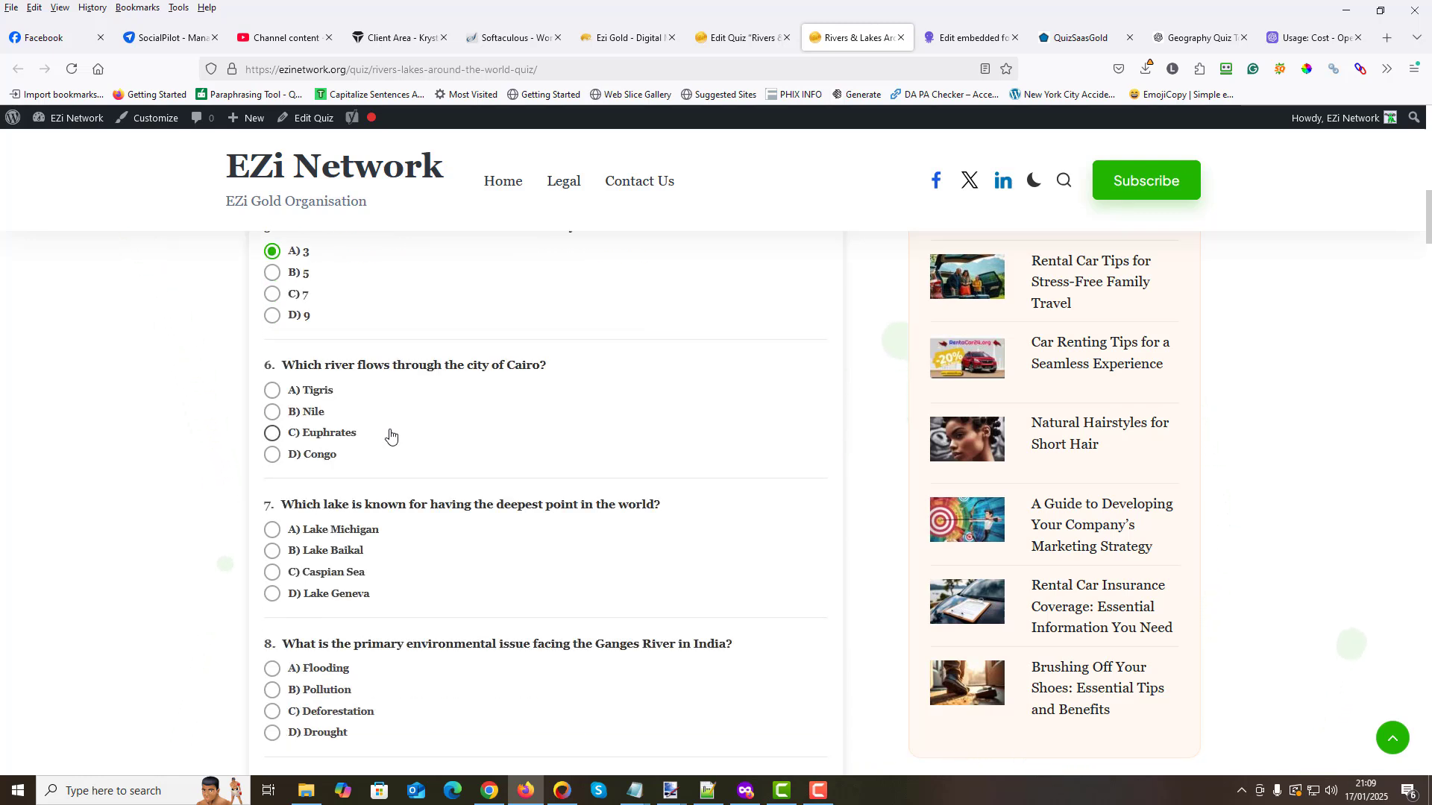
{"action": "left_click", "coordinate": [272, 412]}
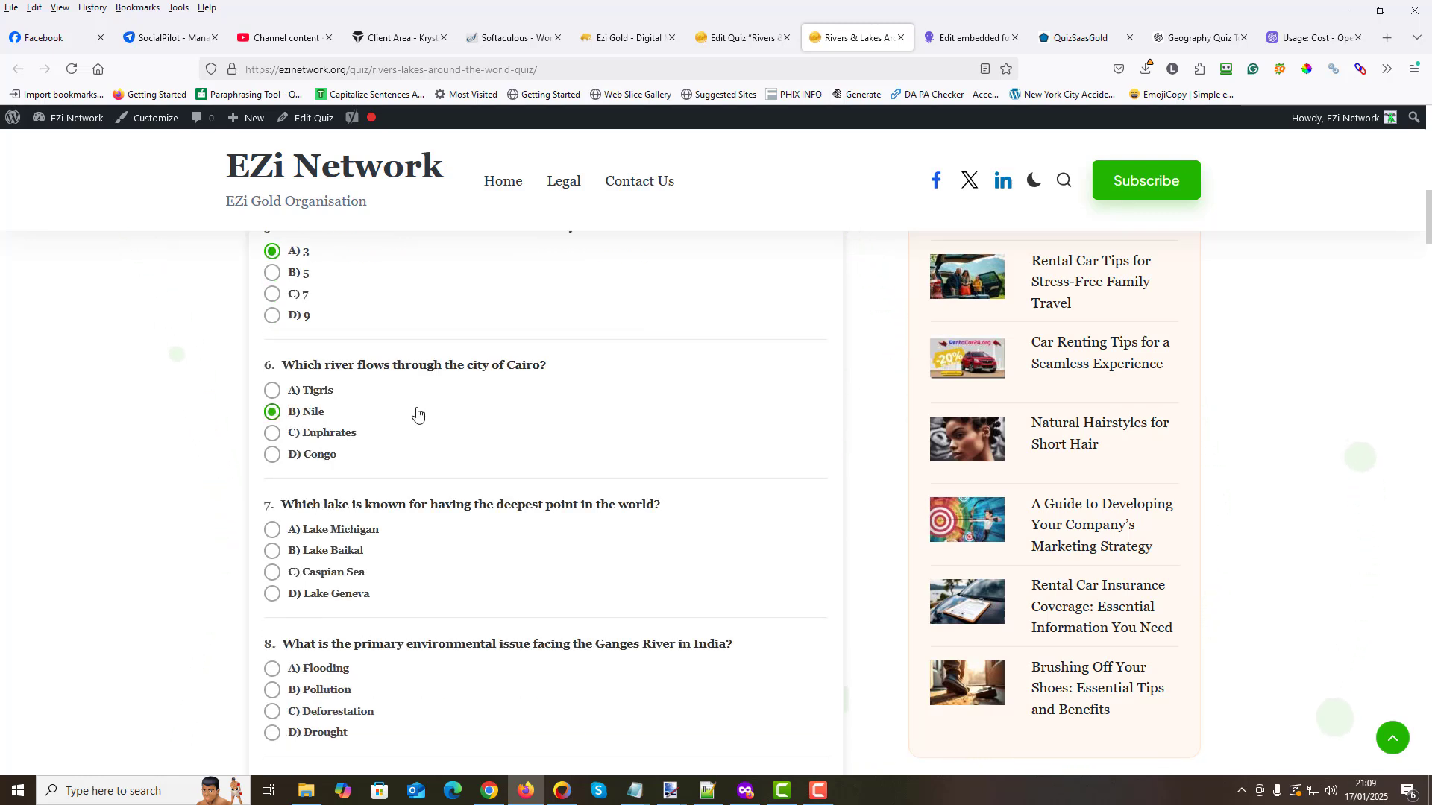
- Answer quiz questions 7 to 10 with Lake Baikal, Deforestation, Atlantic Ocean and Mississippi River
{"action": "scroll", "coordinate": [409, 415], "scroll_direction": "down", "scroll_amount": 1}
{"action": "scroll", "coordinate": [410, 414], "scroll_direction": "down", "scroll_amount": 1}
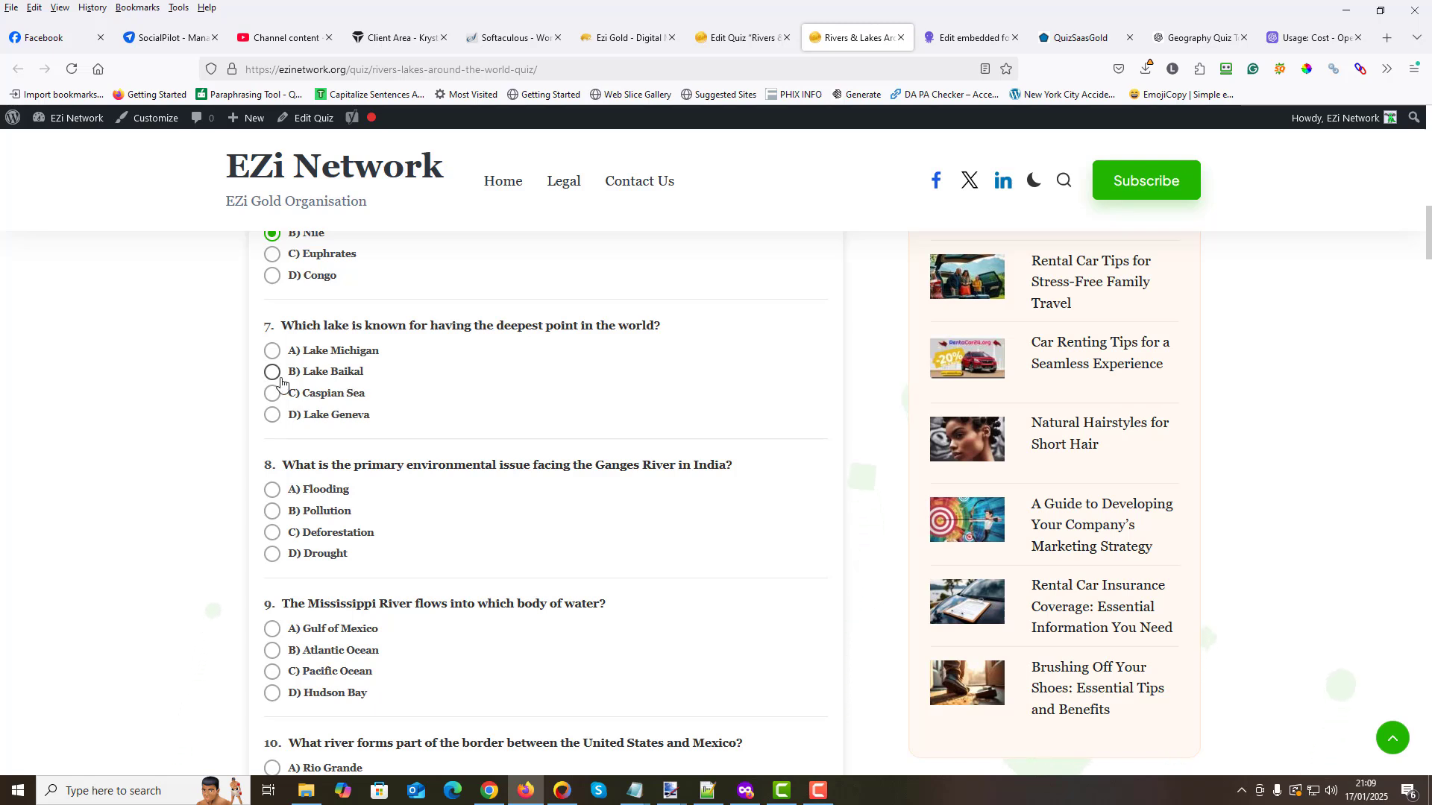
{"action": "left_click", "coordinate": [367, 378]}
{"action": "scroll", "coordinate": [393, 383], "scroll_direction": "down", "scroll_amount": 2}
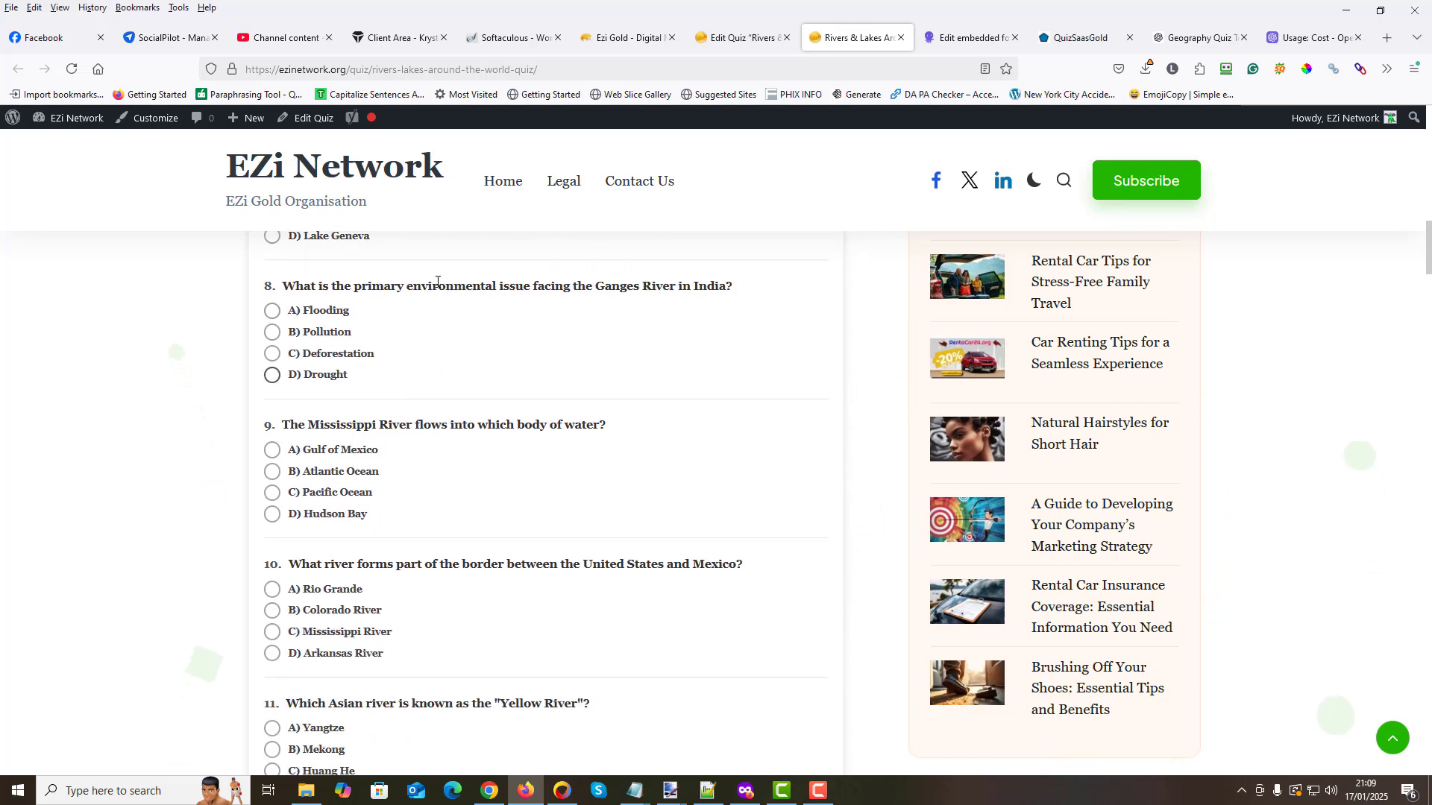
{"action": "left_click", "coordinate": [272, 354]}
{"action": "left_click", "coordinate": [272, 472]}
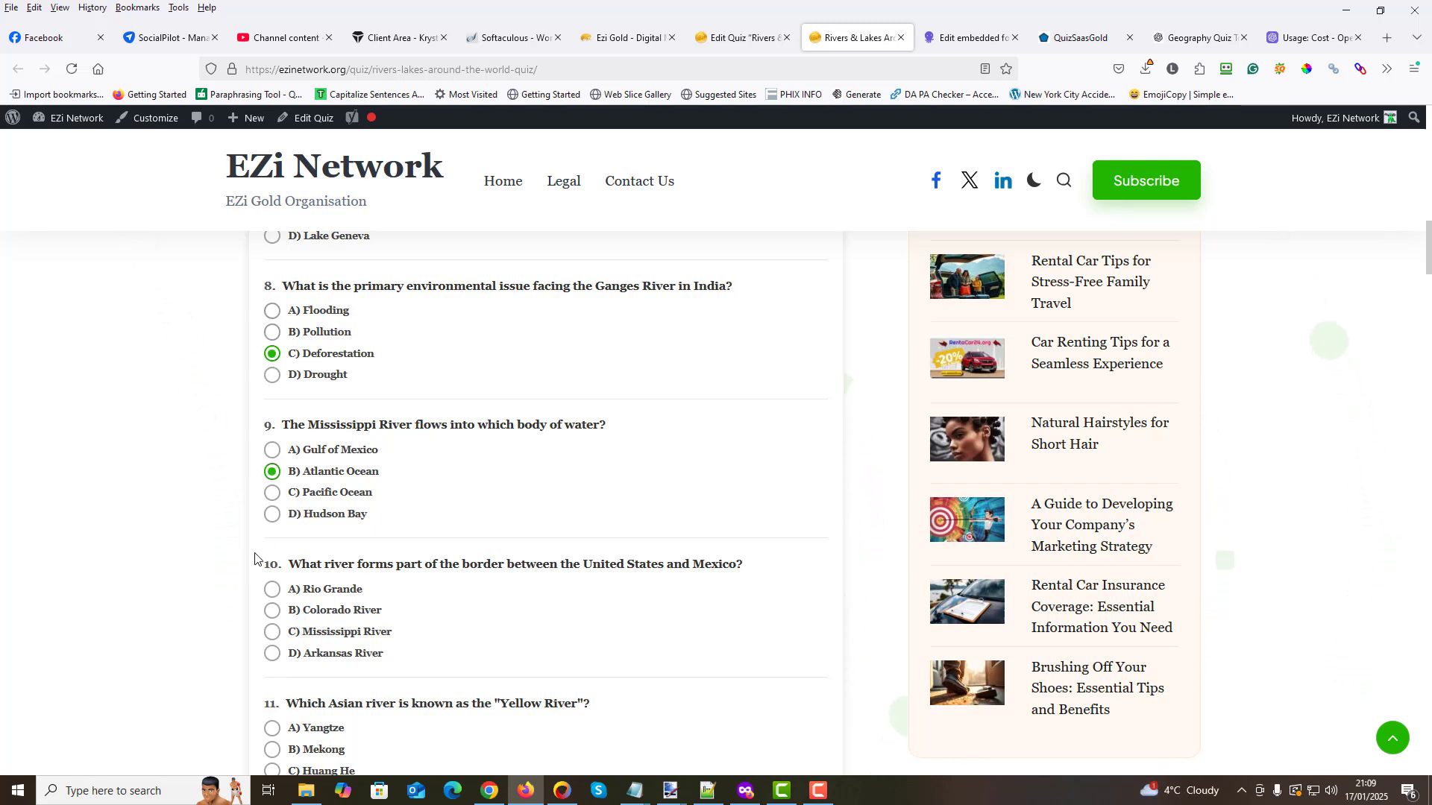
{"action": "left_click", "coordinate": [273, 633]}
- Answer quiz questions 11 to 15 with Yangtze, Lake Louise, Himalayan Mountains, Rhine and Tourism
{"action": "scroll", "coordinate": [391, 513], "scroll_direction": "down", "scroll_amount": 3}
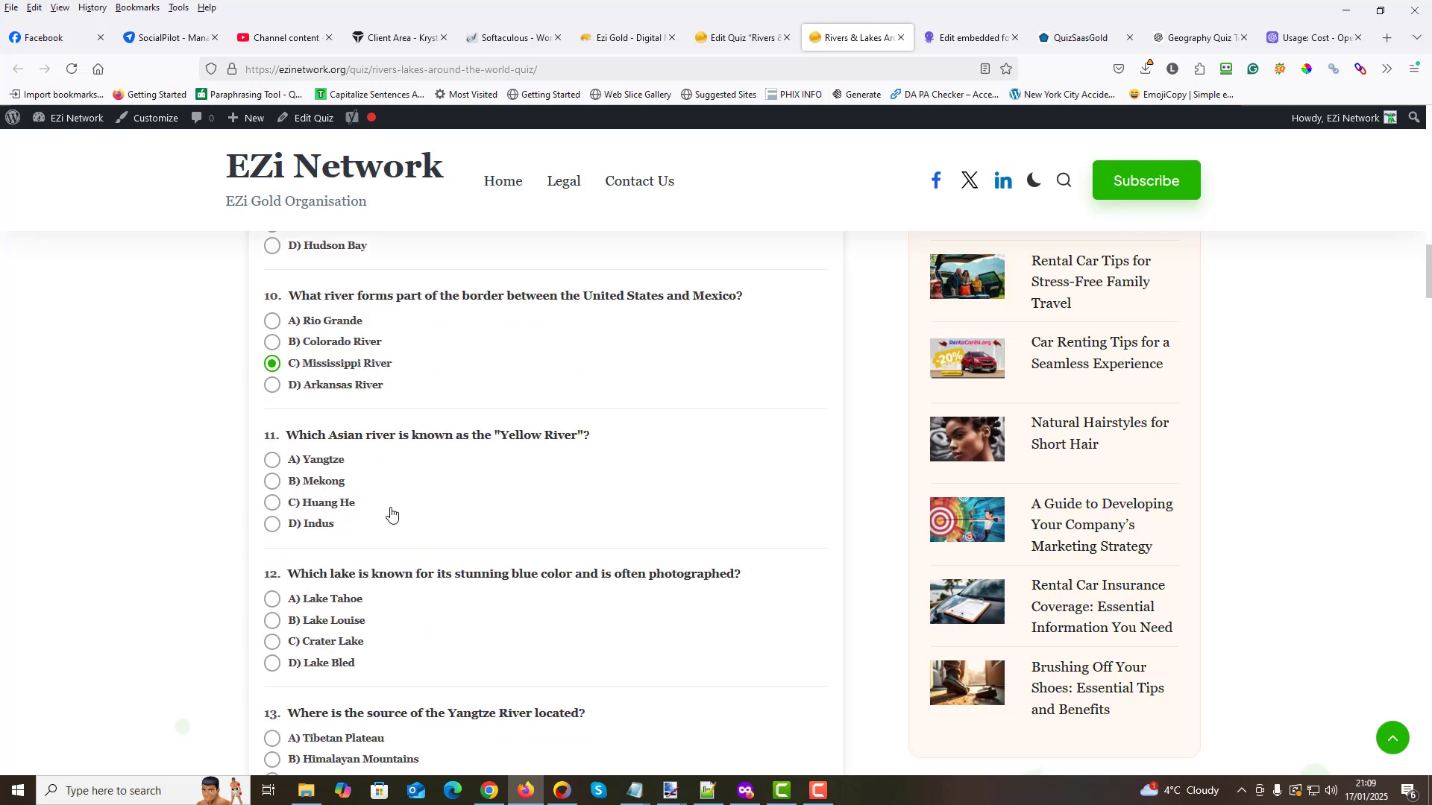
{"action": "left_click", "coordinate": [273, 622]}
{"action": "scroll", "coordinate": [433, 522], "scroll_direction": "down", "scroll_amount": 3}
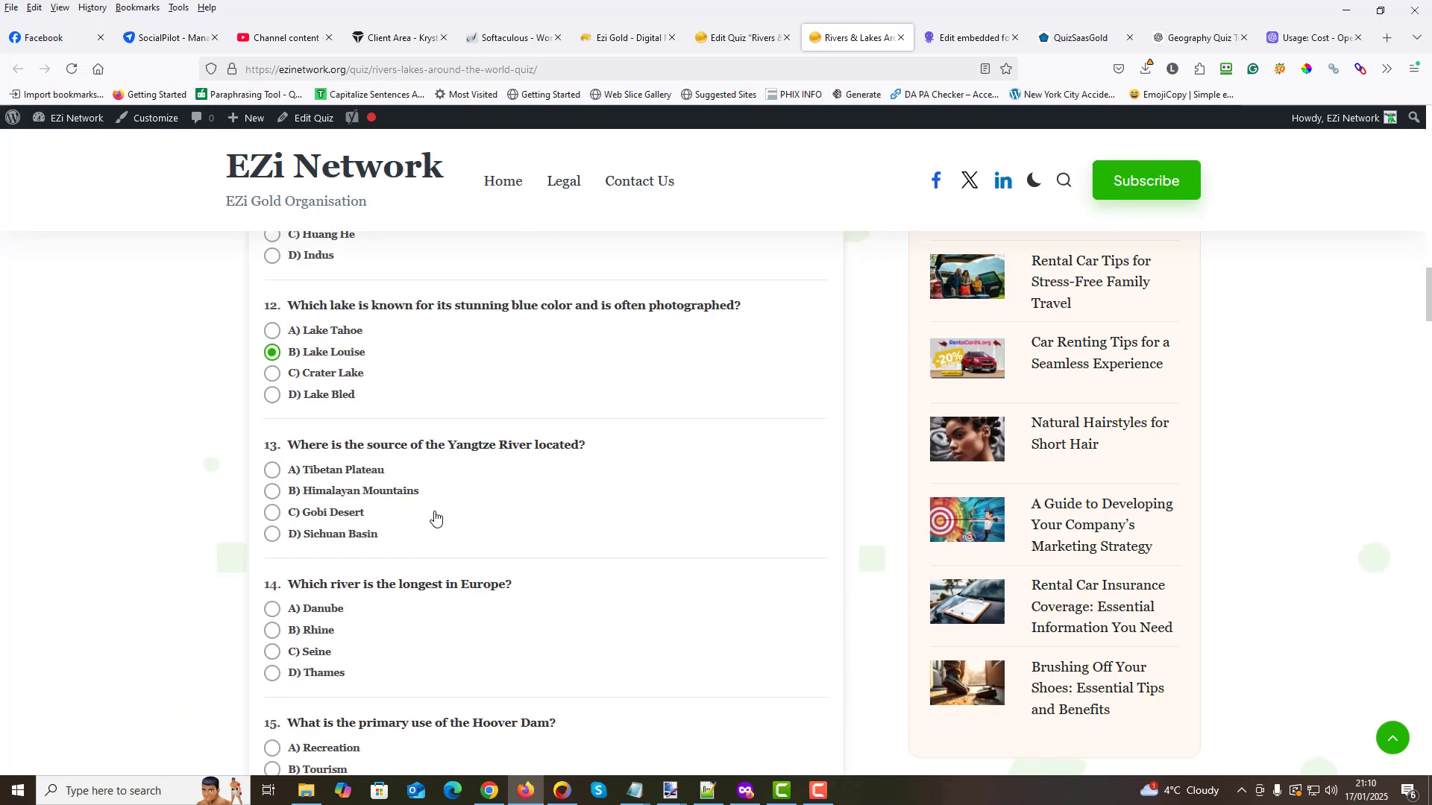
{"action": "left_click", "coordinate": [273, 493]}
{"action": "scroll", "coordinate": [273, 492], "scroll_direction": "down", "scroll_amount": 3}
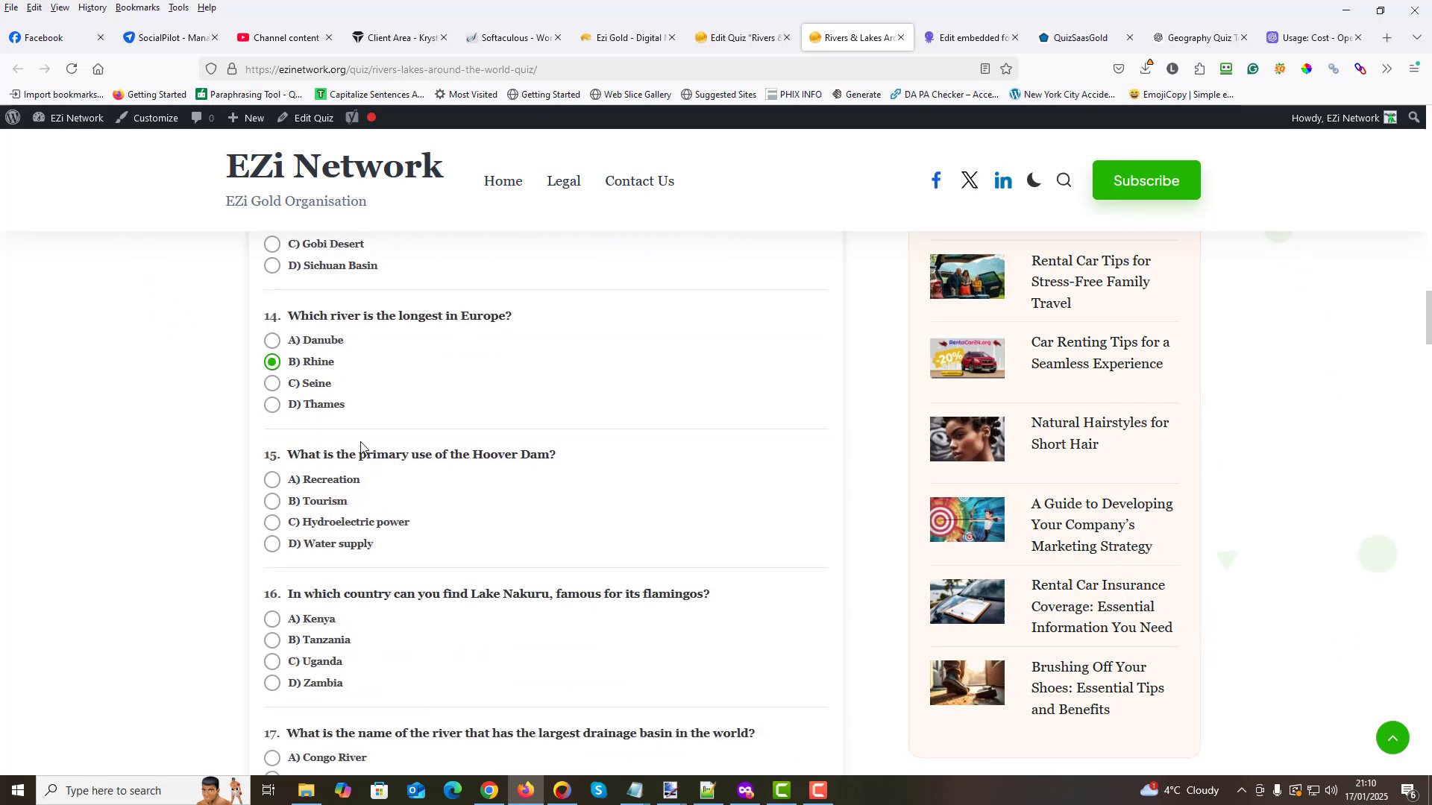
{"action": "scroll", "coordinate": [325, 542], "scroll_direction": "down", "scroll_amount": 2}
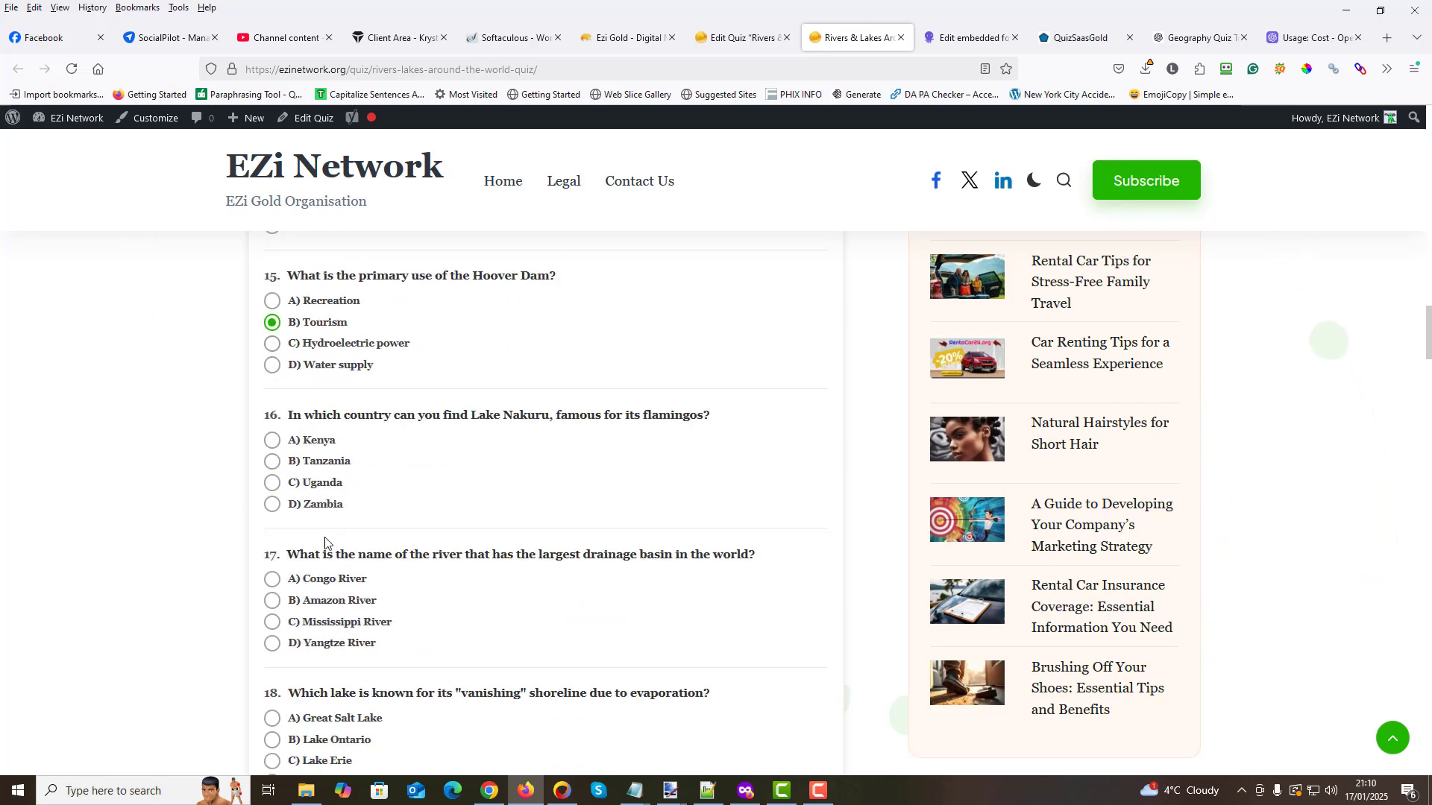
- Answer quiz questions 16 to 20 with Uganda, Congo River, Great Salt Lake, Tigris and Lake Superior
{"action": "left_click", "coordinate": [272, 482]}
{"action": "scroll", "coordinate": [272, 483], "scroll_direction": "down", "scroll_amount": 2}
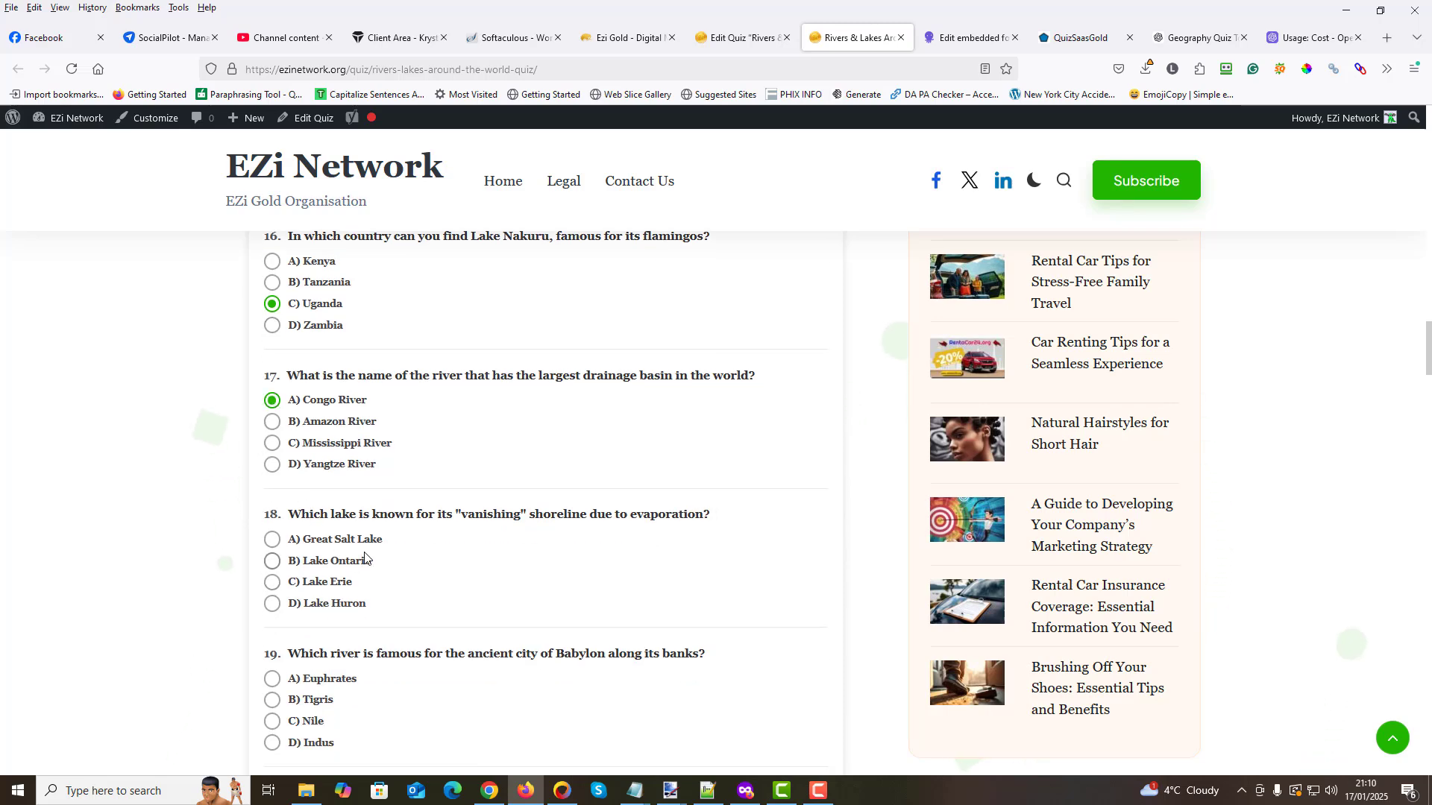
{"action": "left_click", "coordinate": [272, 540]}
{"action": "scroll", "coordinate": [398, 535], "scroll_direction": "down", "scroll_amount": 1}
{"action": "scroll", "coordinate": [397, 535], "scroll_direction": "down", "scroll_amount": 3}
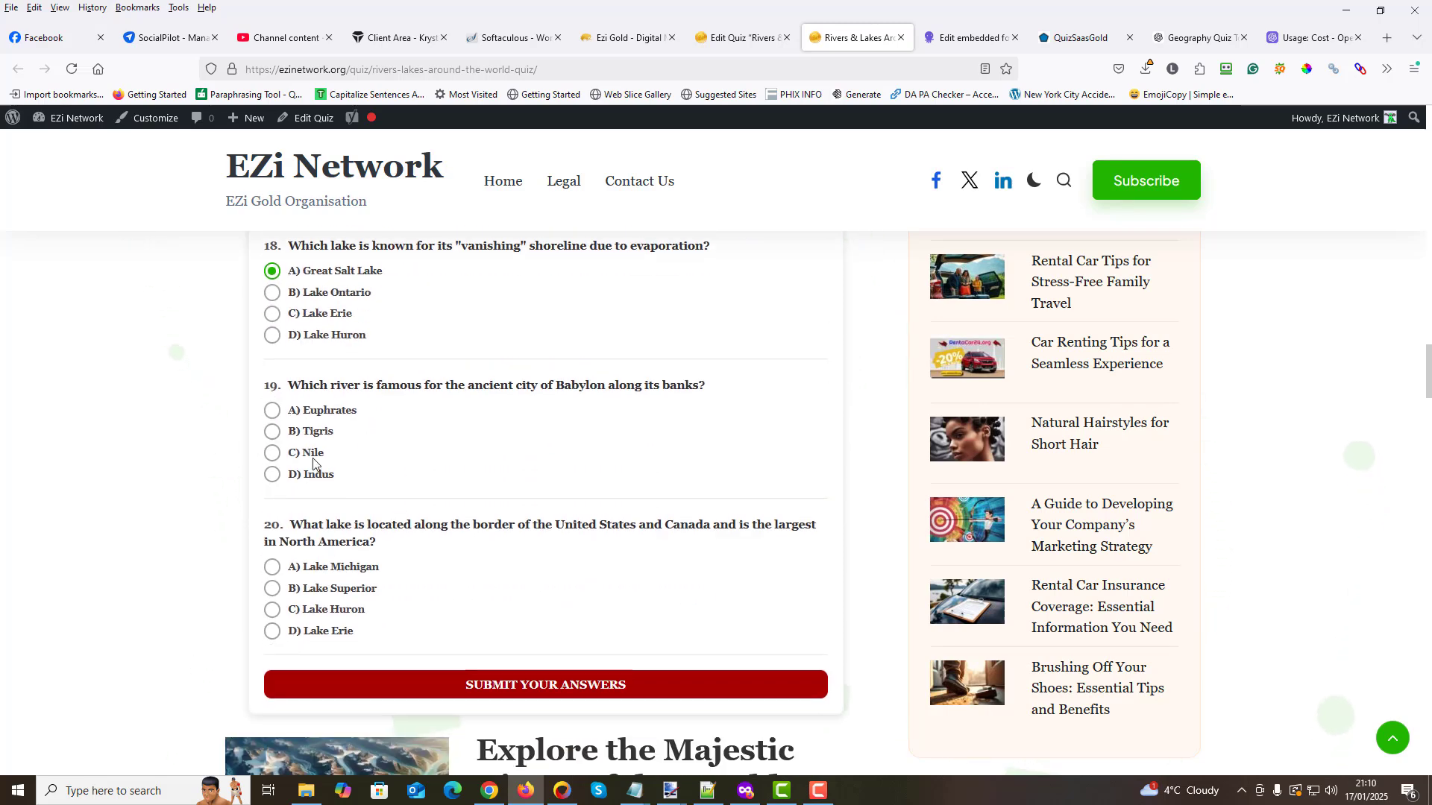
{"action": "left_click", "coordinate": [272, 431]}
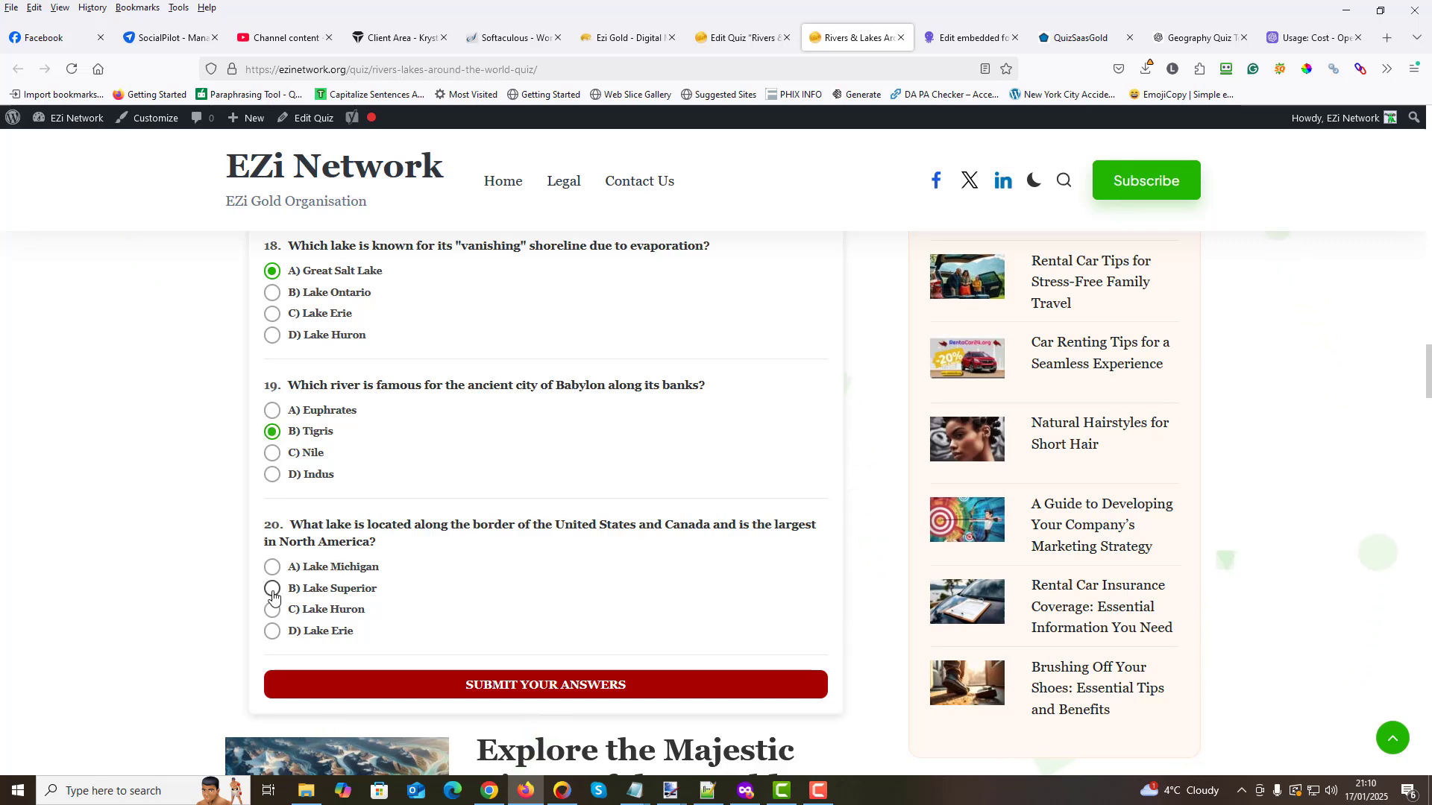
{"action": "scroll", "coordinate": [552, 507], "scroll_direction": "down", "scroll_amount": 2}
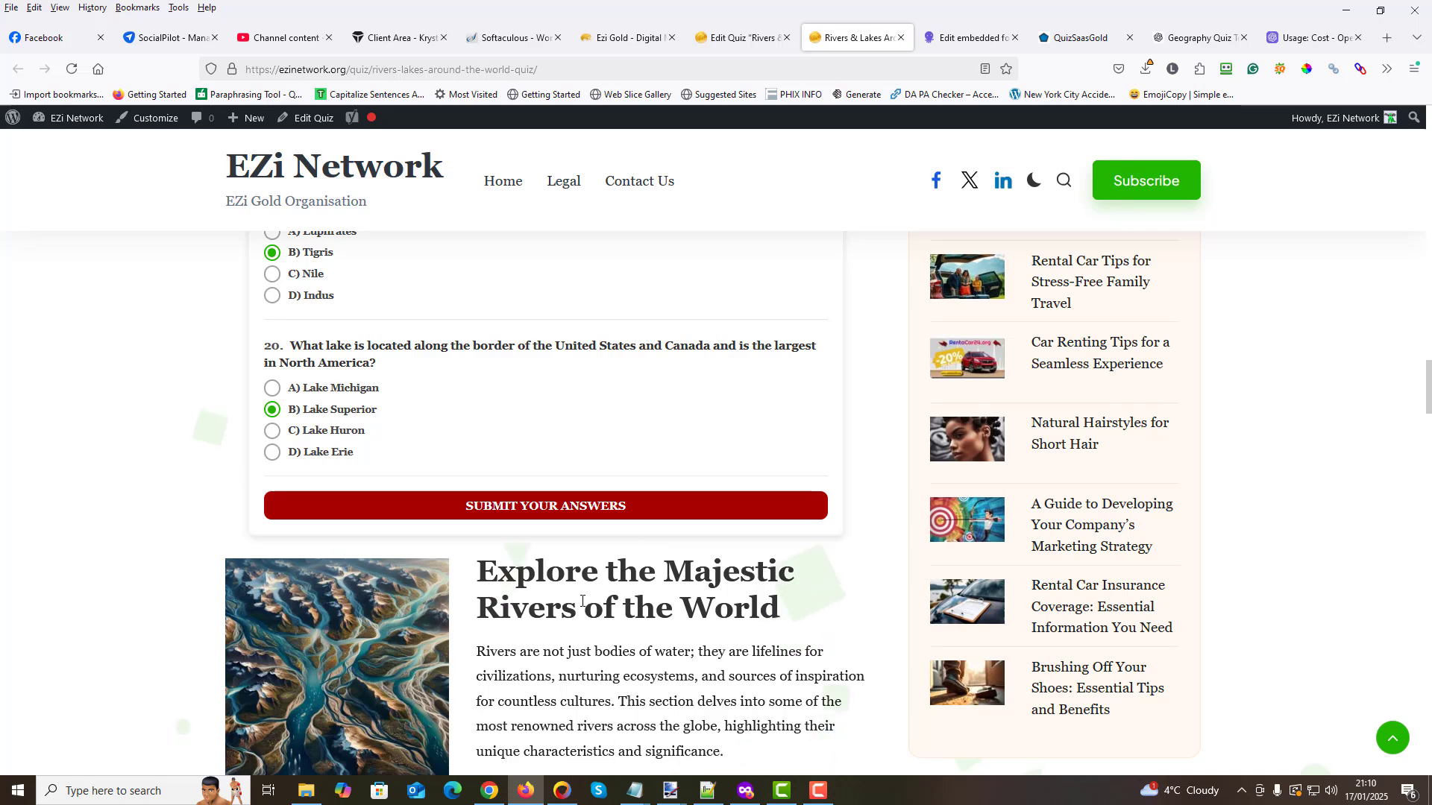
- Look over the published article below the quiz, checking its images, headings and bolded names of rivers and lakes
{"action": "scroll", "coordinate": [659, 545], "scroll_direction": "down", "scroll_amount": 2}
{"action": "scroll", "coordinate": [582, 600], "scroll_direction": "down", "scroll_amount": 1}
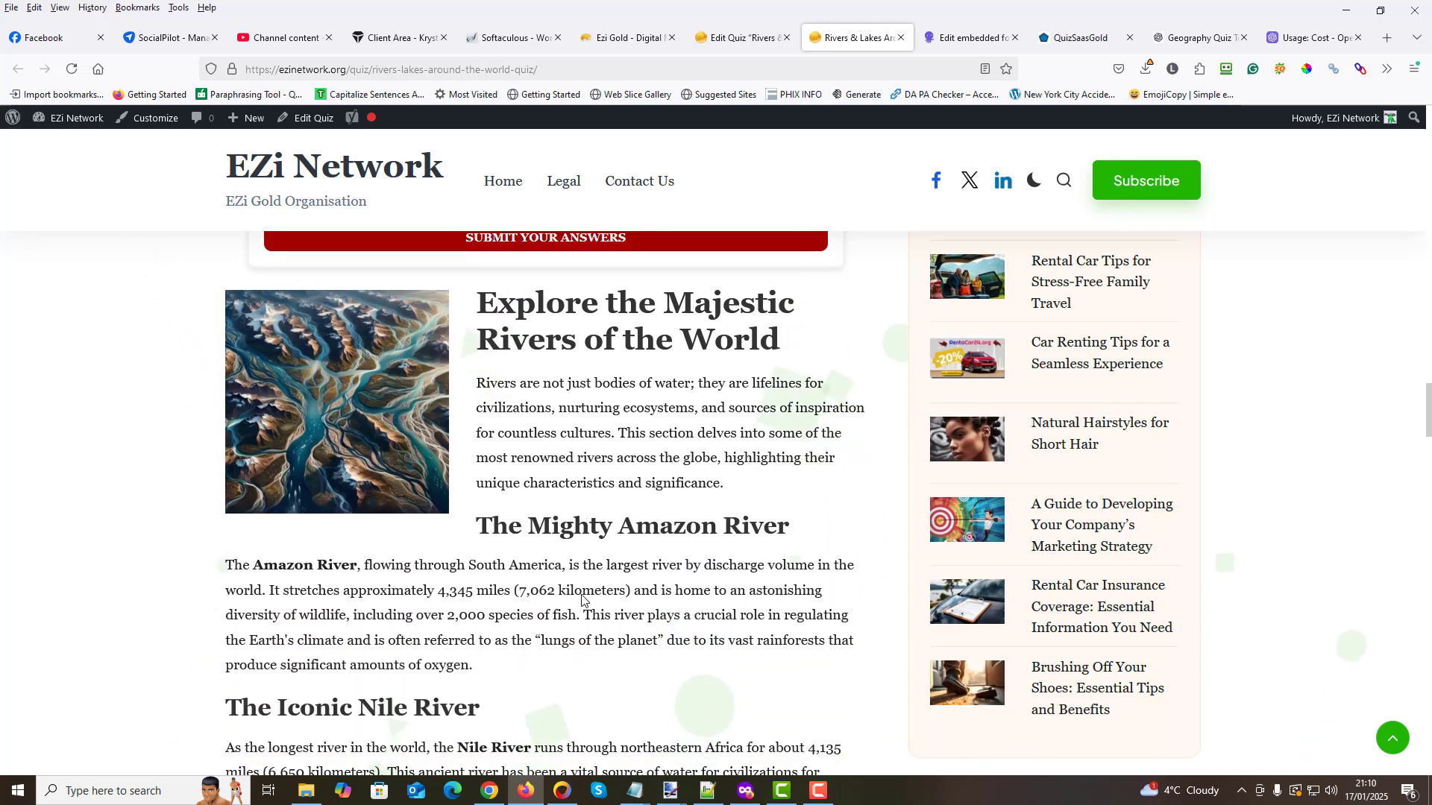
{"action": "scroll", "coordinate": [583, 597], "scroll_direction": "down", "scroll_amount": 1}
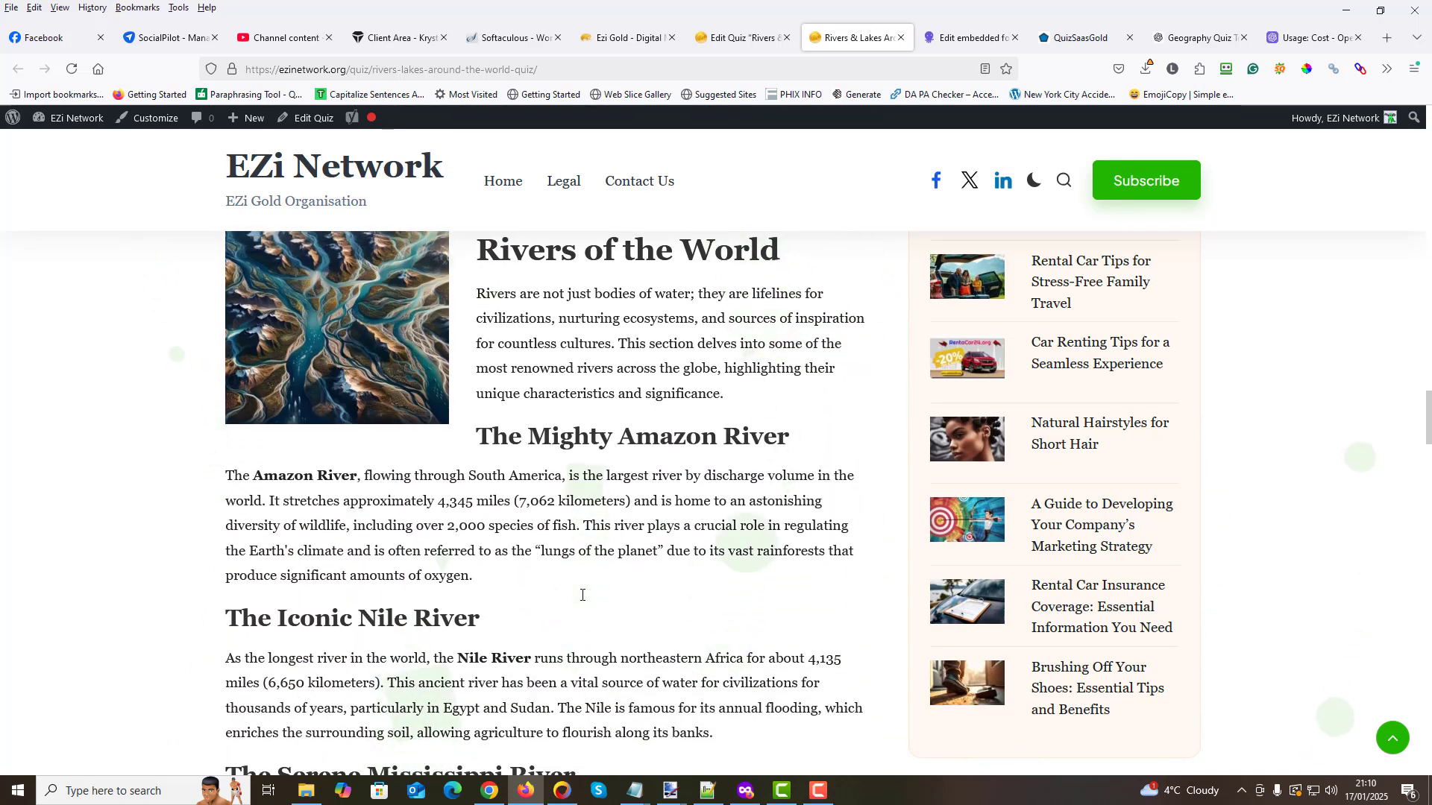
{"action": "scroll", "coordinate": [583, 595], "scroll_direction": "down", "scroll_amount": 3}
{"action": "scroll", "coordinate": [582, 597], "scroll_direction": "down", "scroll_amount": 10}
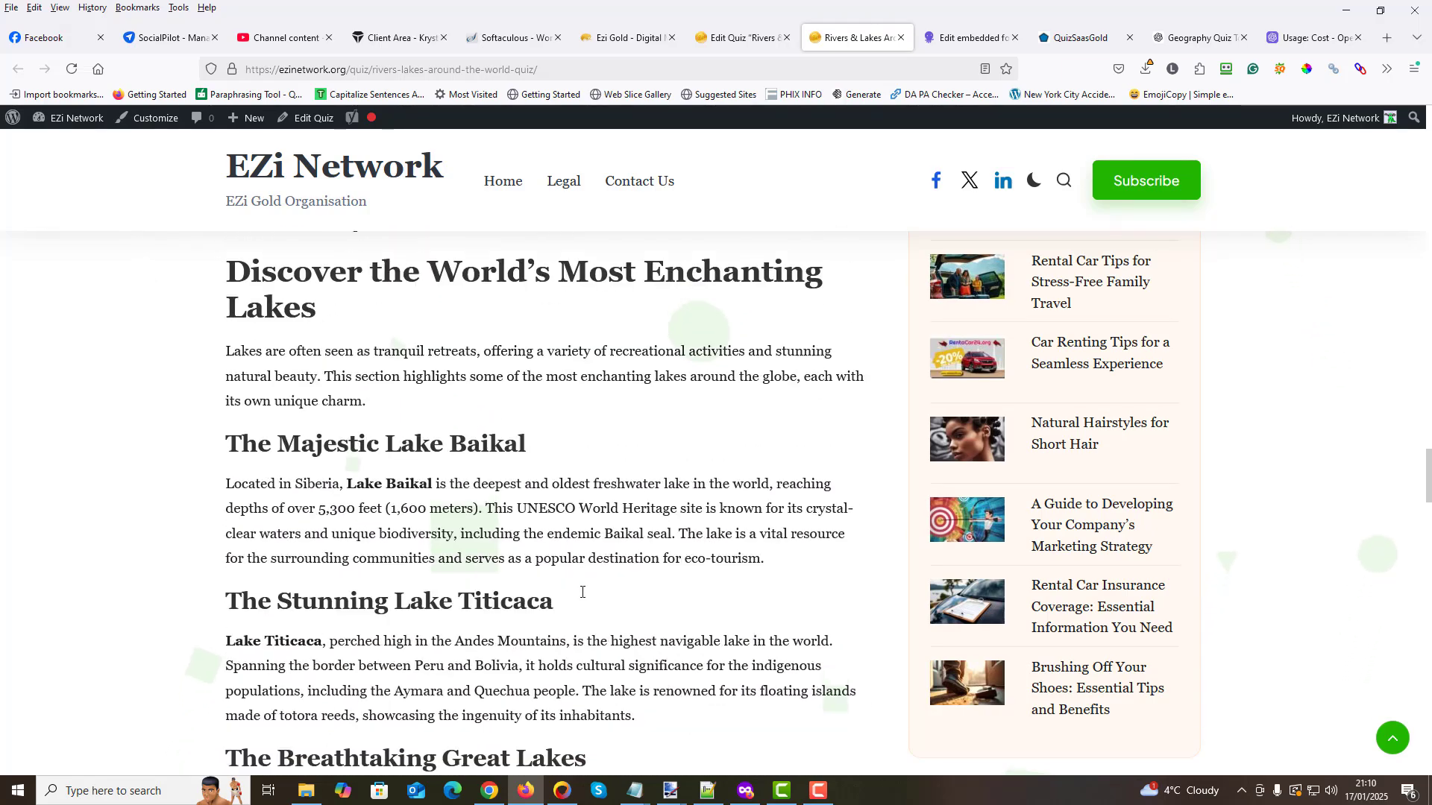
{"action": "scroll", "coordinate": [582, 597], "scroll_direction": "down", "scroll_amount": 12}
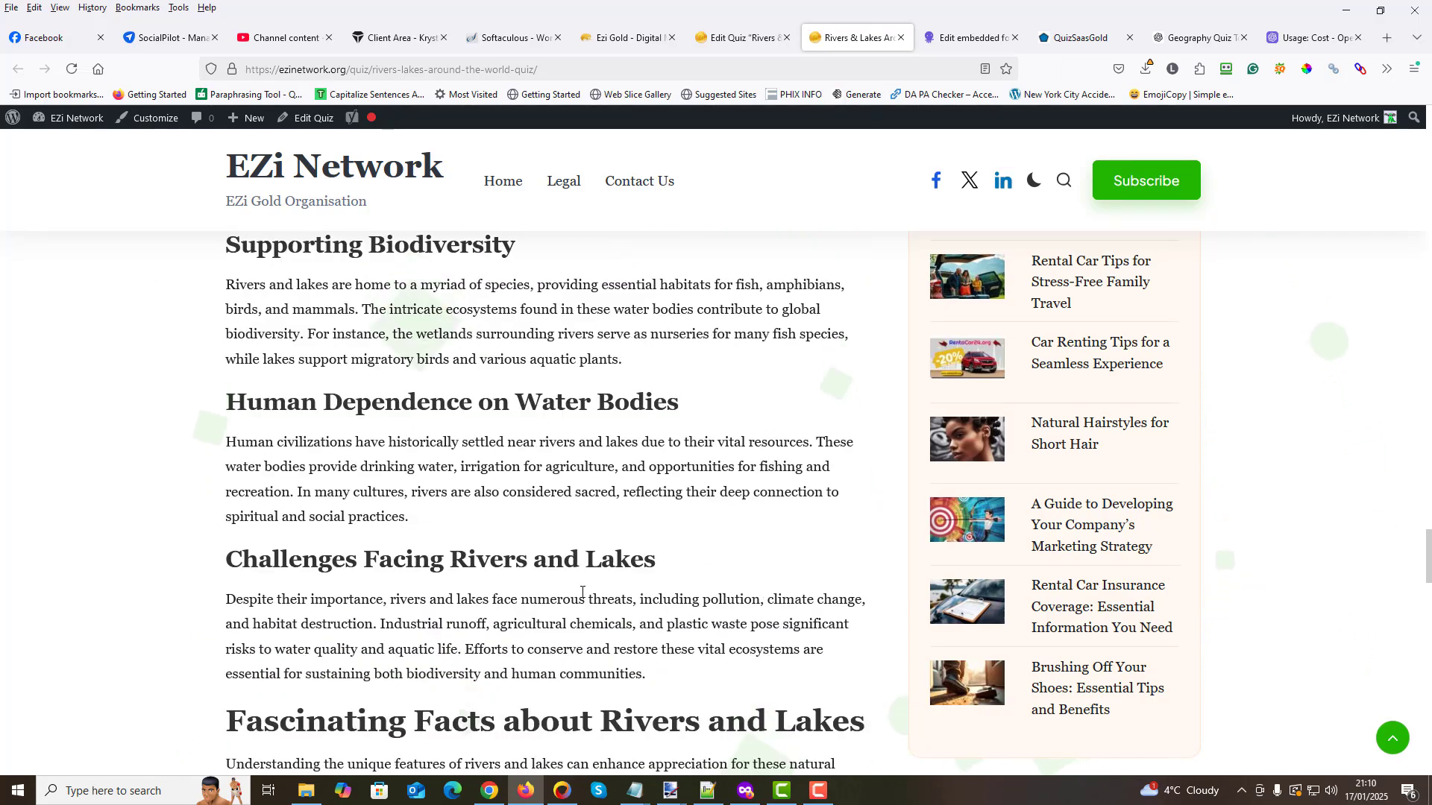
{"action": "scroll", "coordinate": [582, 589], "scroll_direction": "down", "scroll_amount": 10}
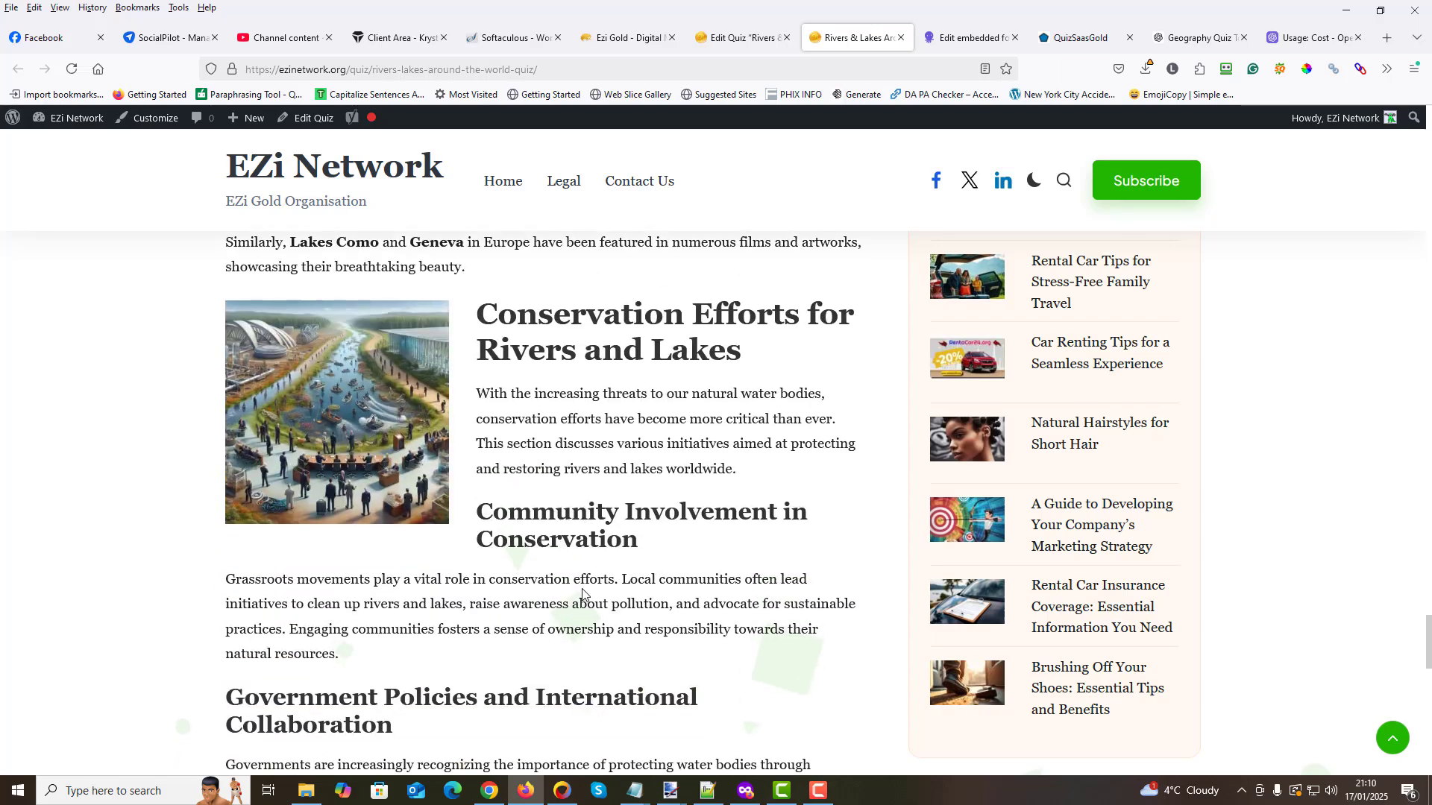
{"action": "scroll", "coordinate": [582, 589], "scroll_direction": "down", "scroll_amount": 5}
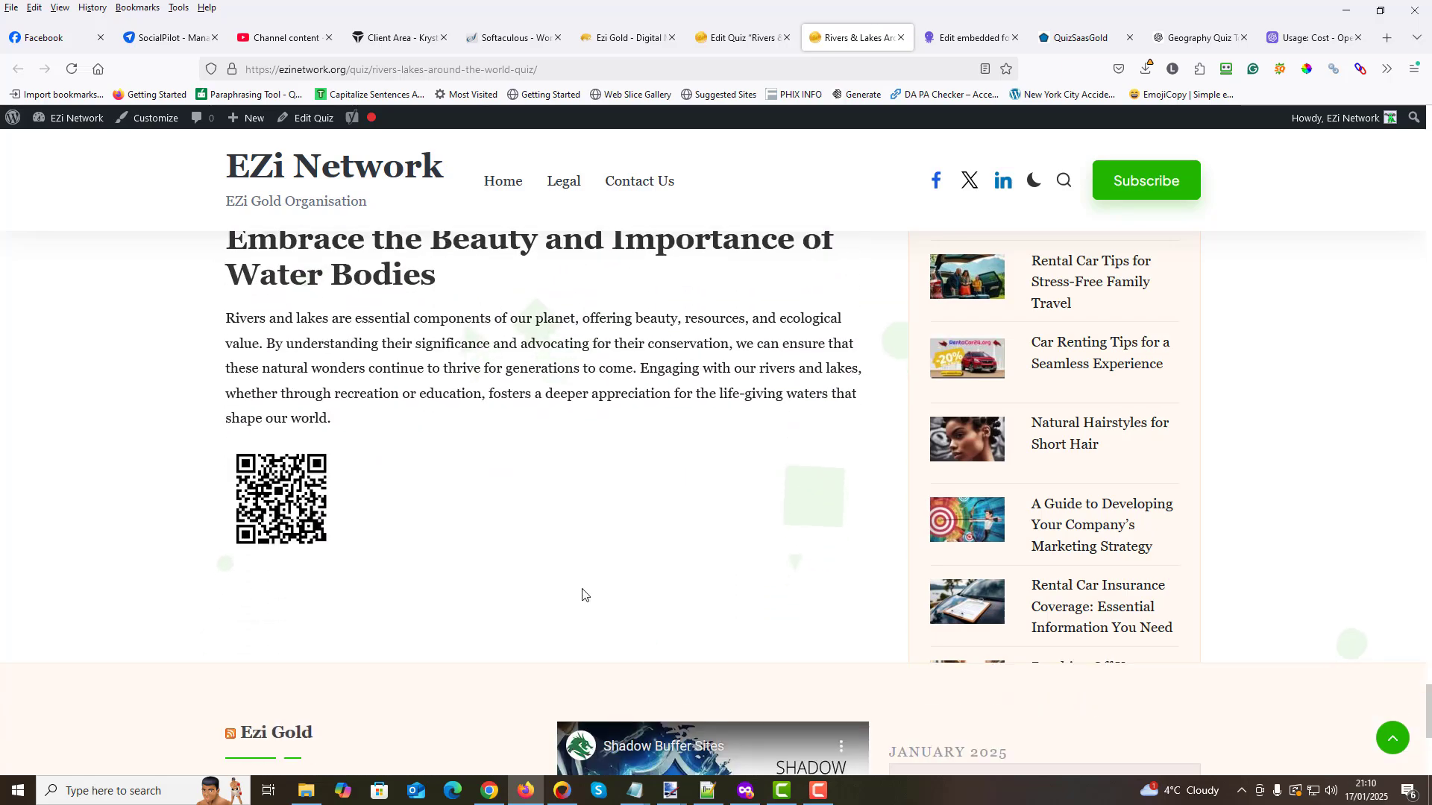
{"action": "scroll", "coordinate": [583, 593], "scroll_direction": "up", "scroll_amount": 15}
{"action": "scroll", "coordinate": [583, 594], "scroll_direction": "up", "scroll_amount": 10}
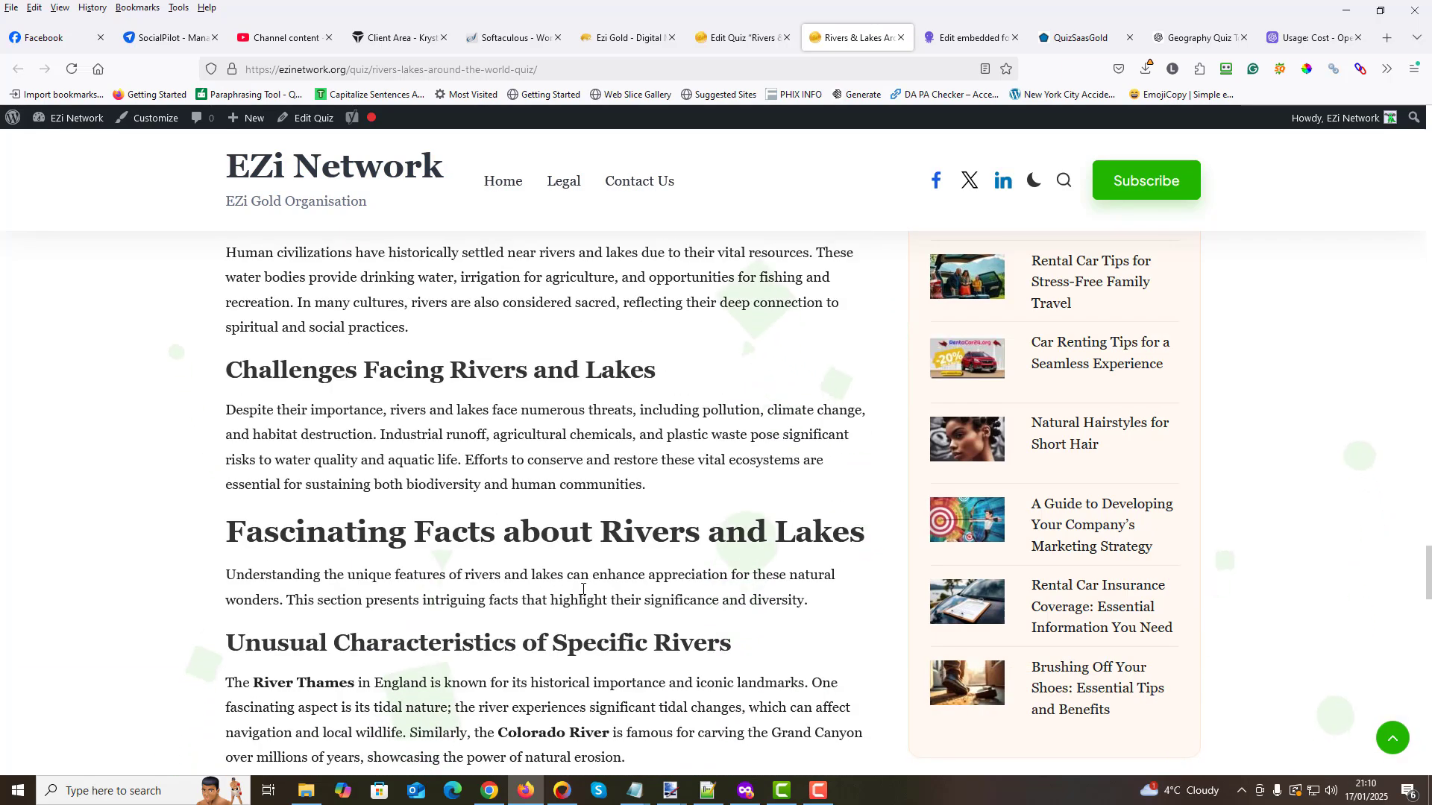
{"action": "scroll", "coordinate": [582, 595], "scroll_direction": "up", "scroll_amount": 10}
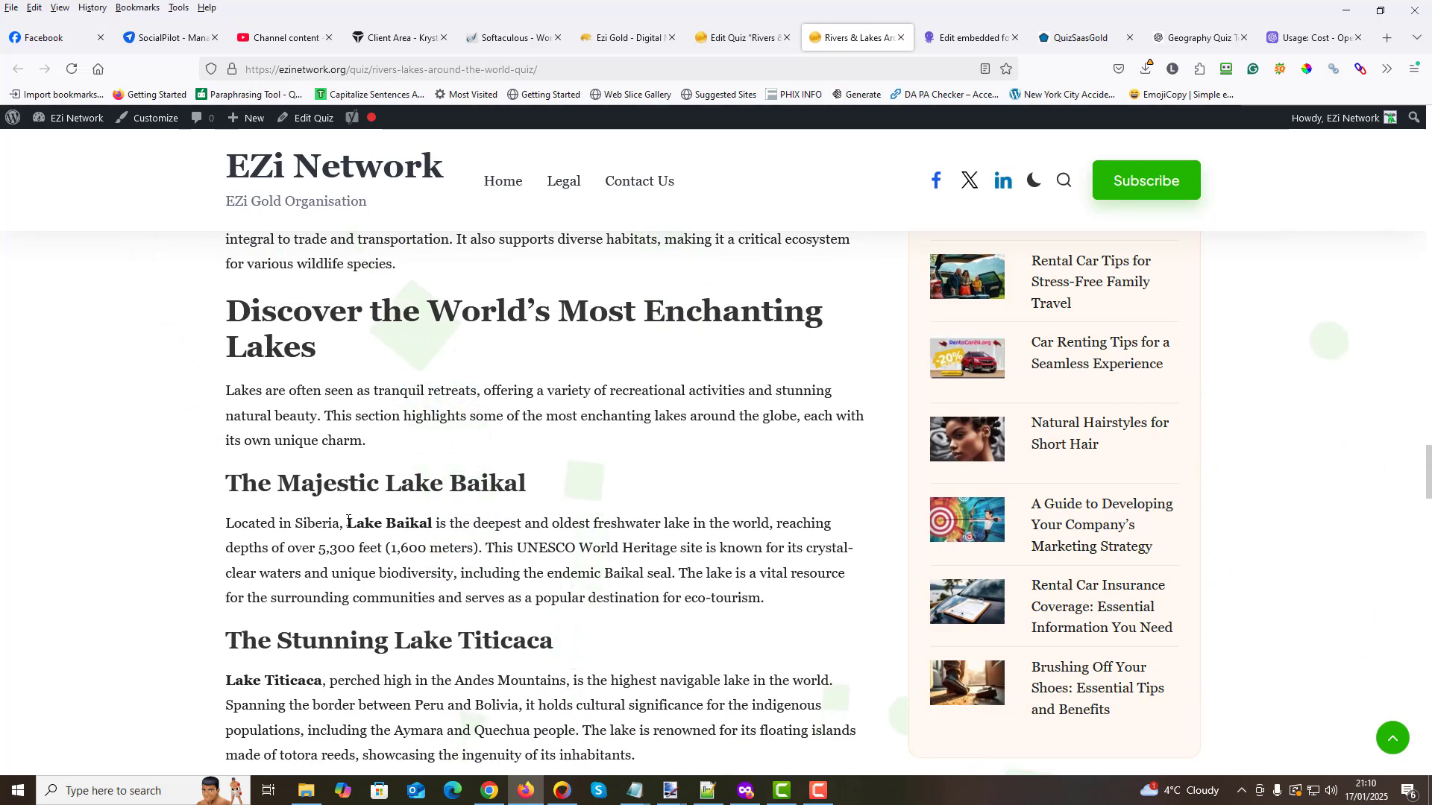
{"action": "left_click_drag", "start_coordinate": [347, 524], "coordinate": [427, 524]}
{"action": "left_click", "coordinate": [550, 511]}
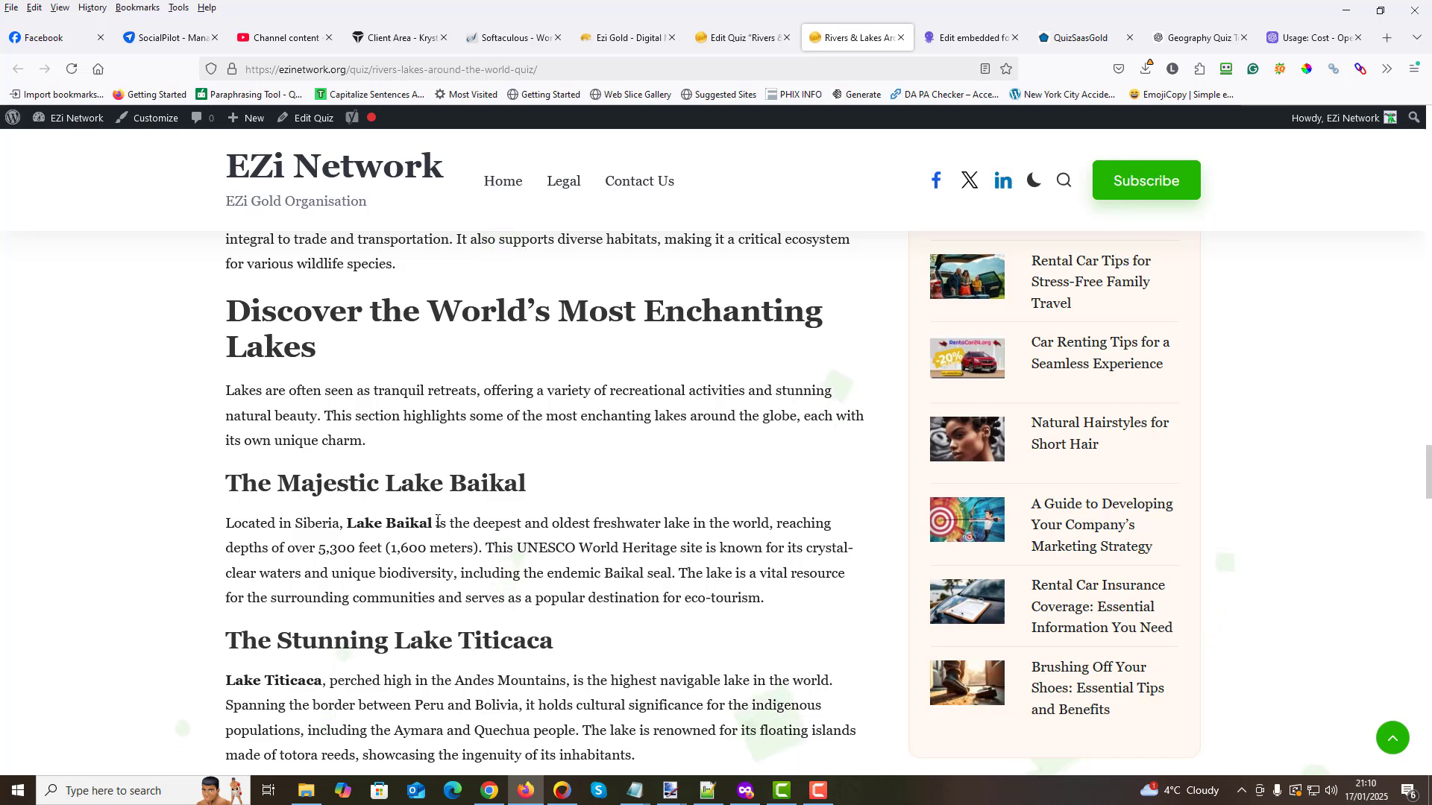
{"action": "scroll", "coordinate": [548, 513], "scroll_direction": "up", "scroll_amount": 3}
{"action": "scroll", "coordinate": [548, 513], "scroll_direction": "up", "scroll_amount": 3}
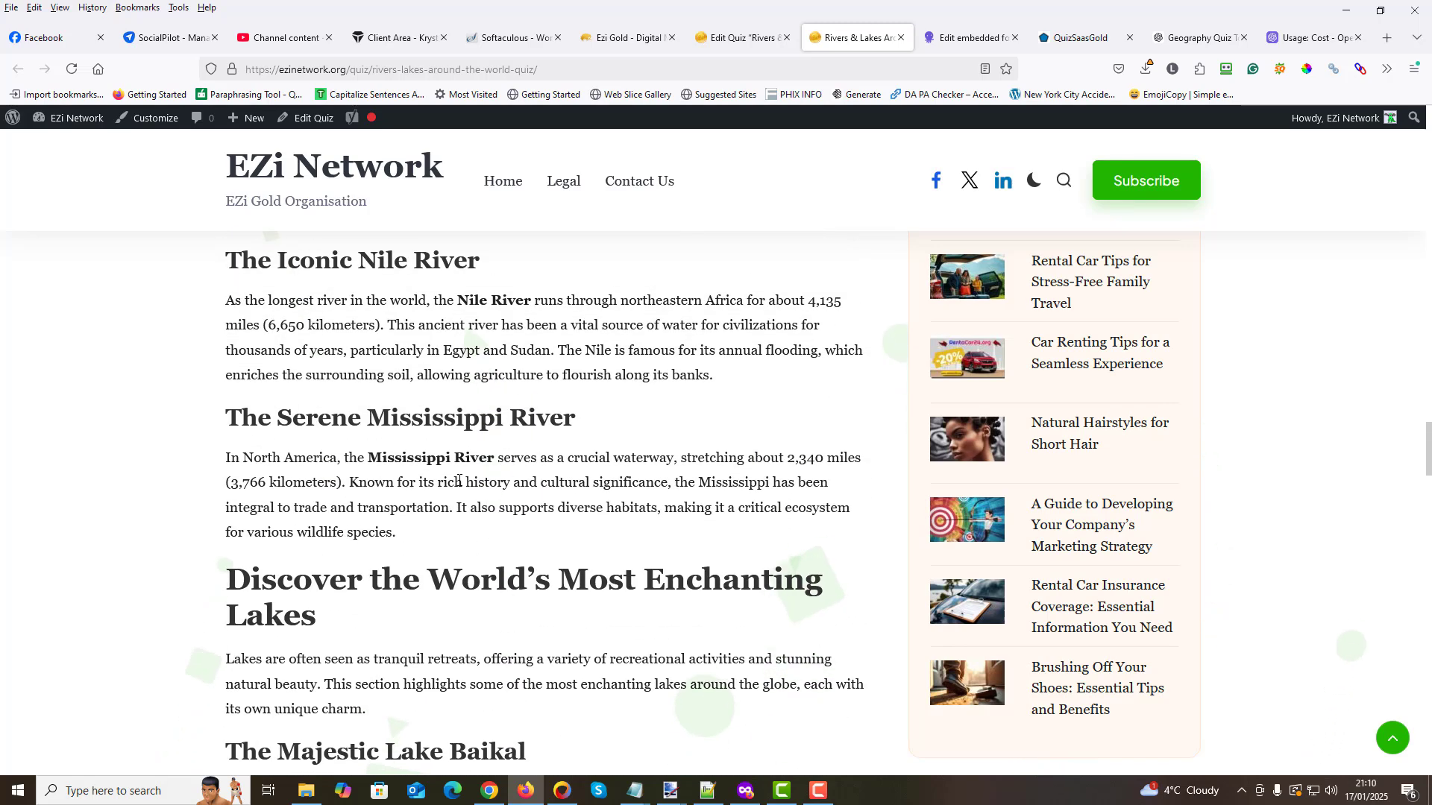
{"action": "scroll", "coordinate": [551, 468], "scroll_direction": "up", "scroll_amount": 5}
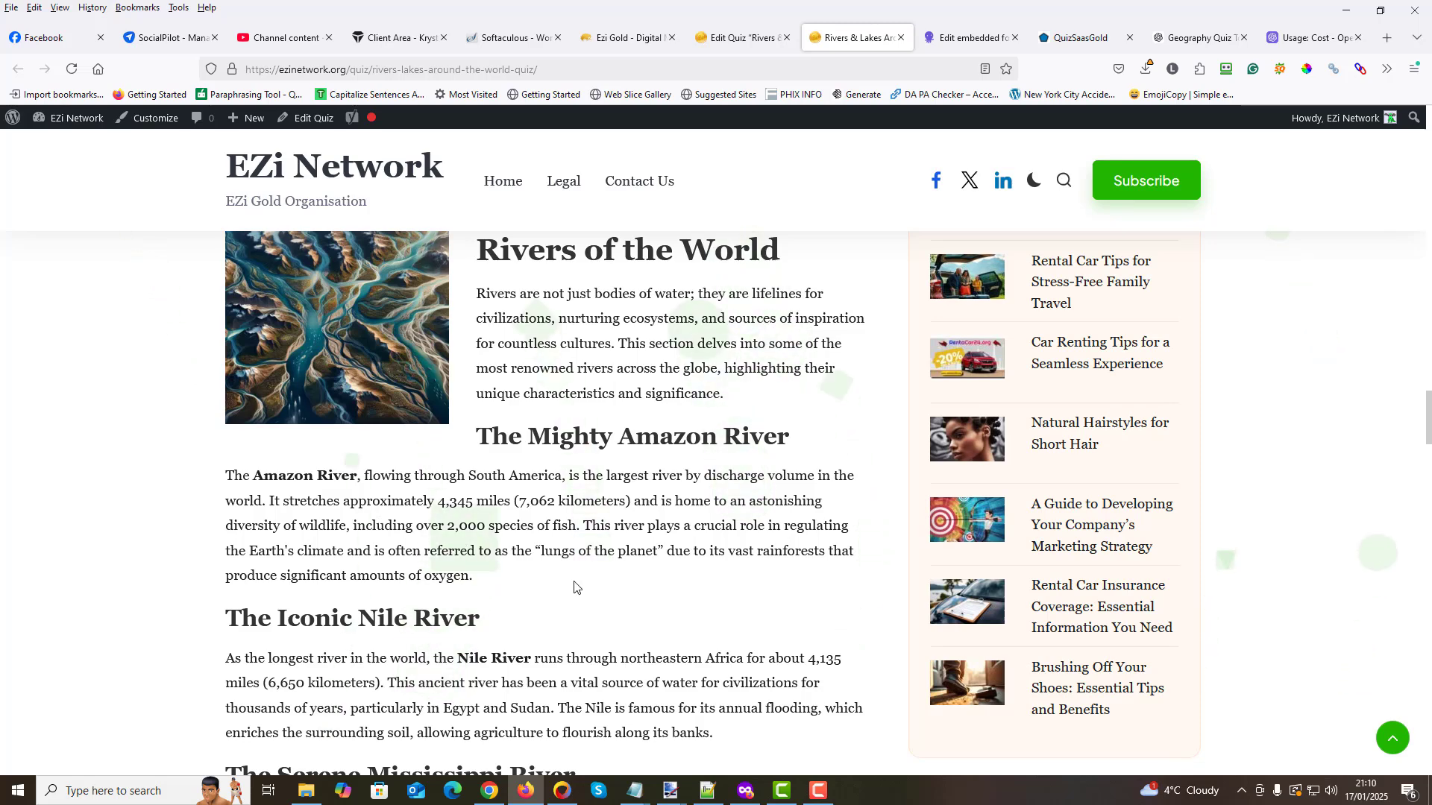
- Return to the end of the quiz and submit the answers
{"action": "scroll", "coordinate": [575, 585], "scroll_direction": "up", "scroll_amount": 3}
{"action": "scroll", "coordinate": [627, 511], "scroll_direction": "up", "scroll_amount": 6}
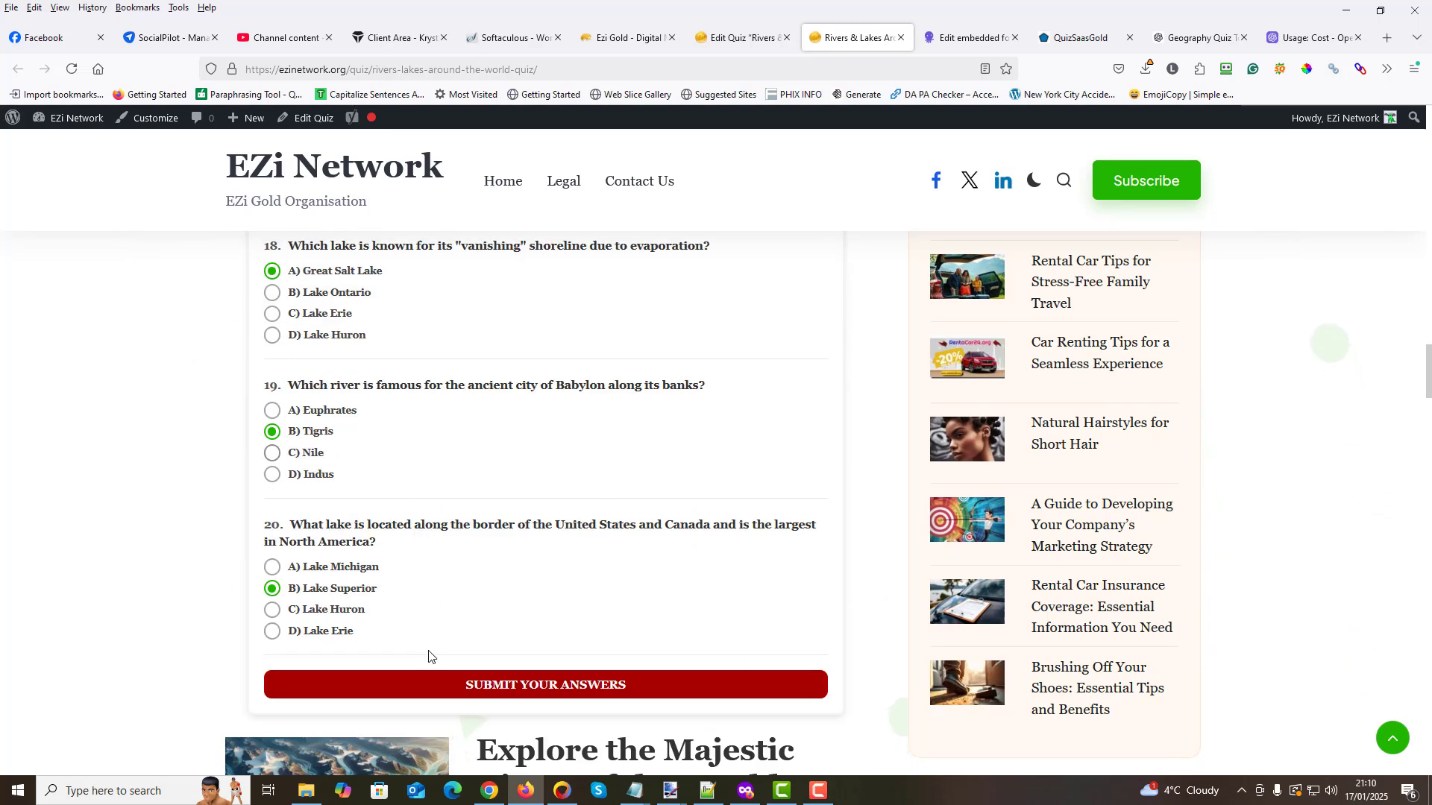
{"action": "left_click", "coordinate": [578, 685]}
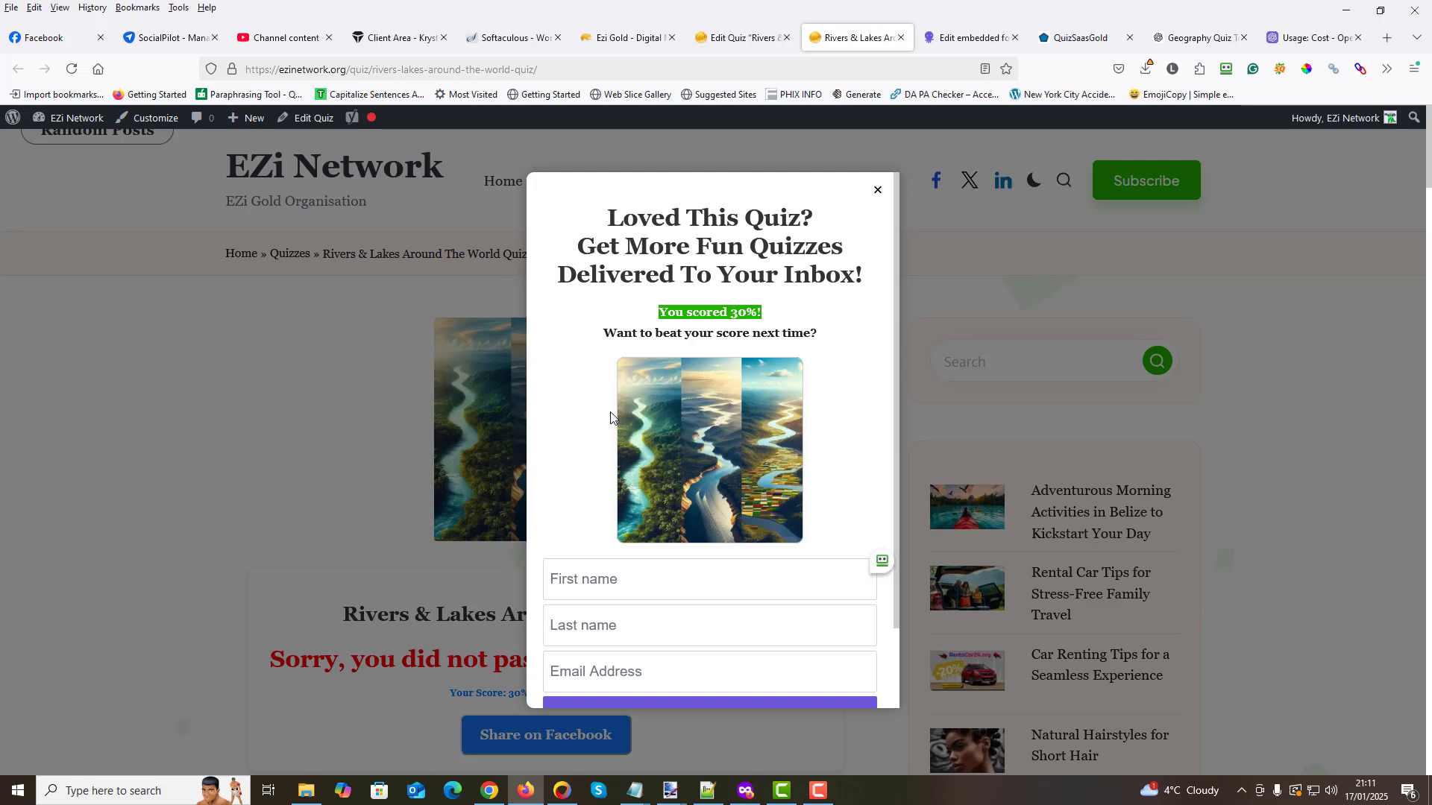
- Fill in the subscriber's first name, last name and email address in the quiz sign-up popup and subscribe
{"action": "scroll", "coordinate": [610, 418], "scroll_direction": "down", "scroll_amount": 2}
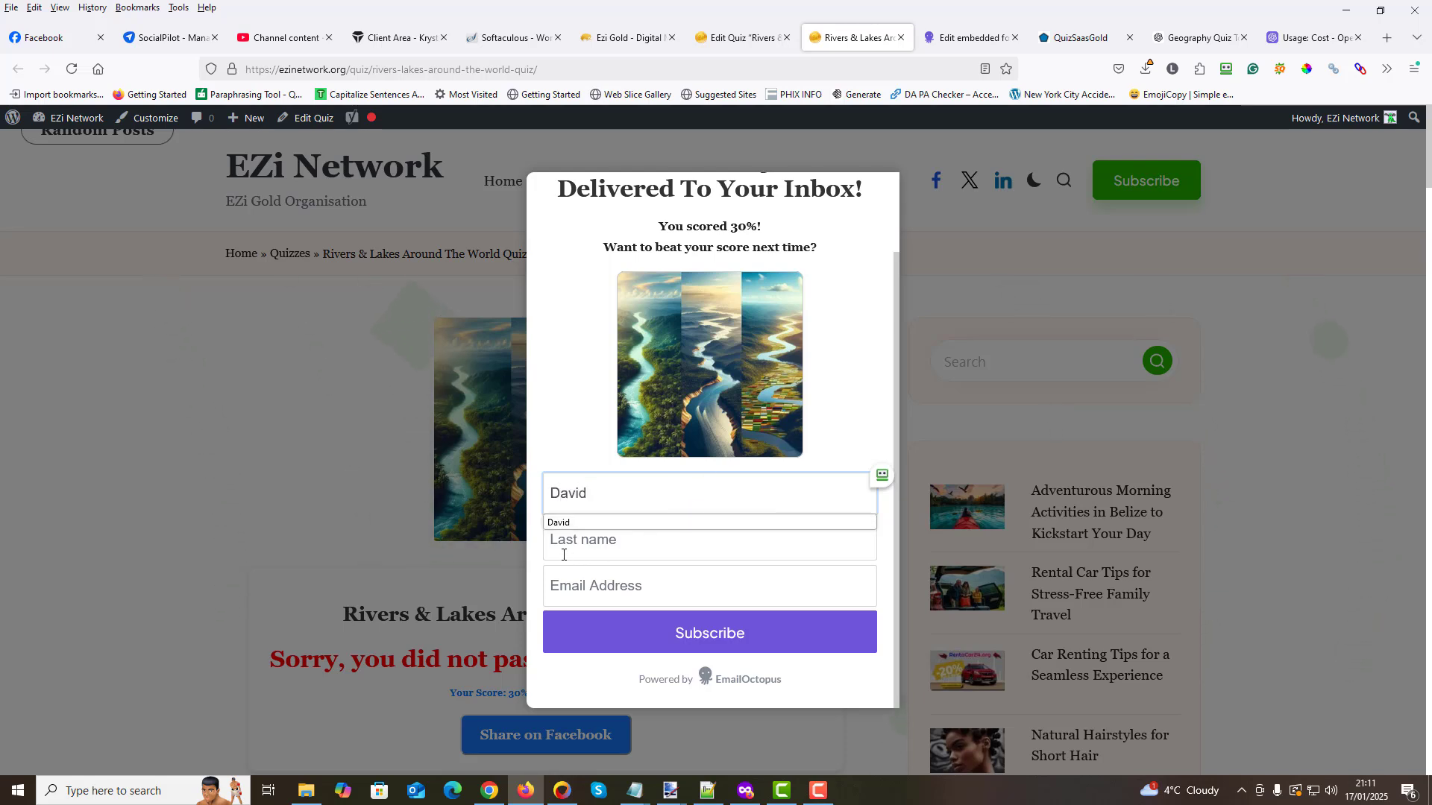
{"action": "left_click", "coordinate": [632, 543]}
{"action": "type", "text": "Edwards"}
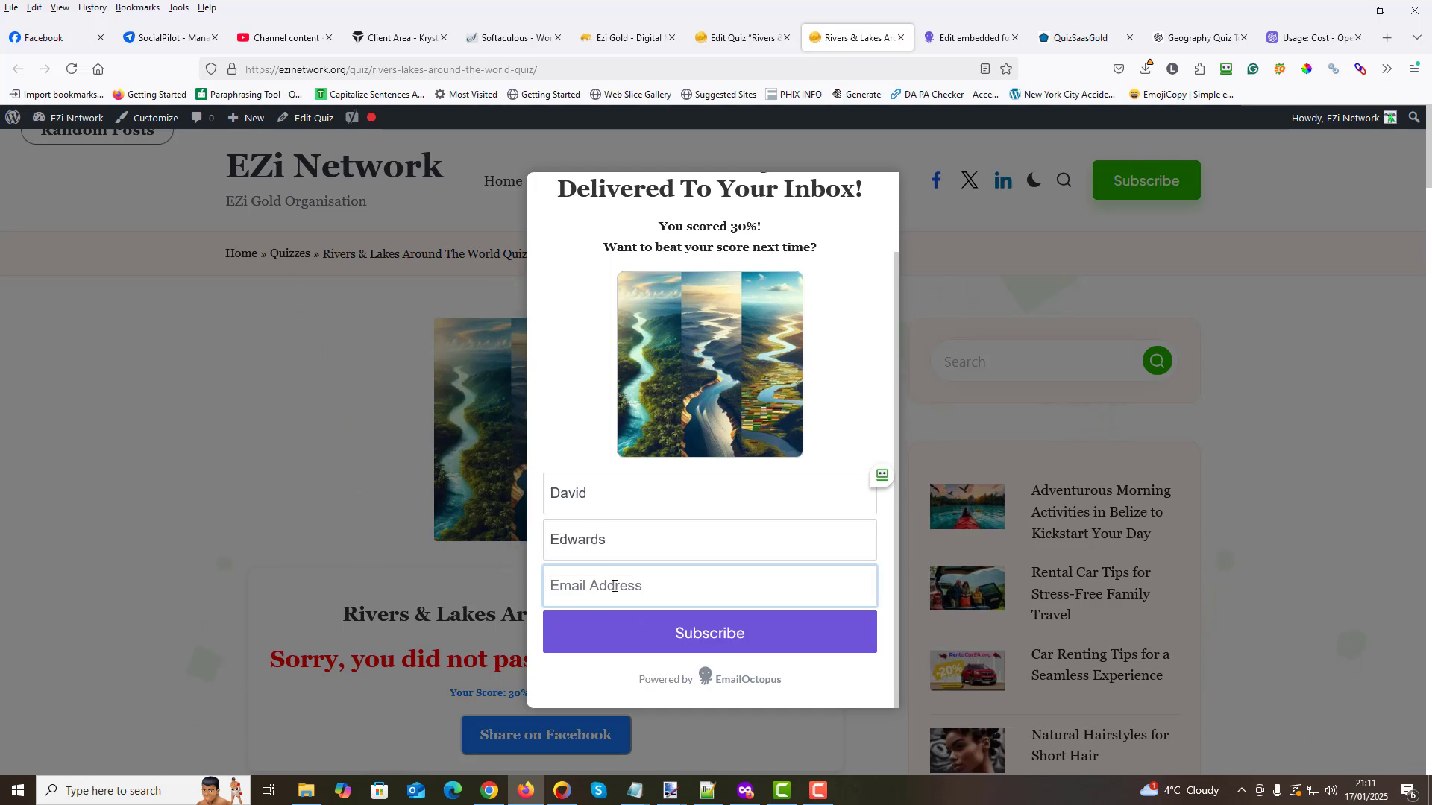
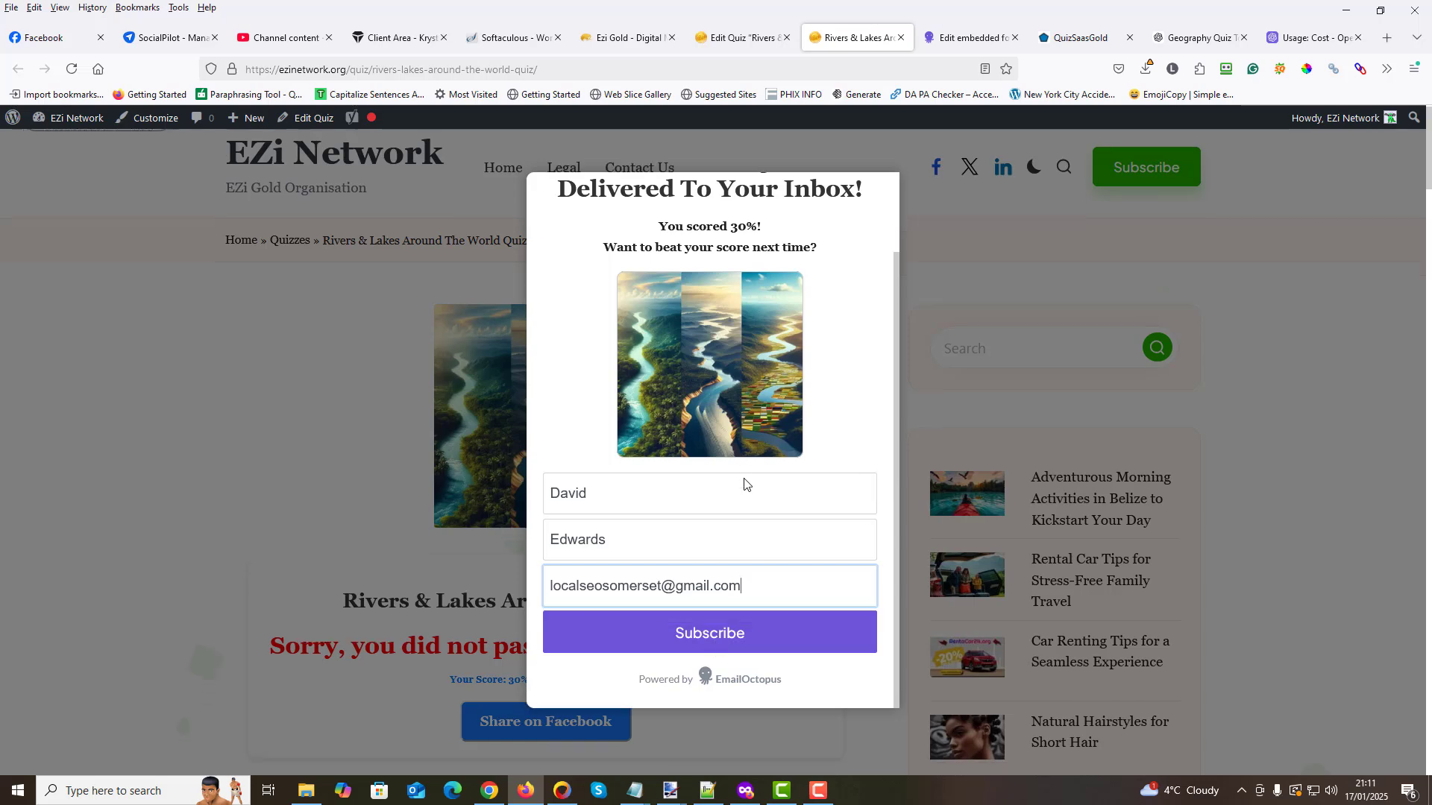
{"action": "left_click", "coordinate": [731, 639]}
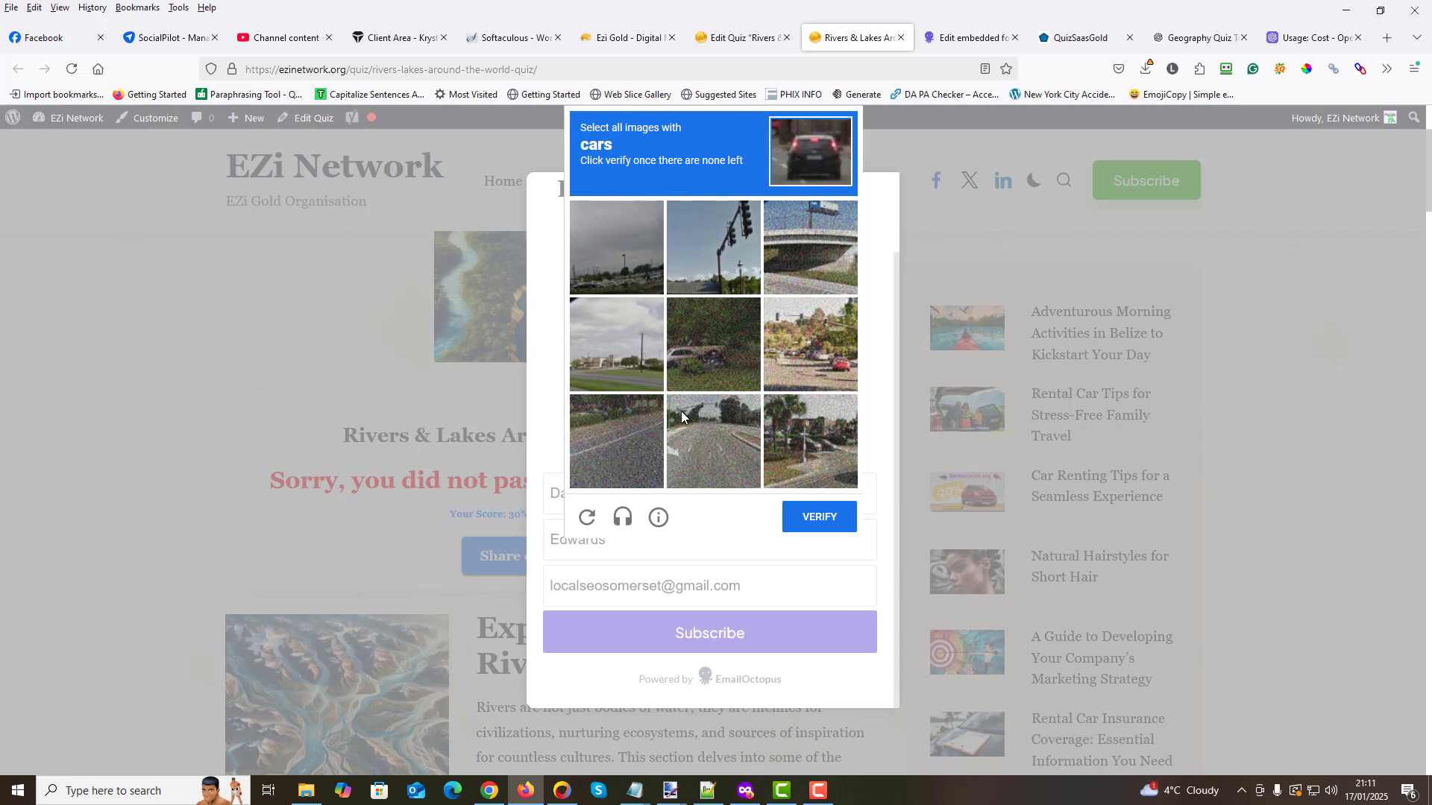
- Select the images with cars in the verification challenge, including the replacement images, and submit the selection
{"action": "left_click", "coordinate": [825, 352]}
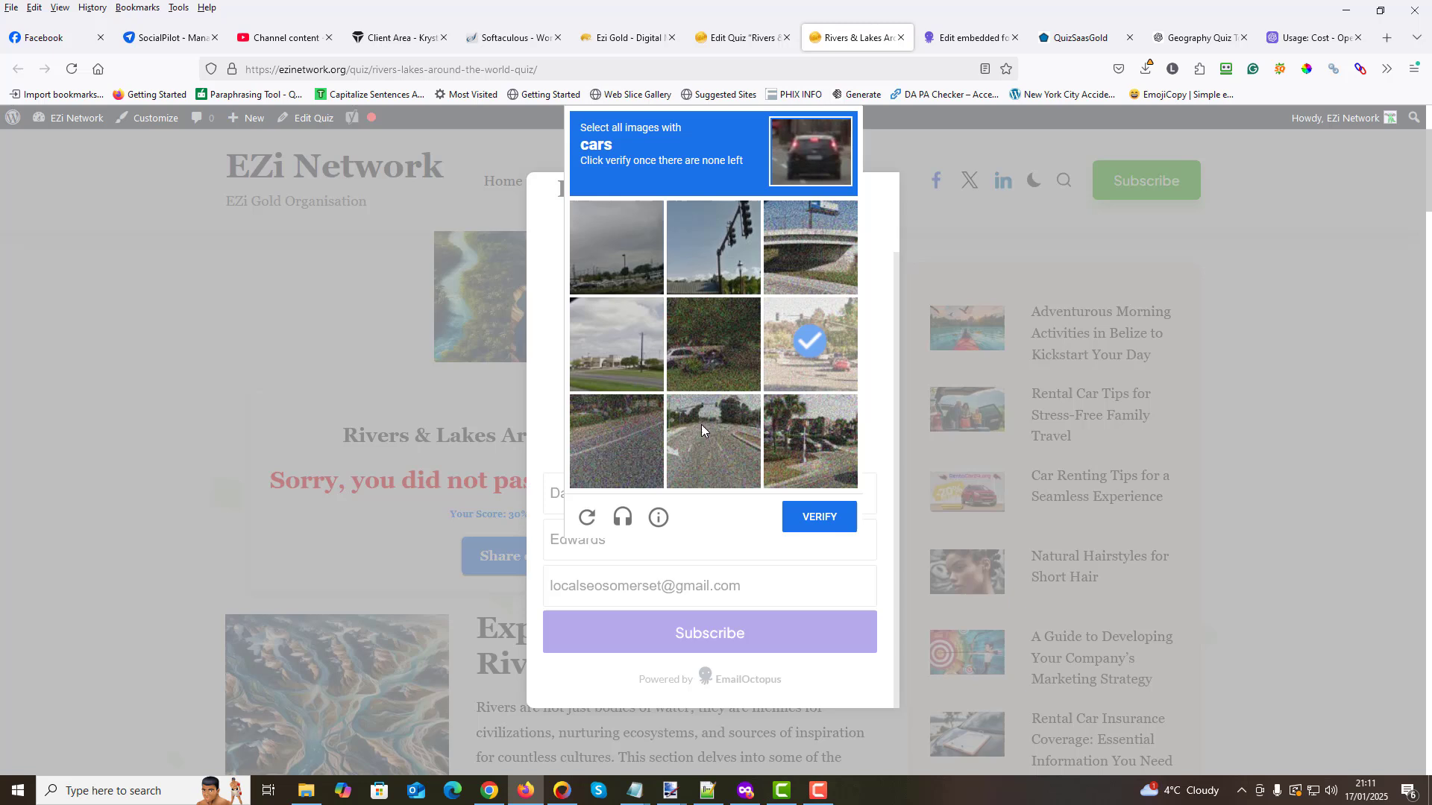
{"action": "left_click", "coordinate": [686, 355]}
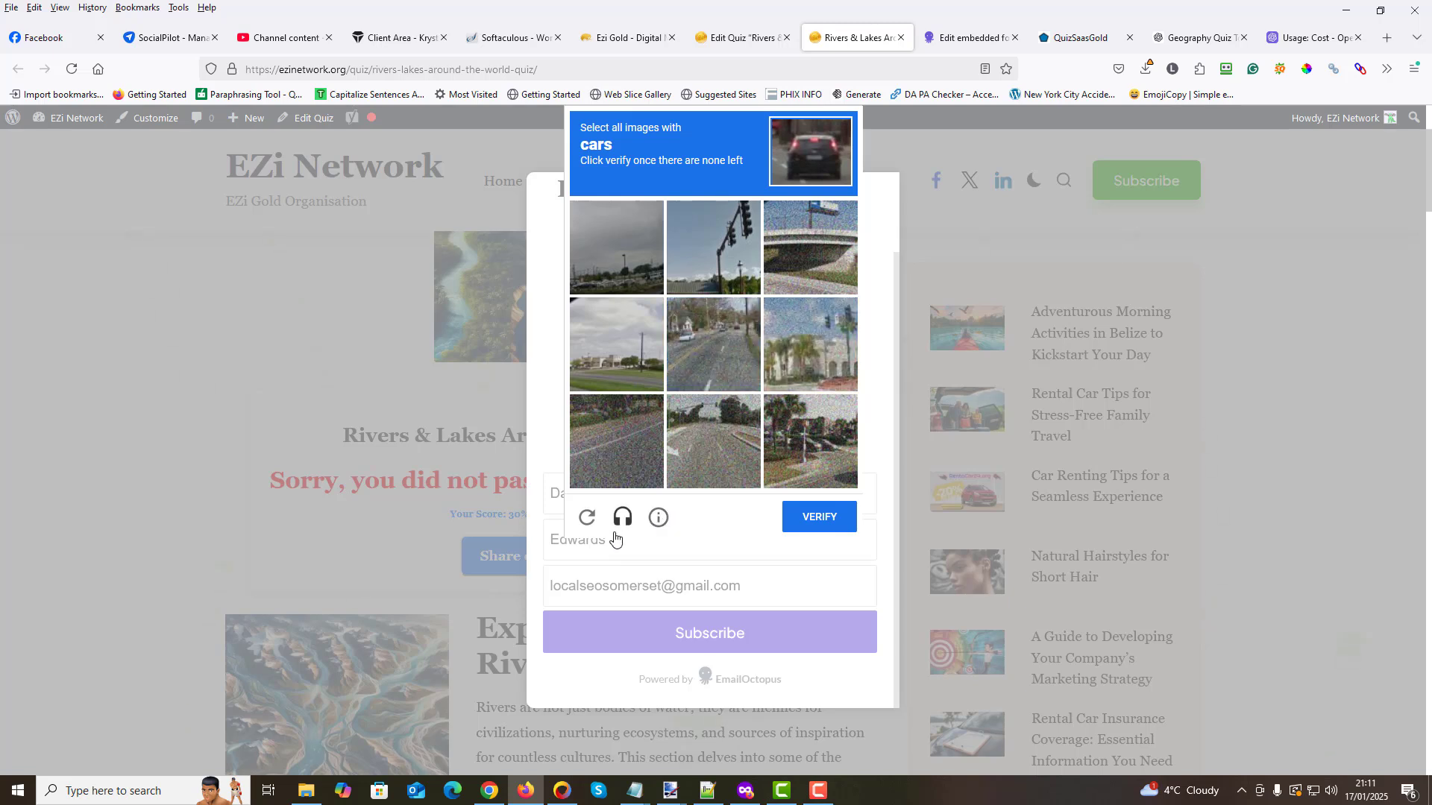
{"action": "left_click", "coordinate": [614, 267]}
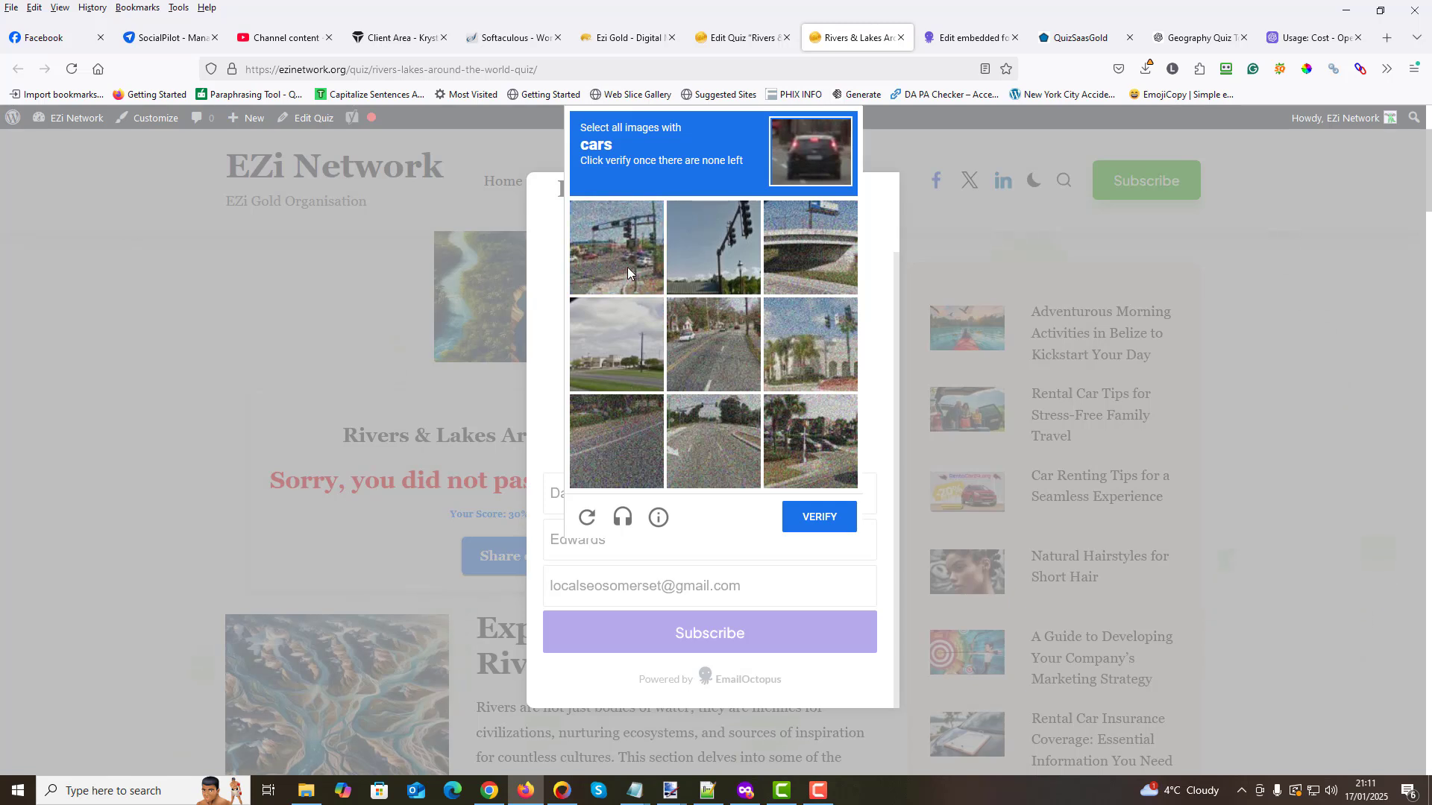
{"action": "left_click", "coordinate": [628, 265]}
{"action": "left_click", "coordinate": [721, 384]}
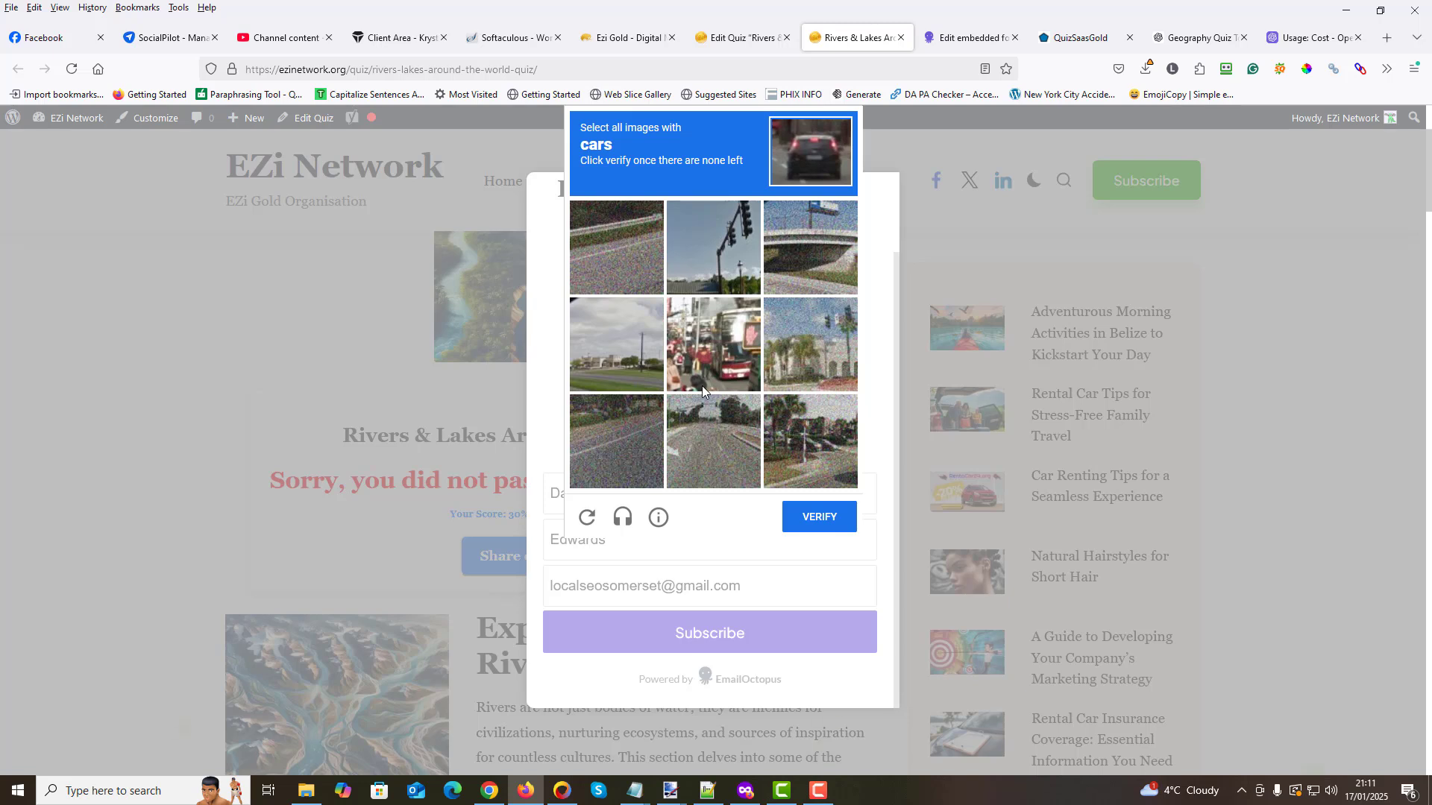
{"action": "left_click", "coordinate": [775, 523]}
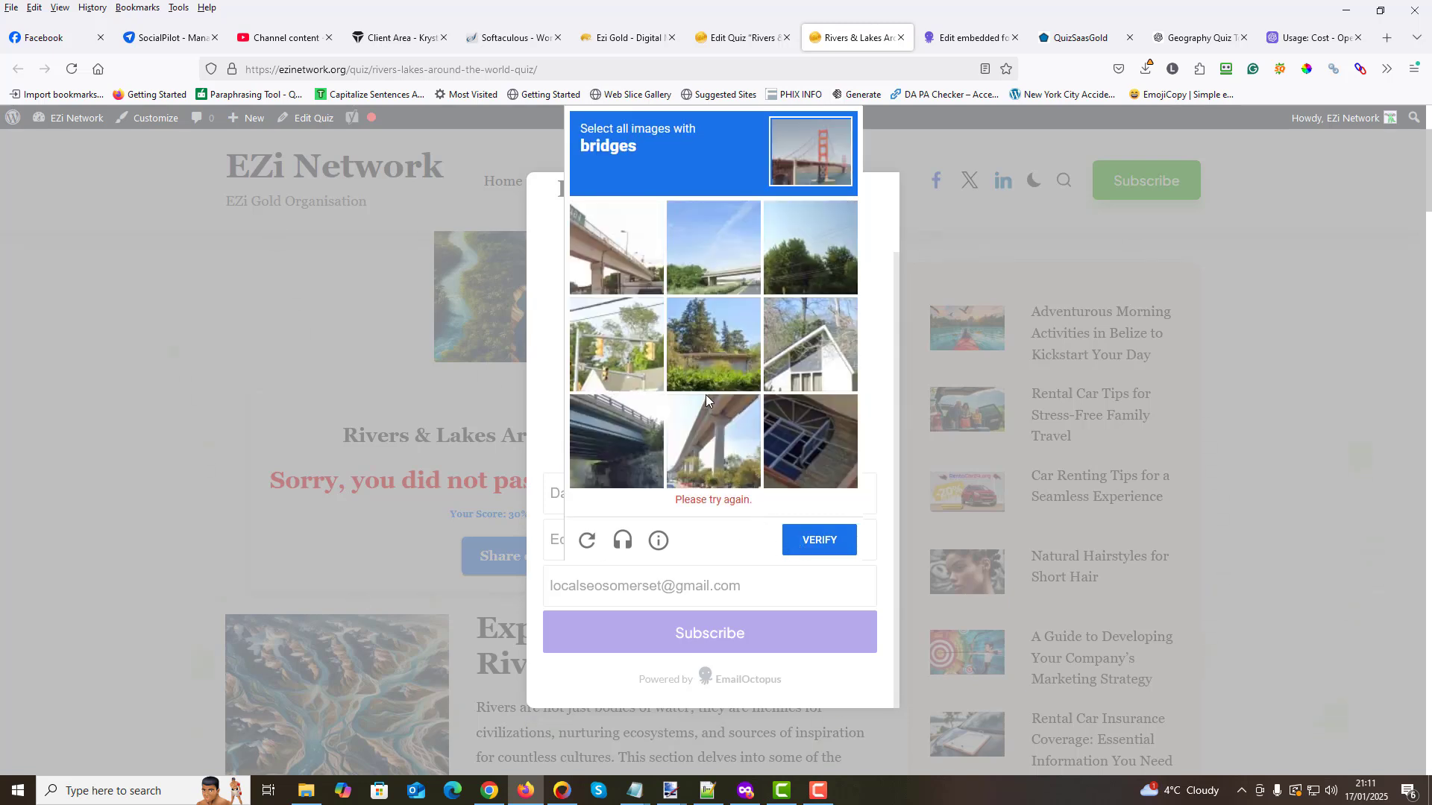
- Select all bridge images in the verification challenge, verify them, and close the sign-up popup
{"action": "left_click", "coordinate": [615, 261]}
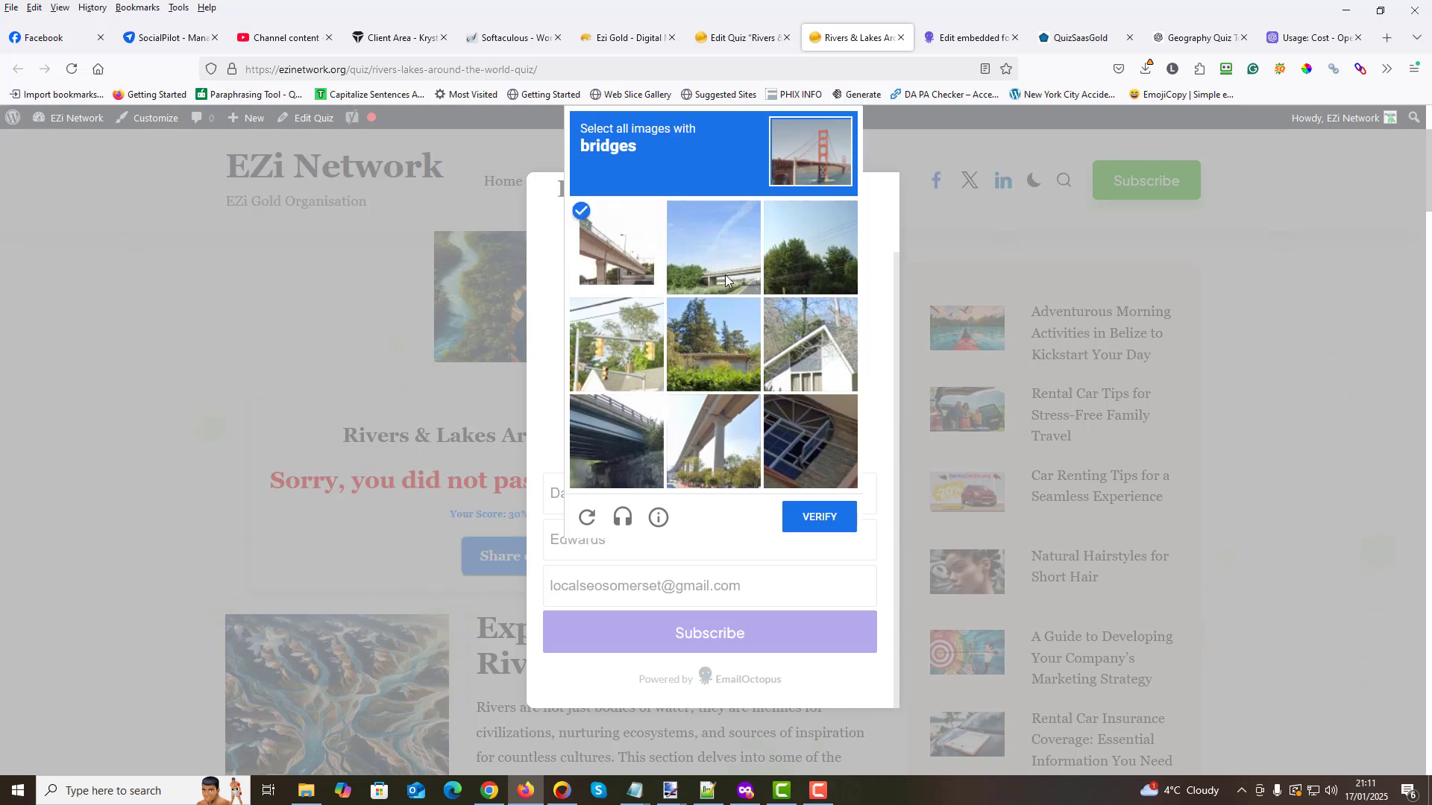
{"action": "left_click", "coordinate": [725, 275]}
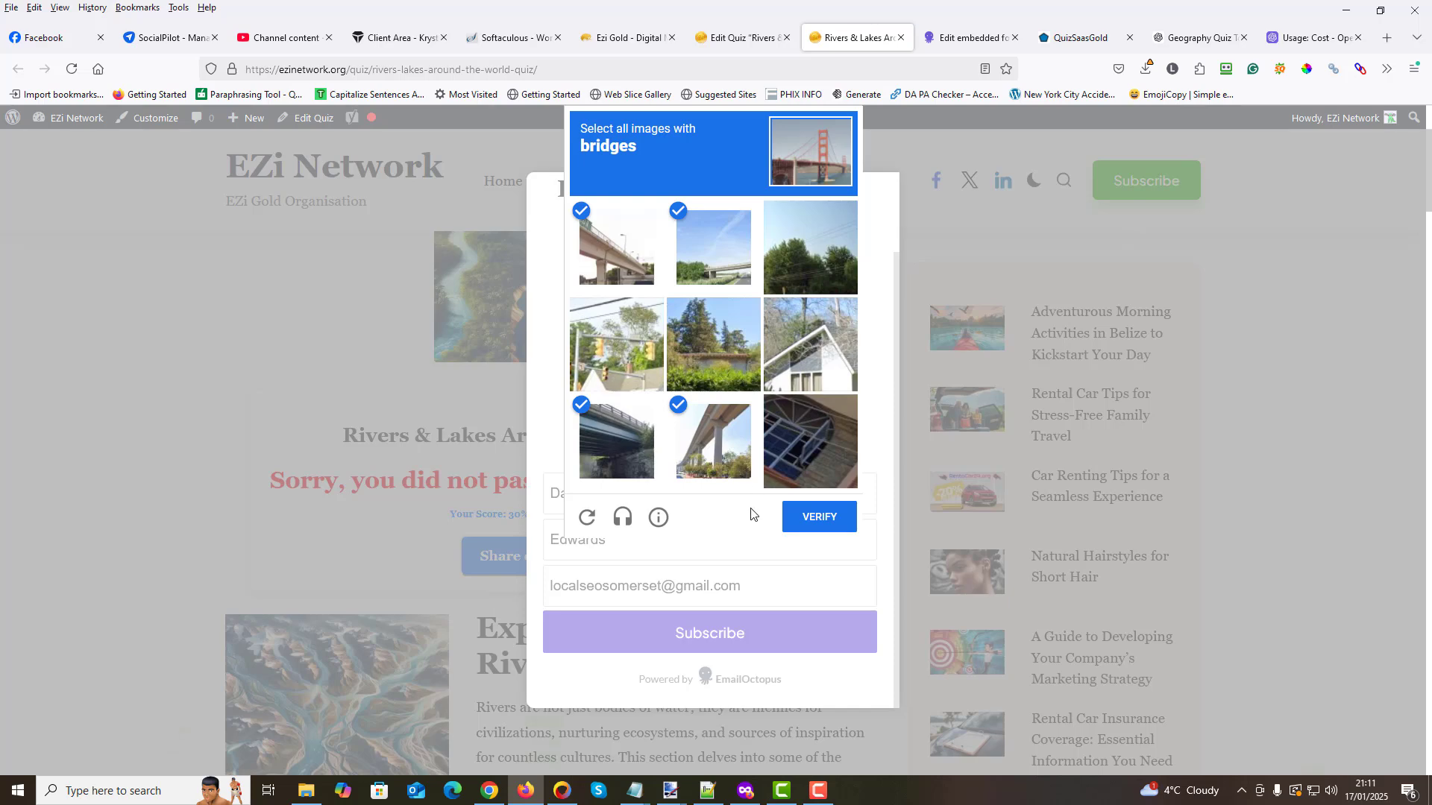
{"action": "left_click", "coordinate": [817, 518]}
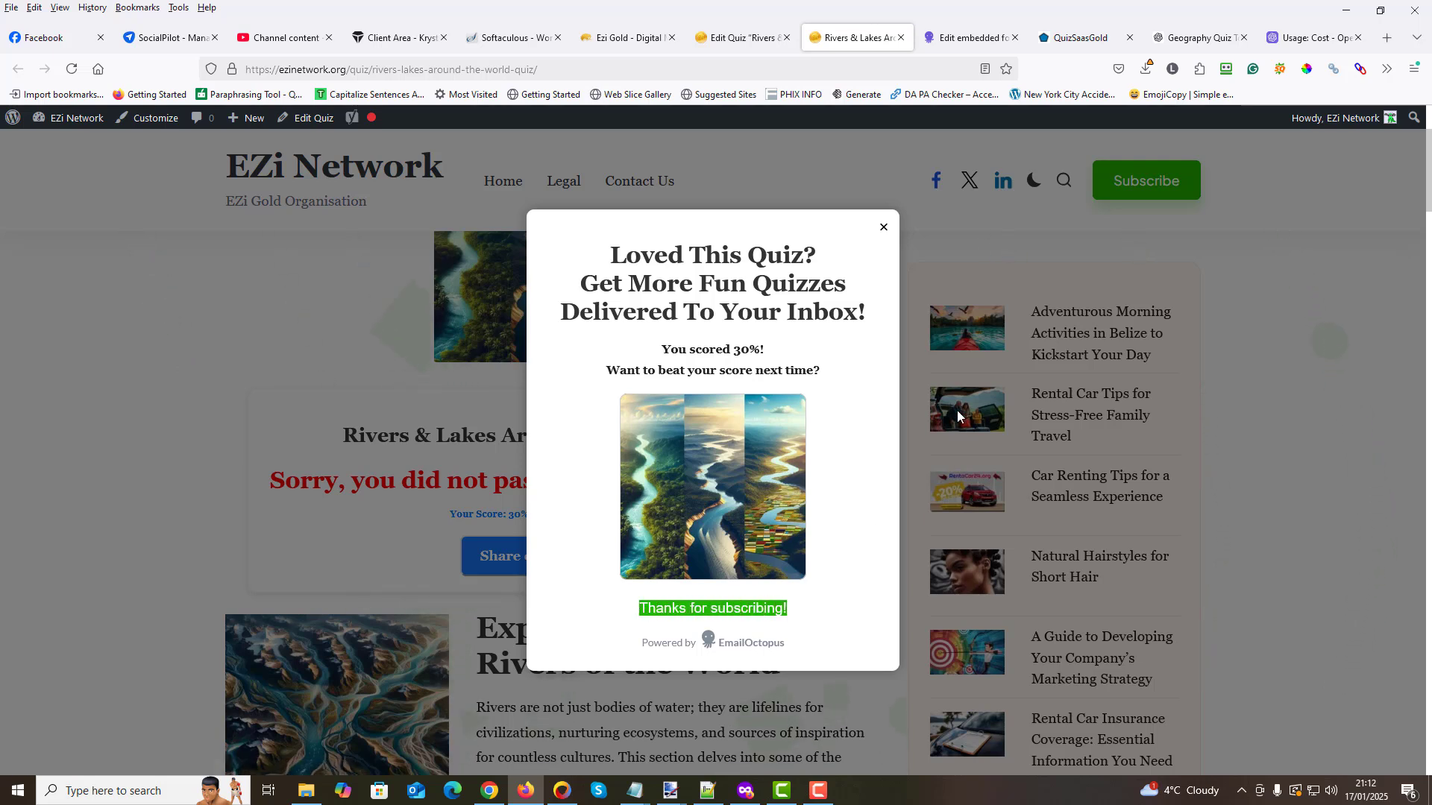
{"action": "left_click", "coordinate": [885, 228]}
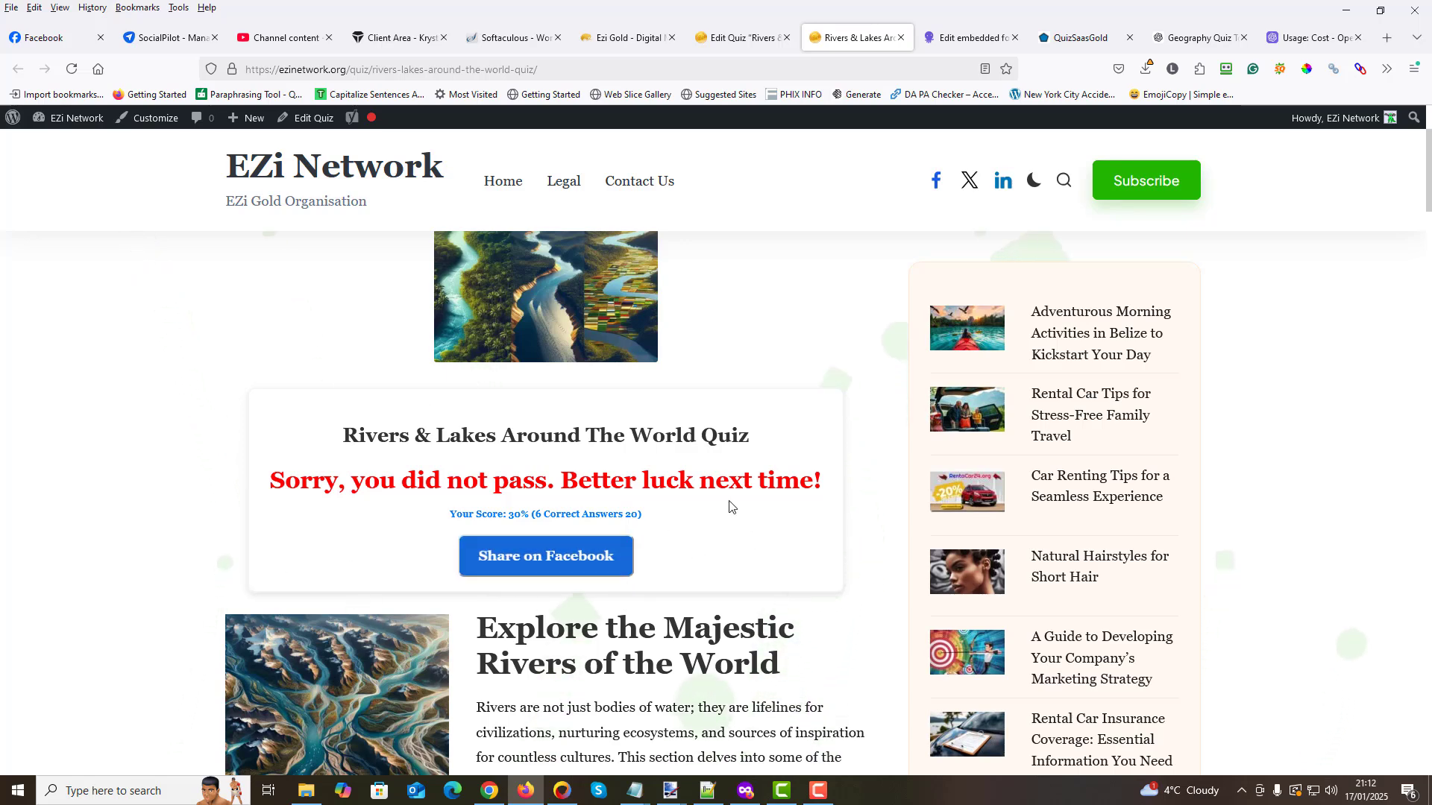
- Share the quiz result on Facebook, writing "I scored a terrible 30% can you do better?" as the post text
{"action": "left_click_drag", "start_coordinate": [287, 482], "coordinate": [834, 484]}
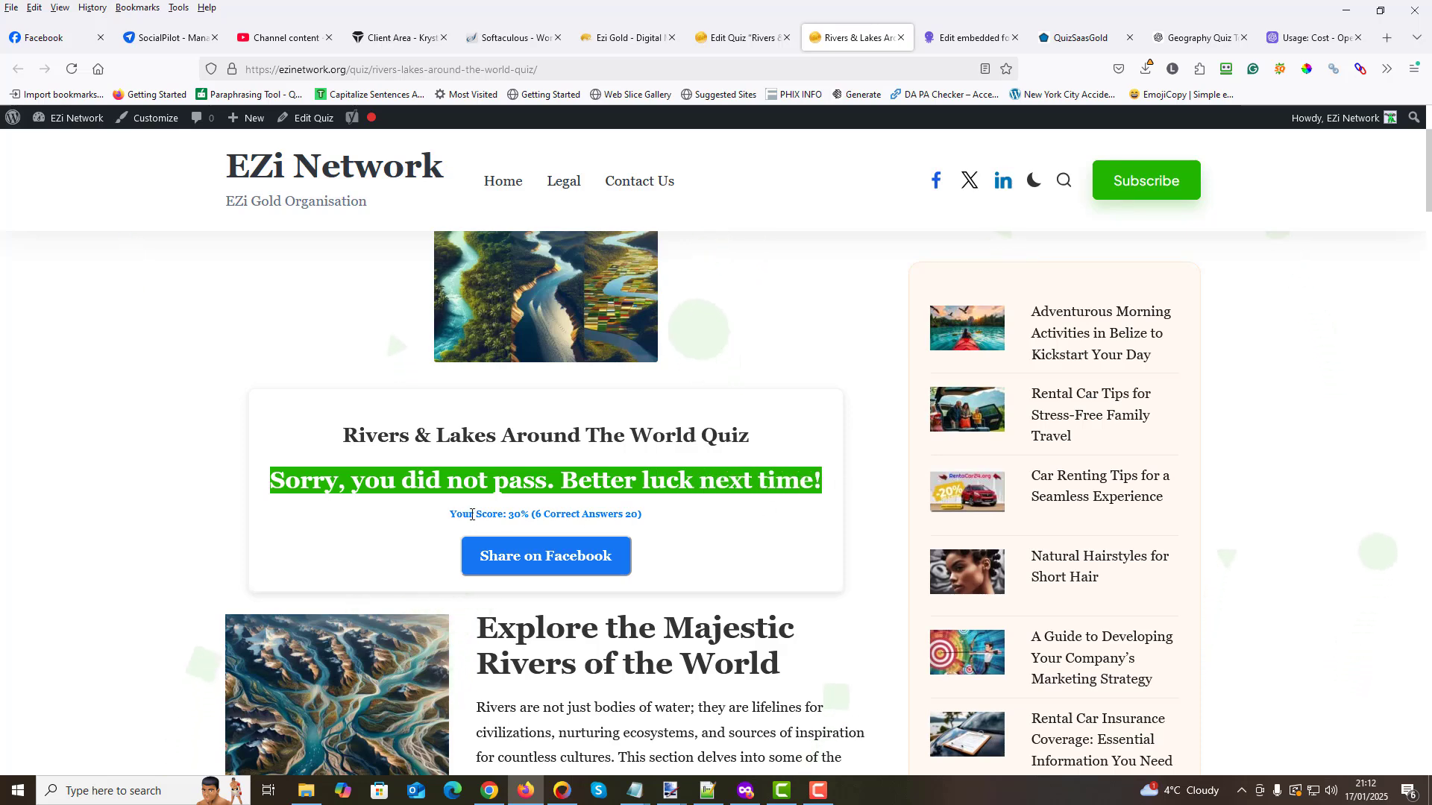
{"action": "left_click", "coordinate": [558, 568]}
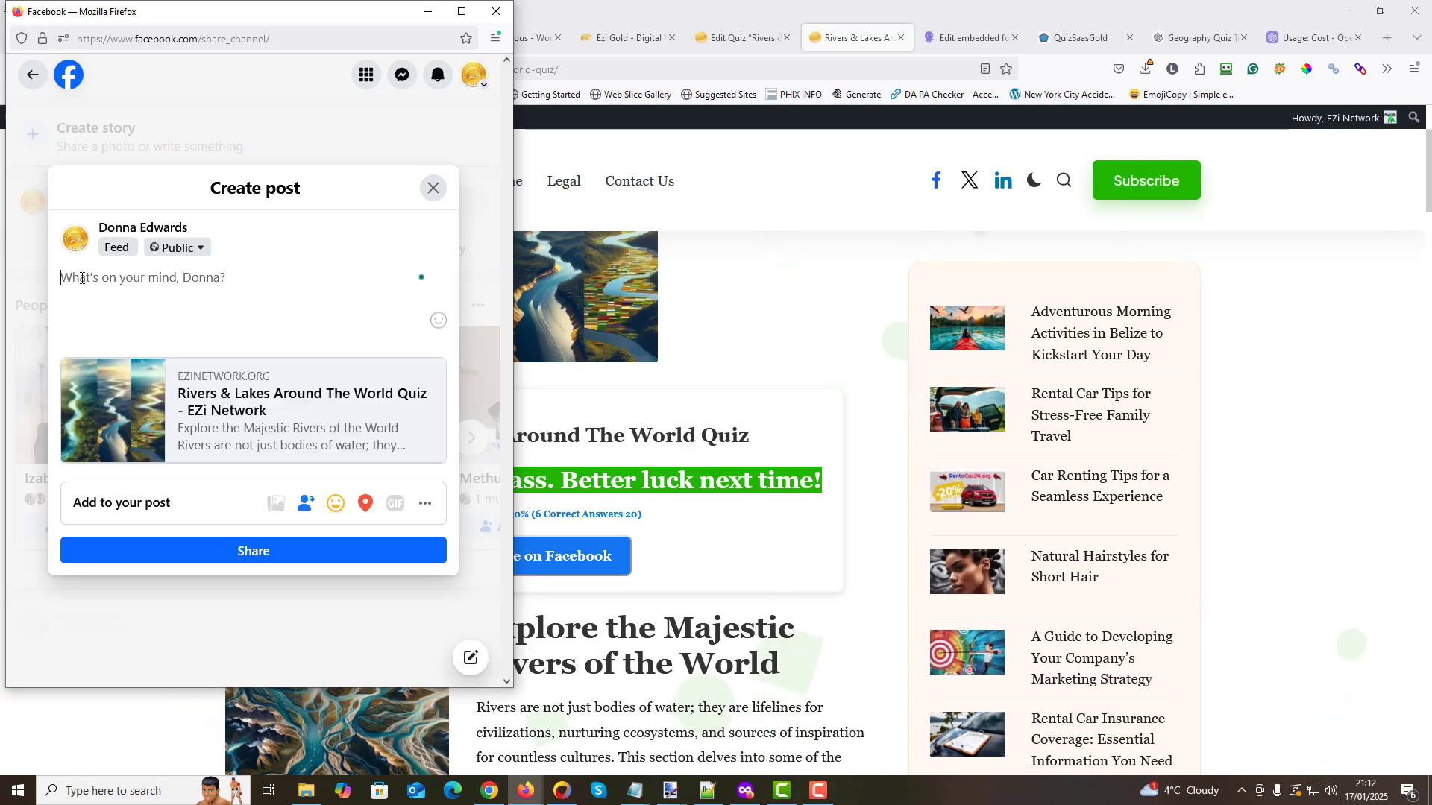
{"action": "type", "text": "I"}
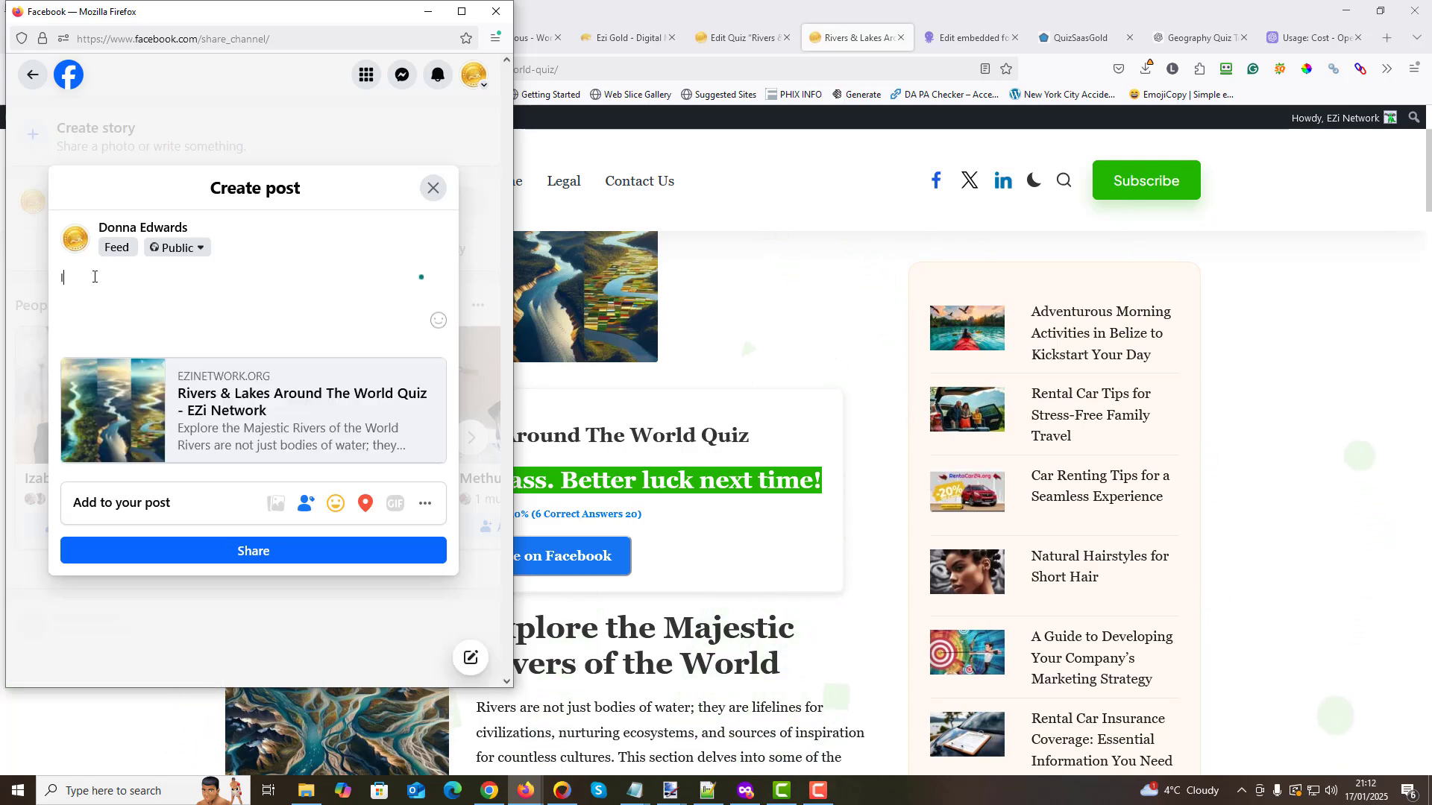
{"action": "type", "text": " scored a terrible 30%"}
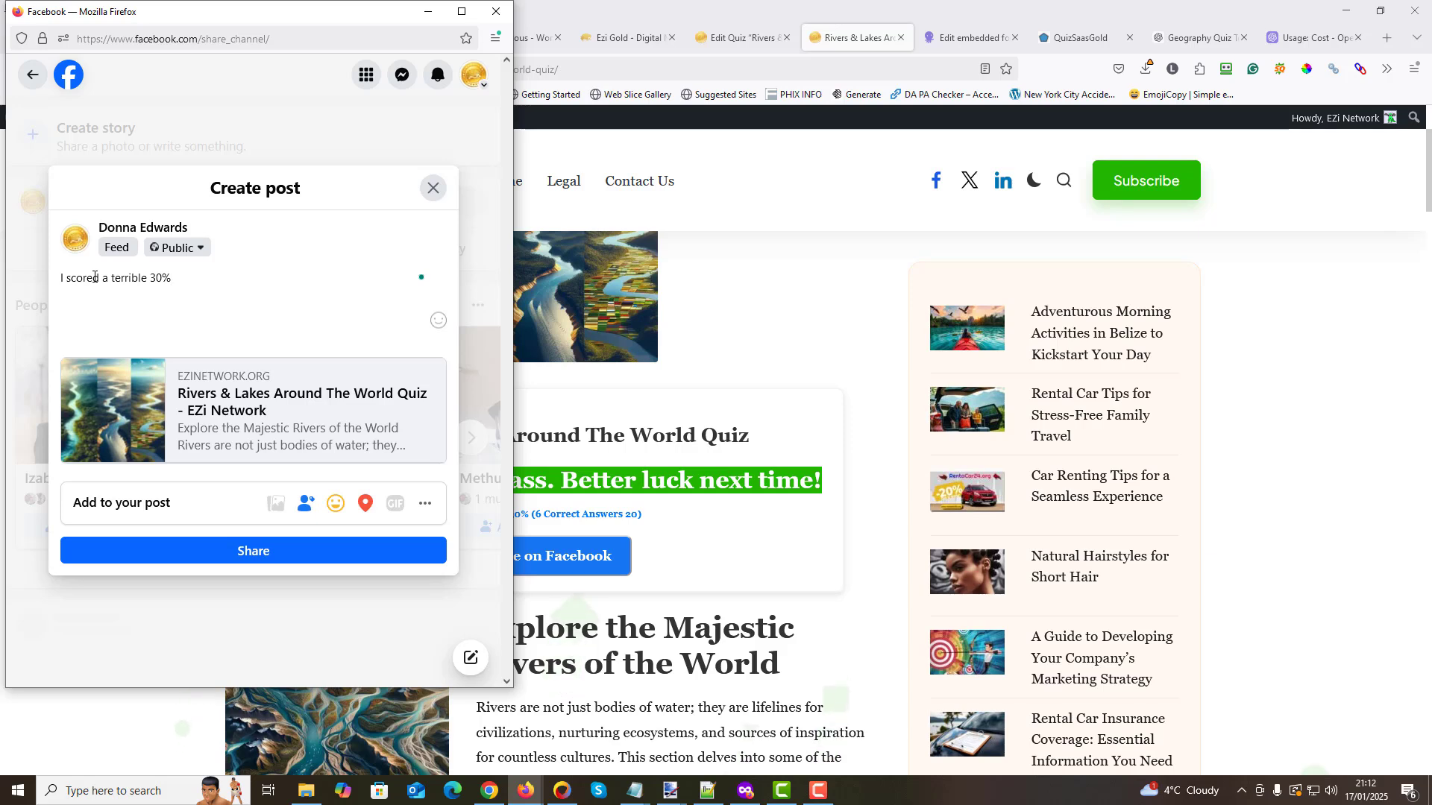
{"action": "type", "text": "can you "}
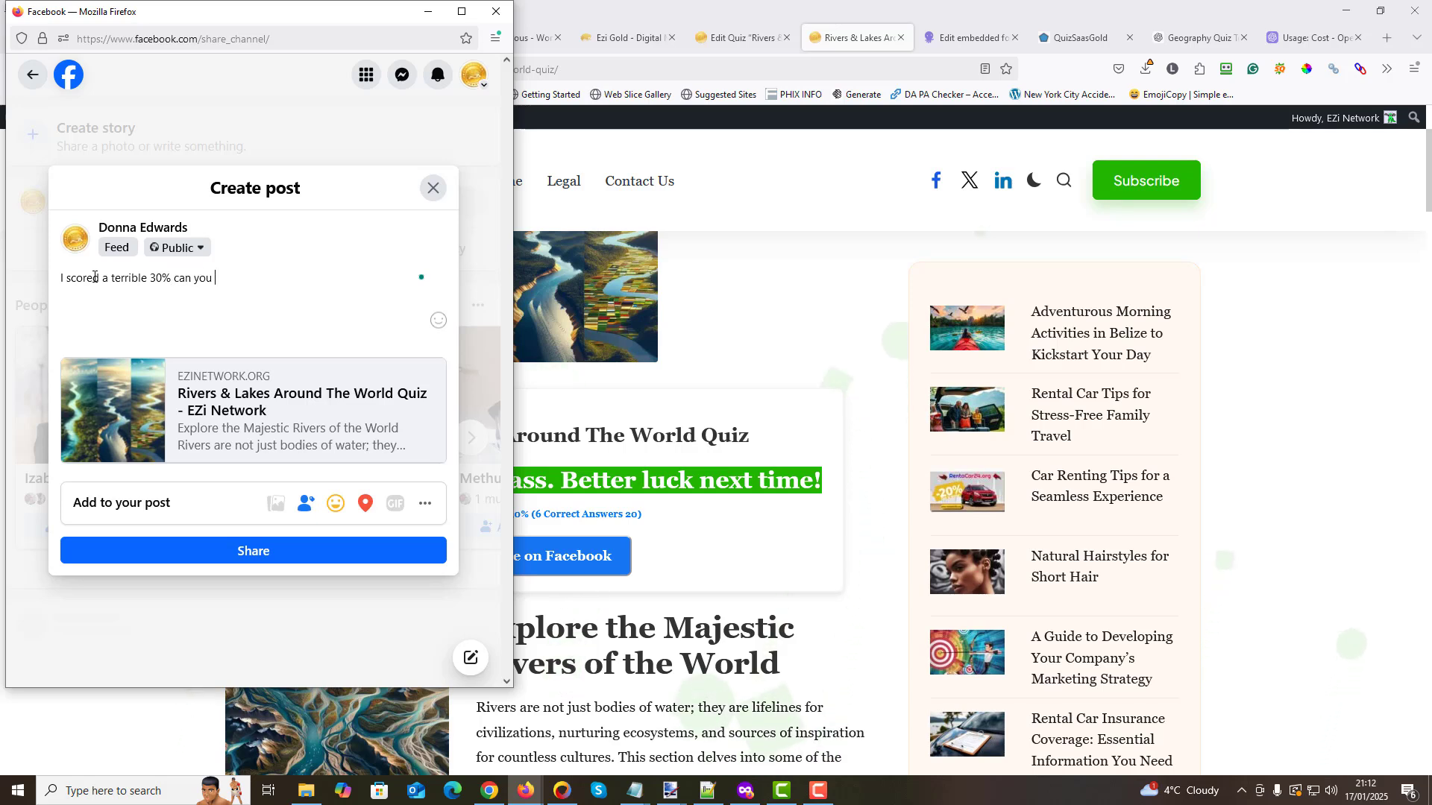
{"action": "type", "text": "do better"}
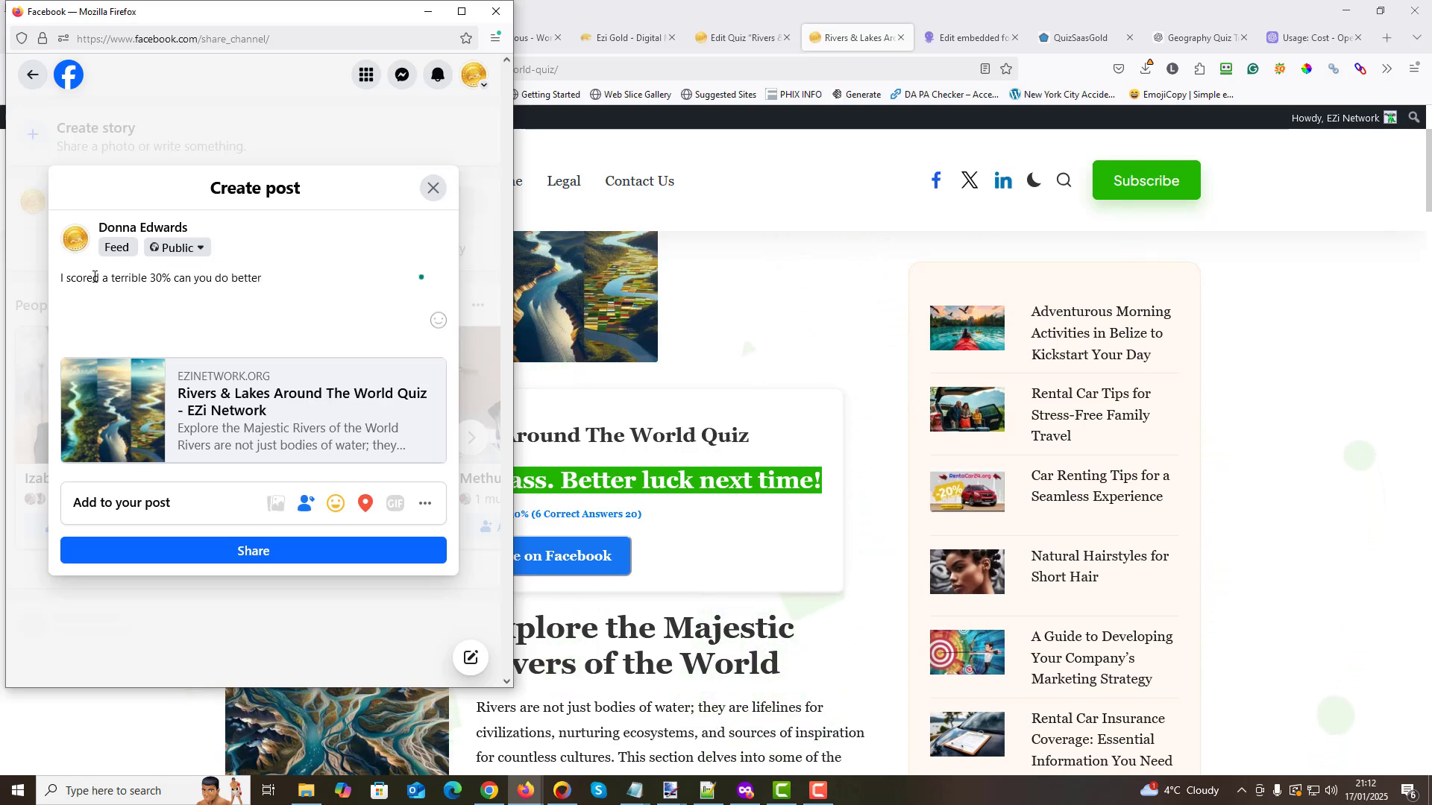
{"action": "type", "text": "?"}
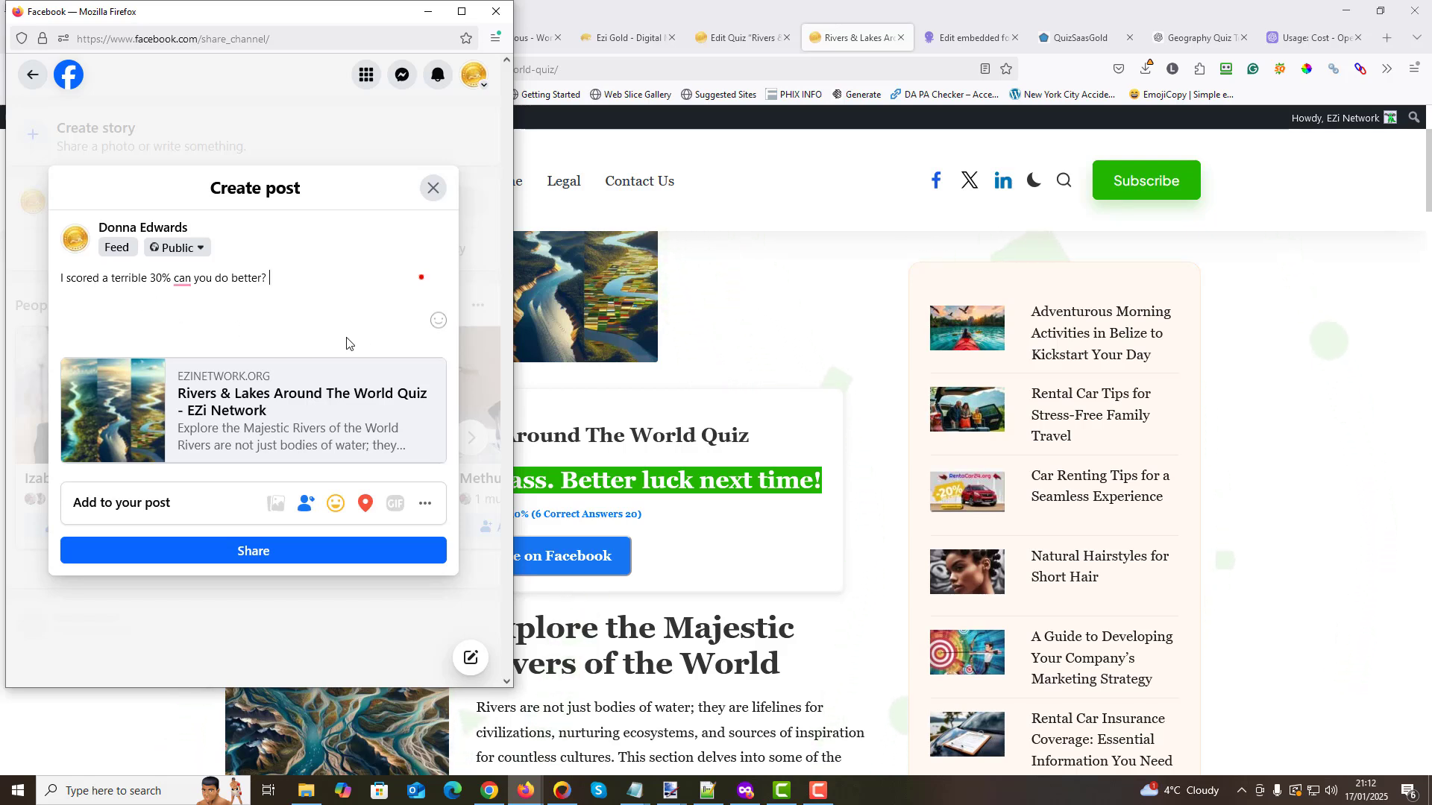
- Add a rolling-on-the-floor-laughing emoji and a yellow heart emoji to the end of the post text
{"action": "left_click", "coordinate": [438, 323]}
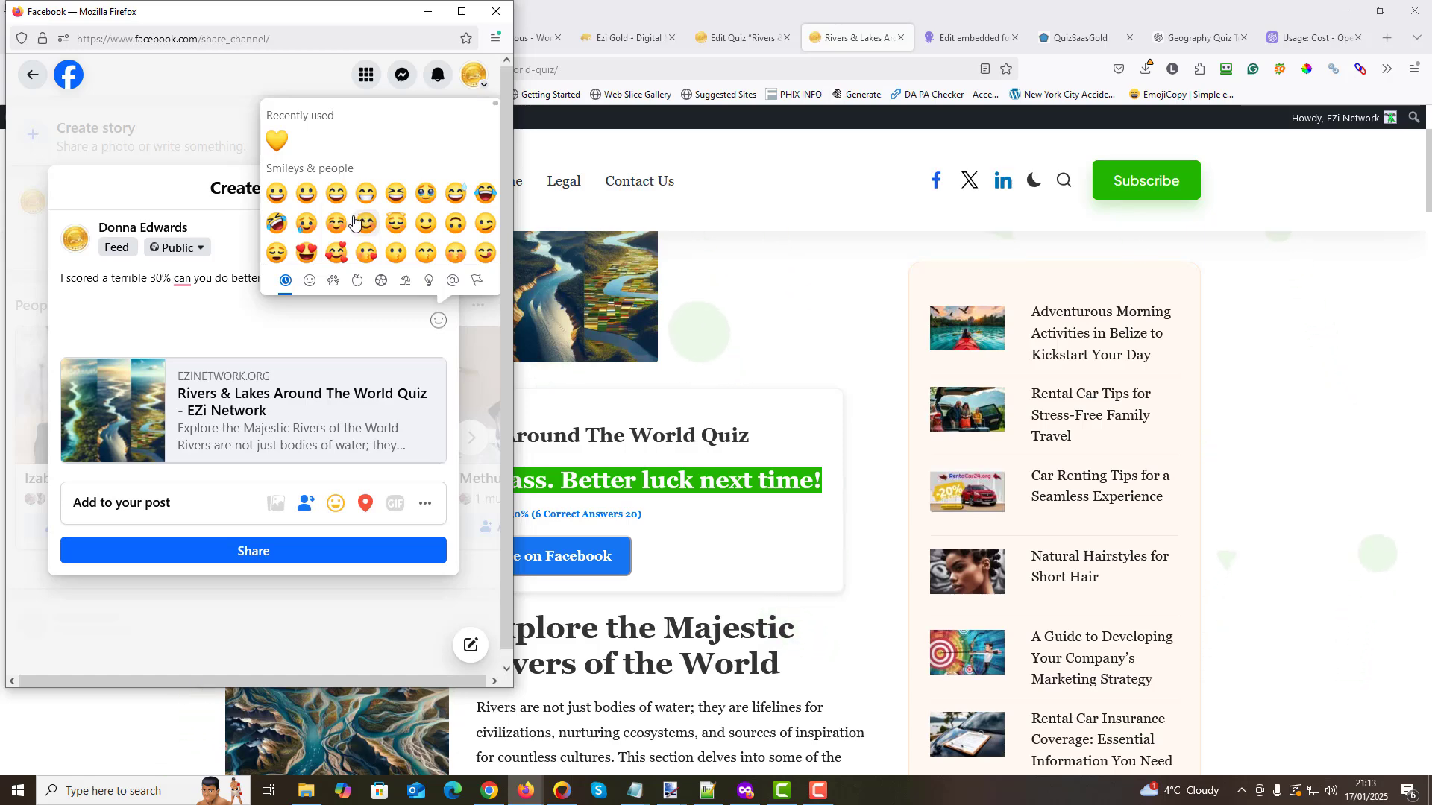
{"action": "scroll", "coordinate": [353, 221], "scroll_direction": "down", "scroll_amount": 1}
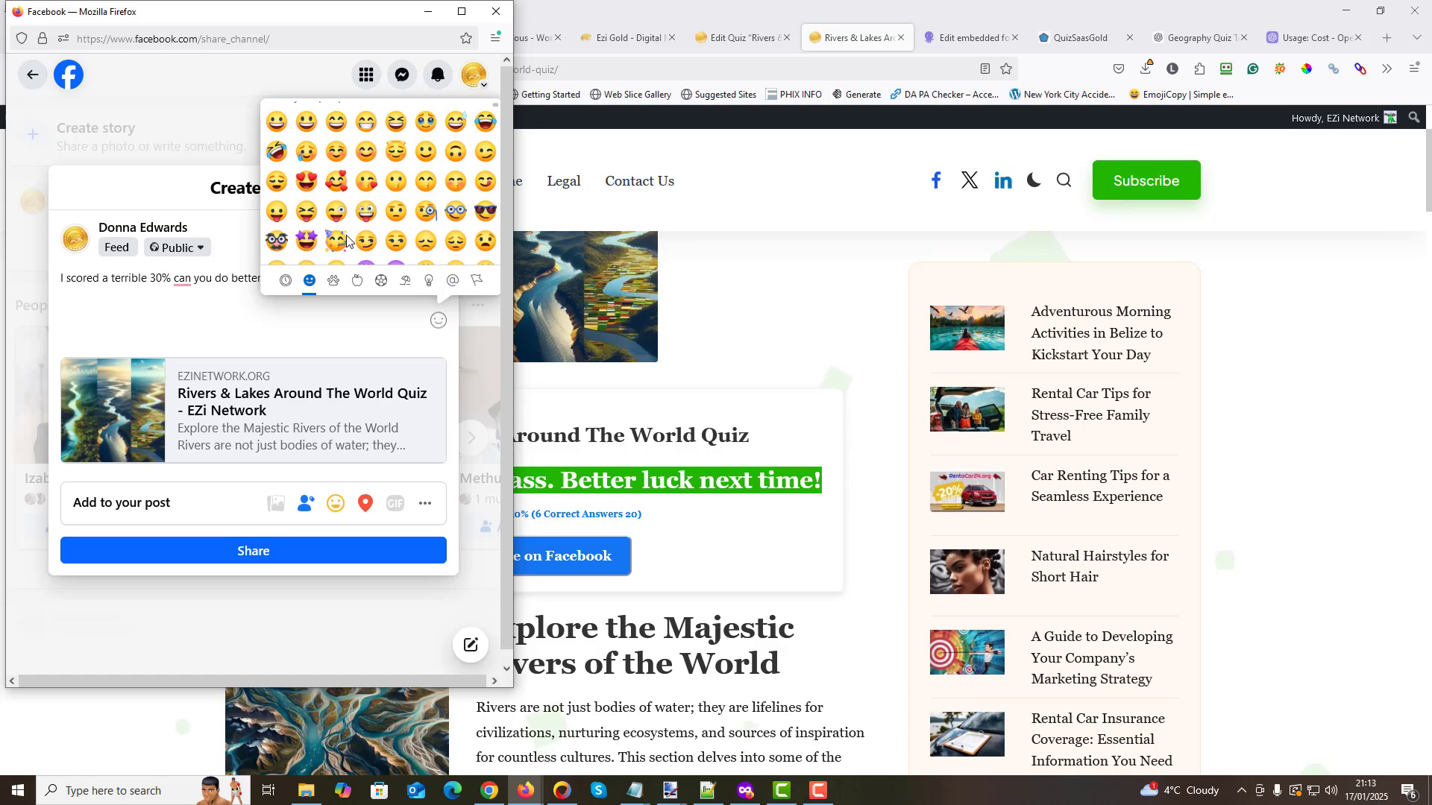
{"action": "scroll", "coordinate": [405, 233], "scroll_direction": "down", "scroll_amount": 2}
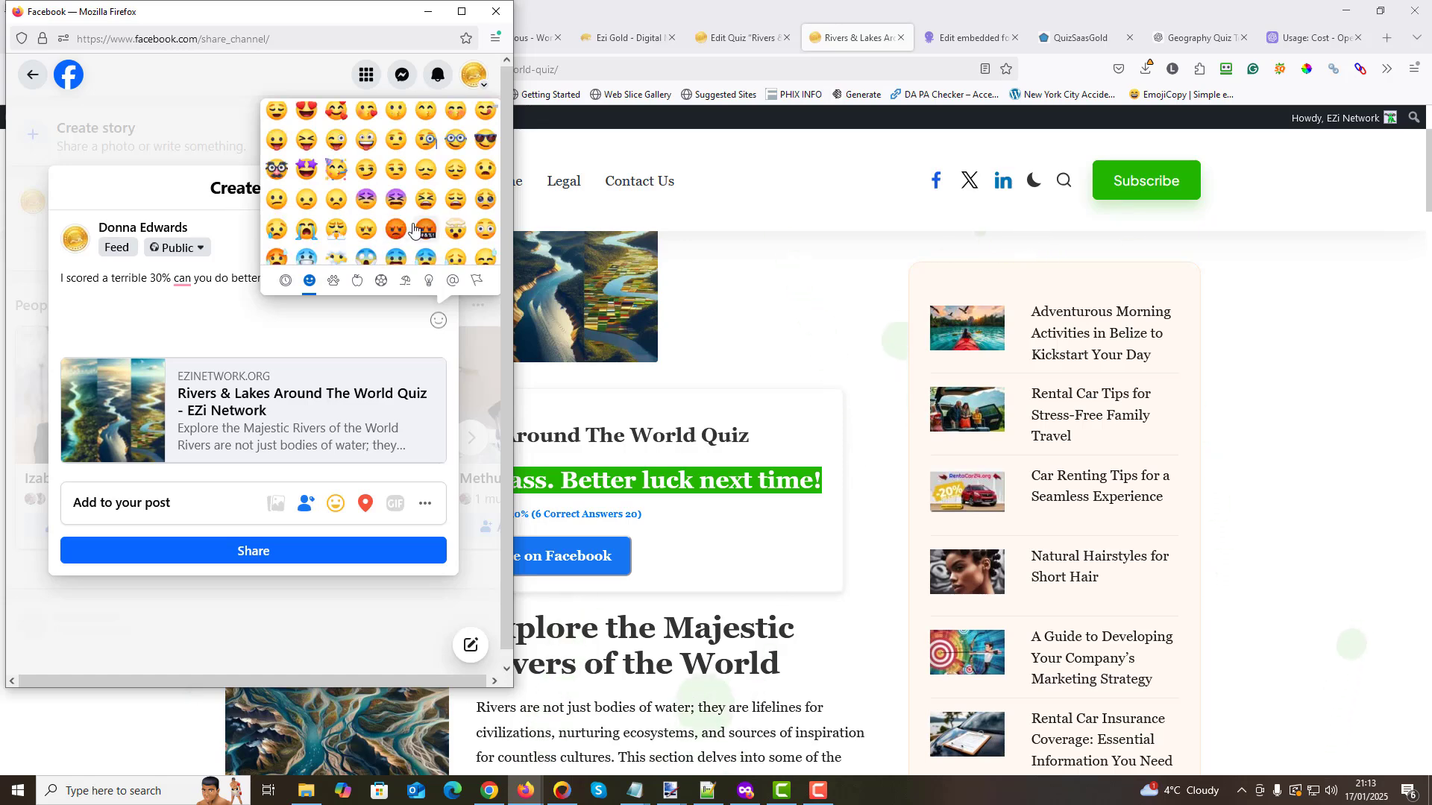
{"action": "scroll", "coordinate": [369, 172], "scroll_direction": "down", "scroll_amount": 2}
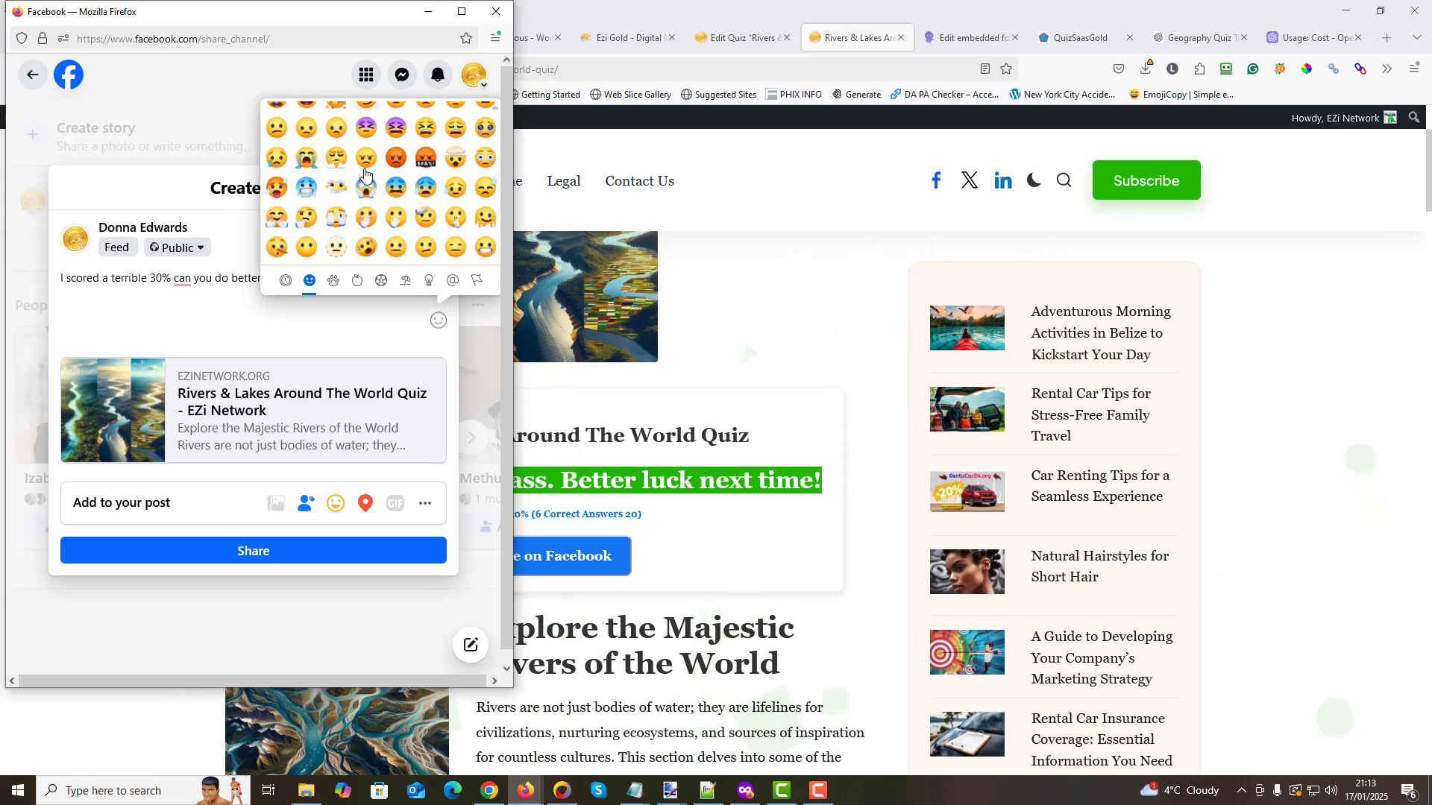
{"action": "scroll", "coordinate": [363, 175], "scroll_direction": "down", "scroll_amount": 2}
{"action": "scroll", "coordinate": [361, 174], "scroll_direction": "up", "scroll_amount": 5}
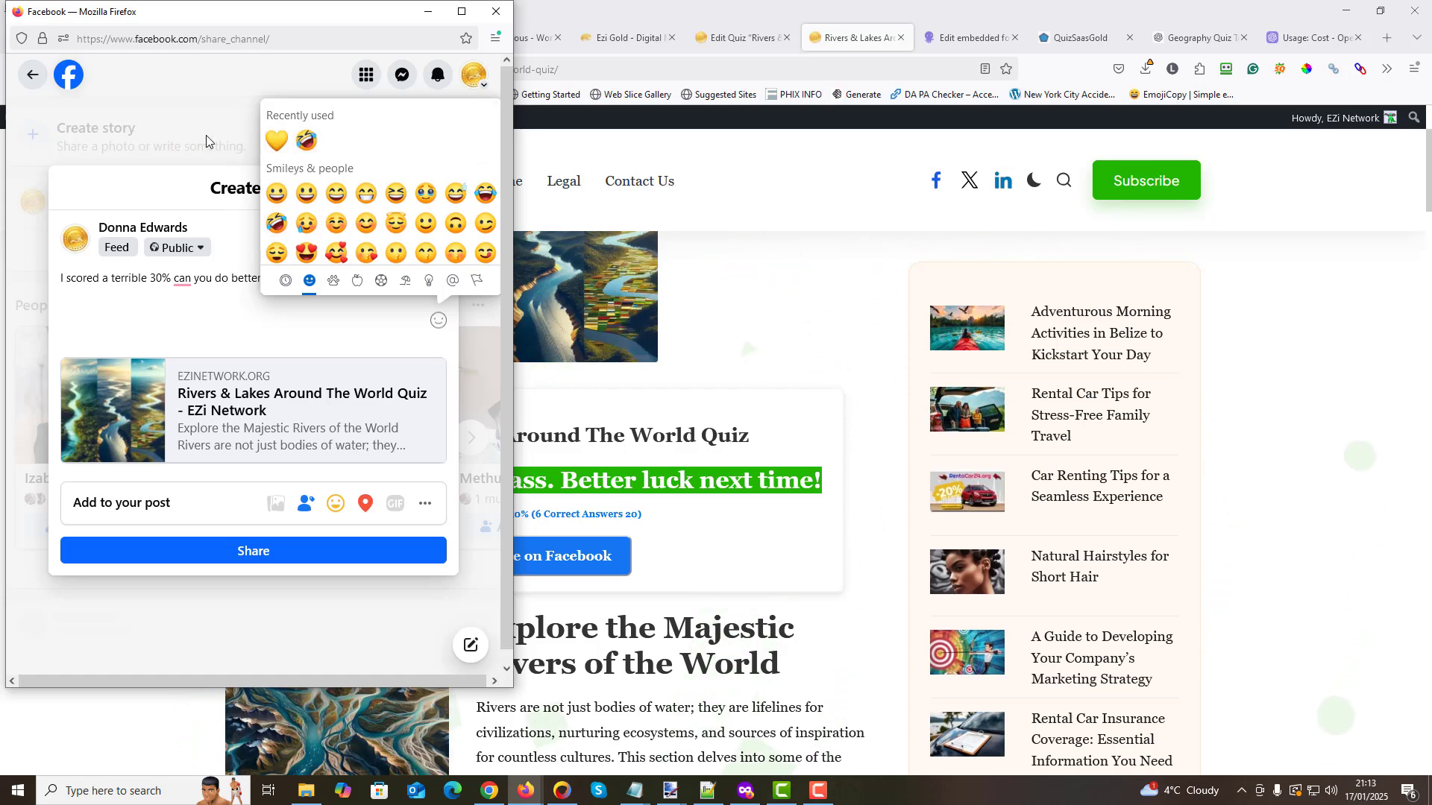
{"action": "left_click", "coordinate": [253, 266]}
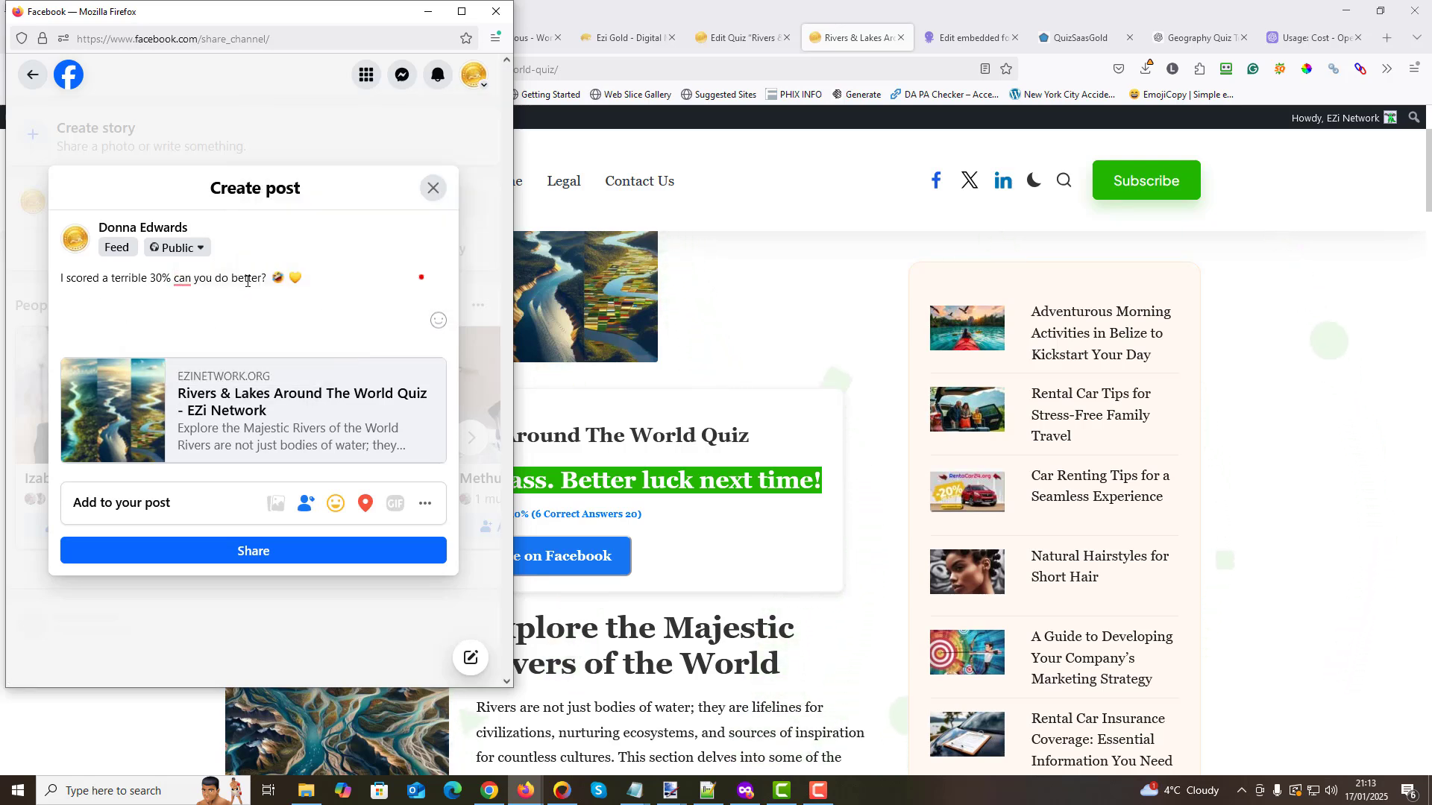
- Apply the suggested punctuation ". Can" to the post text and share the post
{"action": "mouse_move", "coordinate": [183, 280]}
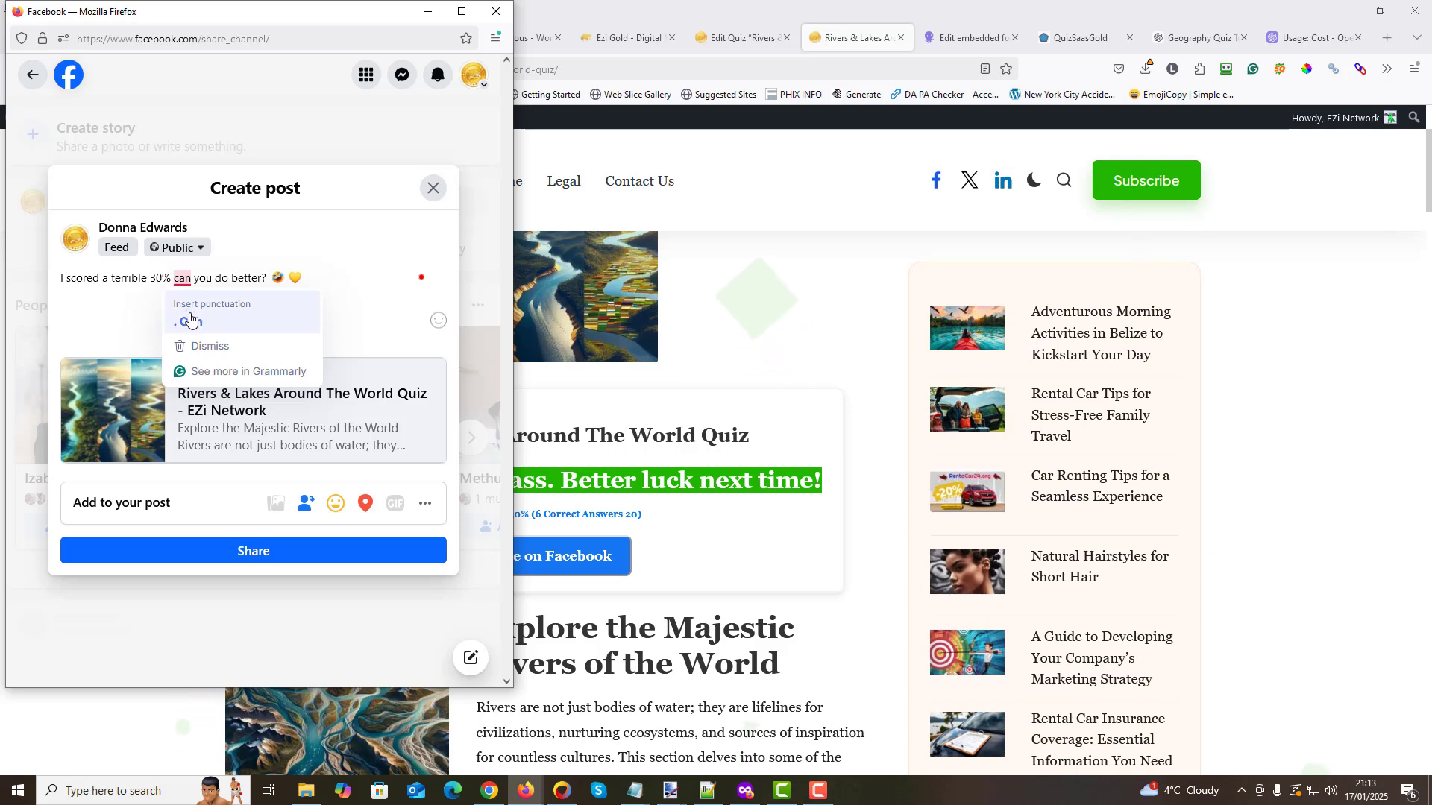
{"action": "left_click", "coordinate": [282, 315]}
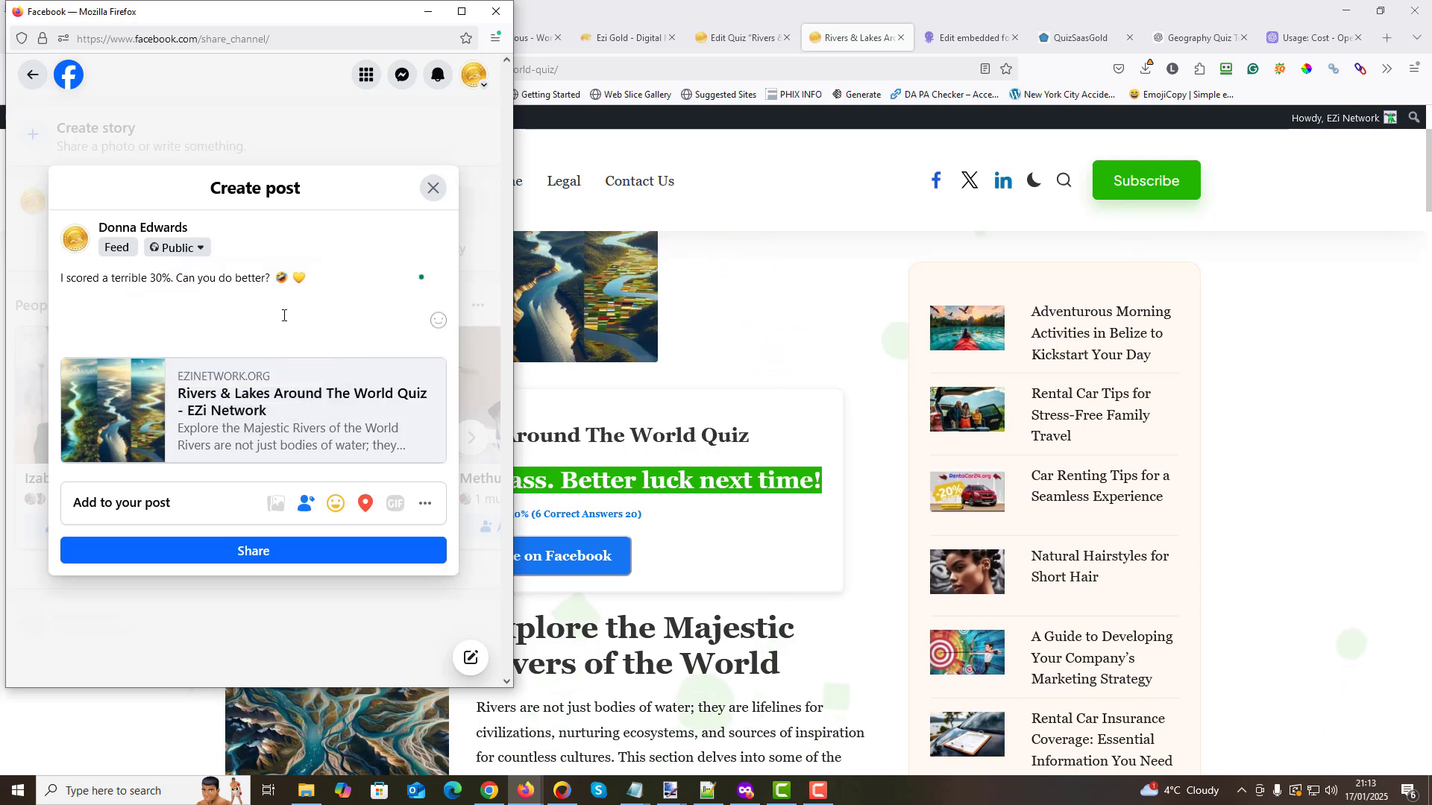
{"action": "left_click", "coordinate": [248, 552]}
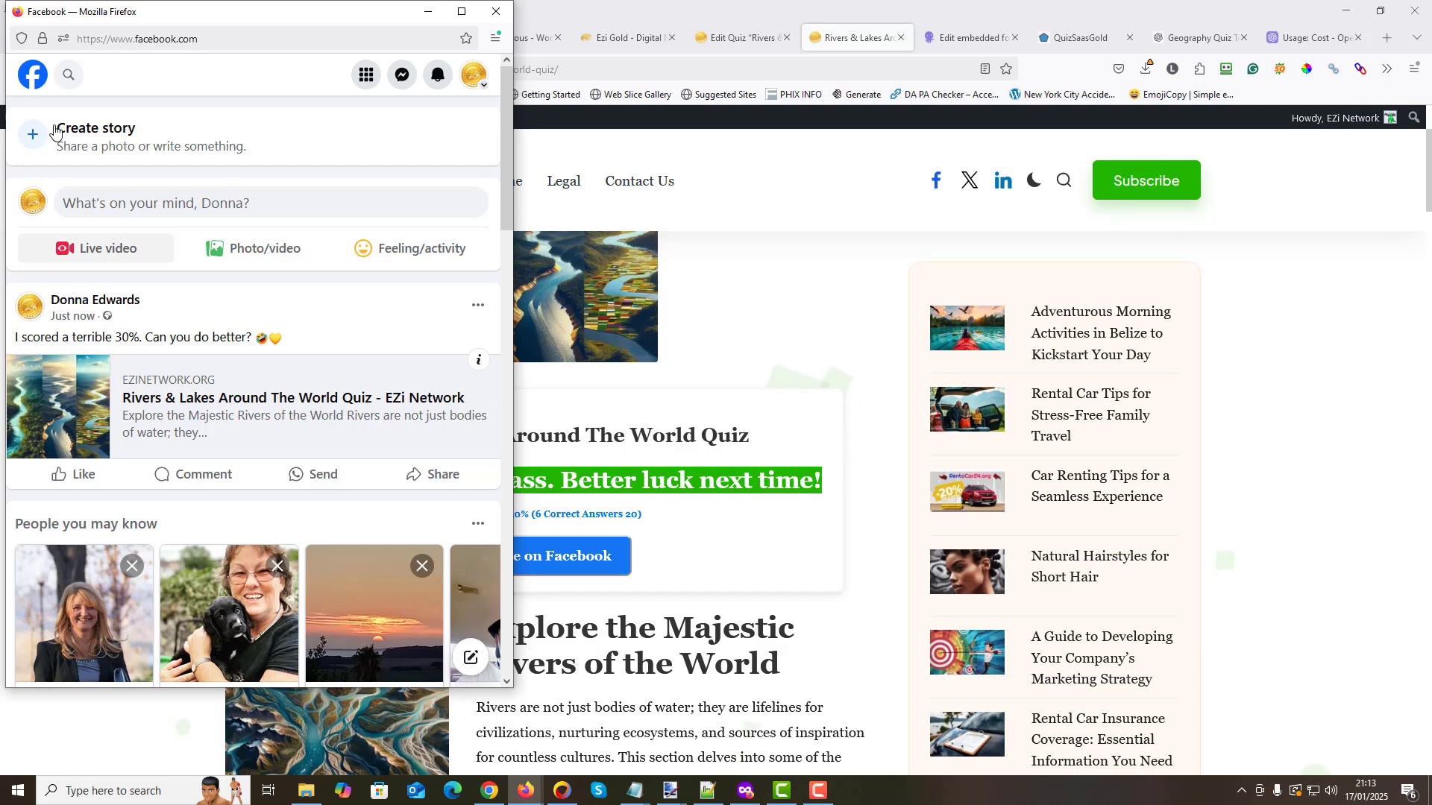
- Refresh the Facebook news feed and look through it for the shared quiz post
{"action": "left_click", "coordinate": [34, 75]}
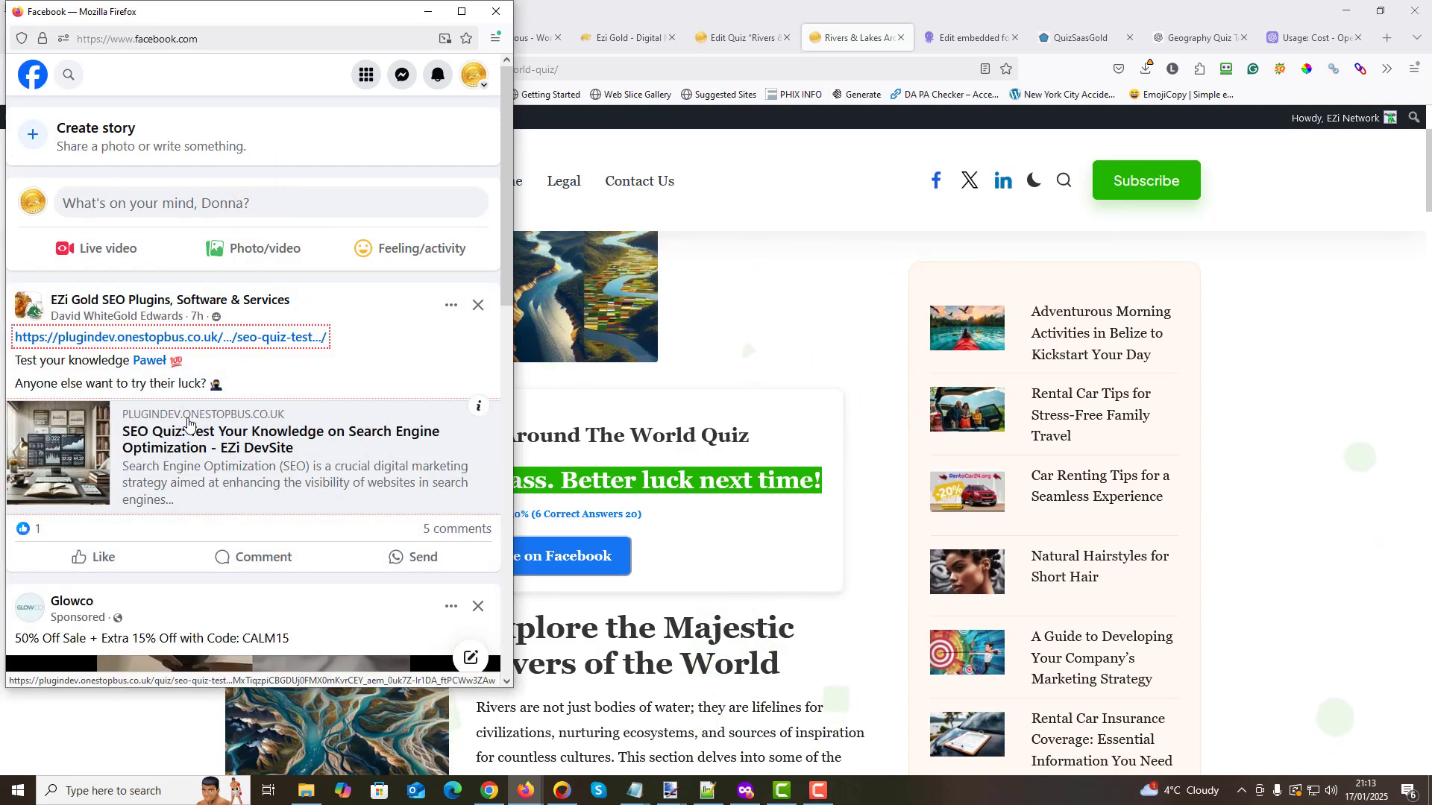
{"action": "scroll", "coordinate": [213, 365], "scroll_direction": "down", "scroll_amount": 2}
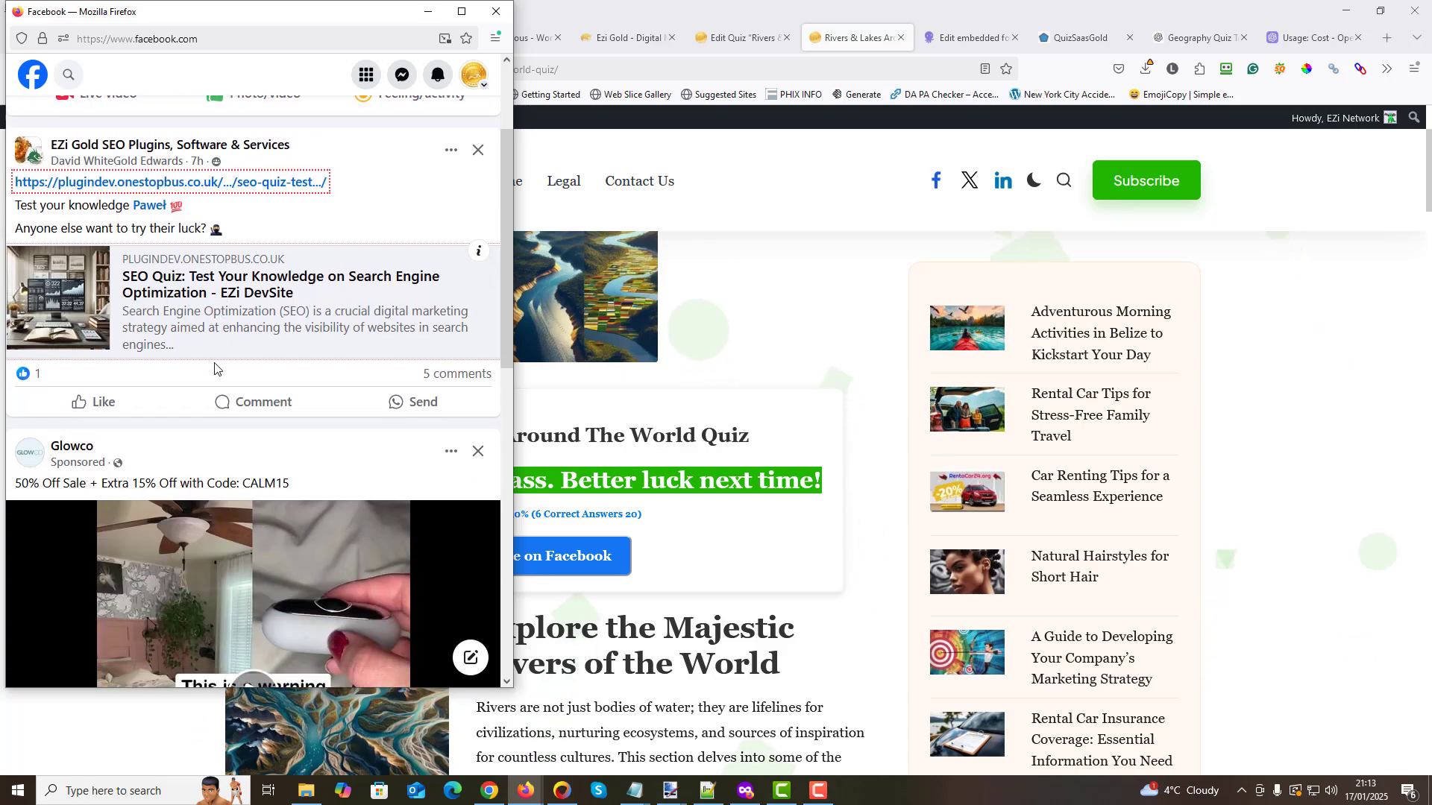
{"action": "scroll", "coordinate": [211, 365], "scroll_direction": "down", "scroll_amount": 9}
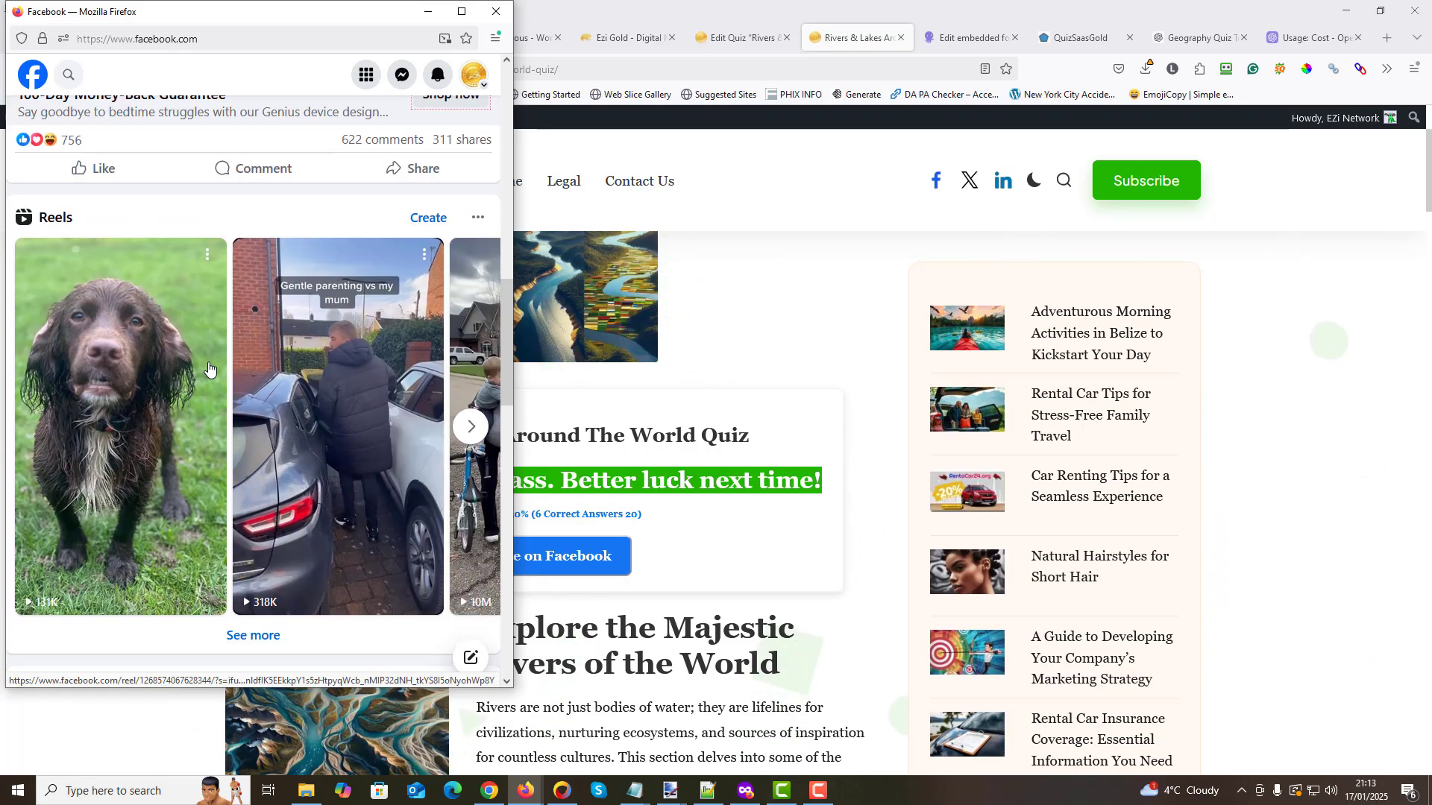
{"action": "scroll", "coordinate": [209, 367], "scroll_direction": "up", "scroll_amount": 6}
{"action": "scroll", "coordinate": [208, 366], "scroll_direction": "up", "scroll_amount": 5}
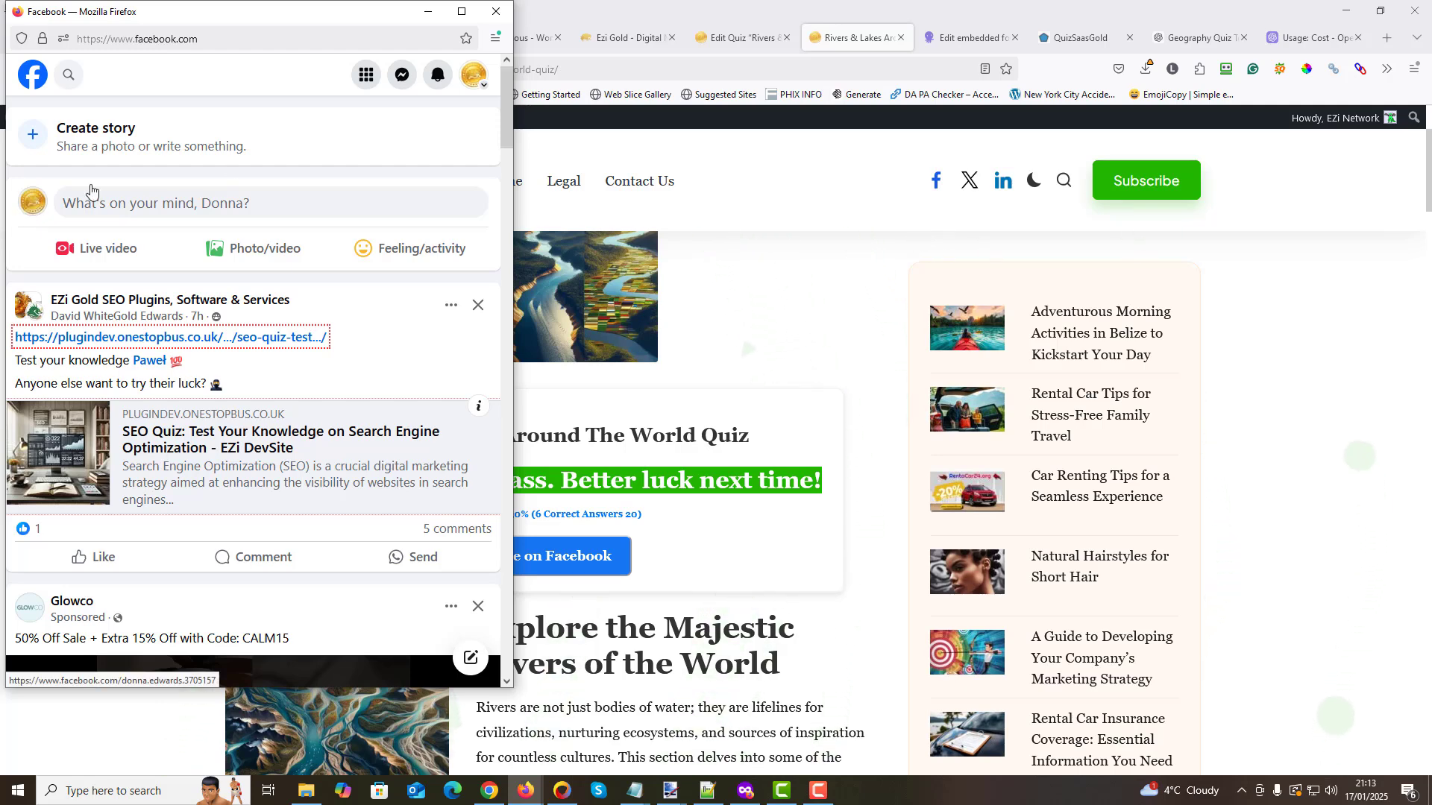
- Open the account's own profile, check the shared quiz post in its post list, and close the Facebook window
{"action": "left_click", "coordinate": [35, 206]}
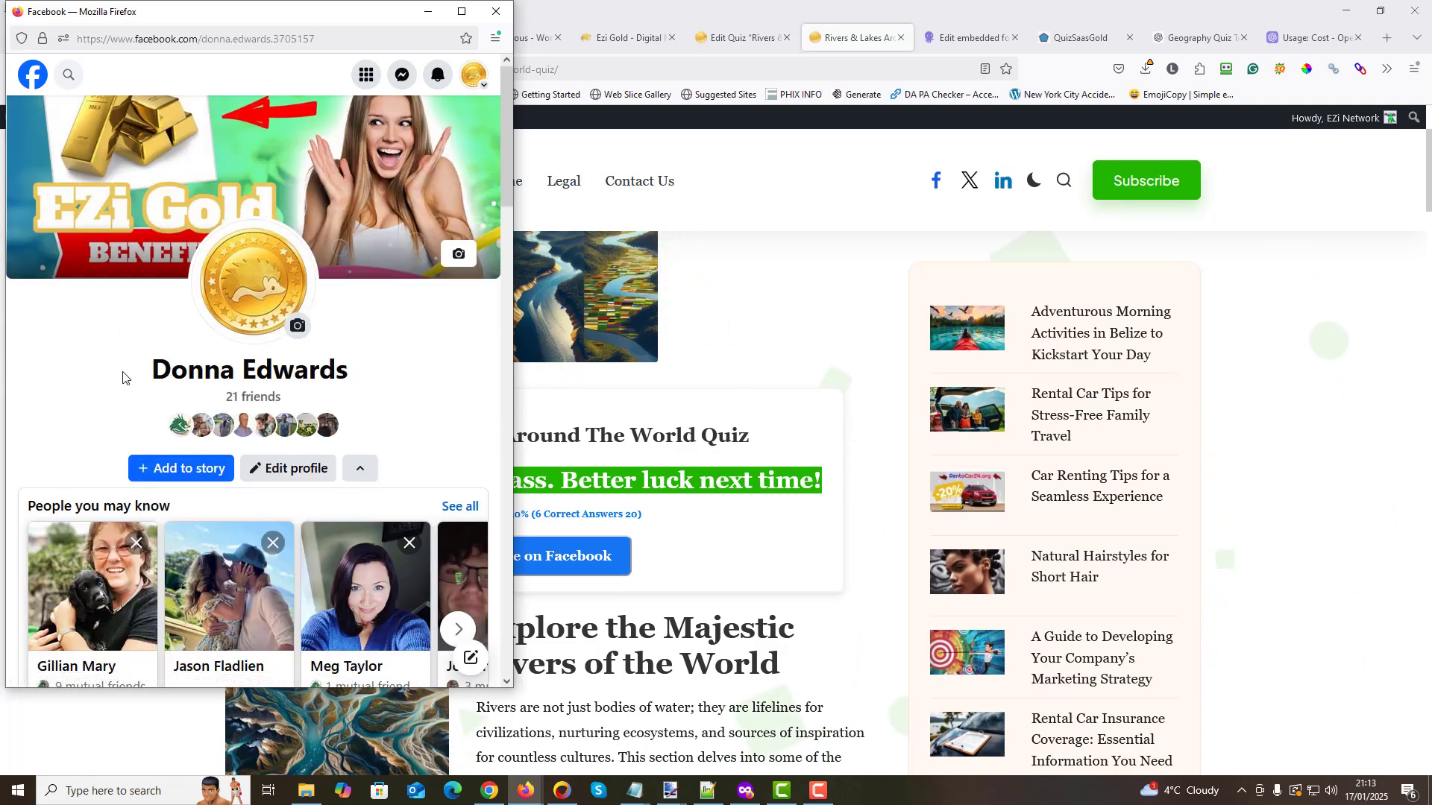
{"action": "scroll", "coordinate": [138, 364], "scroll_direction": "down", "scroll_amount": 12}
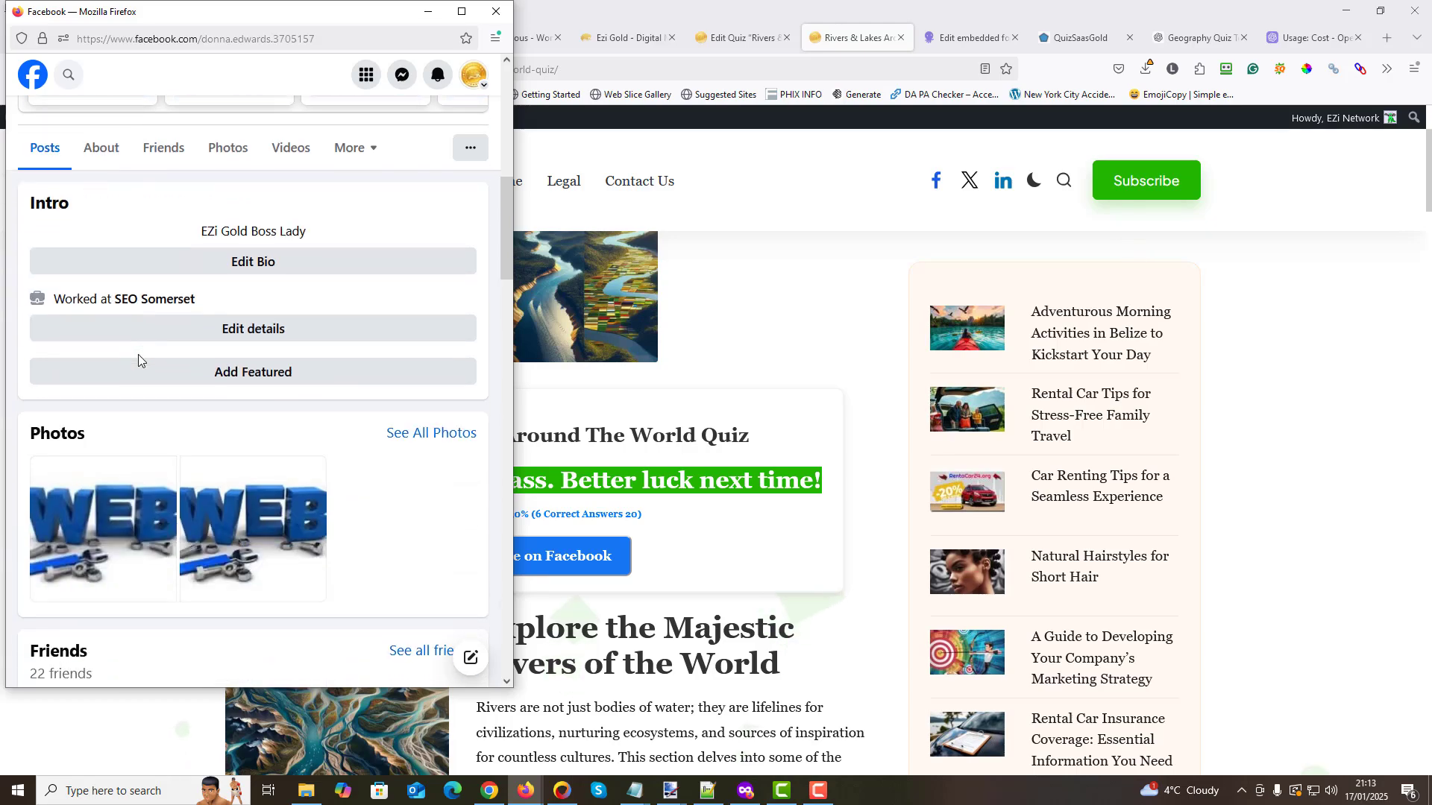
{"action": "scroll", "coordinate": [140, 364], "scroll_direction": "down", "scroll_amount": 10}
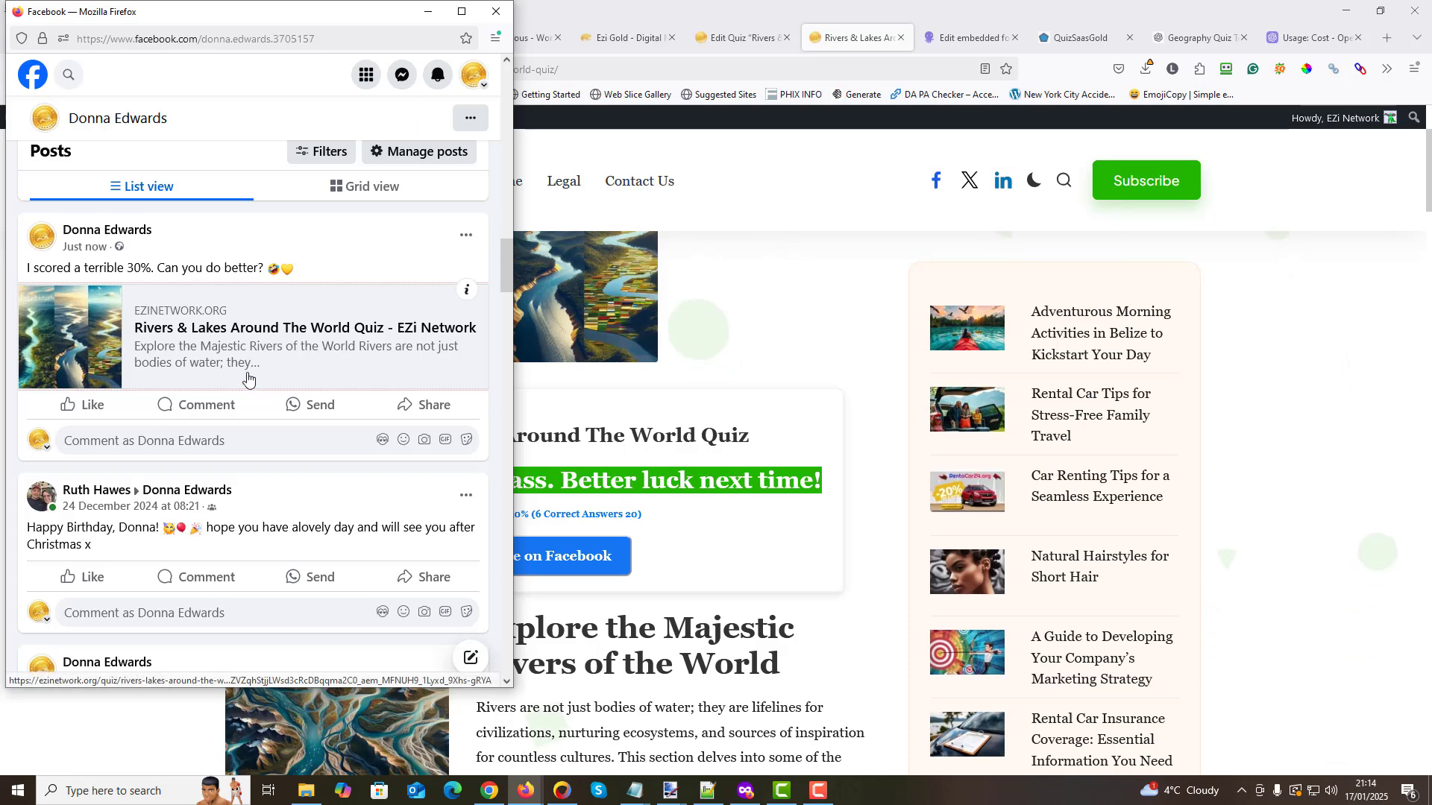
{"action": "scroll", "coordinate": [246, 375], "scroll_direction": "down", "scroll_amount": 3}
{"action": "scroll", "coordinate": [243, 371], "scroll_direction": "up", "scroll_amount": 10}
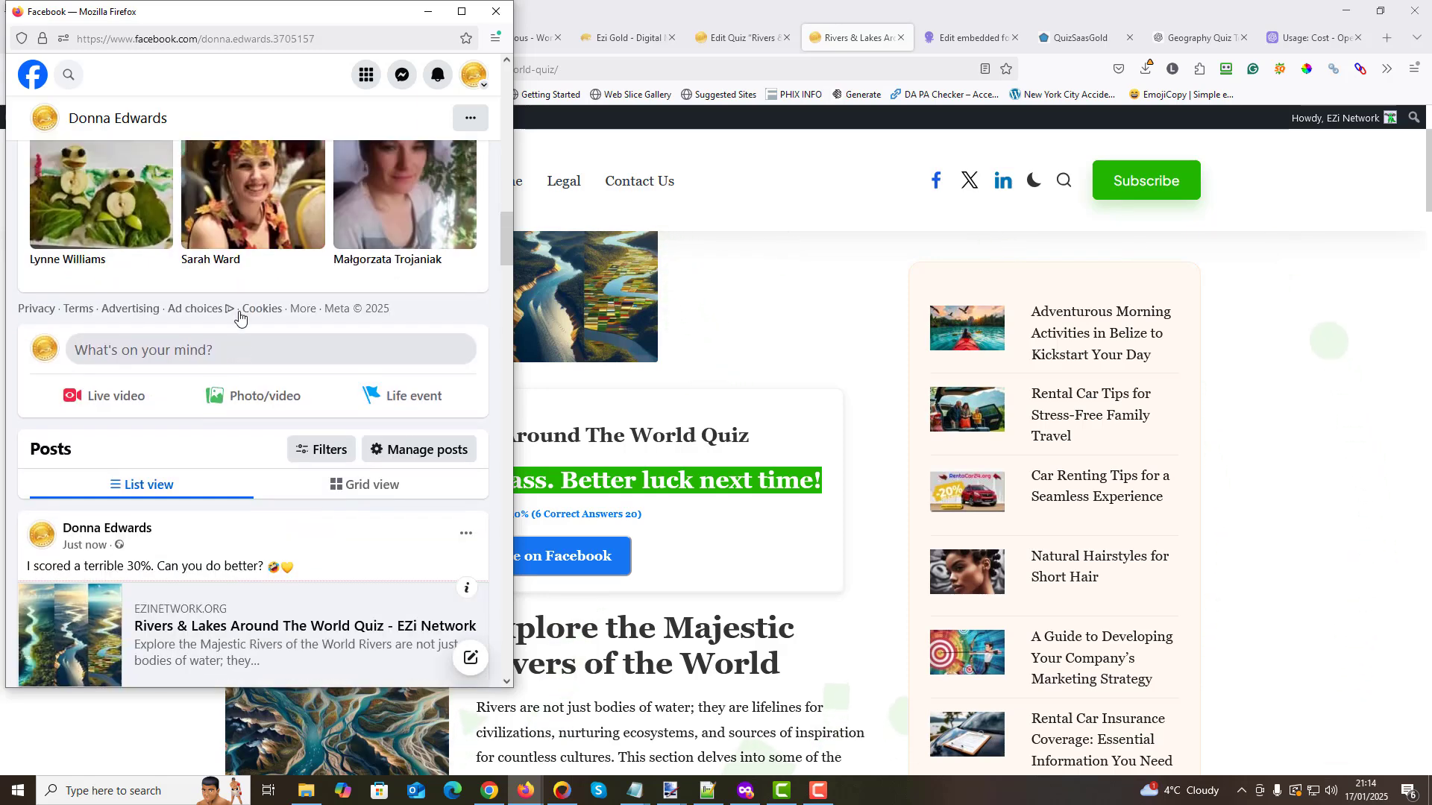
{"action": "left_click", "coordinate": [495, 12]}
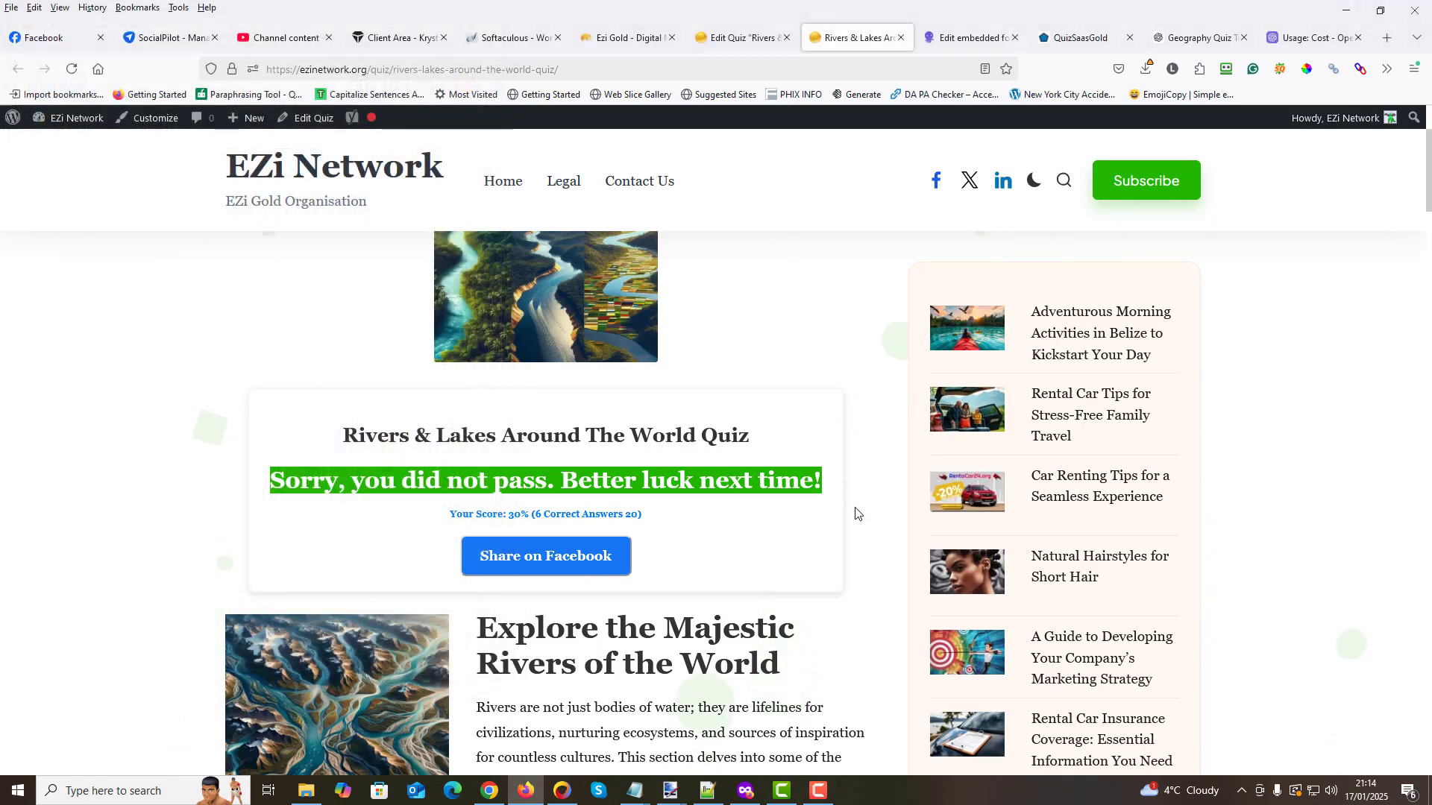
- Look over the quiz result and the article below it, from the rivers and lakes sections to the ecosystems section
{"action": "scroll", "coordinate": [855, 513], "scroll_direction": "down", "scroll_amount": 3}
{"action": "scroll", "coordinate": [687, 495], "scroll_direction": "up", "scroll_amount": 6}
{"action": "scroll", "coordinate": [643, 666], "scroll_direction": "down", "scroll_amount": 5}
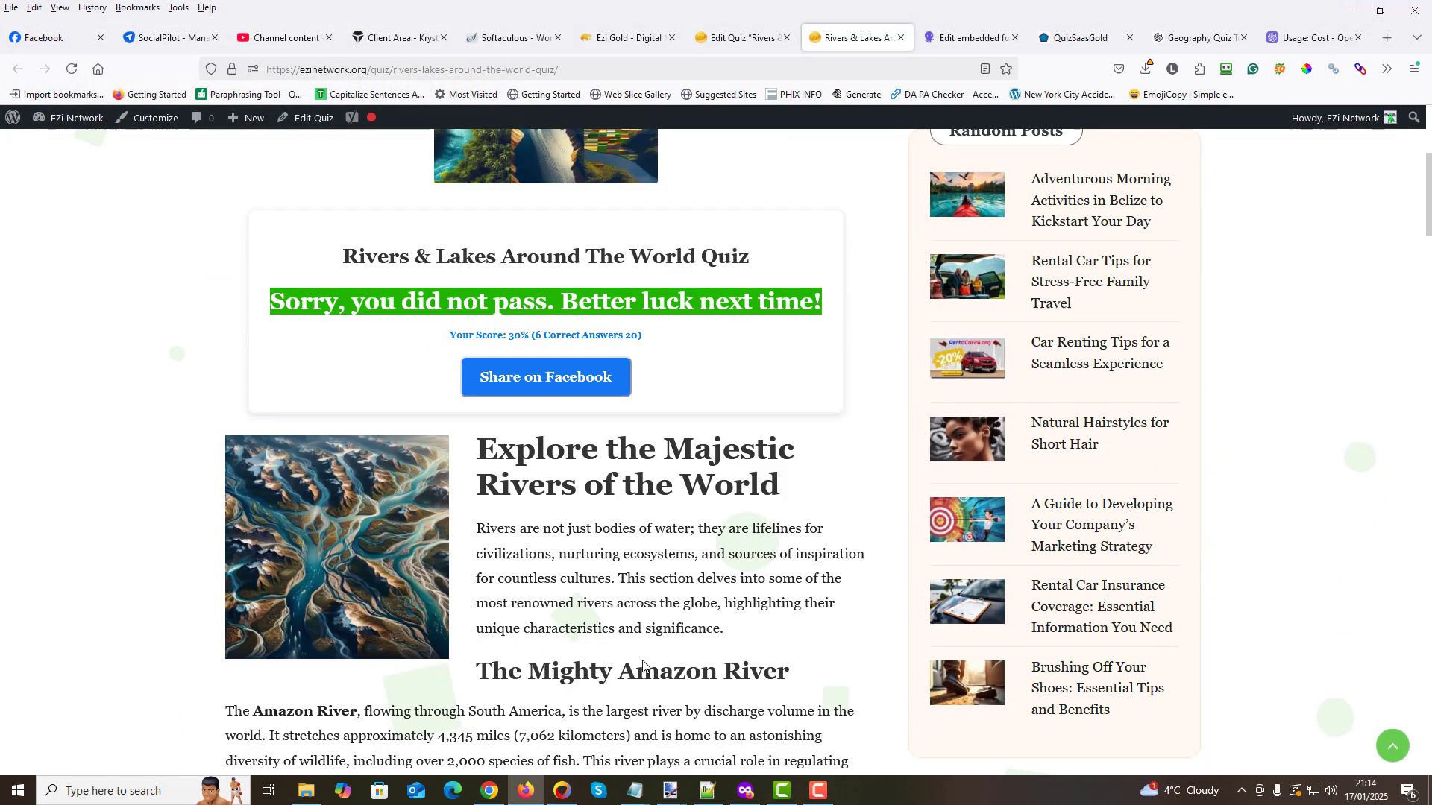
{"action": "scroll", "coordinate": [643, 666], "scroll_direction": "down", "scroll_amount": 6}
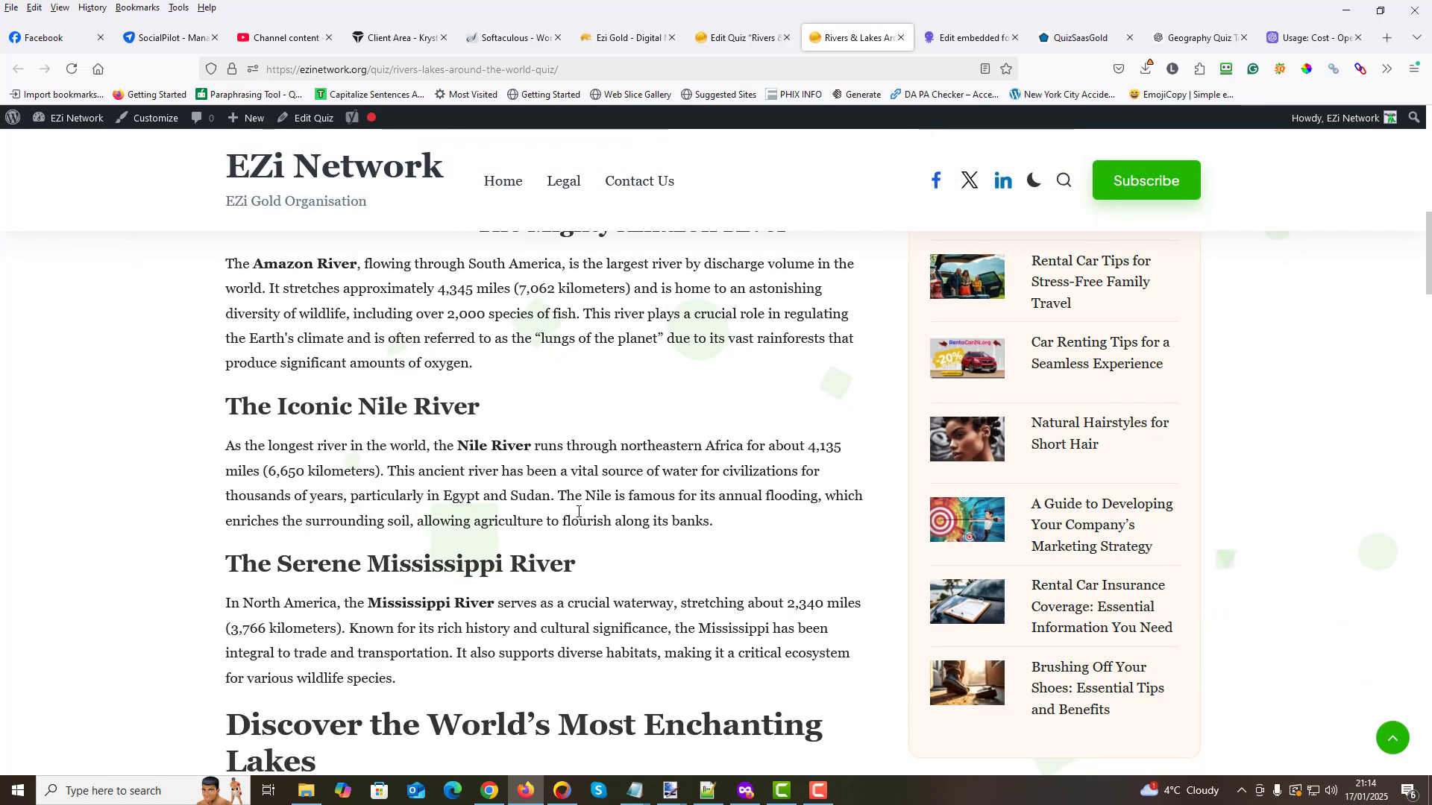
{"action": "scroll", "coordinate": [579, 511], "scroll_direction": "down", "scroll_amount": 2}
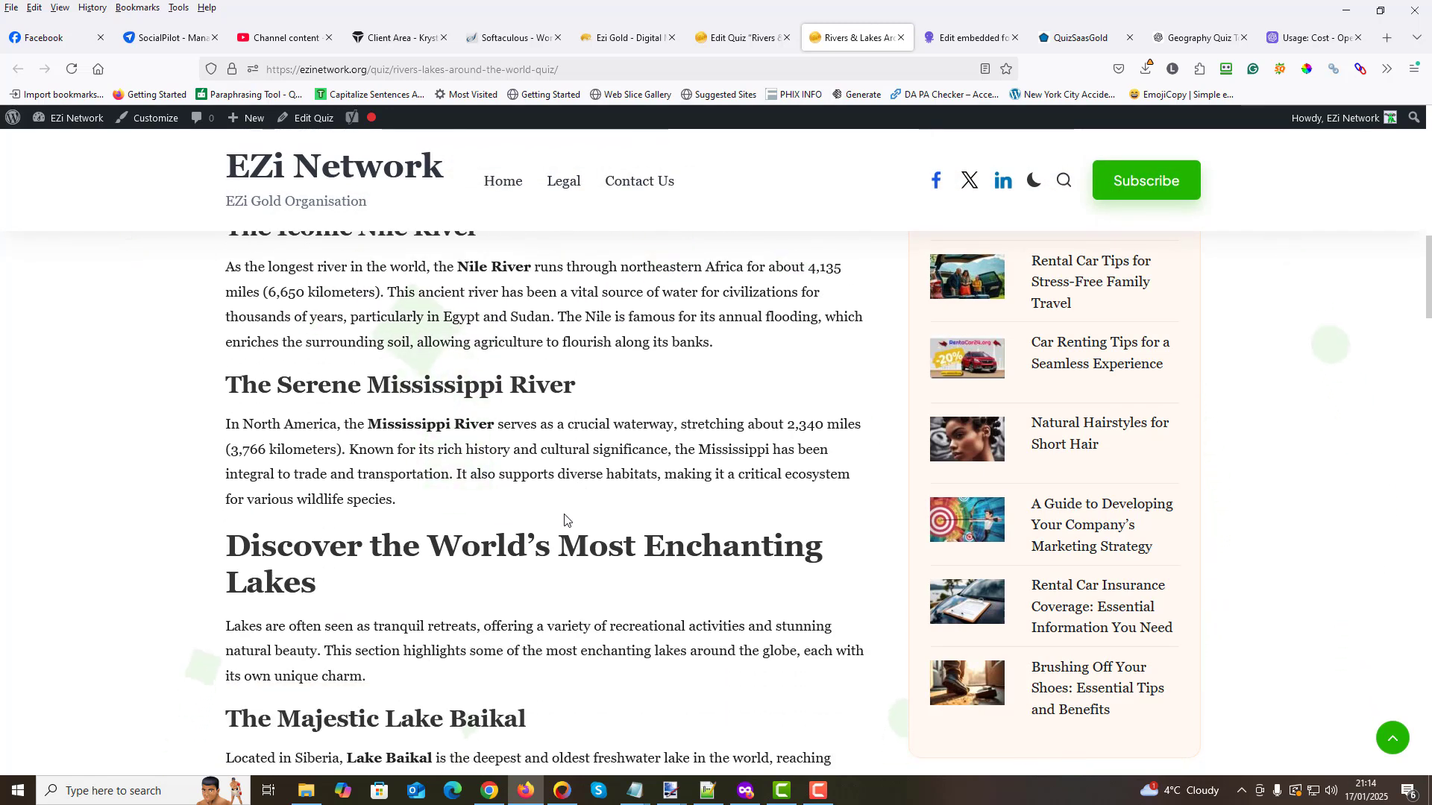
{"action": "scroll", "coordinate": [564, 520], "scroll_direction": "down", "scroll_amount": 3}
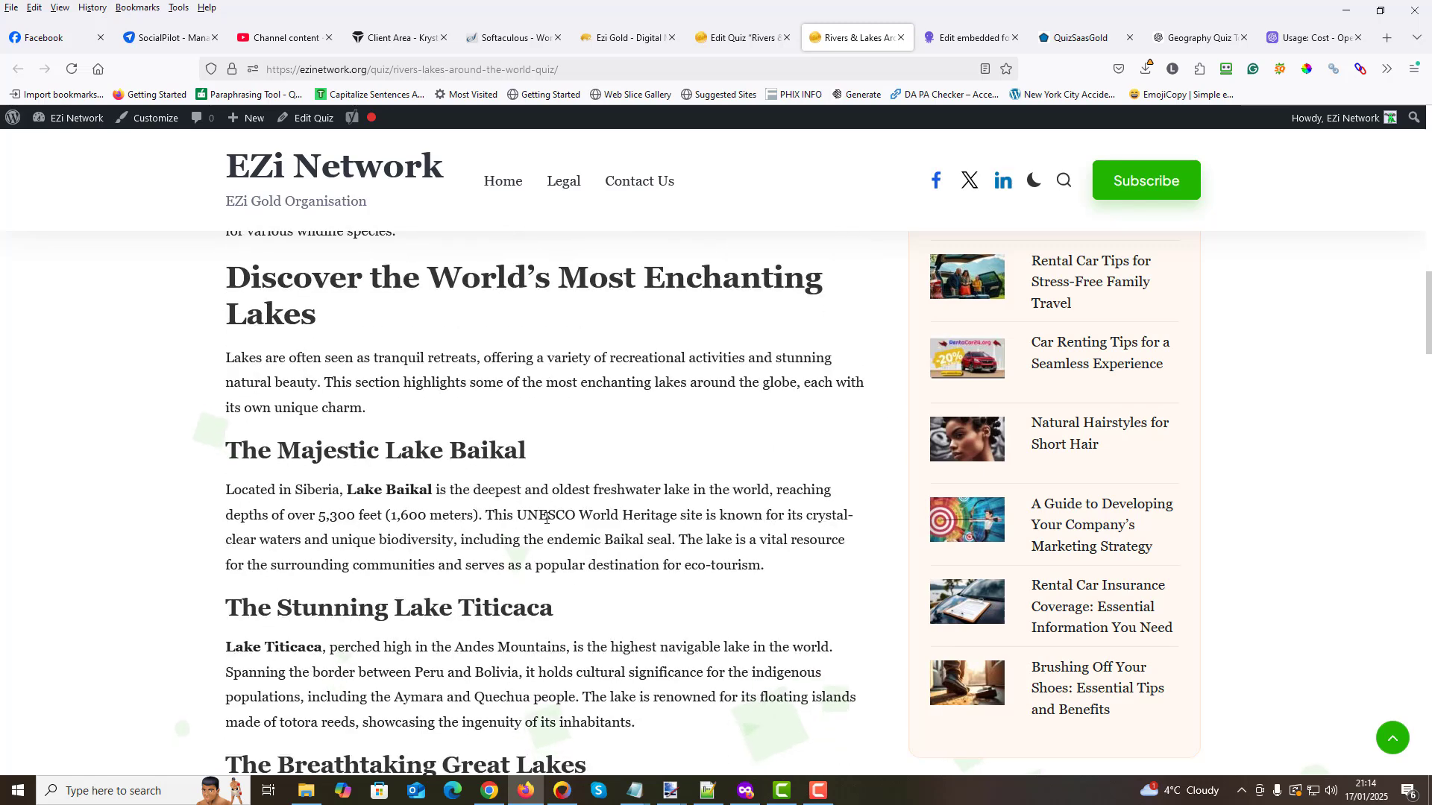
{"action": "scroll", "coordinate": [547, 520], "scroll_direction": "down", "scroll_amount": 7}
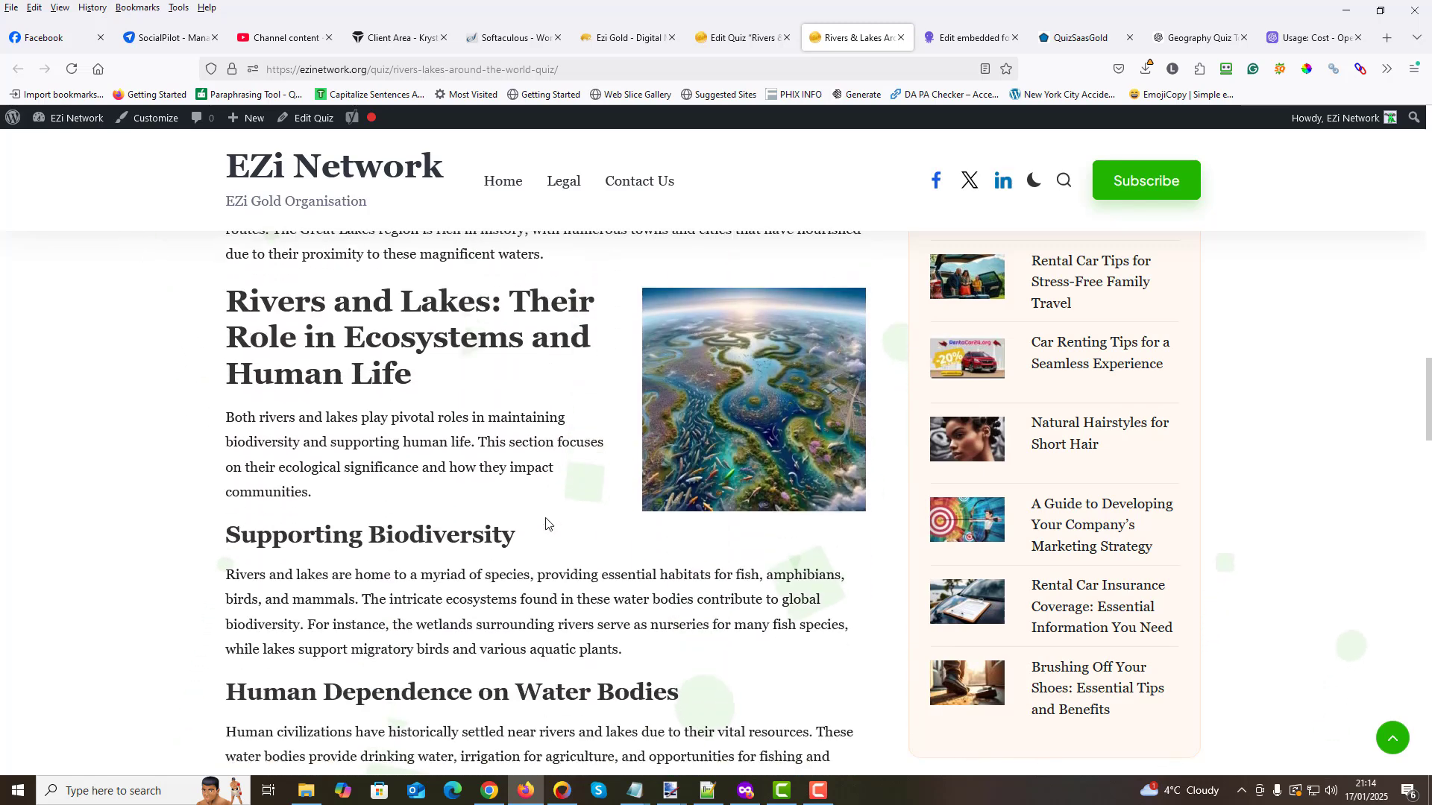
{"action": "scroll", "coordinate": [547, 522], "scroll_direction": "down", "scroll_amount": 1}
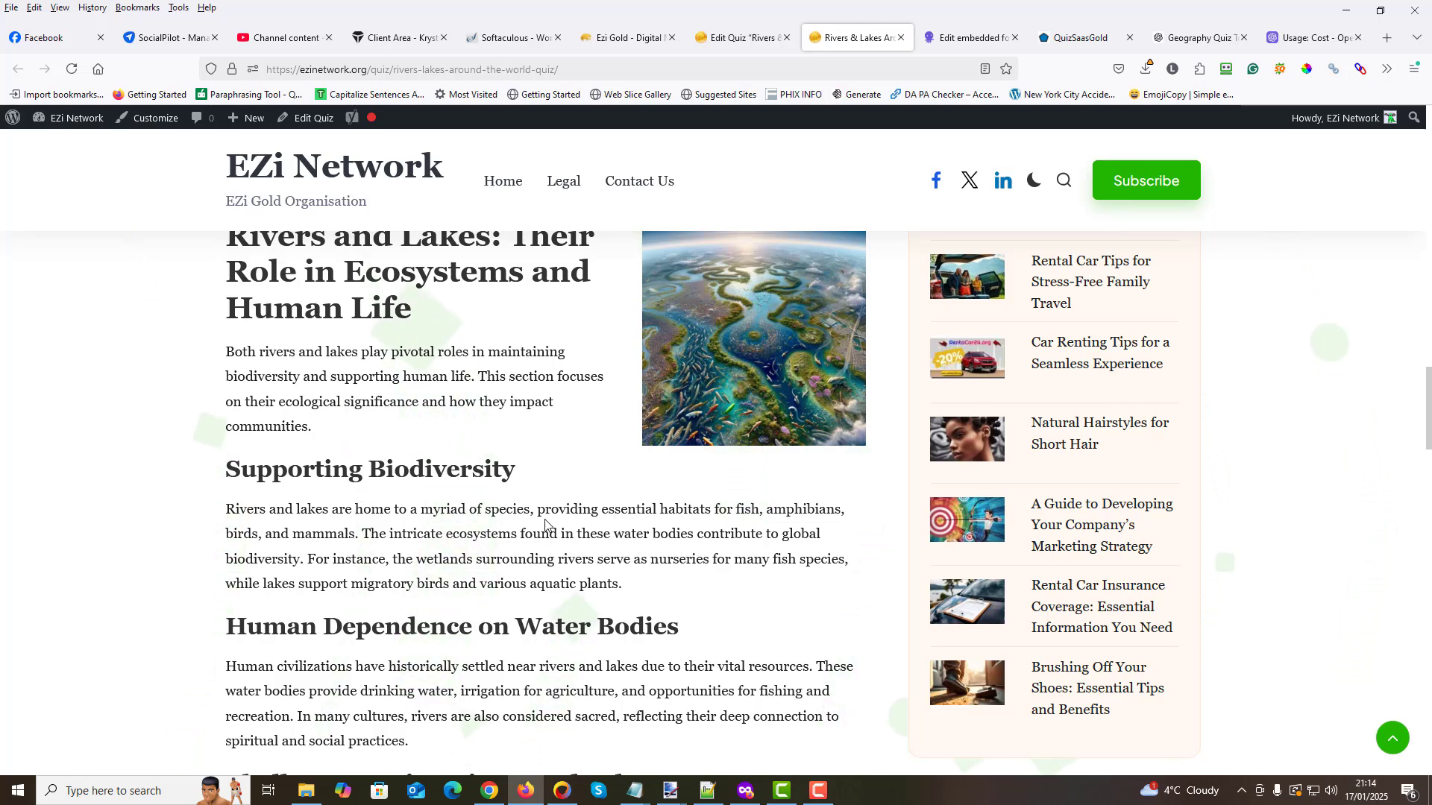
- Review the rest of the article from the biodiversity section to the QR code at its end, and return to the quiz result
{"action": "scroll", "coordinate": [544, 524], "scroll_direction": "down", "scroll_amount": 10}
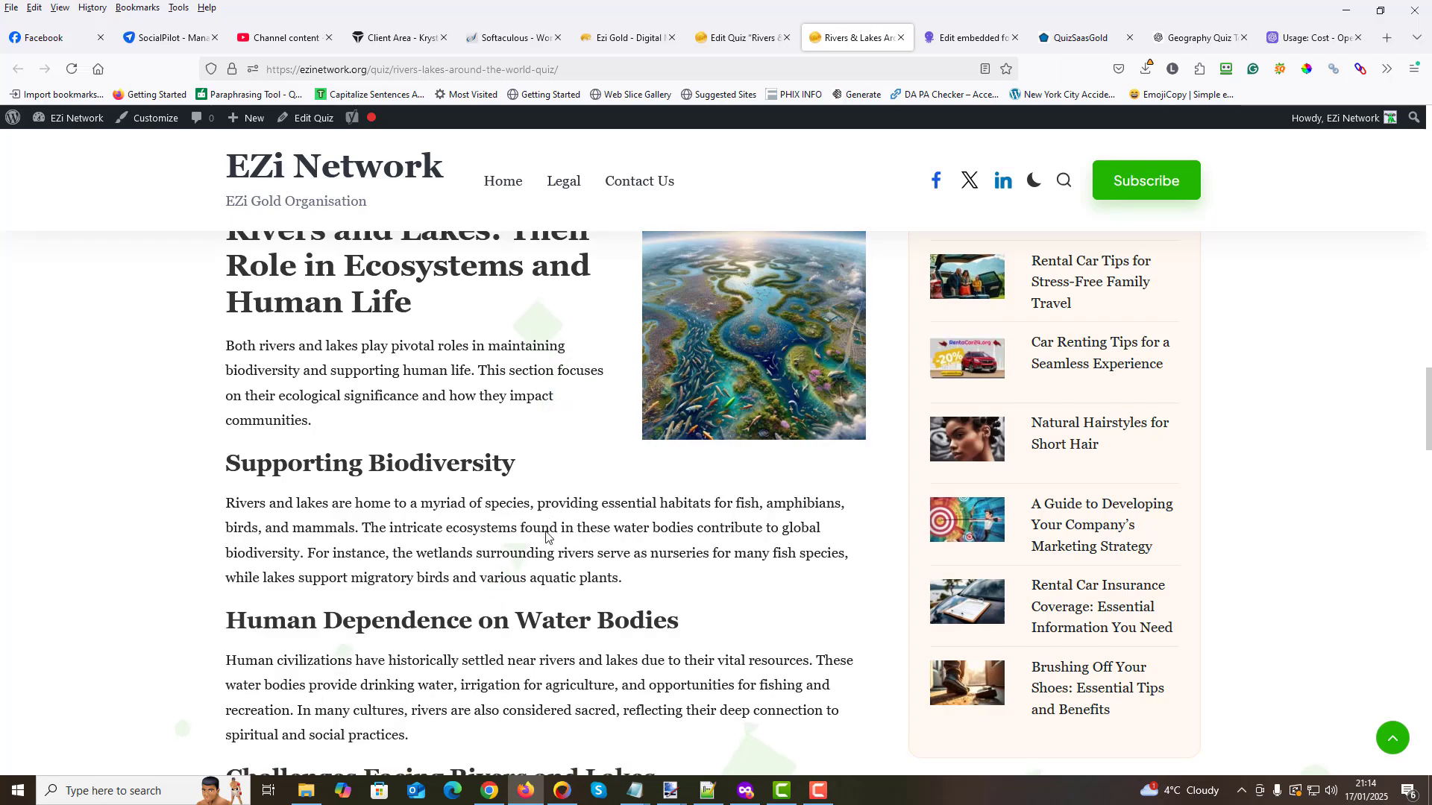
{"action": "scroll", "coordinate": [548, 530], "scroll_direction": "down", "scroll_amount": 15}
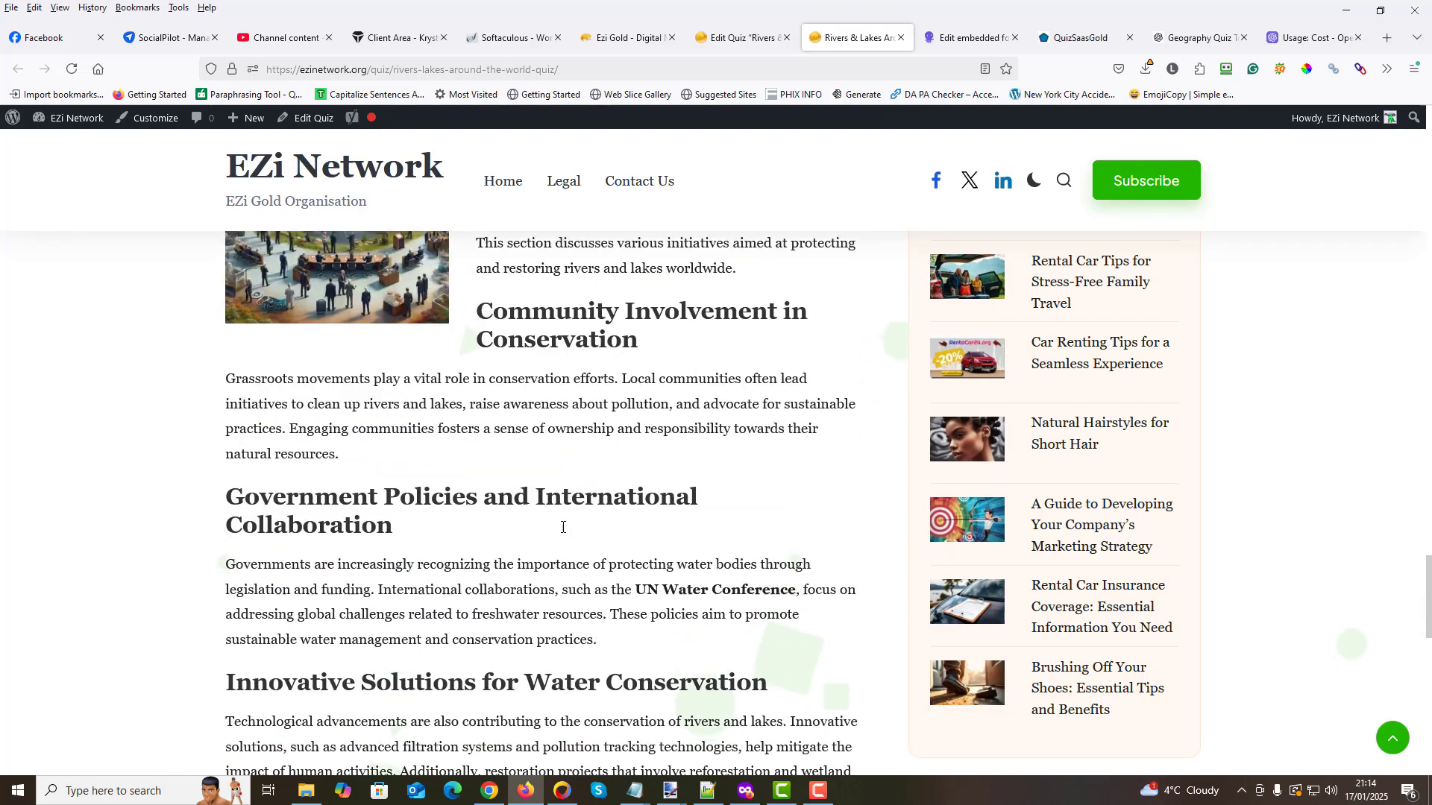
{"action": "scroll", "coordinate": [559, 531], "scroll_direction": "down", "scroll_amount": 2}
{"action": "scroll", "coordinate": [558, 533], "scroll_direction": "up", "scroll_amount": 5}
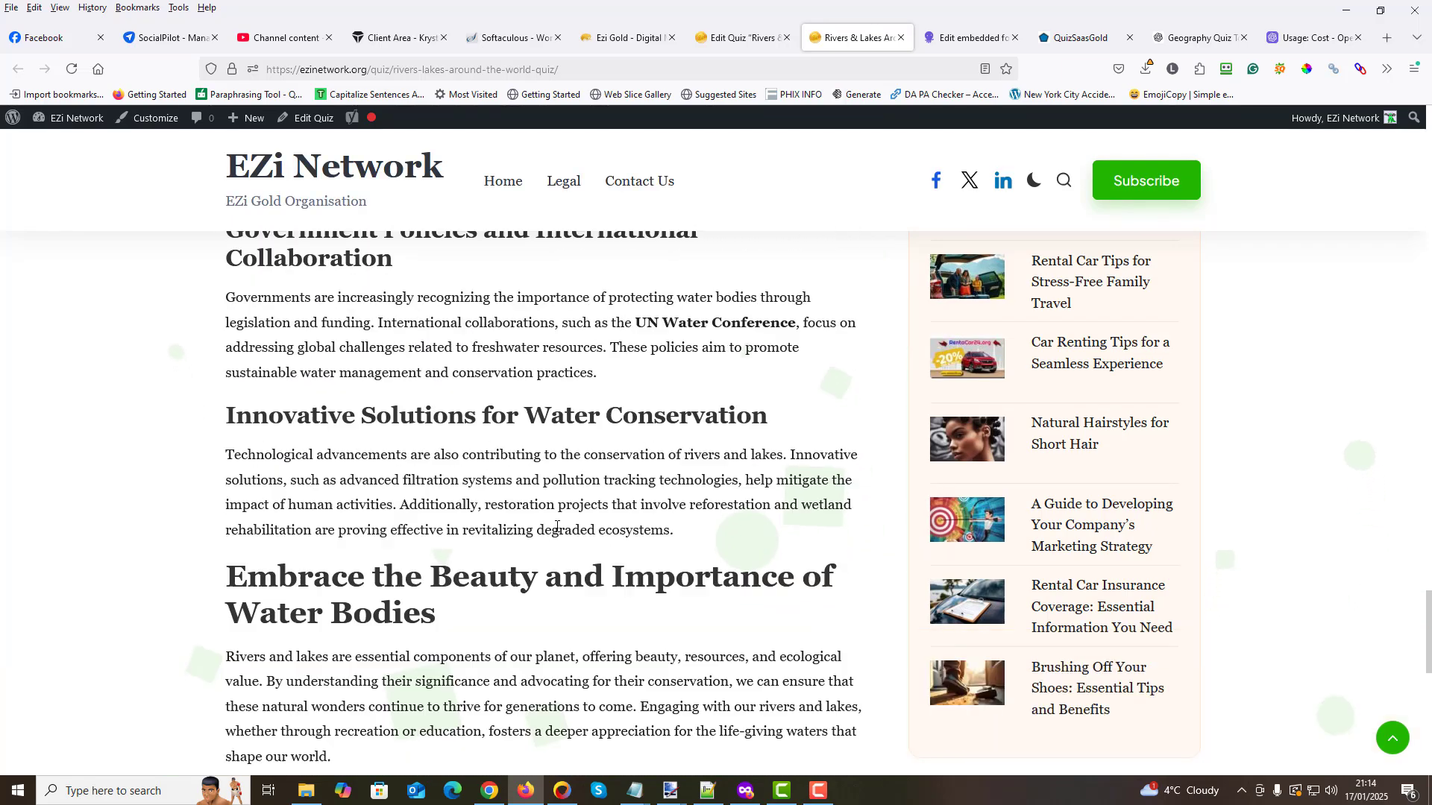
{"action": "scroll", "coordinate": [549, 527], "scroll_direction": "down", "scroll_amount": 5}
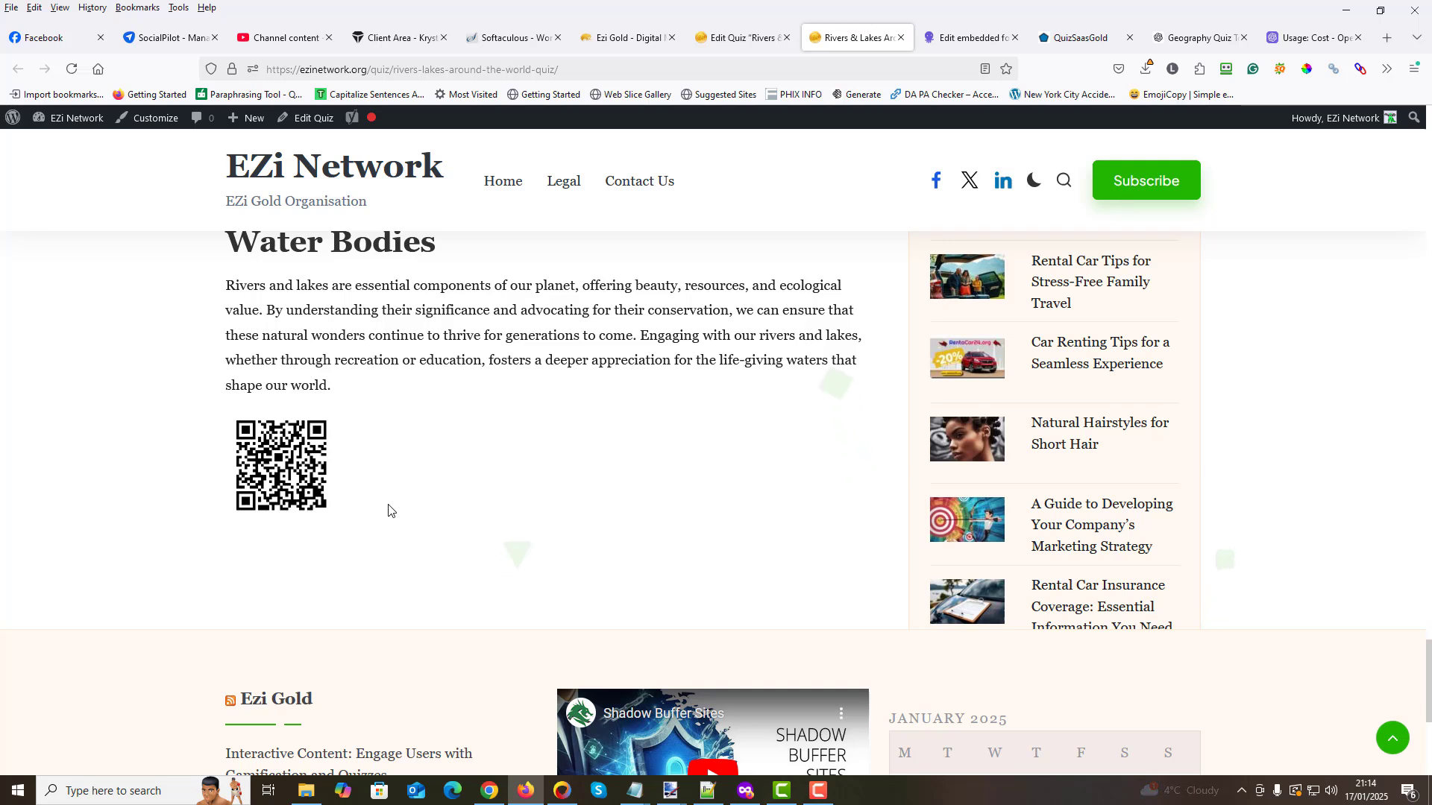
{"action": "scroll", "coordinate": [350, 505], "scroll_direction": "up", "scroll_amount": 2}
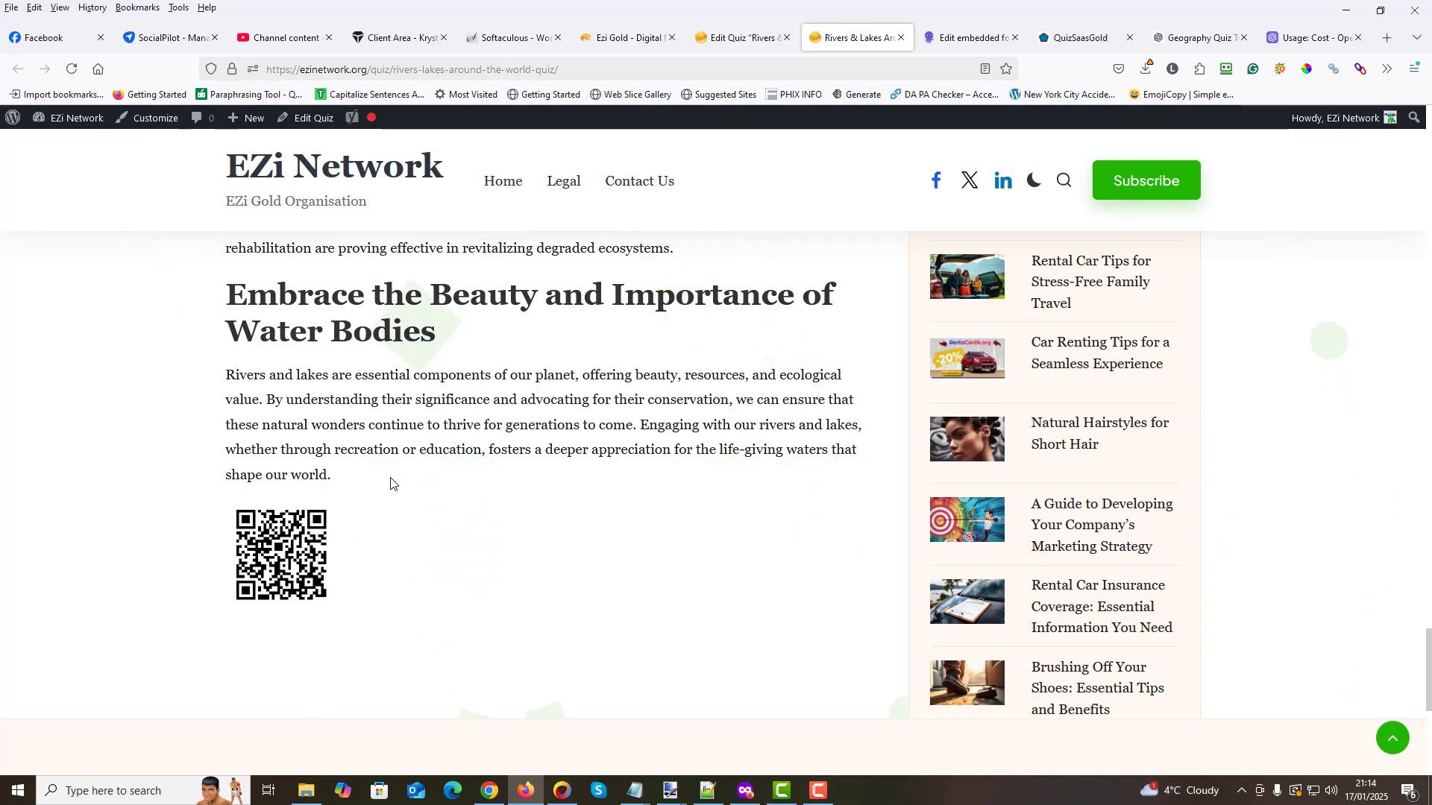
{"action": "scroll", "coordinate": [403, 486], "scroll_direction": "up", "scroll_amount": 20}
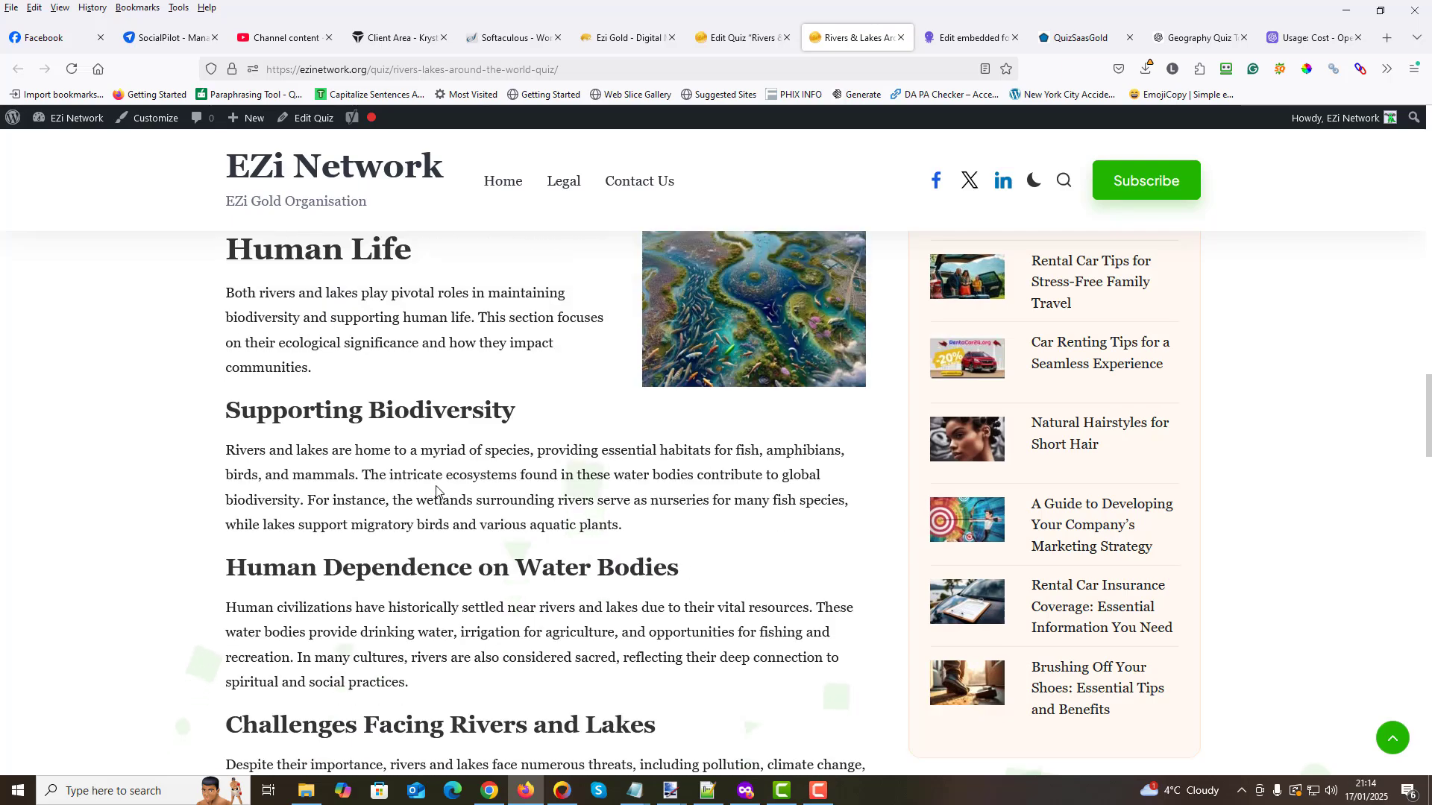
{"action": "scroll", "coordinate": [436, 488], "scroll_direction": "up", "scroll_amount": 15}
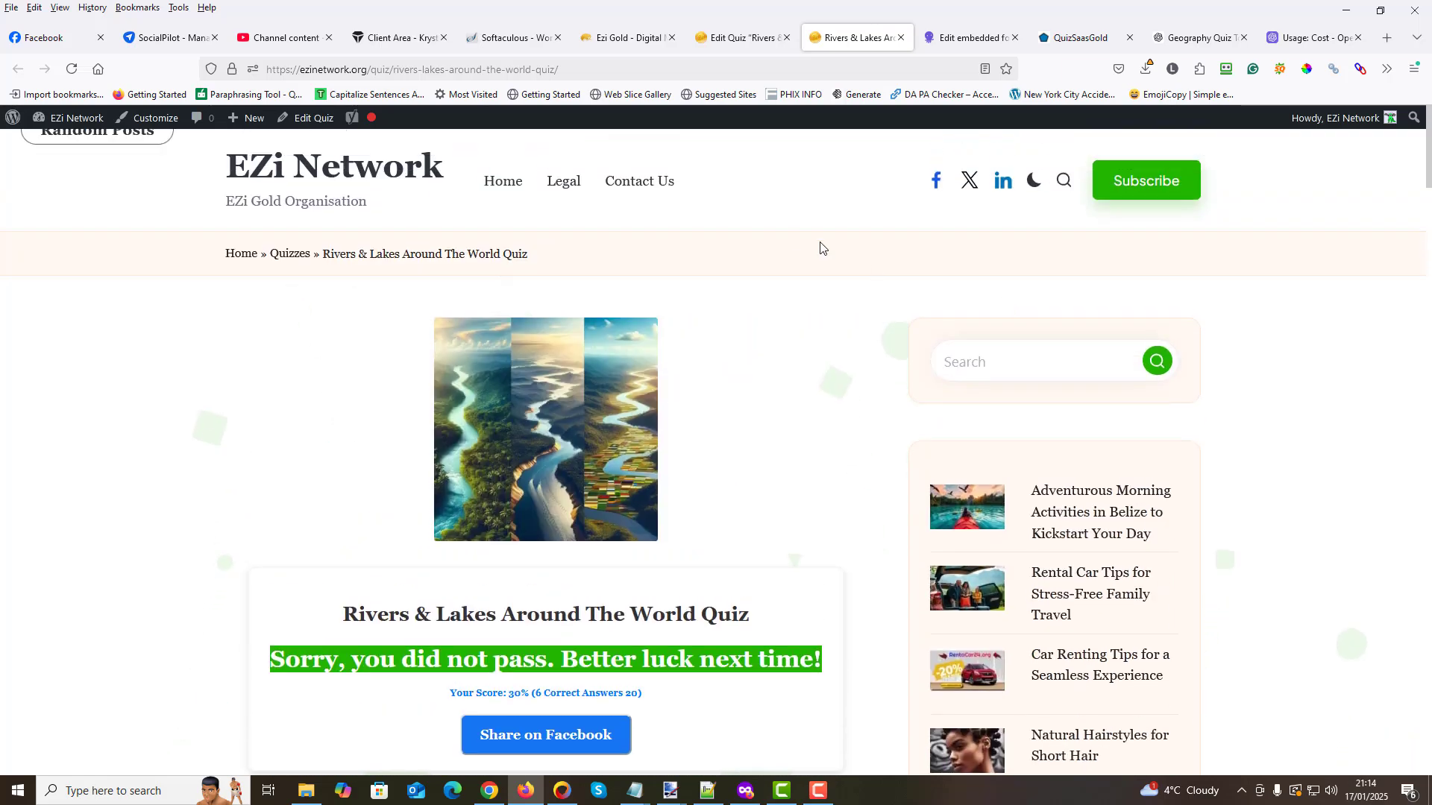